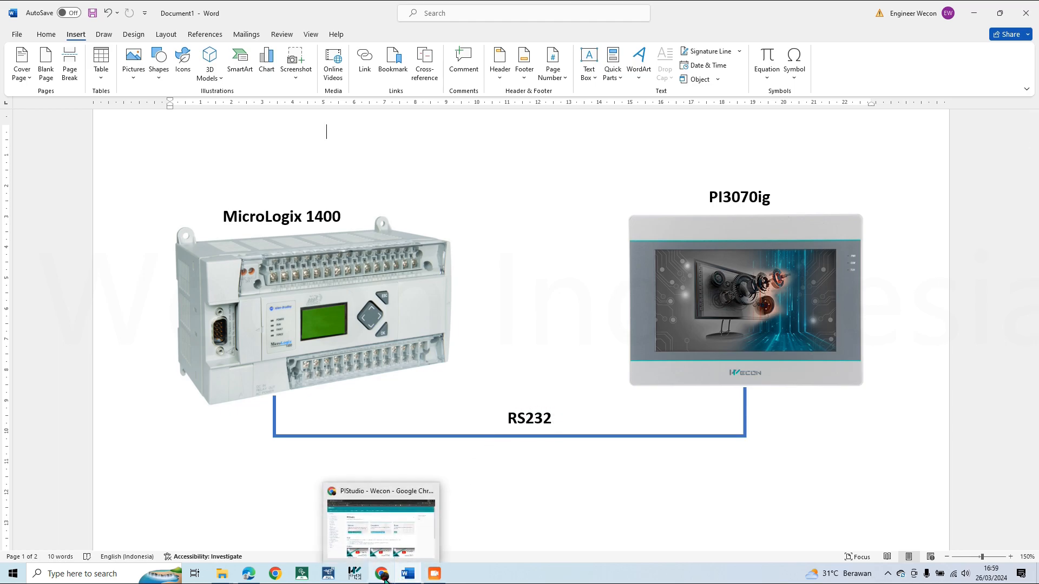
Switch to Chrome and open the Rockwell page under 11 PLC Protocol in the PIStudio documentation.
{"action": "left_click", "coordinate": [384, 575]}
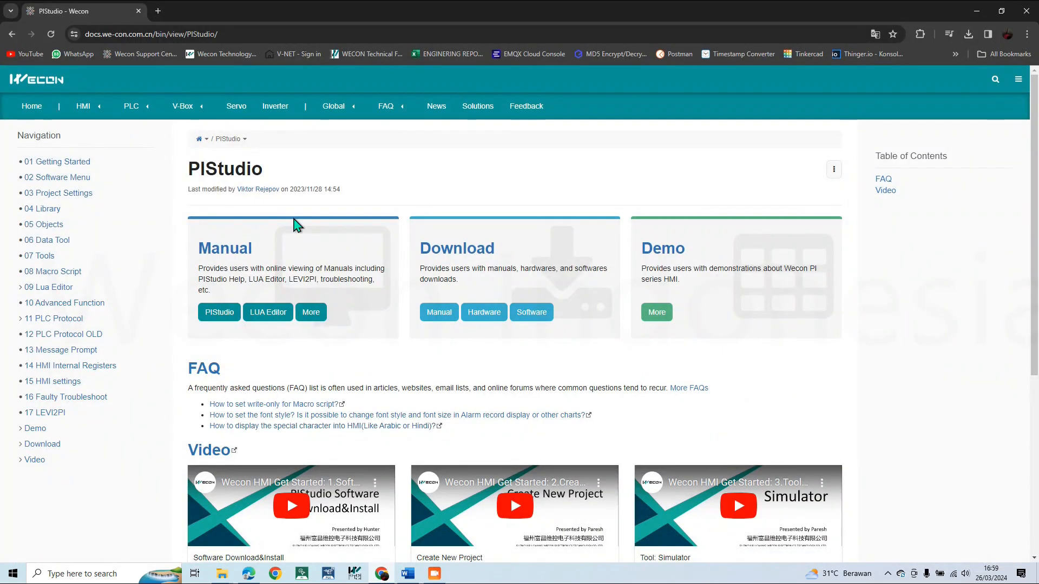
{"action": "mouse_move", "coordinate": [100, 117]}
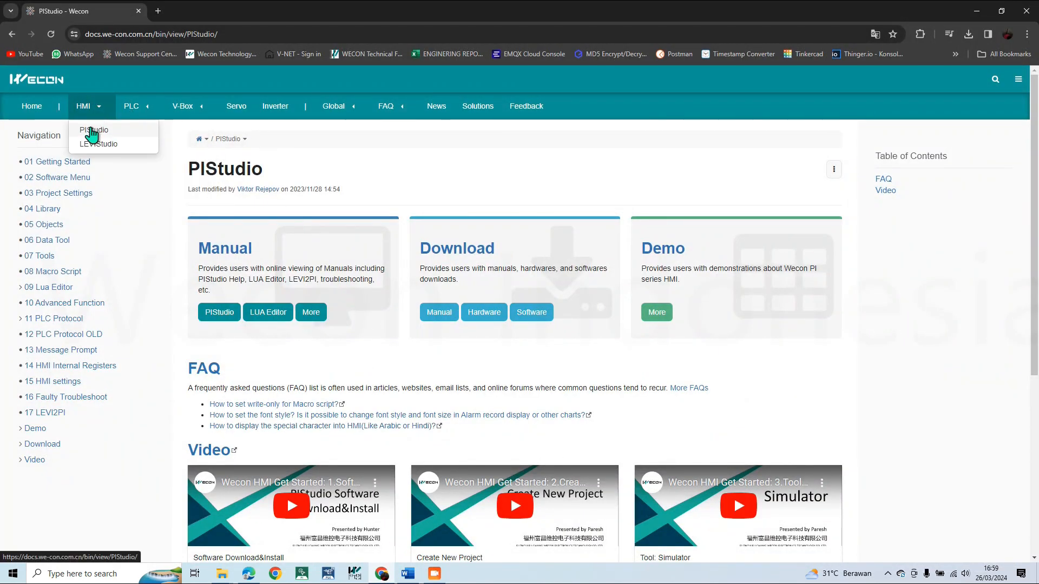
{"action": "left_click", "coordinate": [21, 320]}
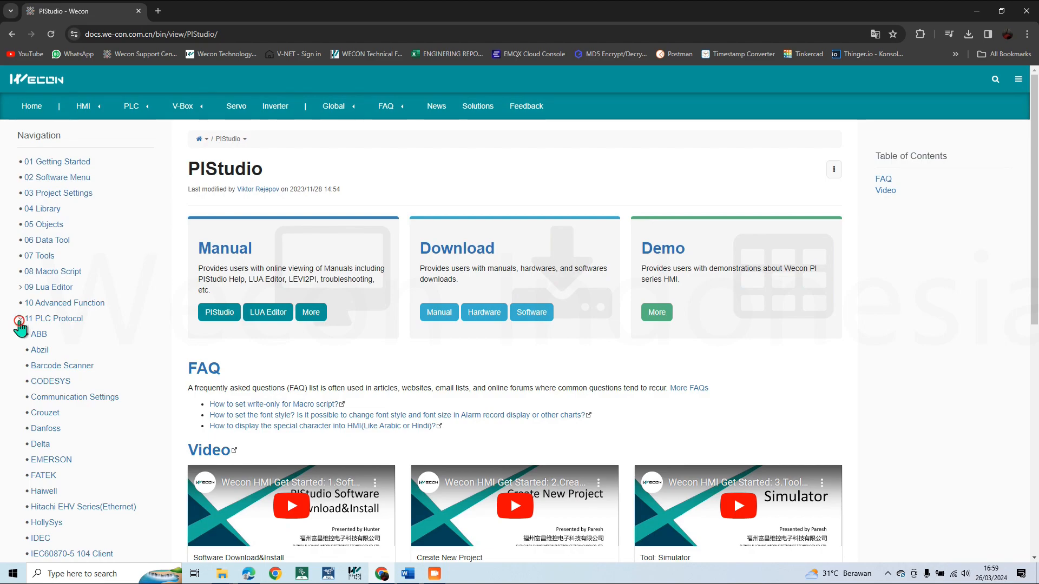
{"action": "left_click", "coordinate": [20, 321]}
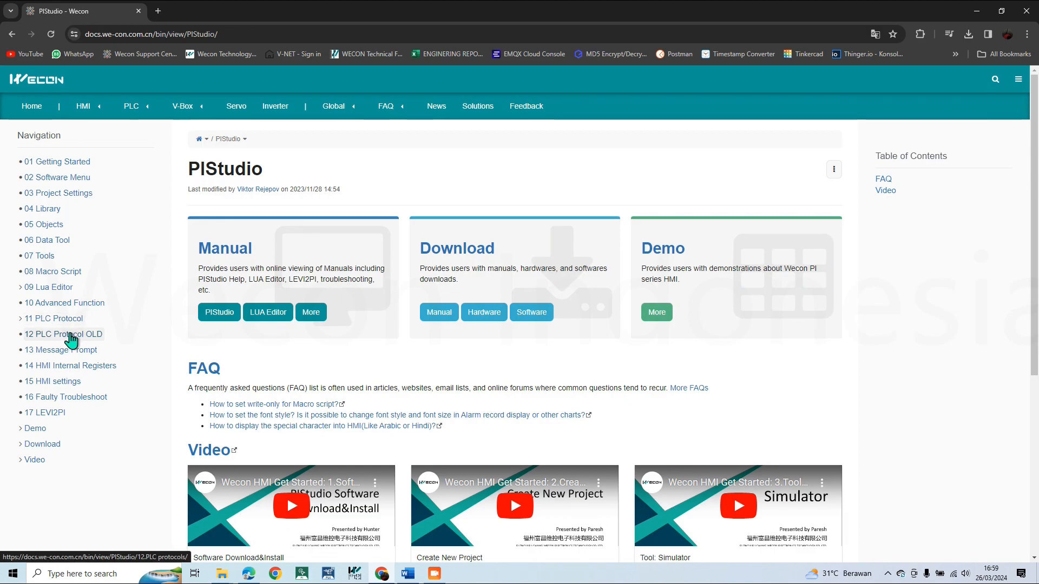
{"action": "left_click", "coordinate": [20, 319]}
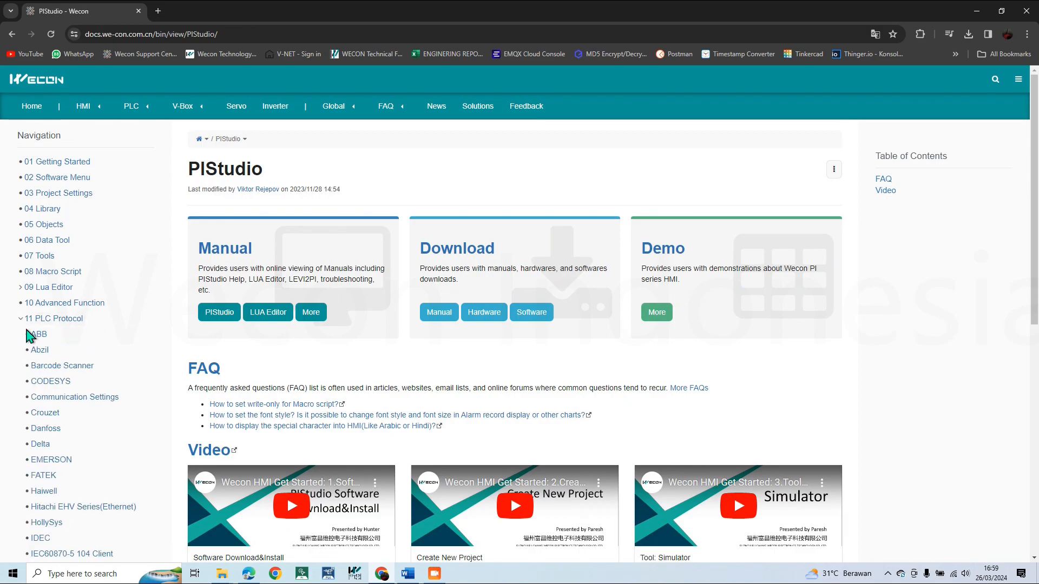
{"action": "scroll", "coordinate": [27, 335], "scroll_direction": "down", "scroll_amount": 1}
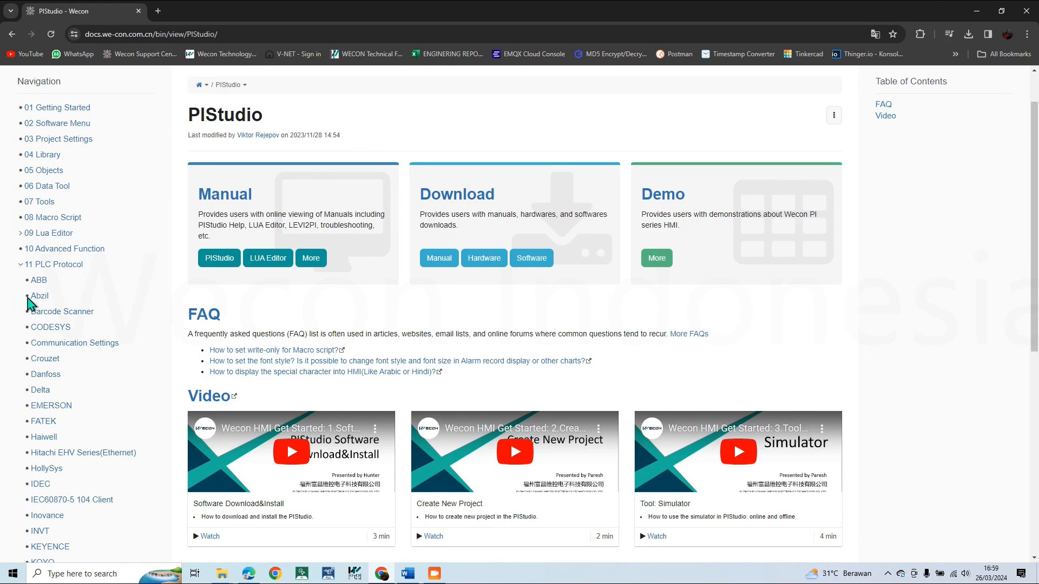
{"action": "scroll", "coordinate": [30, 302], "scroll_direction": "down", "scroll_amount": 5}
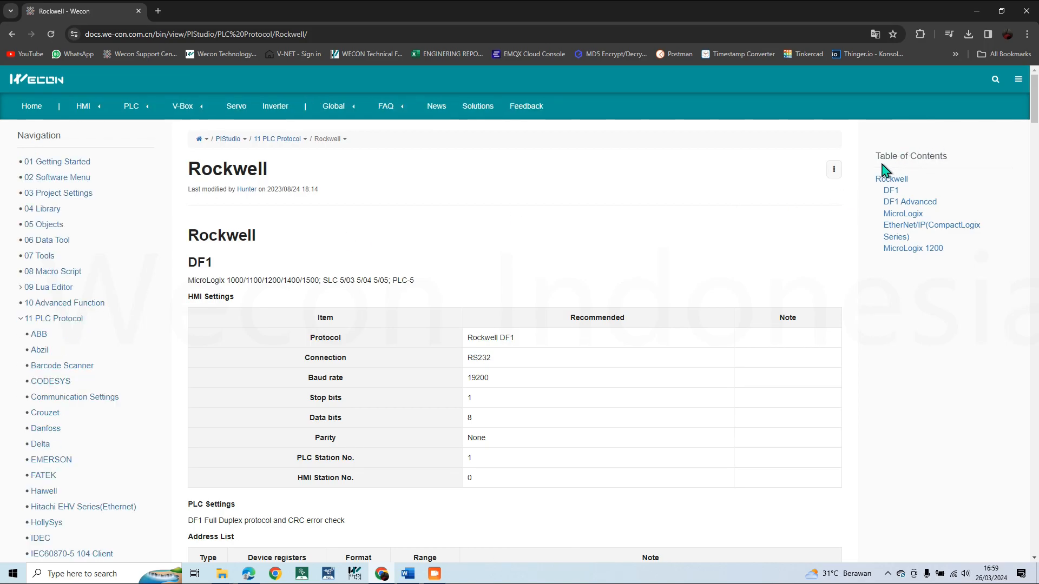
View the HMI settings in the DF1 Advanced section of the Rockwell page.
{"action": "left_click", "coordinate": [901, 207]}
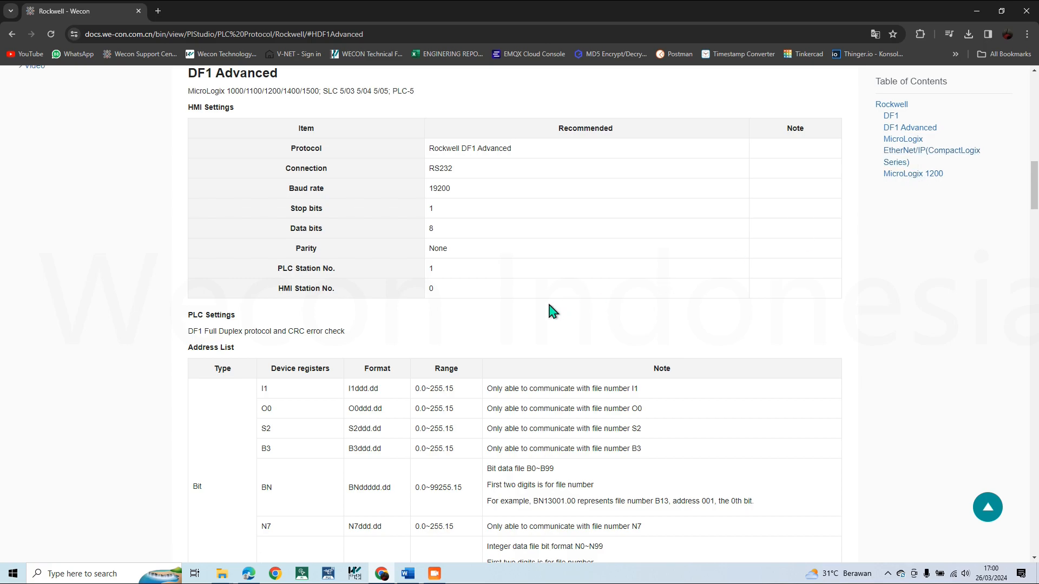
{"action": "scroll", "coordinate": [547, 300], "scroll_direction": "up", "scroll_amount": 2}
{"action": "scroll", "coordinate": [547, 300], "scroll_direction": "down", "scroll_amount": 2}
Examine the DF1 section's supported MicroLogix models, HMI settings and address list, including the word register N.
{"action": "left_click", "coordinate": [888, 116]}
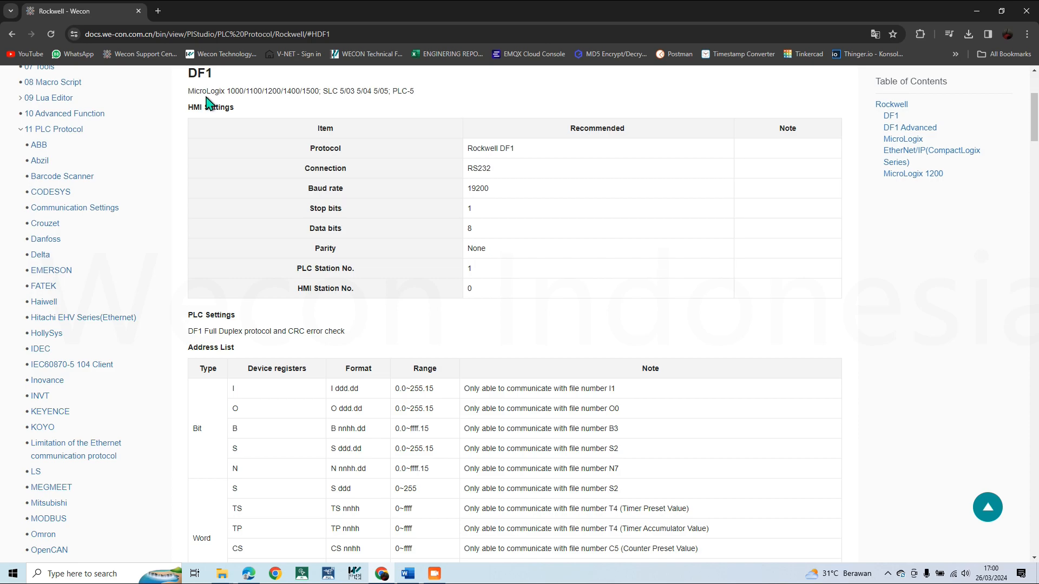
{"action": "left_click_drag", "start_coordinate": [188, 92], "coordinate": [254, 91]}
{"action": "left_click", "coordinate": [285, 81]}
{"action": "scroll", "coordinate": [325, 227], "scroll_direction": "down", "scroll_amount": 3}
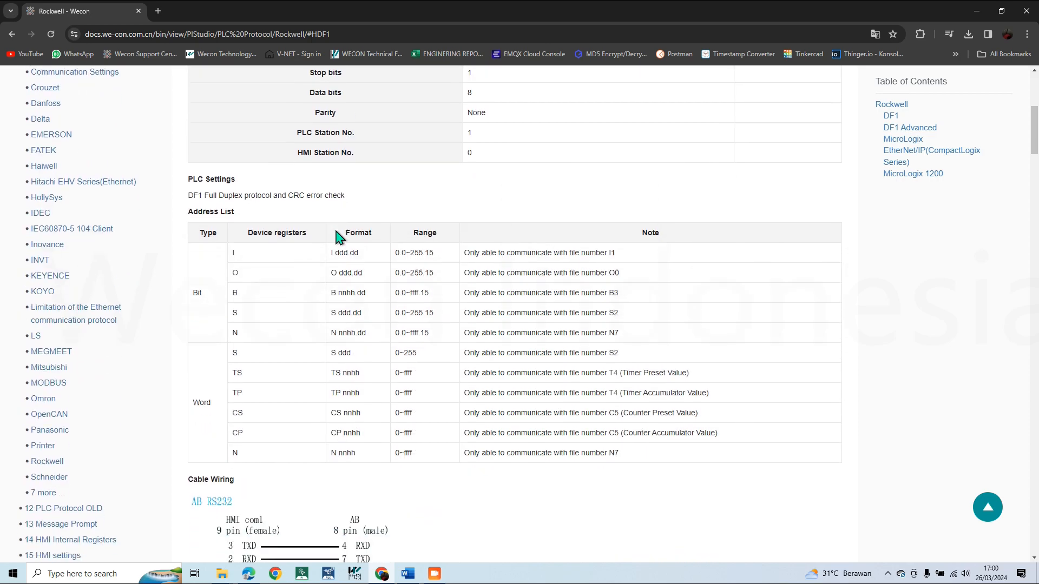
{"action": "scroll", "coordinate": [292, 294], "scroll_direction": "up", "scroll_amount": 1}
{"action": "scroll", "coordinate": [242, 342], "scroll_direction": "down", "scroll_amount": 1}
{"action": "scroll", "coordinate": [240, 342], "scroll_direction": "up", "scroll_amount": 1}
{"action": "scroll", "coordinate": [271, 340], "scroll_direction": "up", "scroll_amount": 4}
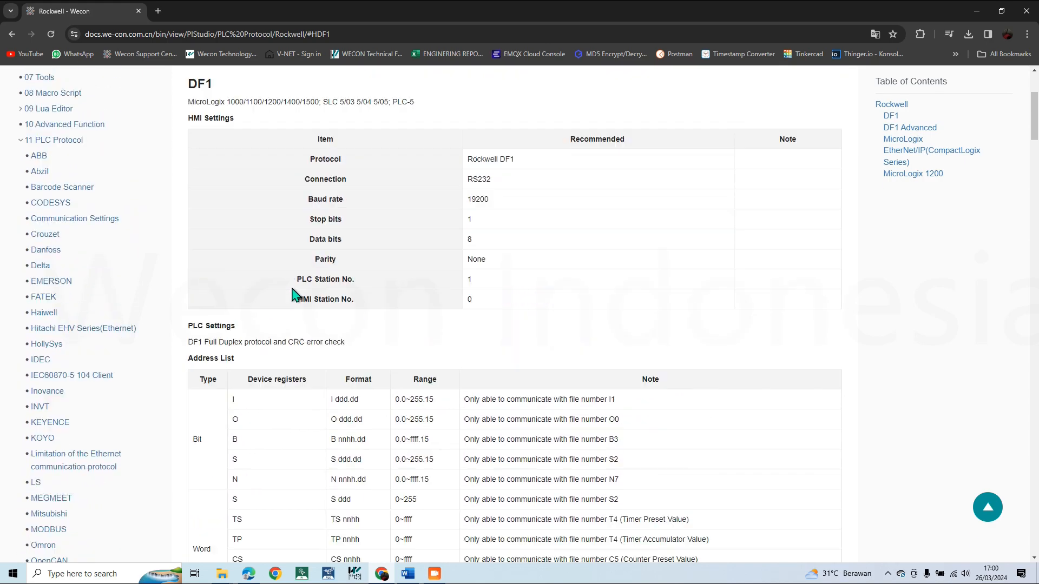
{"action": "scroll", "coordinate": [257, 357], "scroll_direction": "down", "scroll_amount": 5}
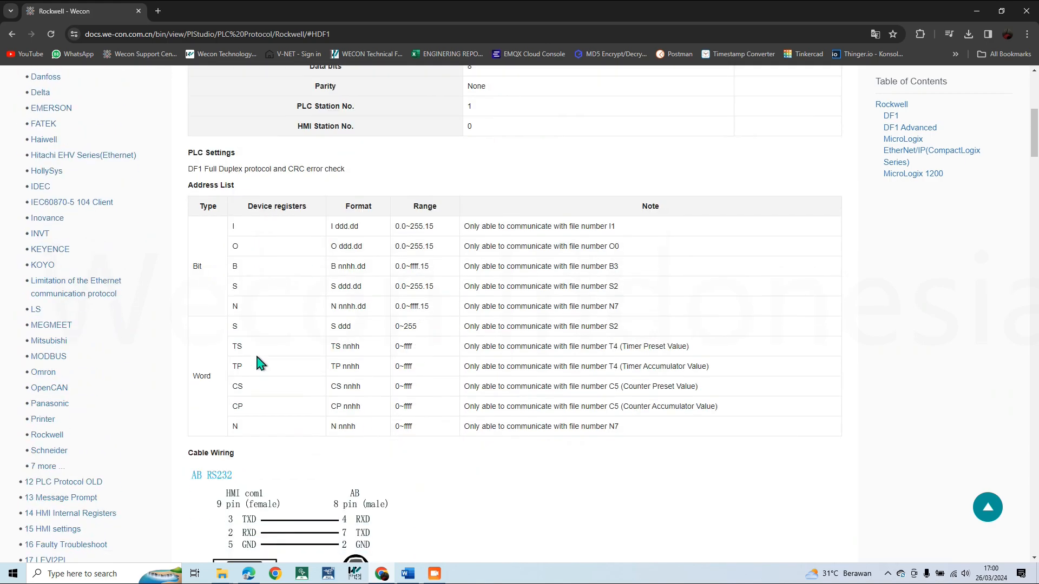
{"action": "double_click", "coordinate": [235, 427]}
{"action": "scroll", "coordinate": [265, 382], "scroll_direction": "up", "scroll_amount": 4}
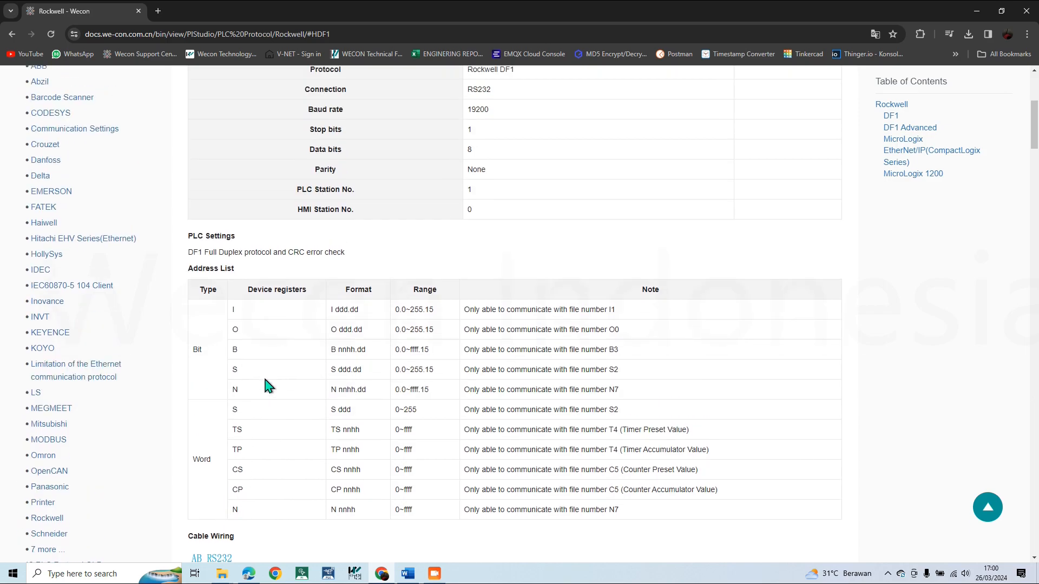
{"action": "scroll", "coordinate": [1013, 139], "scroll_direction": "down", "scroll_amount": 1}
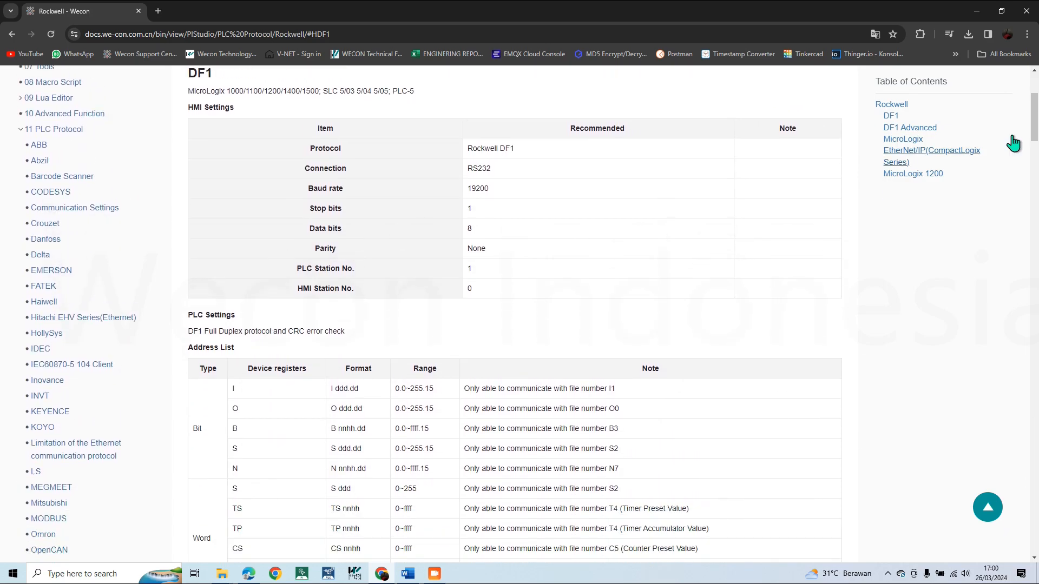
Examine the DF1 Advanced address list, highlighting the integer data file note for the NN bit register.
{"action": "left_click", "coordinate": [915, 129]}
{"action": "scroll", "coordinate": [361, 370], "scroll_direction": "down", "scroll_amount": 4}
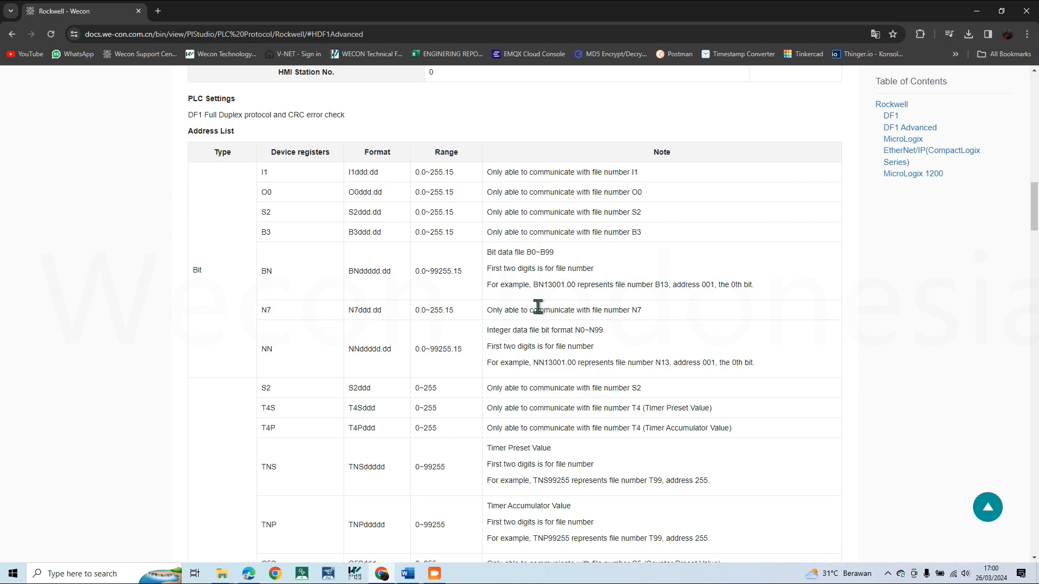
{"action": "left_click_drag", "start_coordinate": [487, 330], "coordinate": [598, 332]}
{"action": "left_click", "coordinate": [555, 331]}
Return to the DF1 address list and highlight the file number note for the N bit register.
{"action": "left_click", "coordinate": [891, 116]}
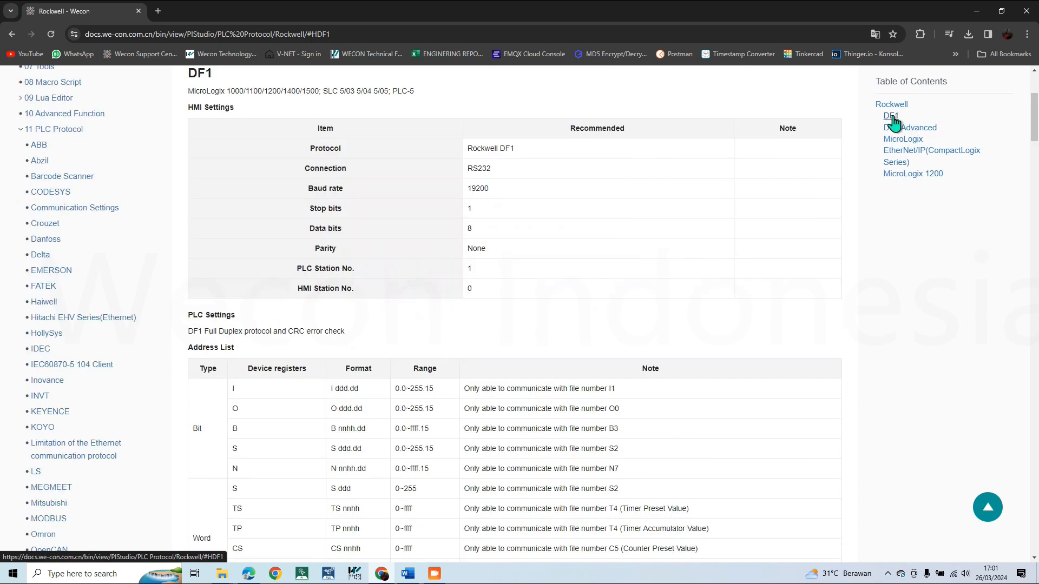
{"action": "scroll", "coordinate": [314, 311], "scroll_direction": "down", "scroll_amount": 2}
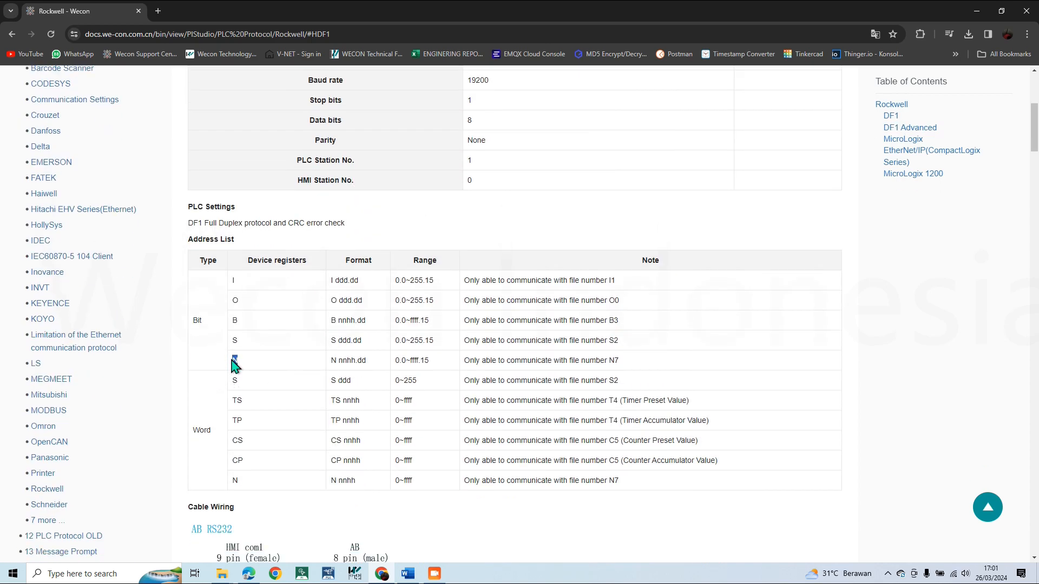
{"action": "left_click_drag", "start_coordinate": [603, 360], "coordinate": [619, 362]}
{"action": "left_click_drag", "start_coordinate": [462, 362], "coordinate": [595, 360]}
{"action": "double_click", "coordinate": [595, 361]}
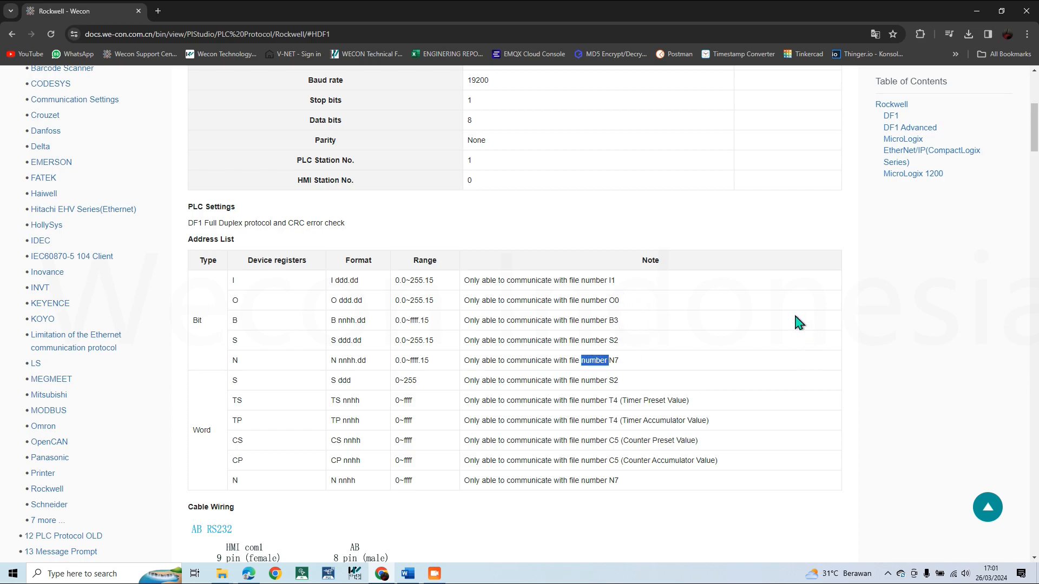
{"action": "left_click", "coordinate": [667, 328]}
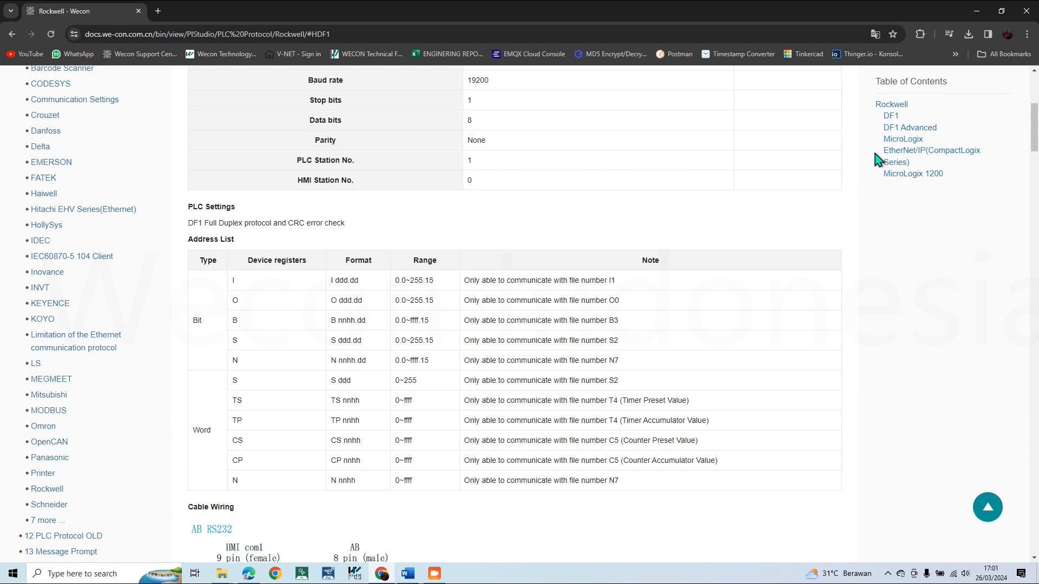
Review the DF1 Advanced address list and HMI settings, and the RS232 cable wiring above that section.
{"action": "left_click", "coordinate": [901, 130]}
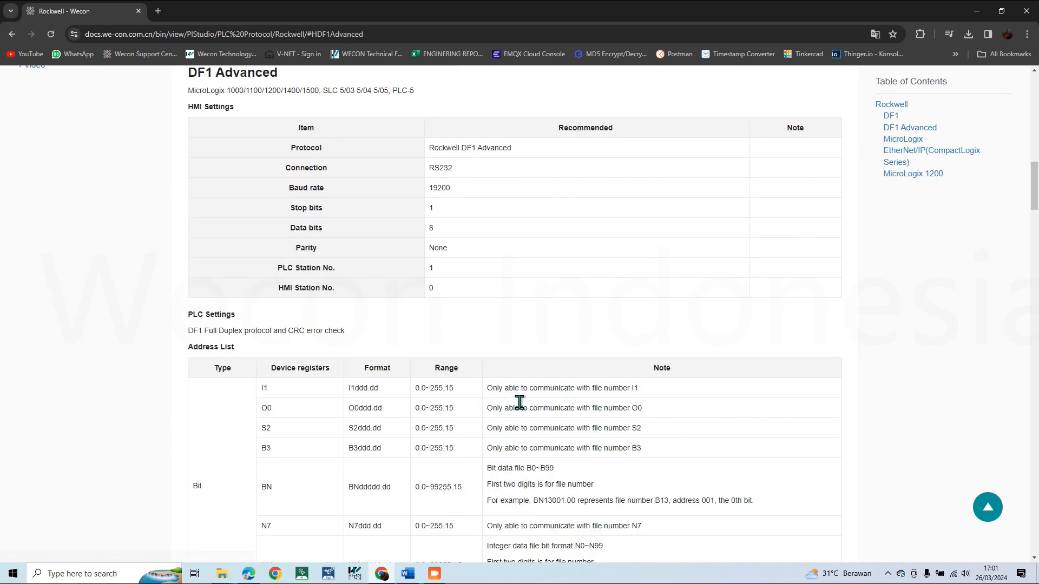
{"action": "scroll", "coordinate": [541, 394], "scroll_direction": "down", "scroll_amount": 4}
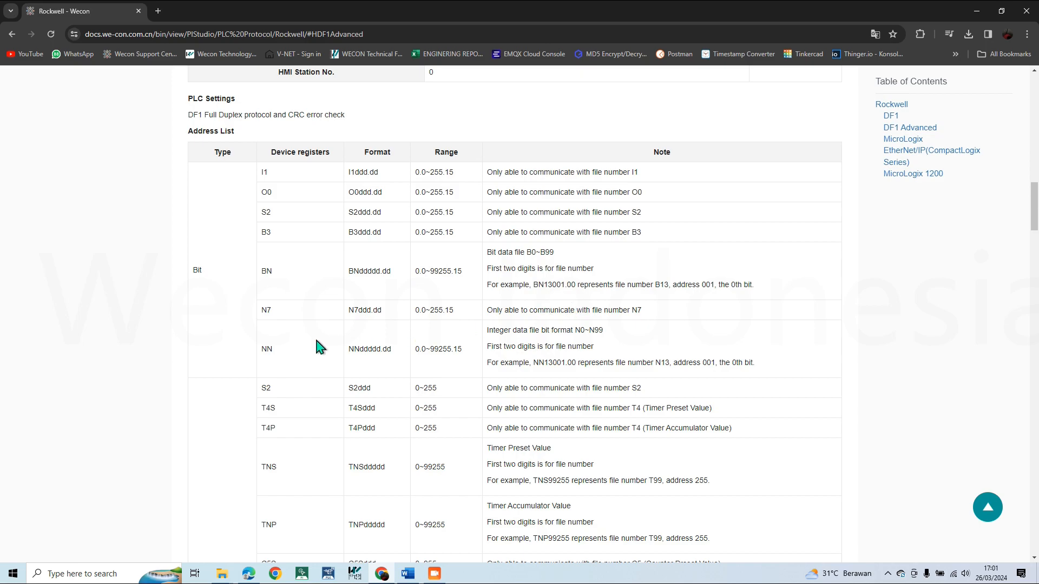
{"action": "scroll", "coordinate": [595, 349], "scroll_direction": "down", "scroll_amount": 3}
{"action": "scroll", "coordinate": [587, 353], "scroll_direction": "up", "scroll_amount": 5}
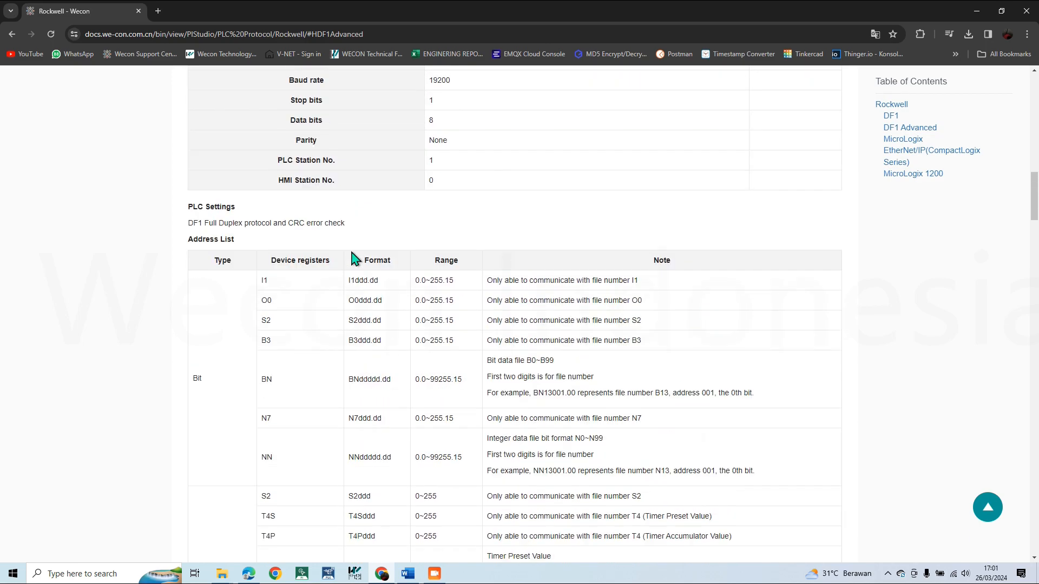
{"action": "scroll", "coordinate": [244, 274], "scroll_direction": "down", "scroll_amount": 1}
{"action": "scroll", "coordinate": [222, 184], "scroll_direction": "up", "scroll_amount": 4}
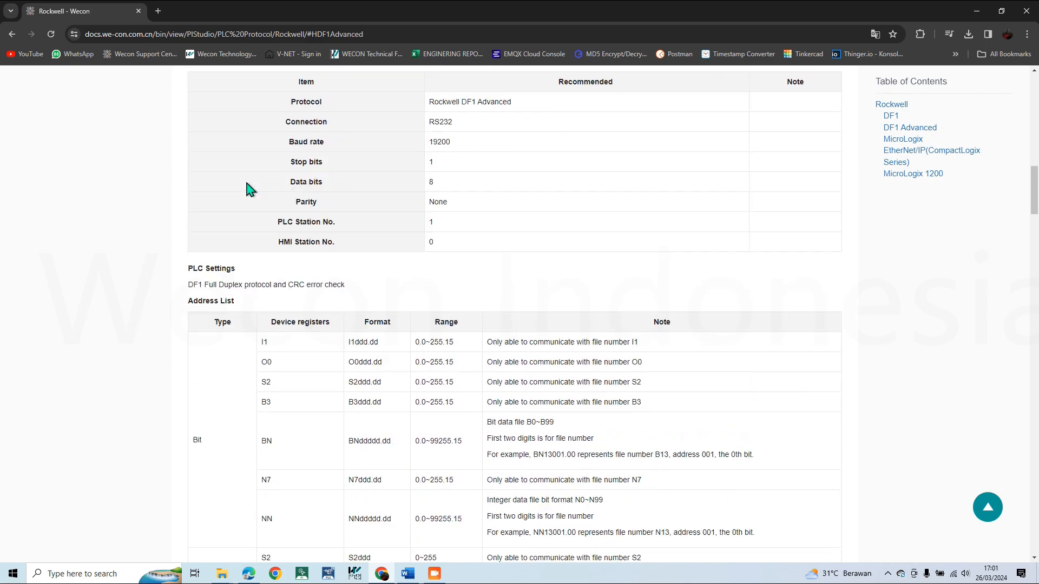
{"action": "left_click", "coordinate": [602, 331]}
{"action": "scroll", "coordinate": [541, 308], "scroll_direction": "down", "scroll_amount": 1}
{"action": "scroll", "coordinate": [492, 309], "scroll_direction": "up", "scroll_amount": 2}
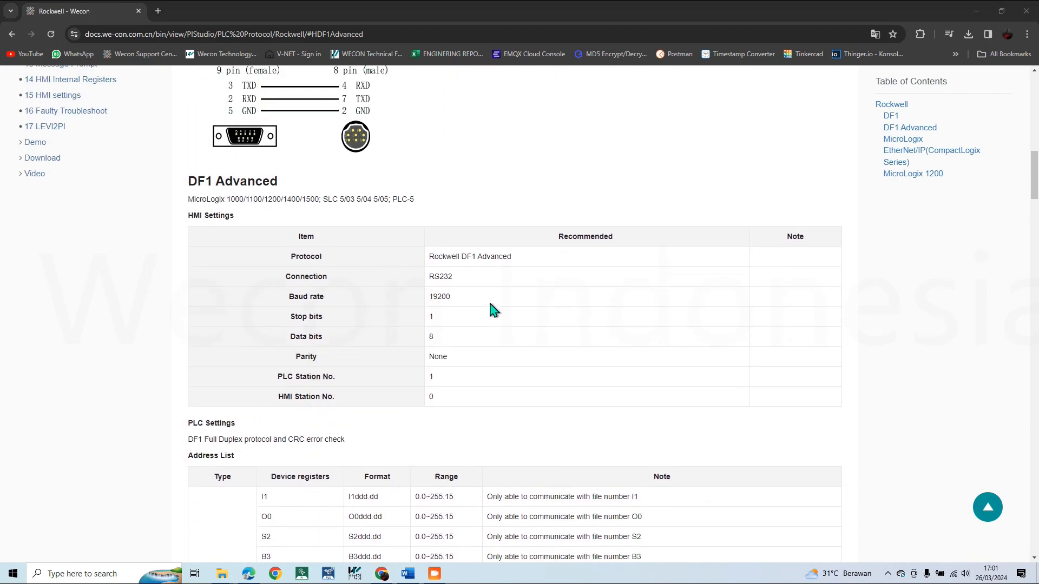
{"action": "scroll", "coordinate": [491, 310], "scroll_direction": "up", "scroll_amount": 2}
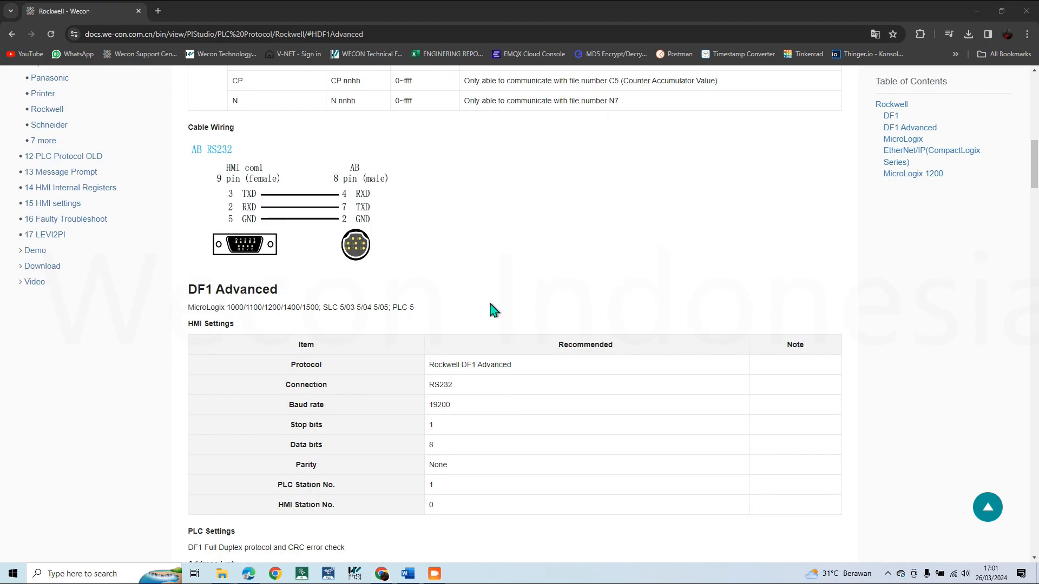
Clear the desktop by minimizing the browser and Word windows and closing the Downloads folder window.
{"action": "left_click", "coordinate": [977, 10]}
{"action": "left_click", "coordinate": [977, 12]}
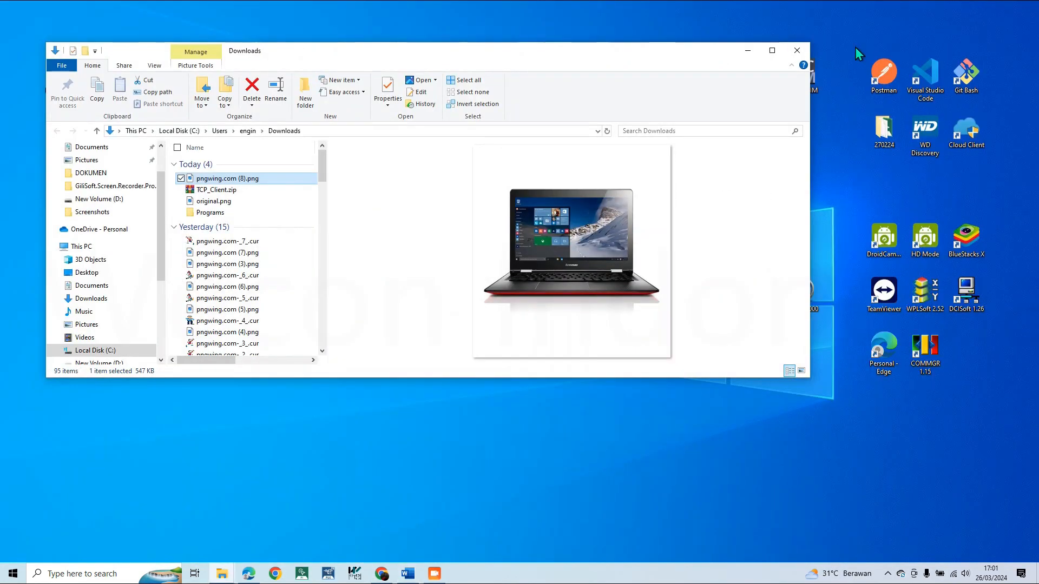
{"action": "left_click", "coordinate": [796, 50]}
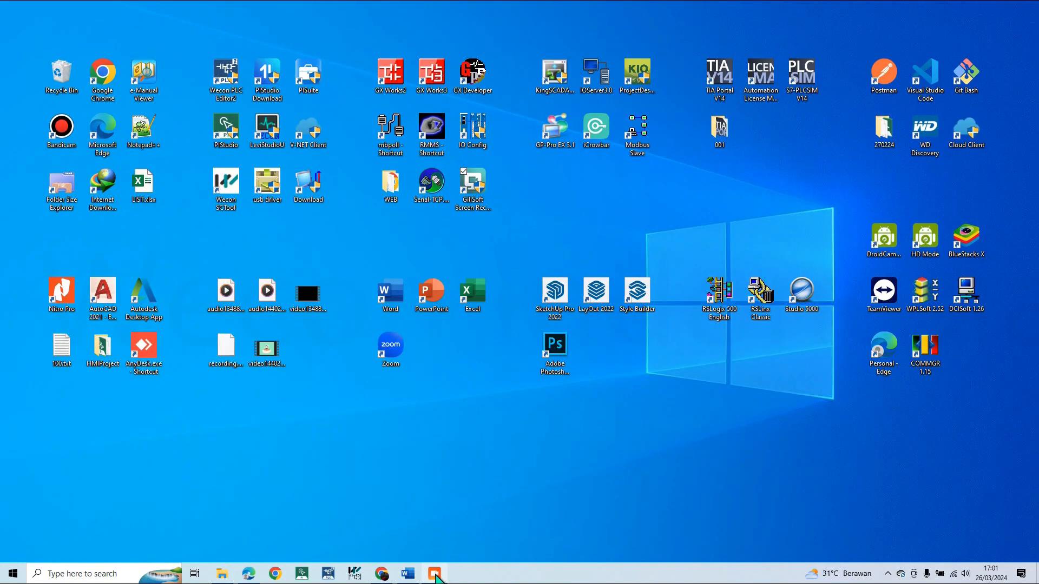
Switch to Word, view the complete PLC, HMI and PC/Laptop connection diagram, and dismiss the Internet Download Manager purchase offer.
{"action": "left_click", "coordinate": [408, 575]}
{"action": "scroll", "coordinate": [538, 417], "scroll_direction": "down", "scroll_amount": 3}
{"action": "scroll", "coordinate": [524, 420], "scroll_direction": "up", "scroll_amount": 5}
{"action": "scroll", "coordinate": [524, 419], "scroll_direction": "down", "scroll_amount": 3}
{"action": "scroll", "coordinate": [432, 308], "scroll_direction": "up", "scroll_amount": 1}
{"action": "scroll", "coordinate": [431, 305], "scroll_direction": "down", "scroll_amount": 1}
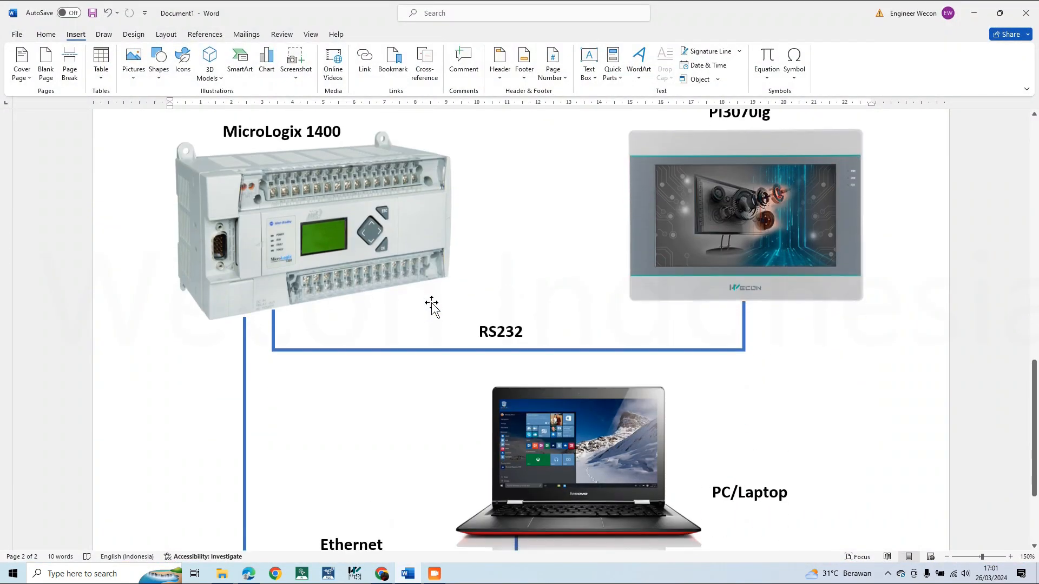
{"action": "scroll", "coordinate": [432, 306], "scroll_direction": "down", "scroll_amount": 2}
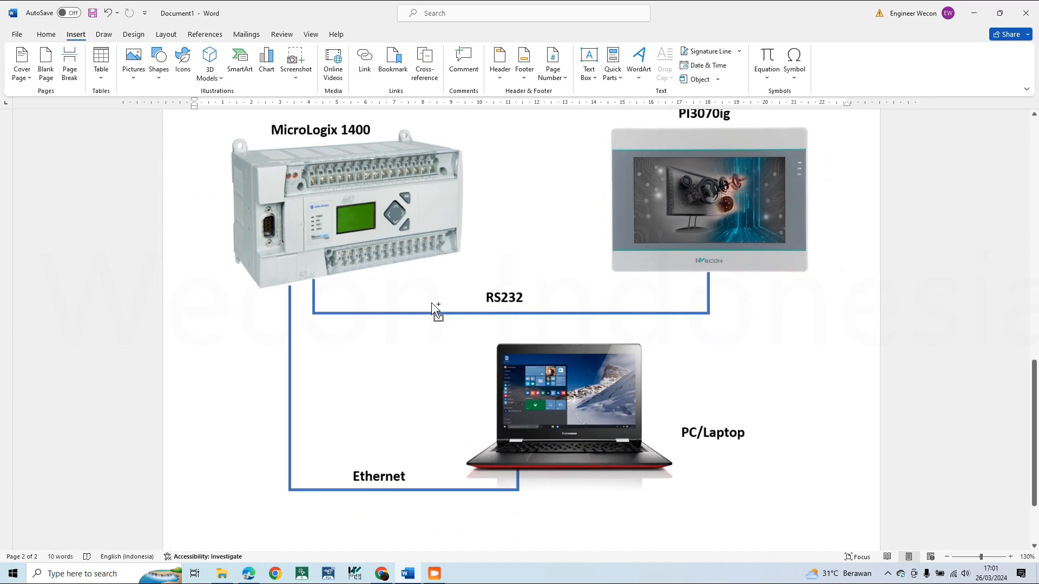
{"action": "scroll", "coordinate": [433, 307], "scroll_direction": "down", "scroll_amount": 1}
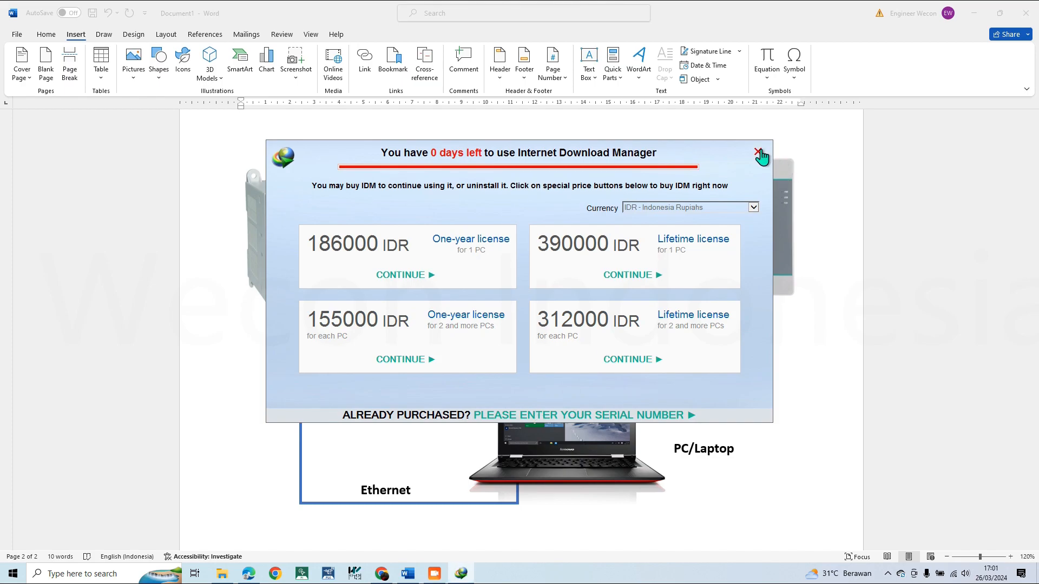
{"action": "left_click", "coordinate": [758, 153]}
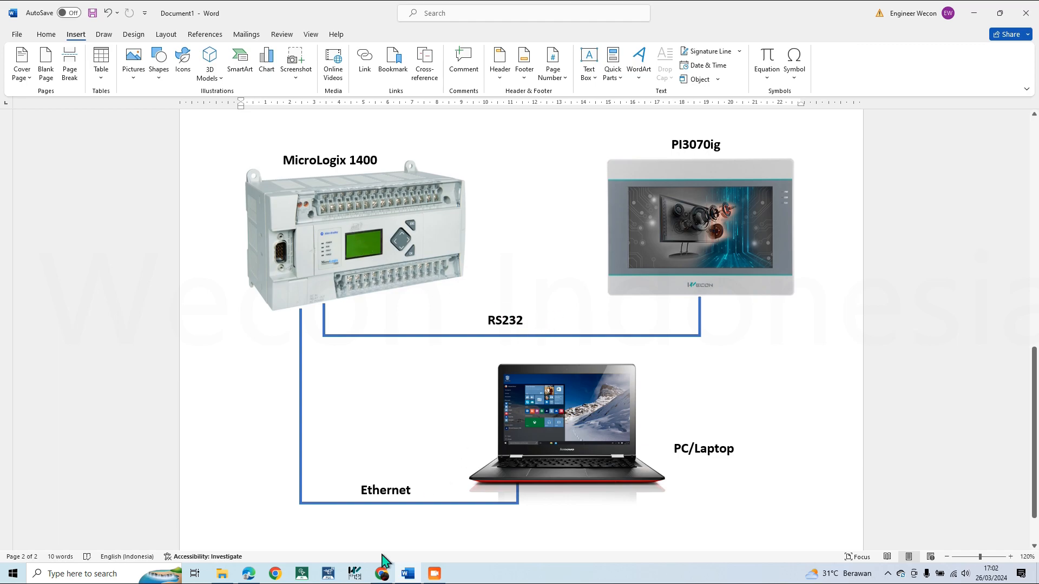
Switch to Chrome, examine the AB RS232 cable wiring for DF1 Advanced, and minimize the browser.
{"action": "left_click", "coordinate": [381, 574]}
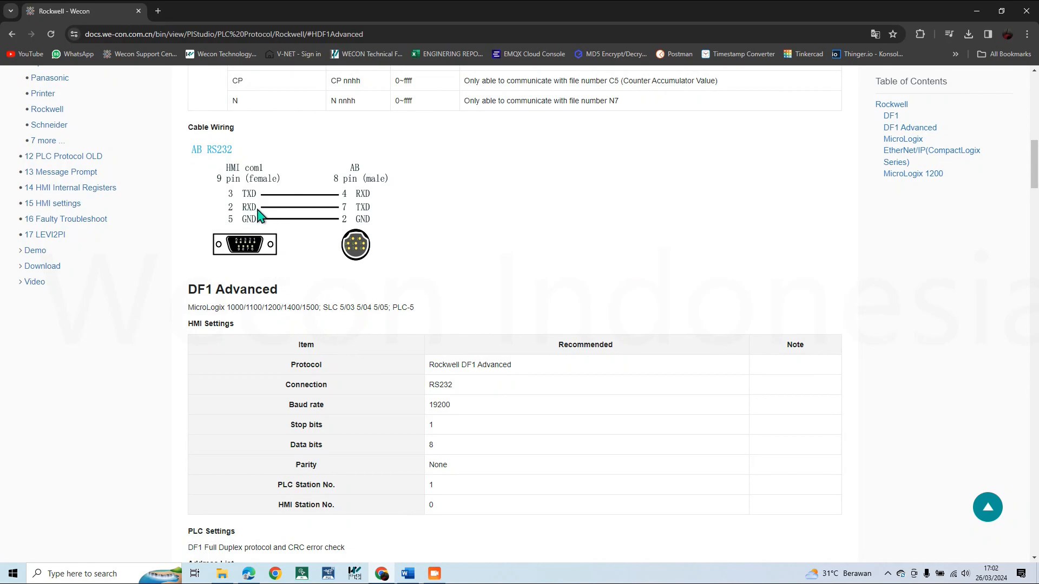
{"action": "scroll", "coordinate": [255, 214], "scroll_direction": "up", "scroll_amount": 1}
{"action": "scroll", "coordinate": [255, 344], "scroll_direction": "down", "scroll_amount": 13}
{"action": "scroll", "coordinate": [272, 333], "scroll_direction": "up", "scroll_amount": 11}
{"action": "scroll", "coordinate": [272, 334], "scroll_direction": "up", "scroll_amount": 2}
{"action": "scroll", "coordinate": [280, 222], "scroll_direction": "down", "scroll_amount": 20}
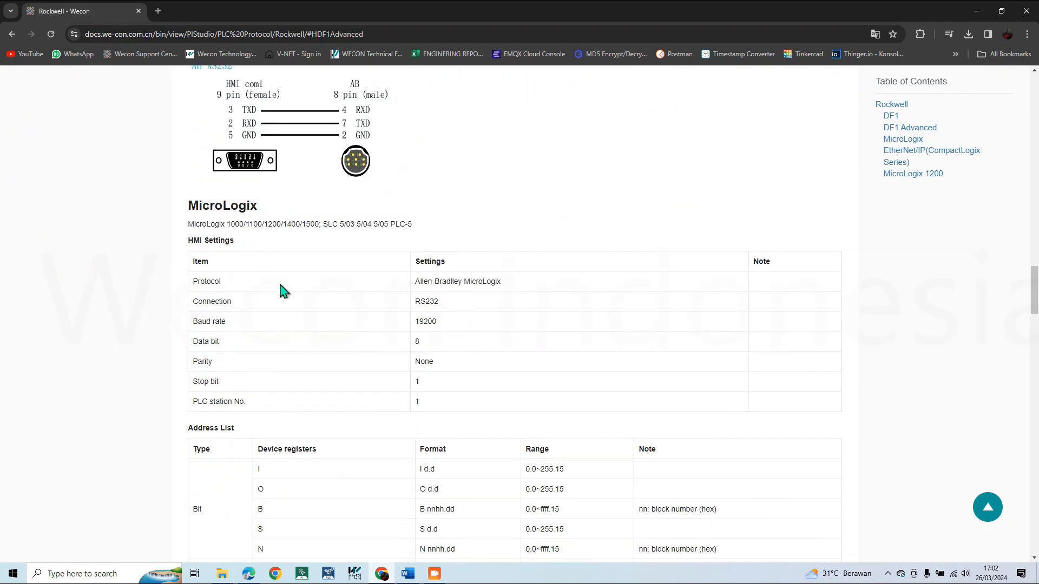
{"action": "scroll", "coordinate": [279, 291], "scroll_direction": "up", "scroll_amount": 2}
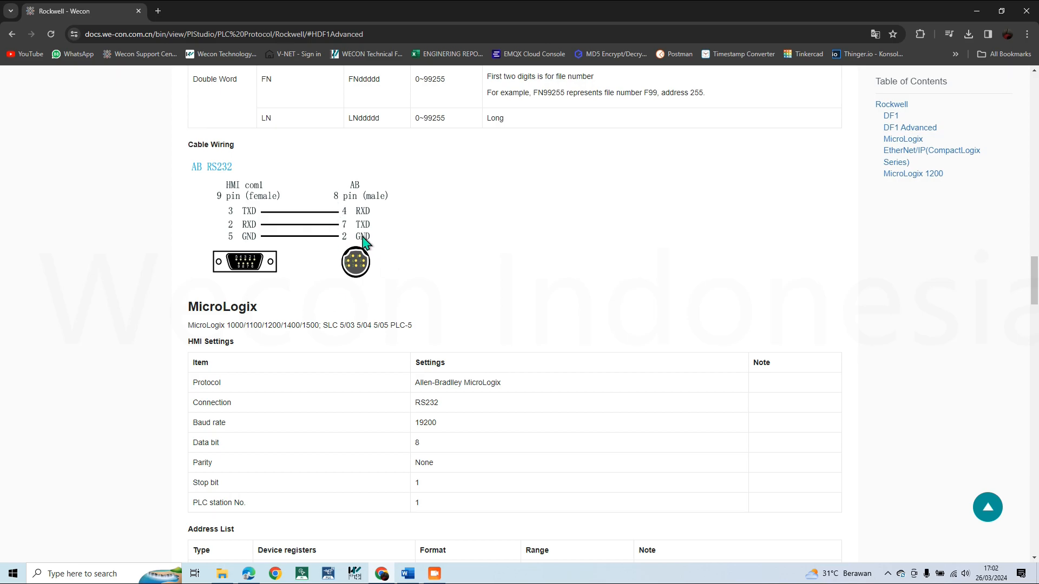
{"action": "left_click", "coordinate": [977, 12]}
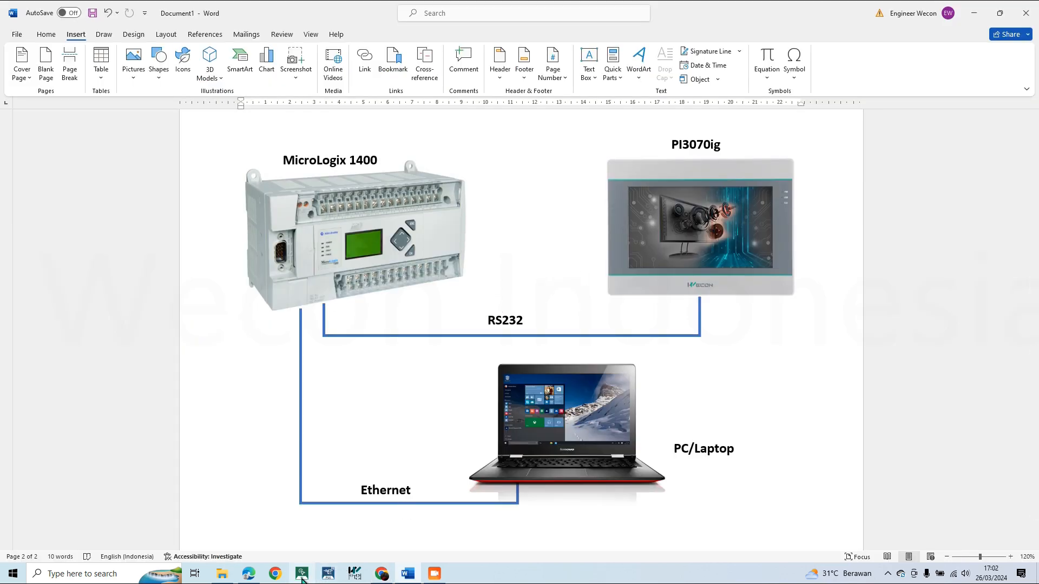
Launch RSLogix 500 English.
{"action": "left_click", "coordinate": [13, 577]}
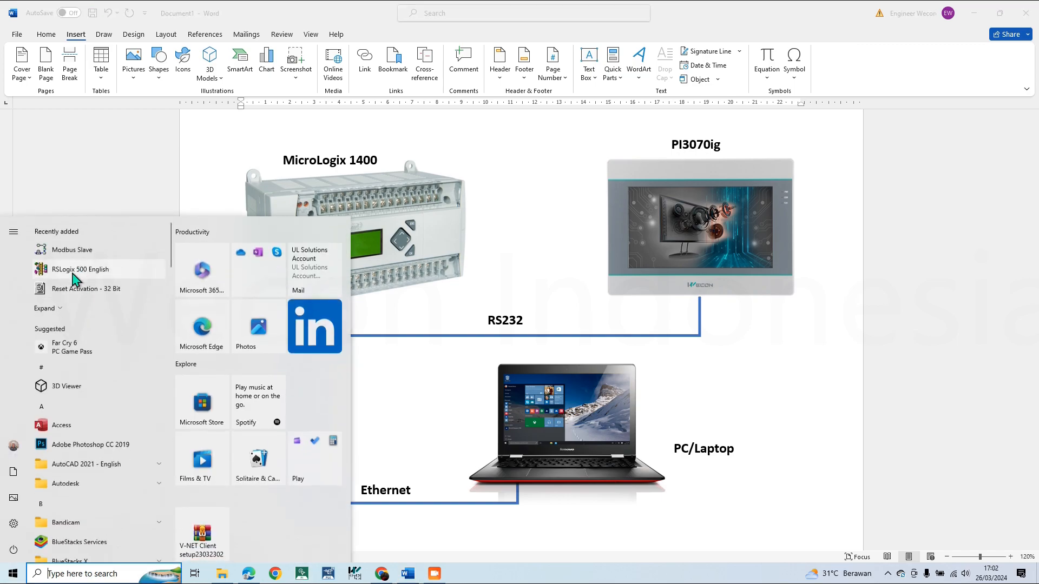
{"action": "left_click", "coordinate": [64, 278]}
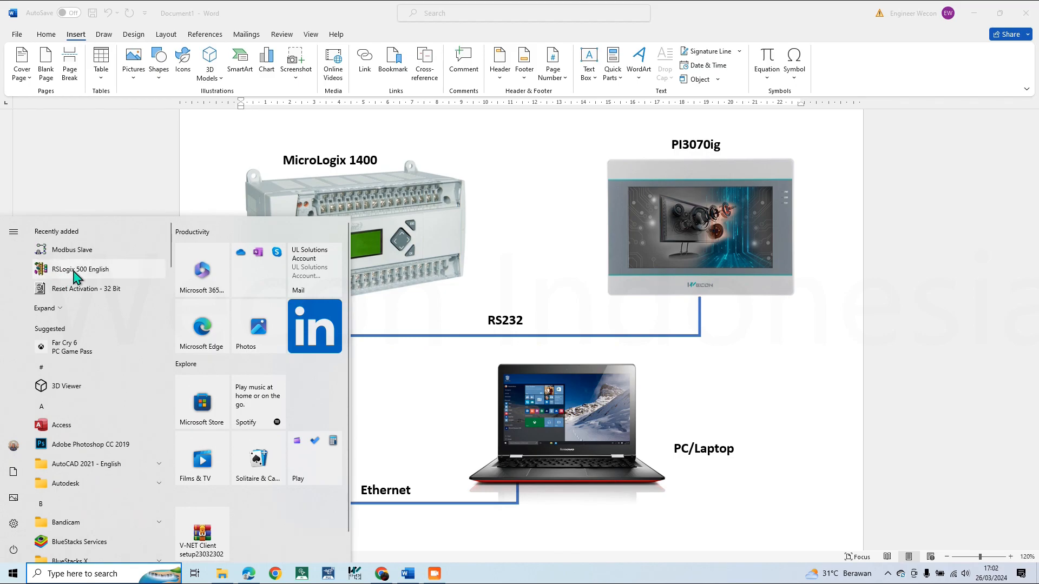
{"action": "left_click", "coordinate": [76, 277]}
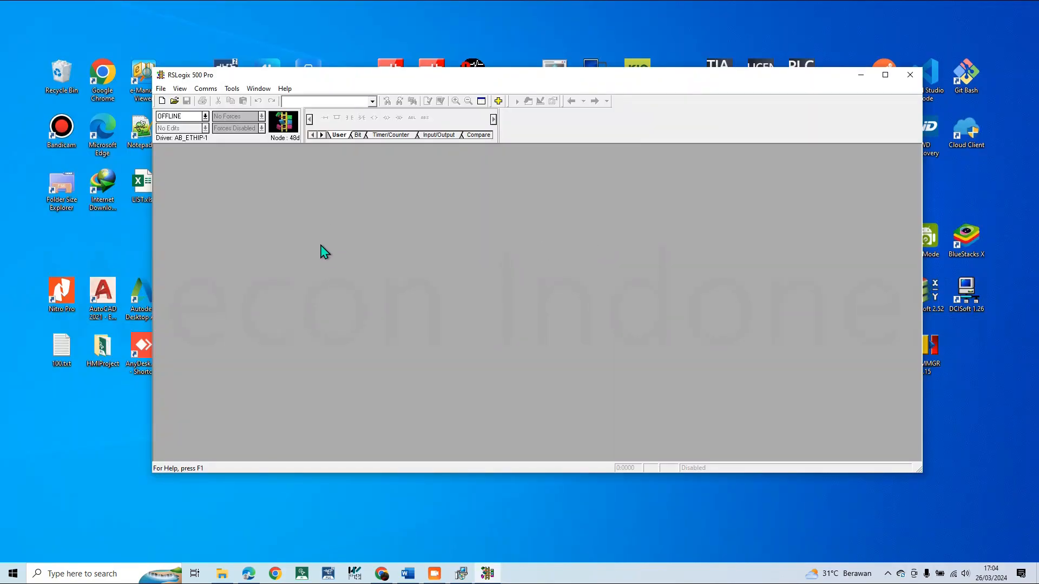
Create a new project for the Bul.1766 MicroLogix 1400 Series B (Enhanced Password Security) processor with the AB_ETHIP-1 driver.
{"action": "left_click", "coordinate": [161, 101]}
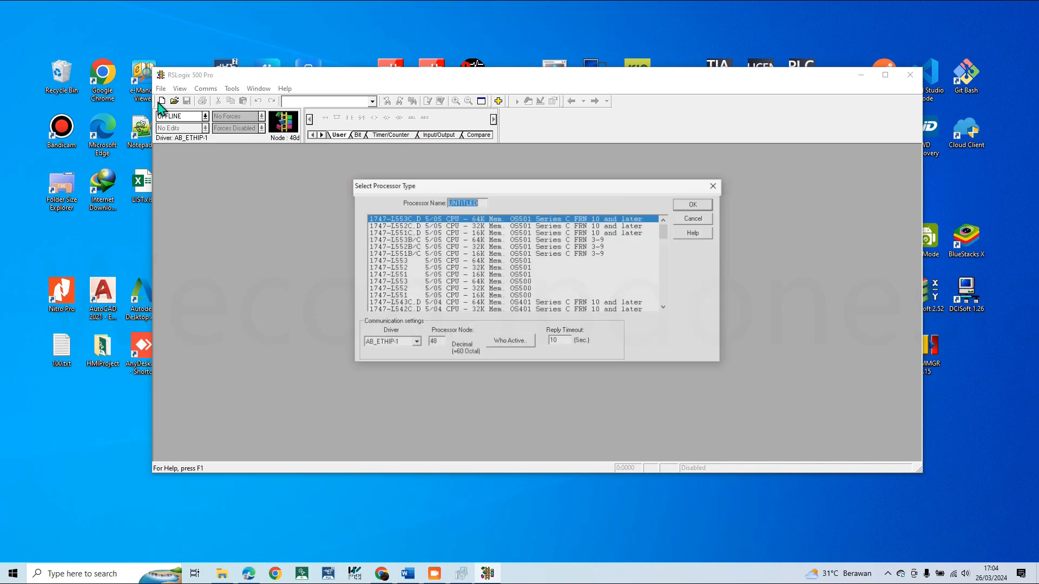
{"action": "scroll", "coordinate": [441, 259], "scroll_direction": "down", "scroll_amount": 5}
{"action": "scroll", "coordinate": [442, 262], "scroll_direction": "down", "scroll_amount": 12}
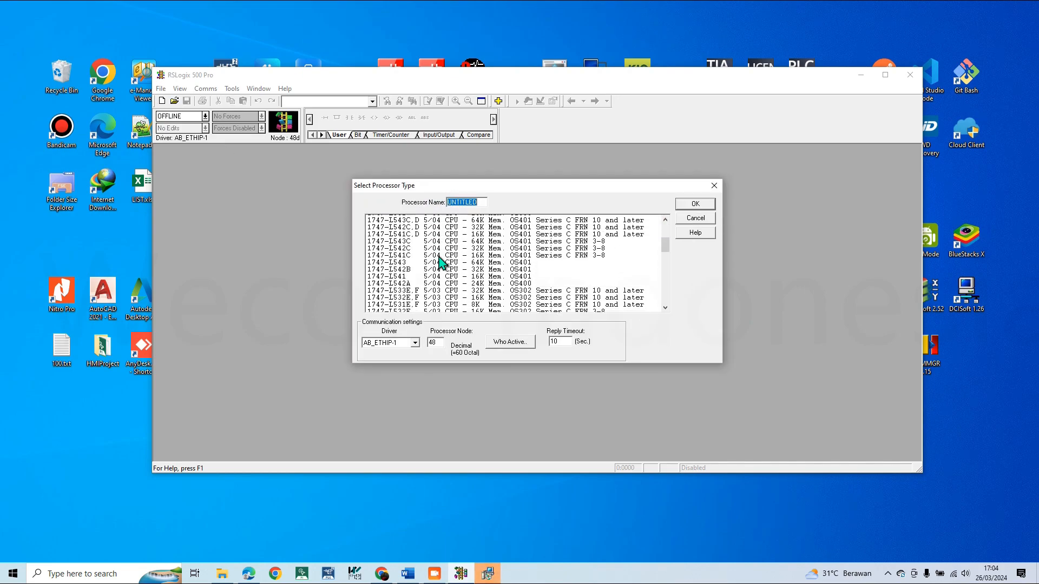
{"action": "left_click", "coordinate": [418, 254]}
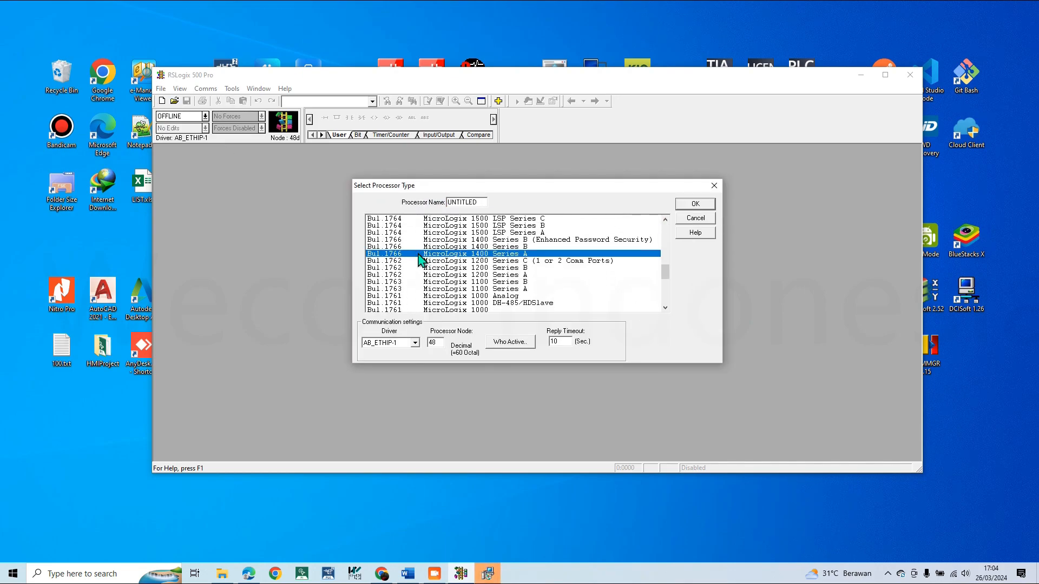
{"action": "left_click", "coordinate": [419, 248]}
{"action": "left_click", "coordinate": [417, 242]}
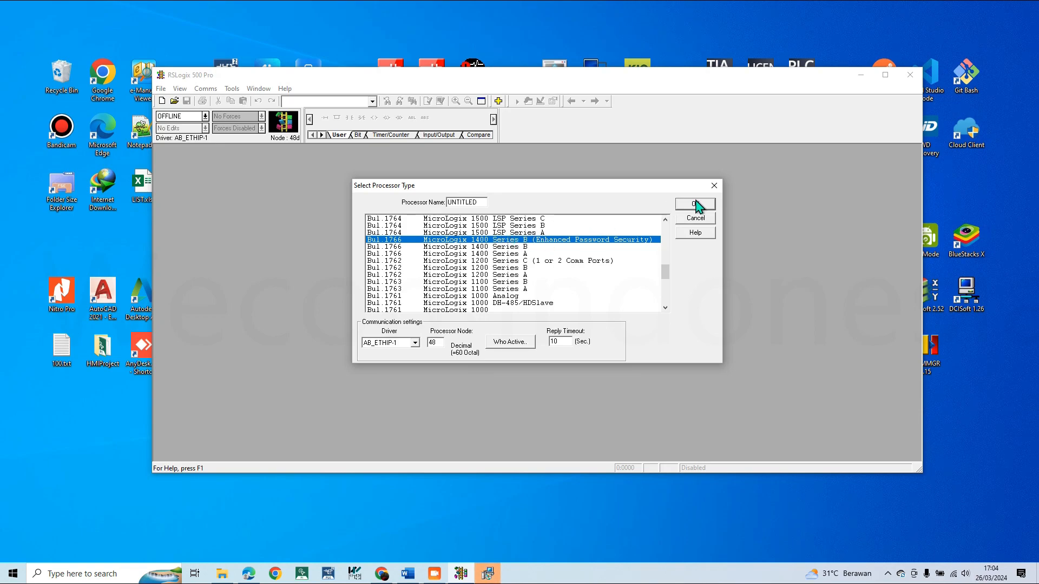
{"action": "left_click", "coordinate": [415, 343]}
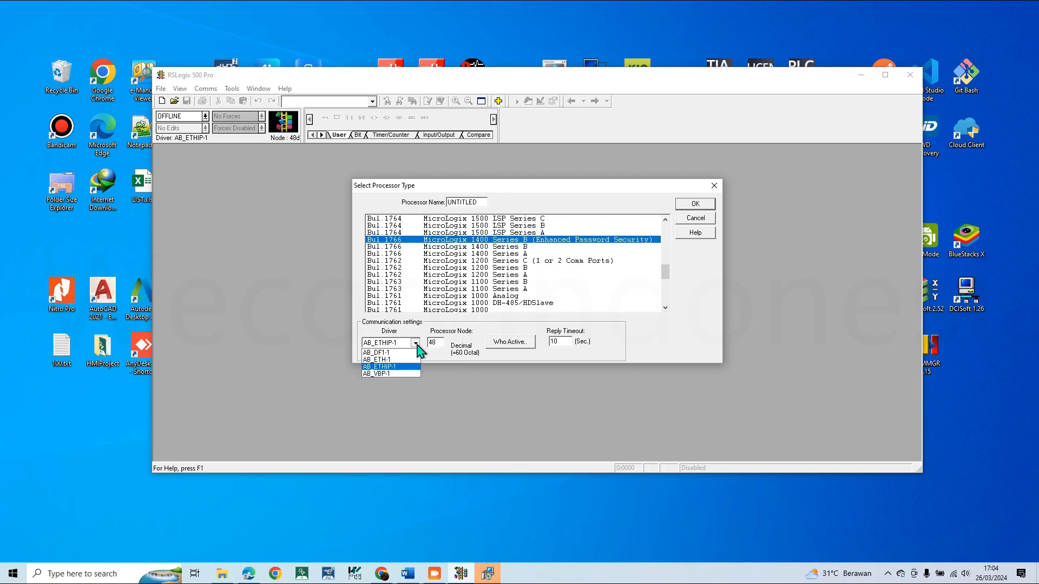
{"action": "left_click", "coordinate": [416, 345]}
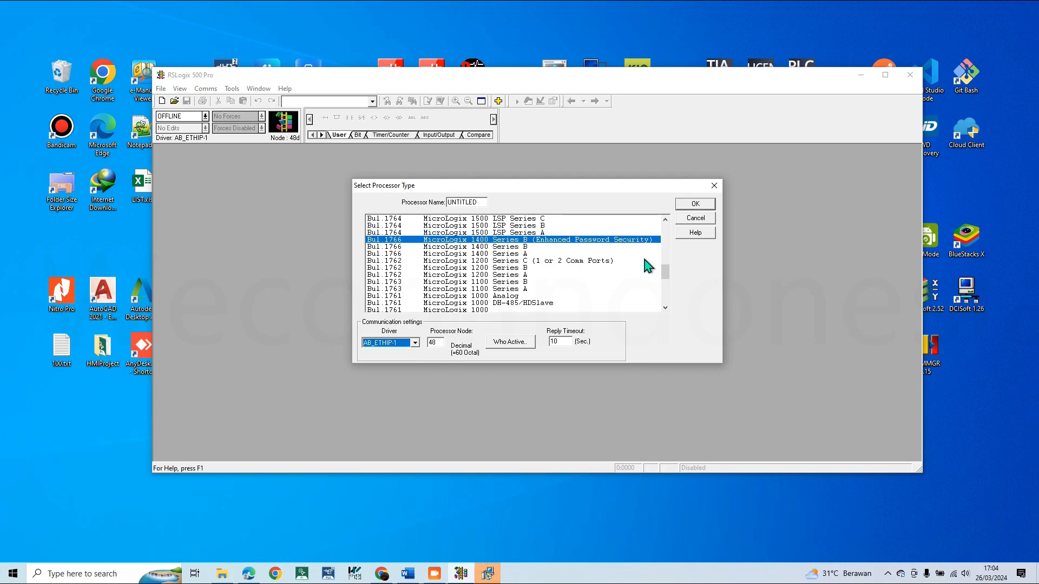
{"action": "left_click", "coordinate": [696, 204]}
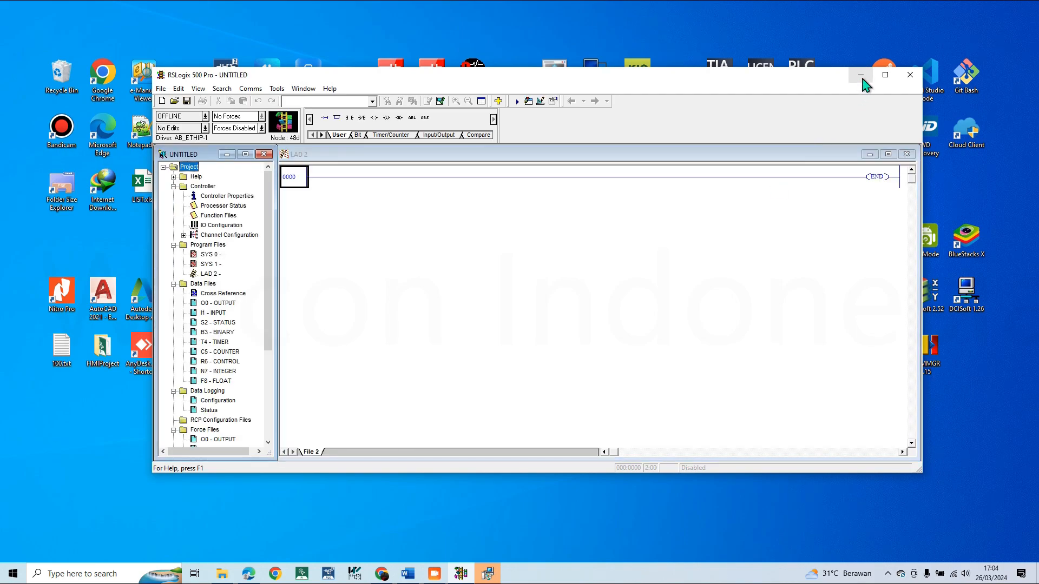
Switch to RSLinx Classic Lite and browse AB_ETHIP-1 in RSWho to check for the MicroLogix 1400 at 192.168.0.10.
{"action": "left_click", "coordinate": [860, 76]}
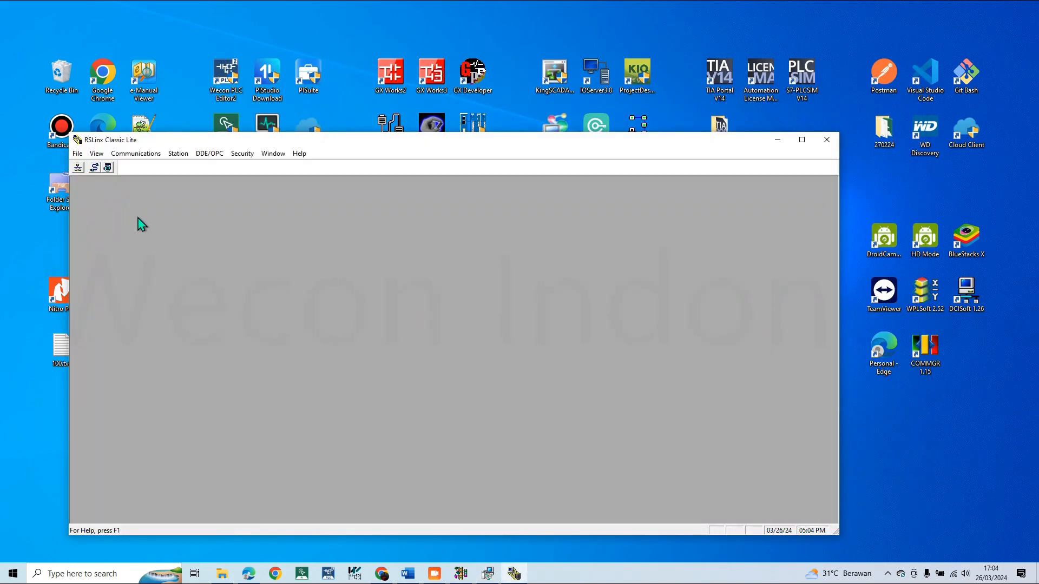
{"action": "left_click", "coordinate": [138, 154]}
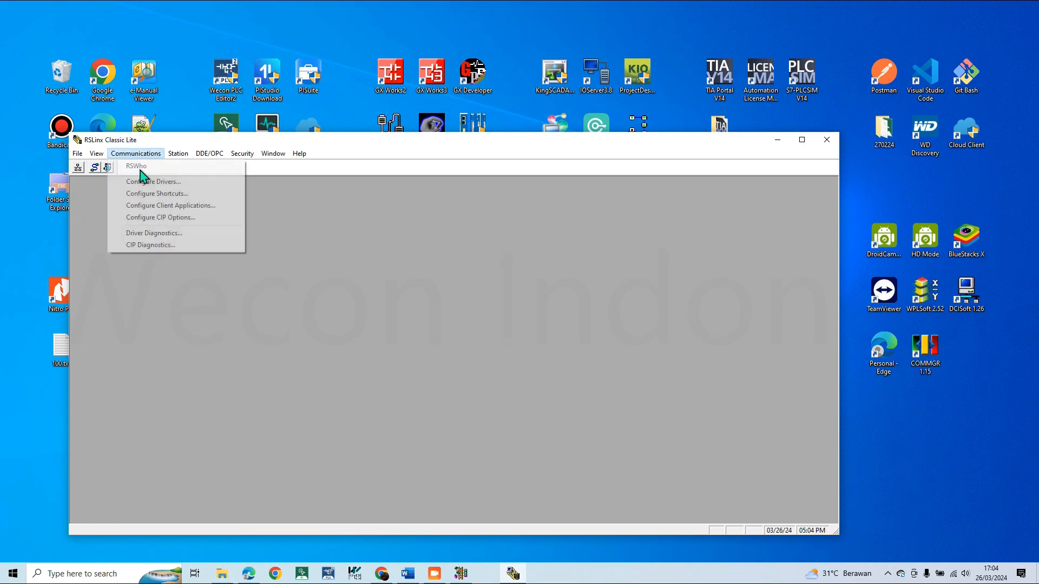
{"action": "left_click", "coordinate": [149, 166]}
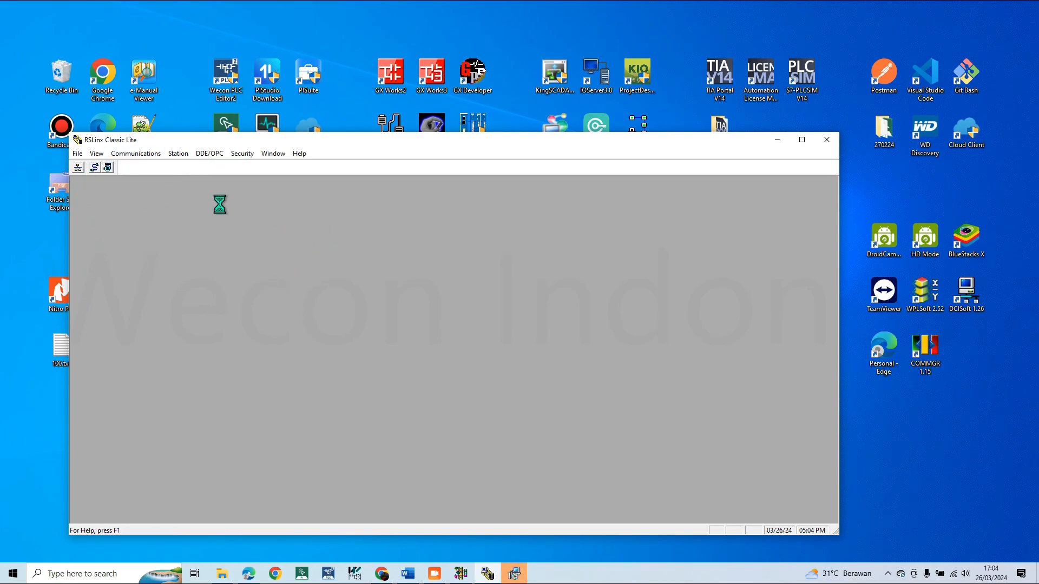
{"action": "left_click", "coordinate": [133, 294]}
{"action": "left_click", "coordinate": [187, 305]}
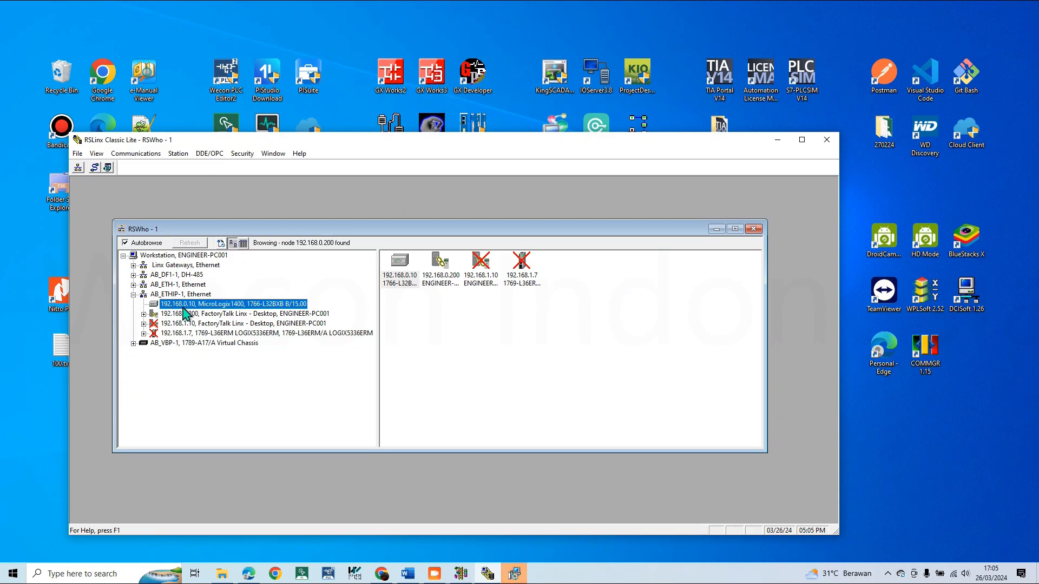
Minimize RSLinx, return to RSLogix 500, and close its extra empty window.
{"action": "left_click", "coordinate": [777, 140]}
{"action": "left_click", "coordinate": [593, 312]}
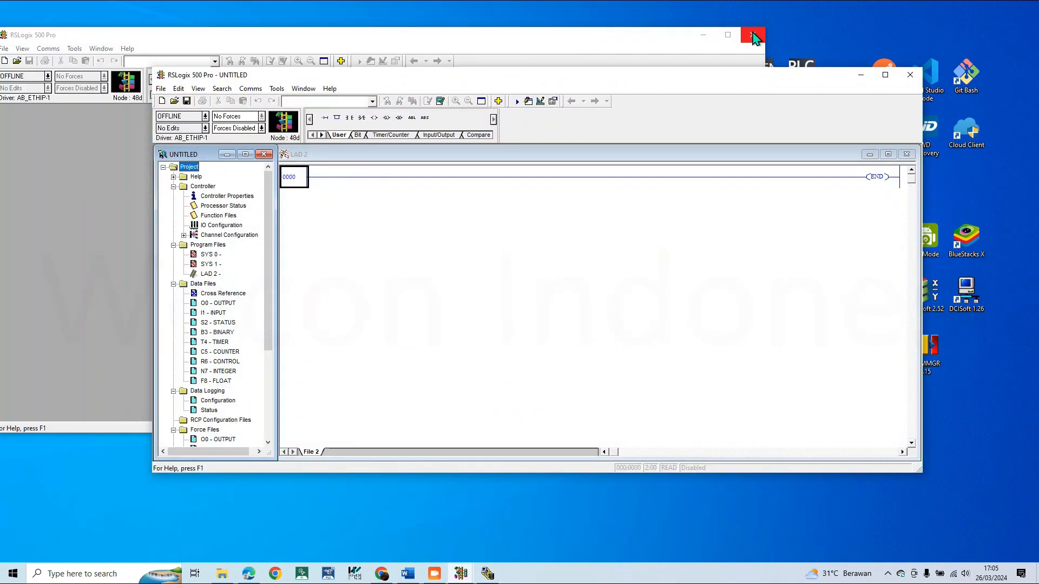
{"action": "left_click", "coordinate": [753, 36]}
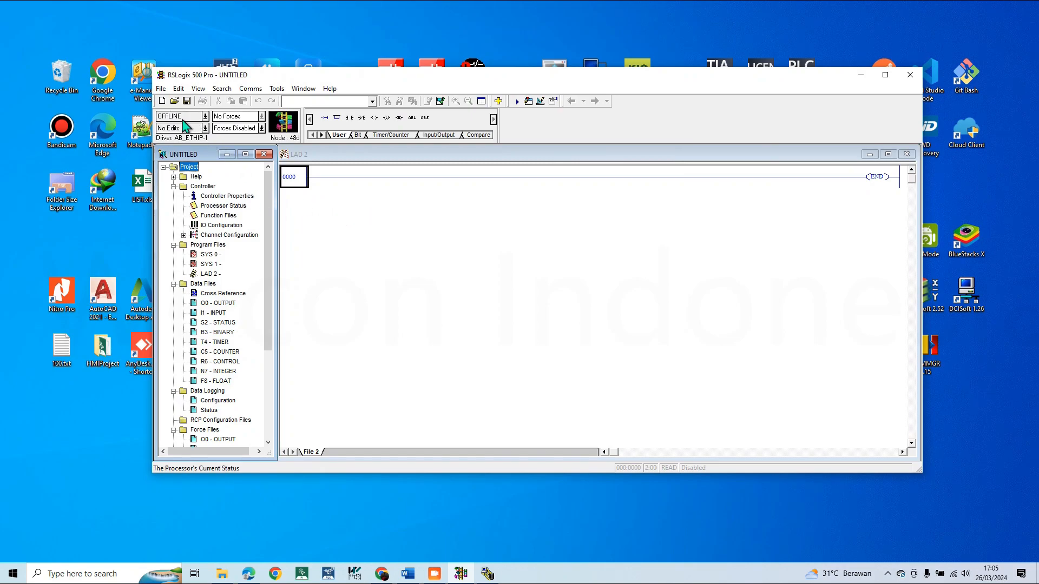
Select the MicroLogix 1400 at 192.168.0.10 as the target in the system communications settings.
{"action": "left_click", "coordinate": [317, 179]}
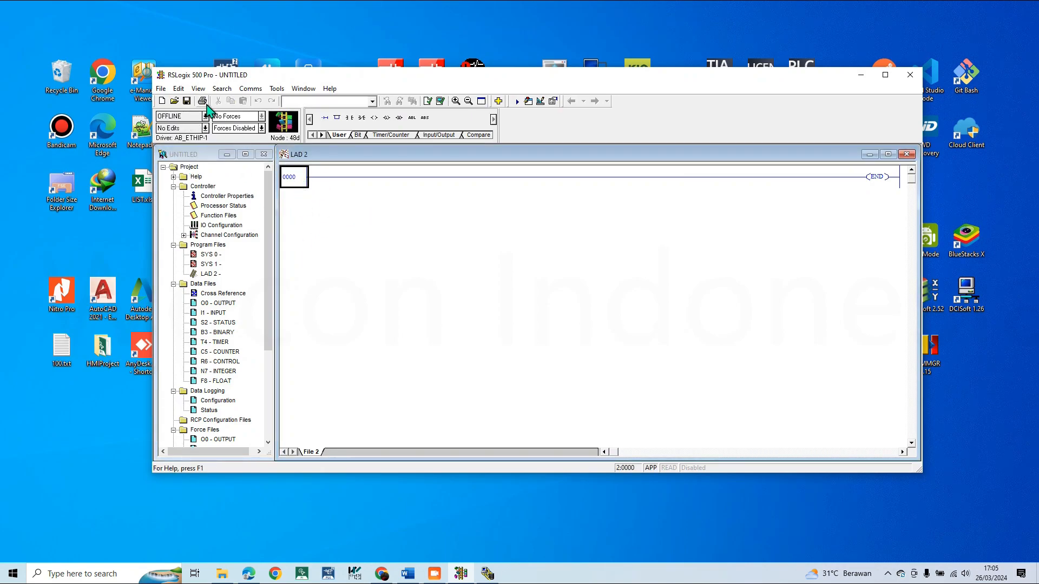
{"action": "left_click", "coordinate": [250, 88]}
{"action": "left_click", "coordinate": [269, 102]}
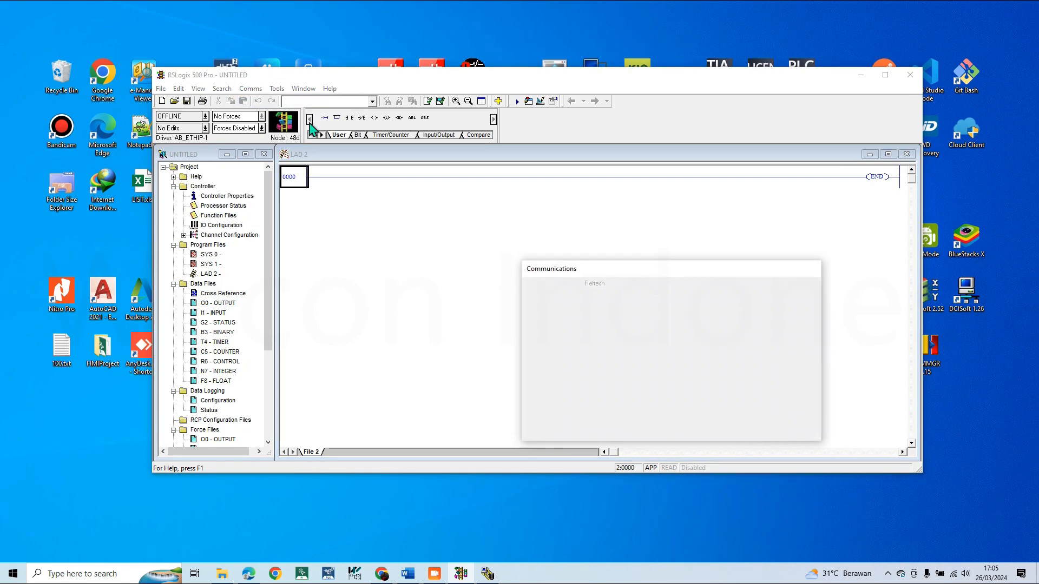
{"action": "left_click", "coordinate": [653, 306]}
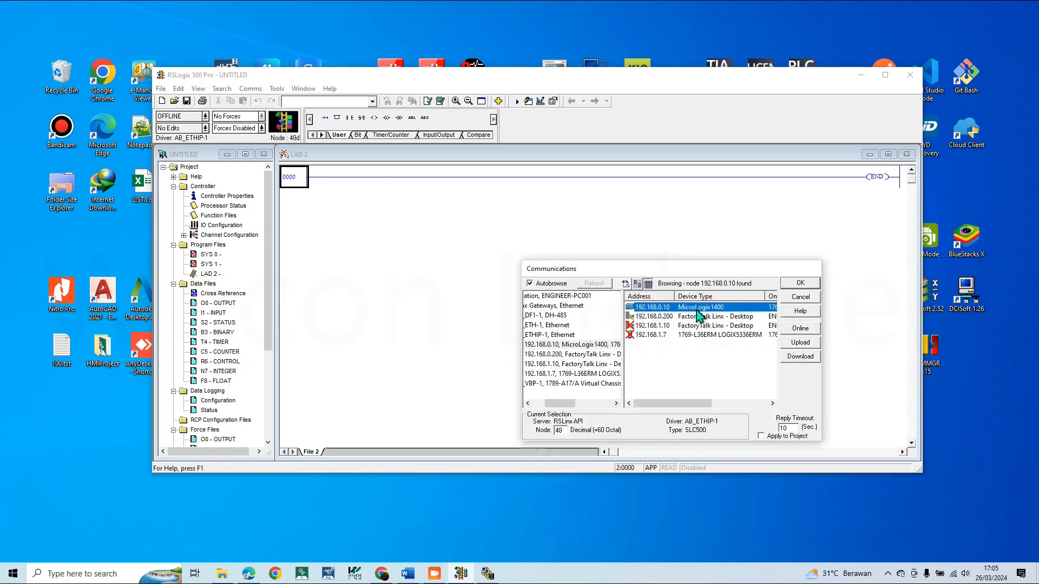
{"action": "left_click", "coordinate": [799, 283]}
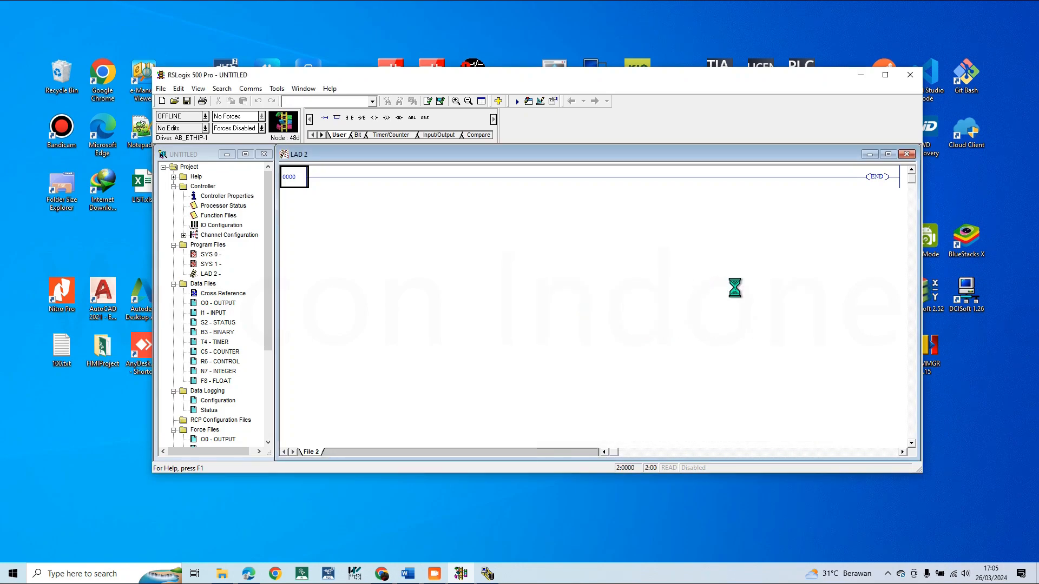
Build rung 0000 in LAD 2 with a normally open contact, one normally closed contact and an output coil.
{"action": "left_click", "coordinate": [304, 180]}
{"action": "left_click", "coordinate": [348, 117]}
{"action": "left_click", "coordinate": [336, 168]}
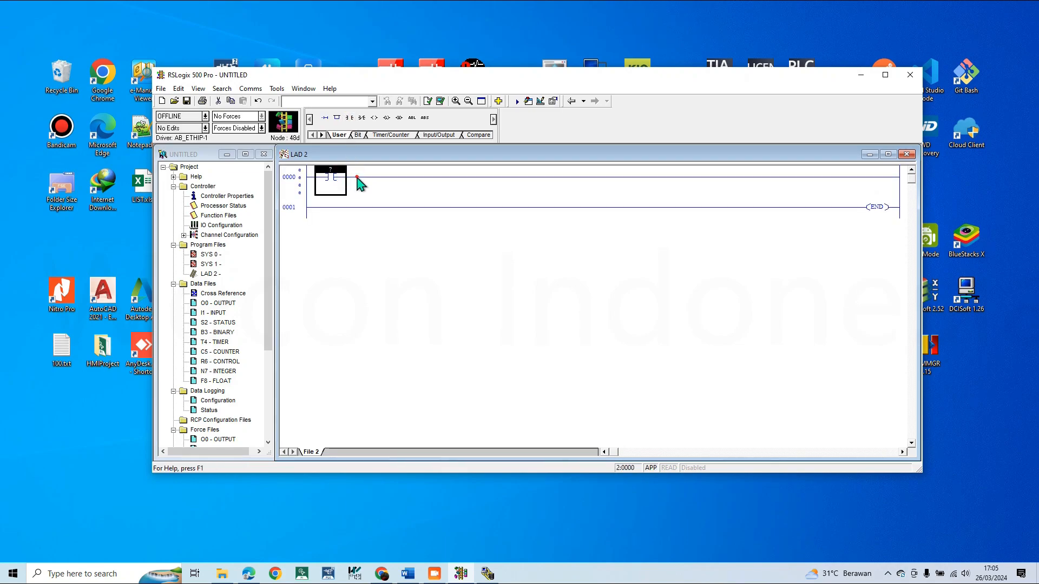
{"action": "left_click", "coordinate": [361, 117]}
{"action": "left_click", "coordinate": [362, 118]}
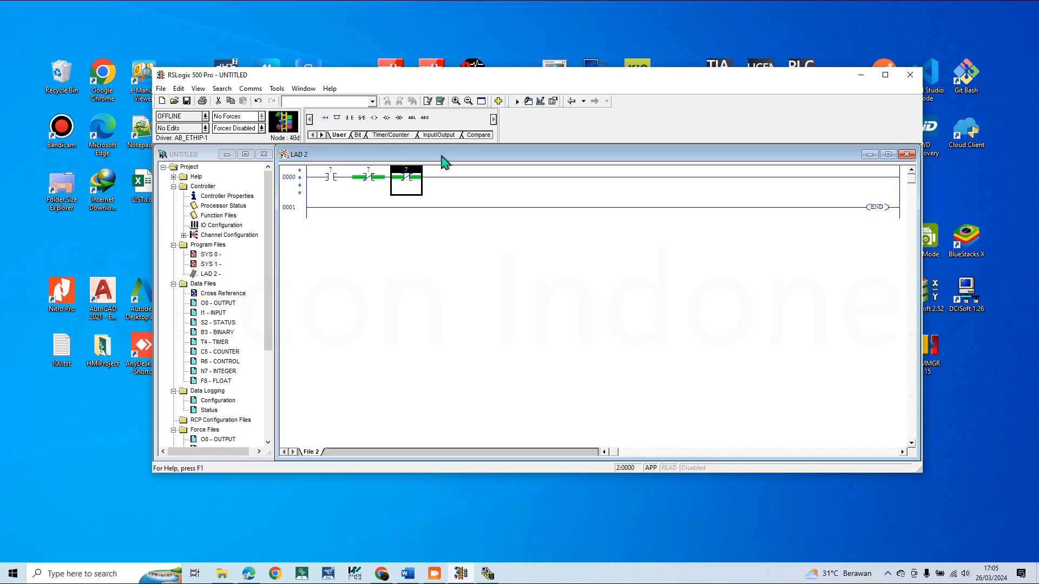
{"action": "key", "text": "Delete"}
{"action": "left_click", "coordinate": [374, 118]}
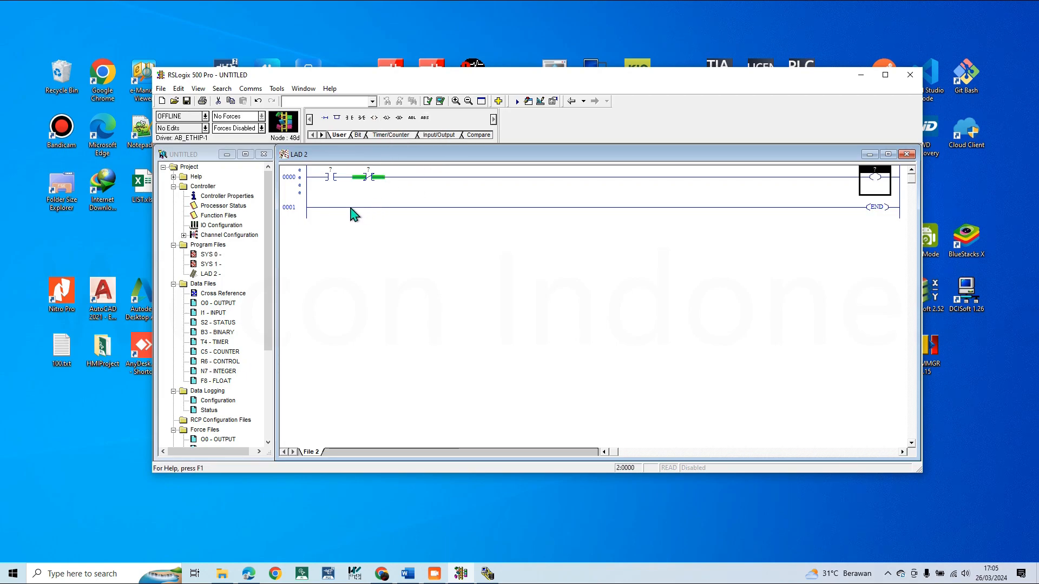
Add a branch with a normally open contact and place it in parallel with the rung's first contact.
{"action": "left_click", "coordinate": [316, 178]}
{"action": "left_click", "coordinate": [324, 118]}
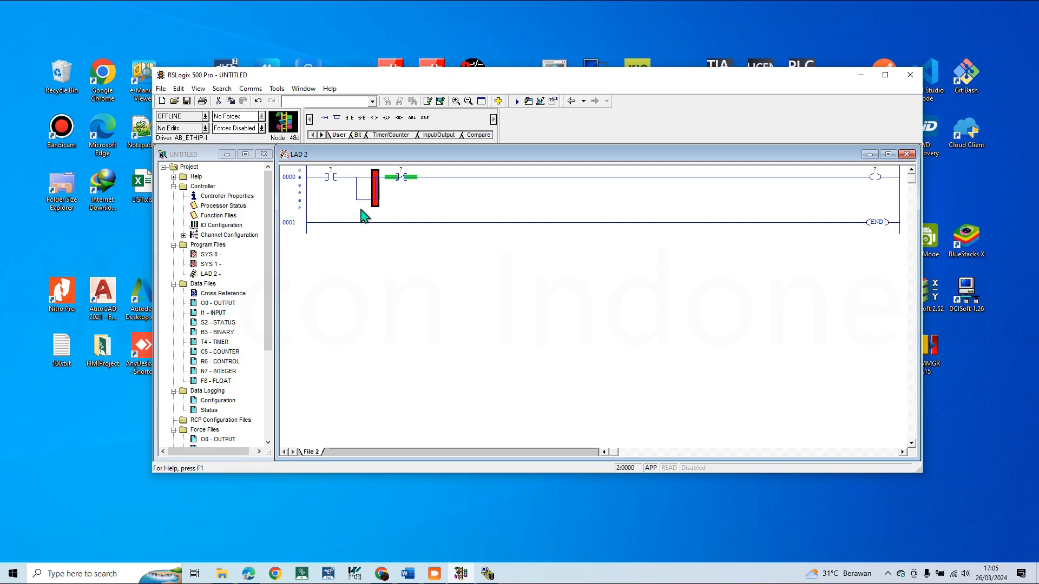
{"action": "left_click", "coordinate": [355, 194]}
{"action": "left_click", "coordinate": [349, 118]}
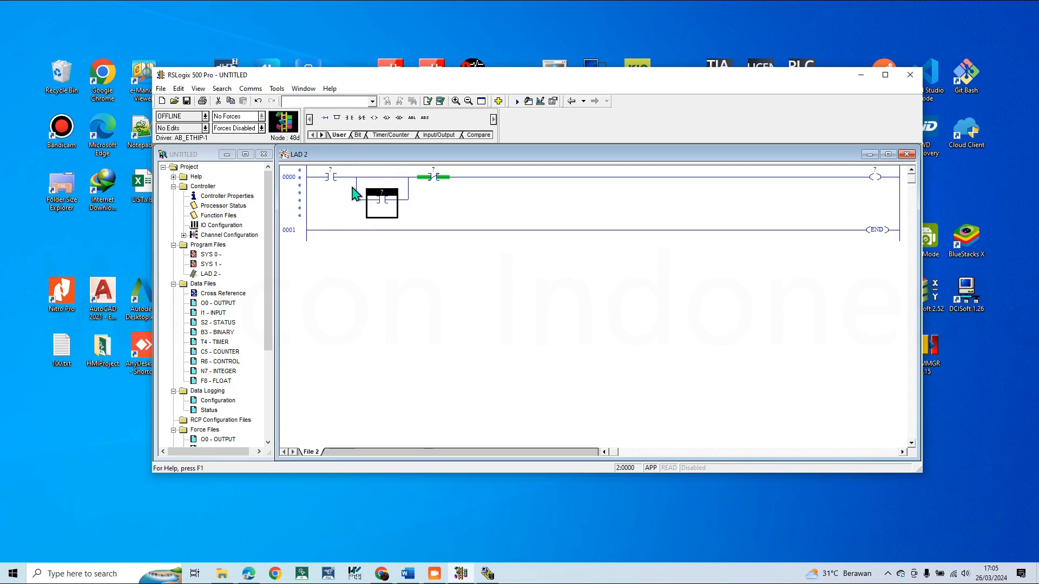
{"action": "left_click", "coordinate": [328, 177]}
{"action": "double_click", "coordinate": [329, 177]}
{"action": "left_click", "coordinate": [355, 178]}
{"action": "left_click", "coordinate": [331, 179]}
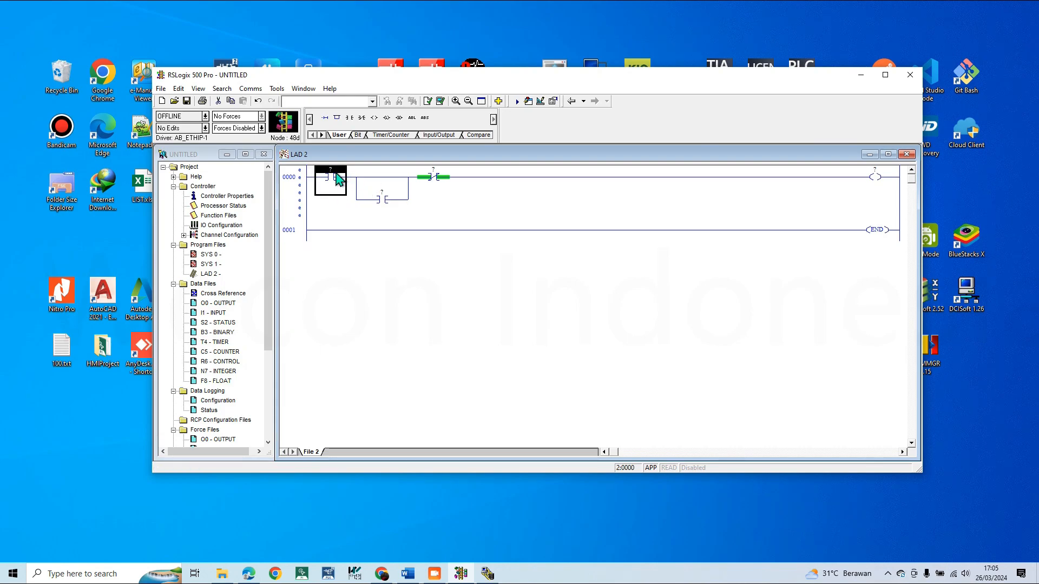
Assign address B3:0/0 to the first normally open contact, leaving its description and symbol blank.
{"action": "double_click", "coordinate": [332, 170]}
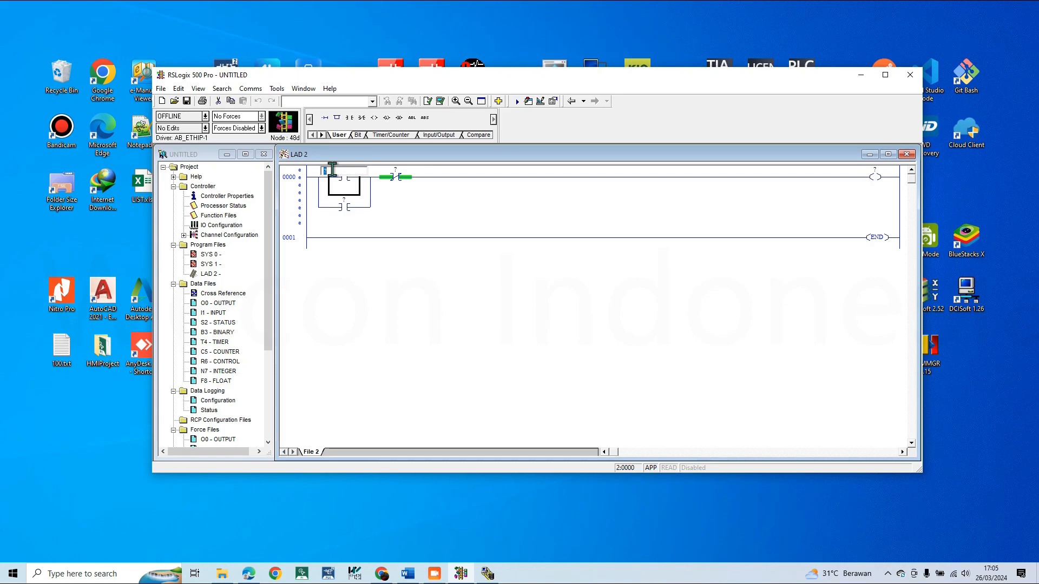
{"action": "type", "text": "N"}
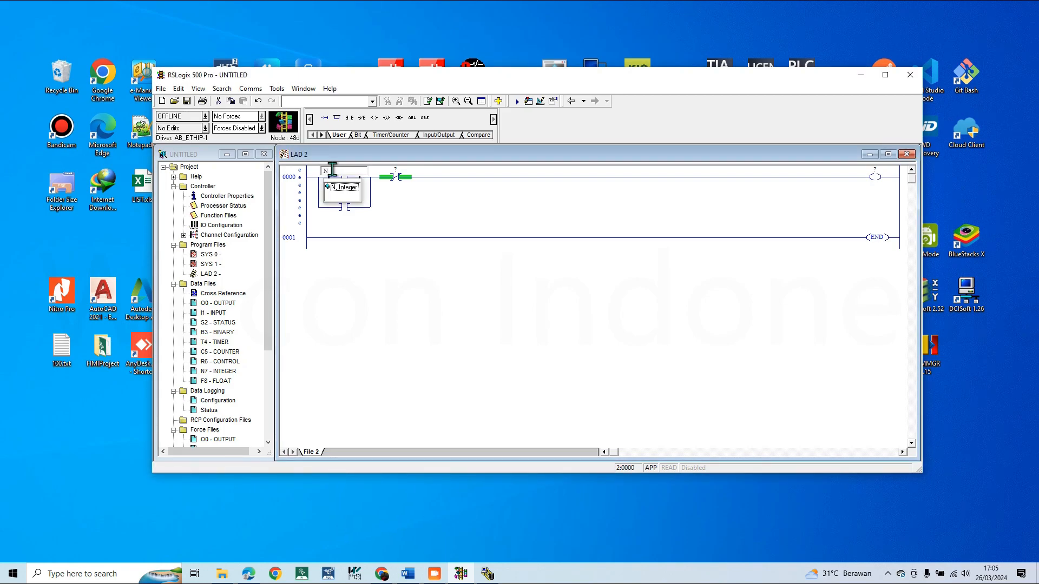
{"action": "key", "text": "BackSpace"}
{"action": "type", "text": "B3:0/0"}
{"action": "key", "text": "Return"}
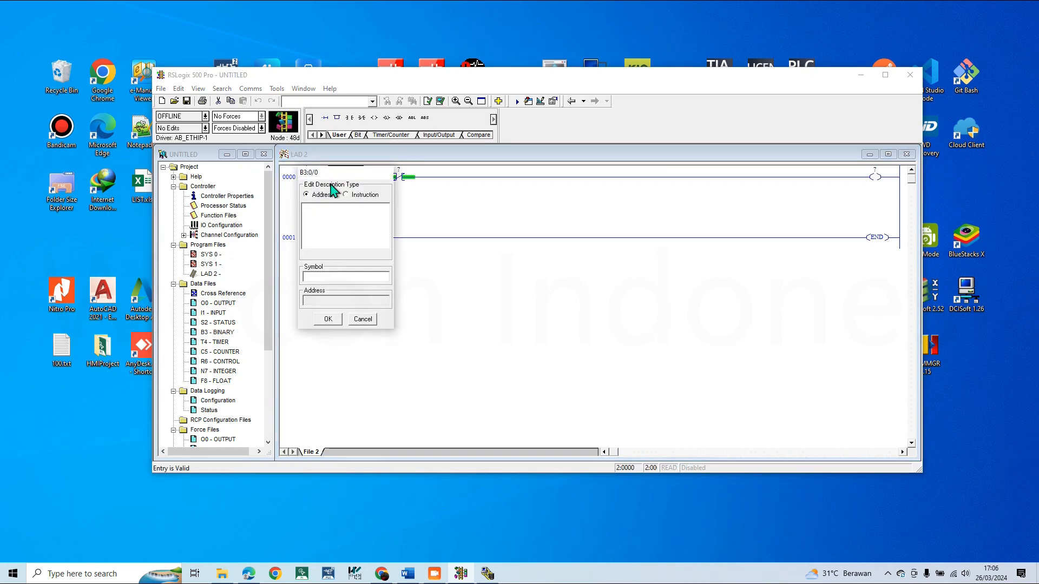
{"action": "left_click", "coordinate": [328, 319]}
Assign address B3:0/1 to the normally closed contact without a description.
{"action": "left_click_drag", "start_coordinate": [399, 175], "coordinate": [399, 176]}
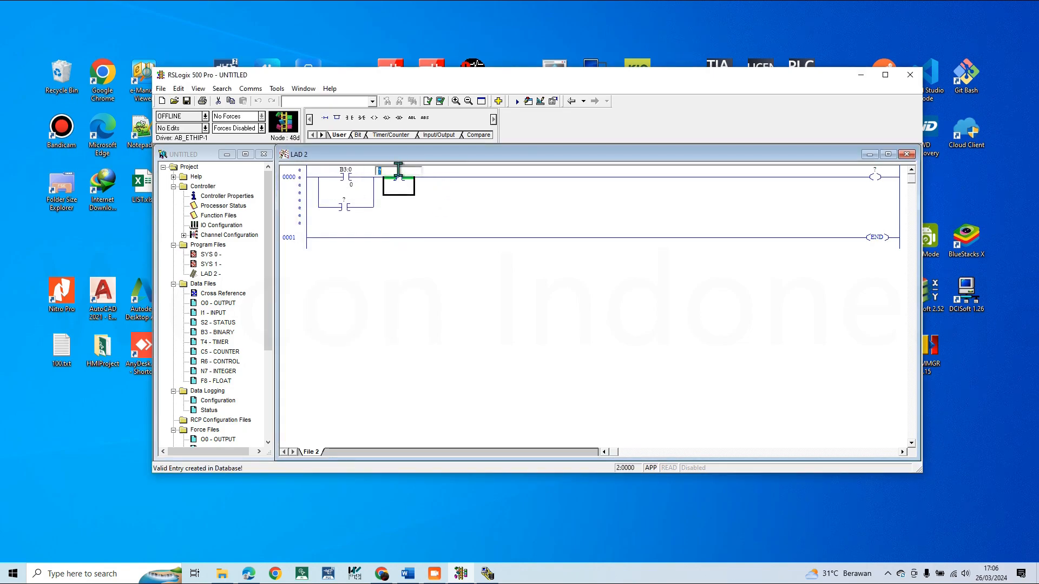
{"action": "type", "text": "B3:0/1"}
{"action": "key", "text": "Return"}
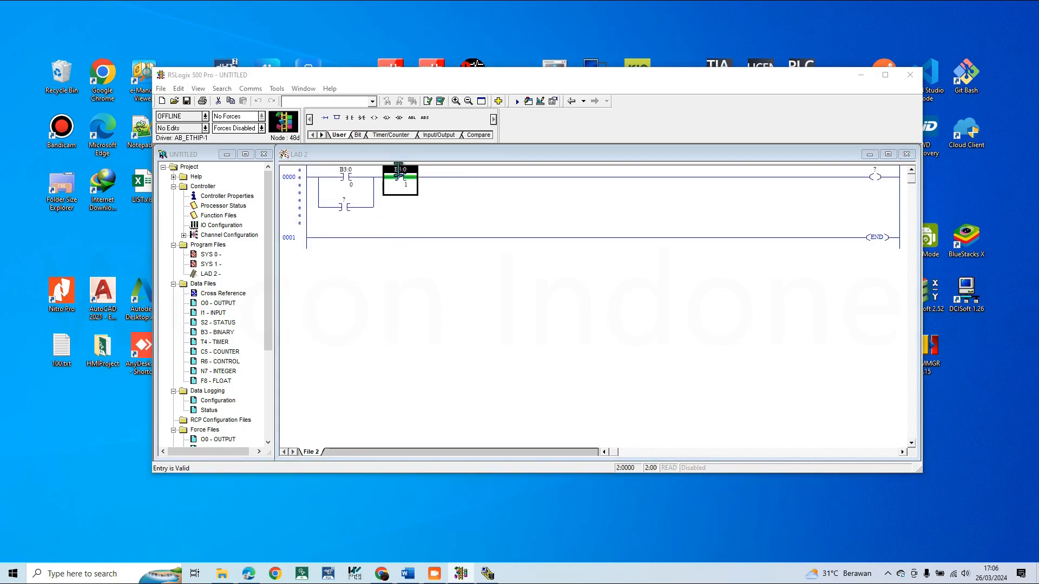
{"action": "key", "text": "Return"}
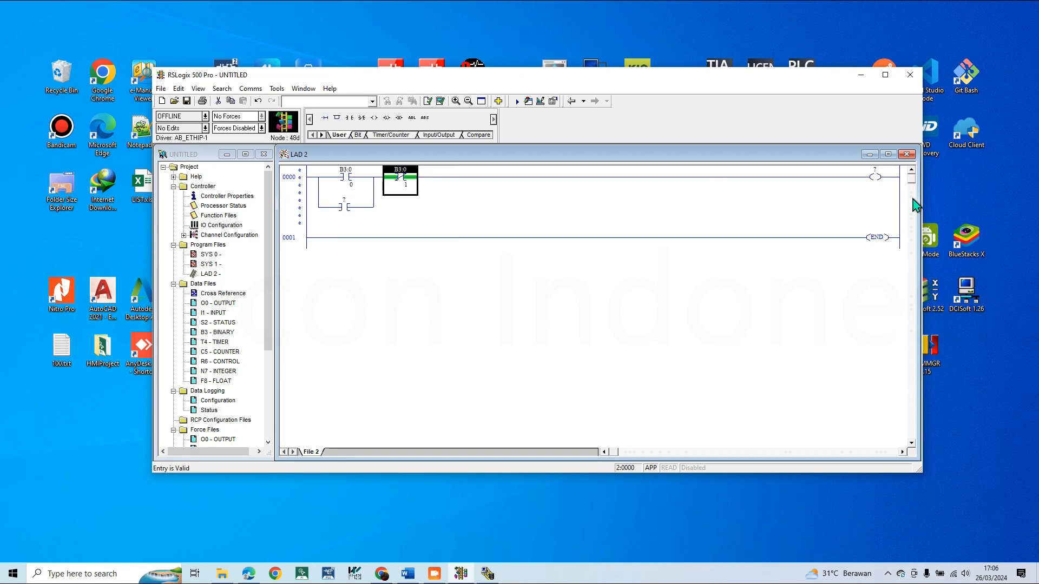
Assign address O:0/0 to both rung 0000's output coil and its parallel contact, leaving the descriptions blank.
{"action": "double_click", "coordinate": [876, 169]}
{"action": "type", "text": "O:0/0"}
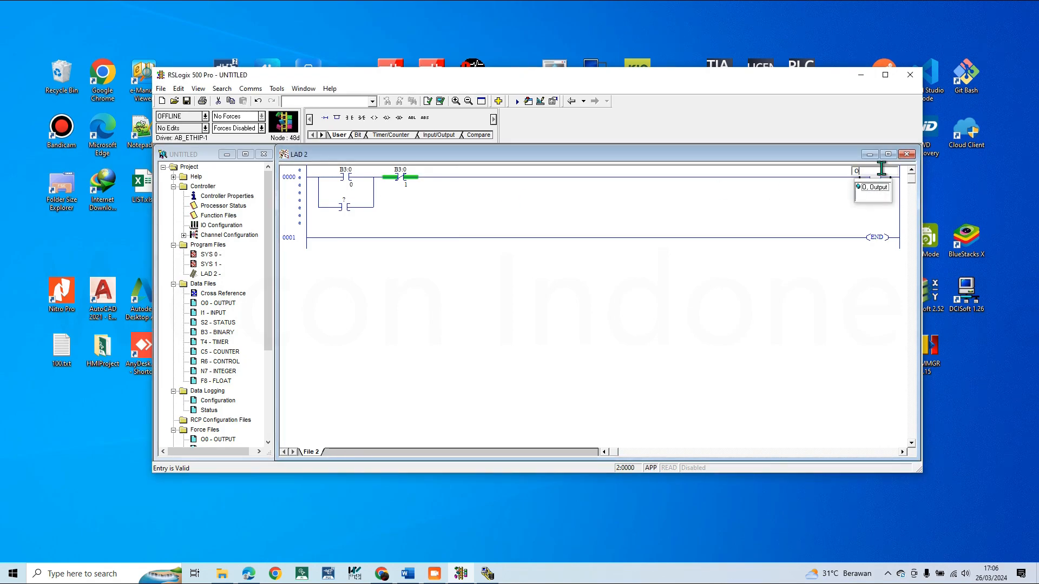
{"action": "key", "text": "Return"}
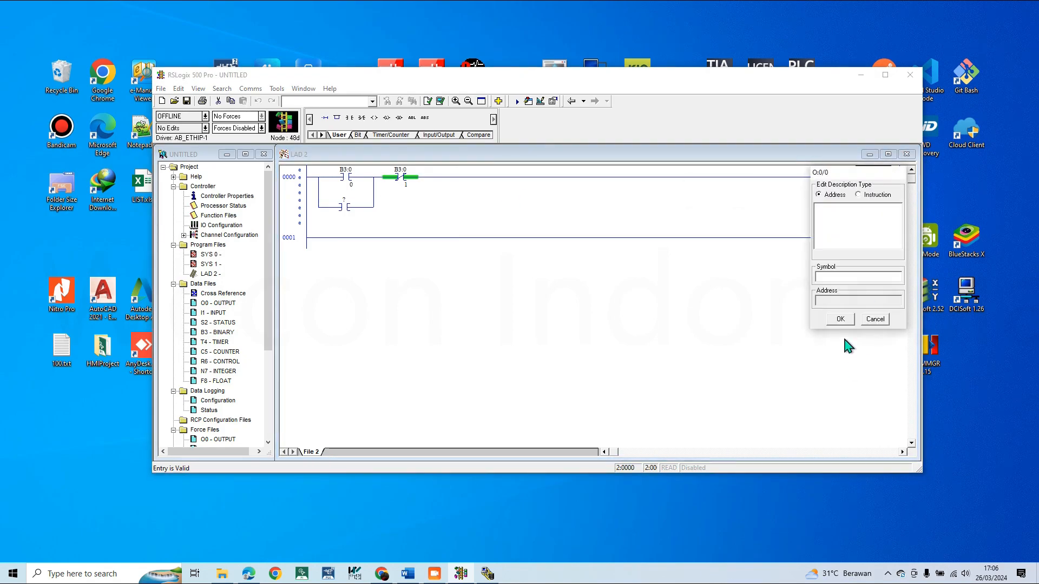
{"action": "key", "text": "Return"}
{"action": "double_click", "coordinate": [344, 211]}
{"action": "type", "text": "O:0/0"}
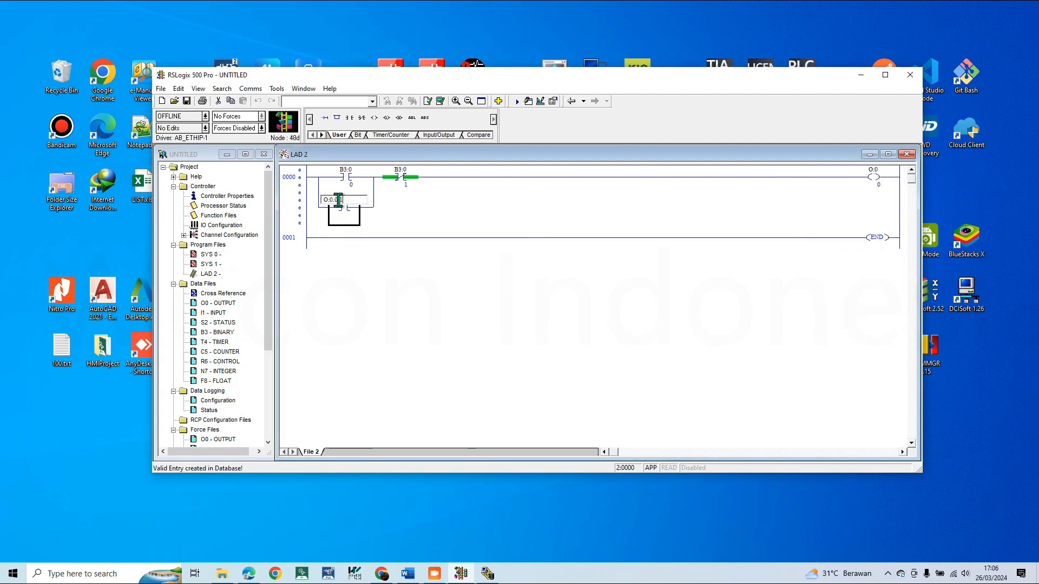
{"action": "key", "text": "Return"}
{"action": "left_click", "coordinate": [329, 318]}
Create rung 0001 with a normally open contact and a Timer On Delay (TON) instruction.
{"action": "left_click", "coordinate": [298, 239]}
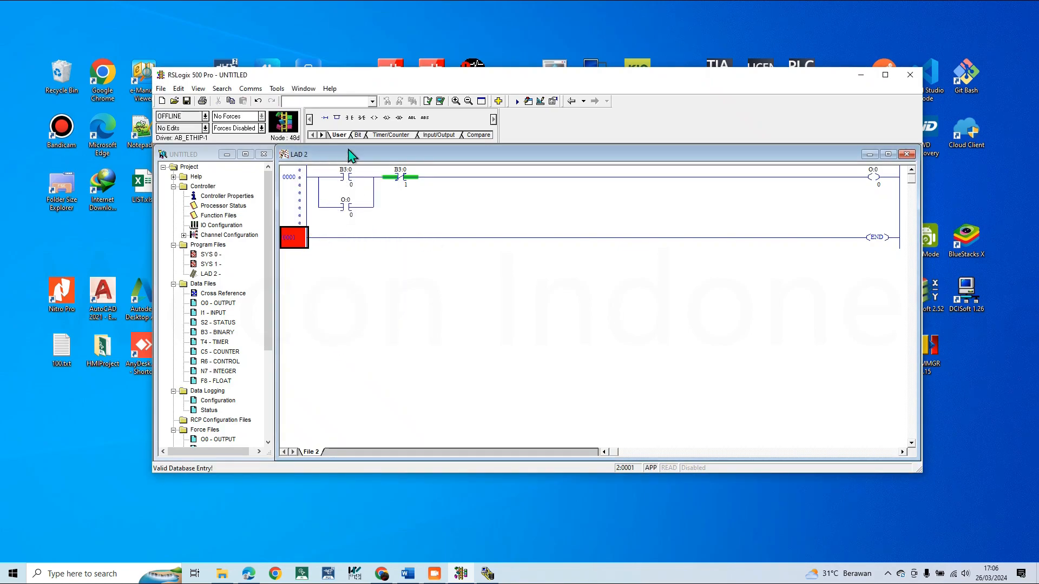
{"action": "left_click", "coordinate": [349, 118]}
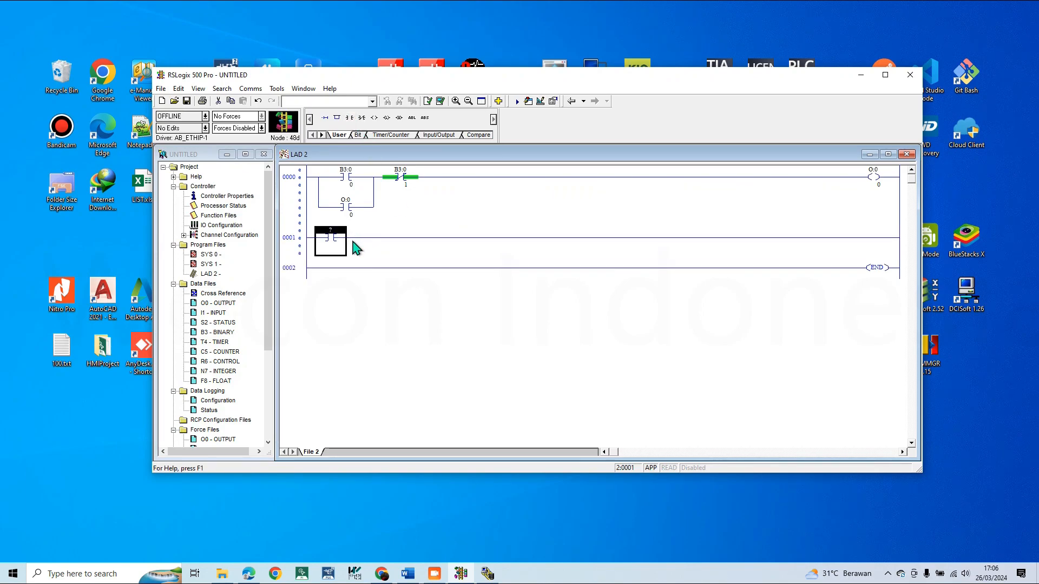
{"action": "left_click", "coordinate": [391, 135]}
{"action": "left_click", "coordinate": [324, 117]}
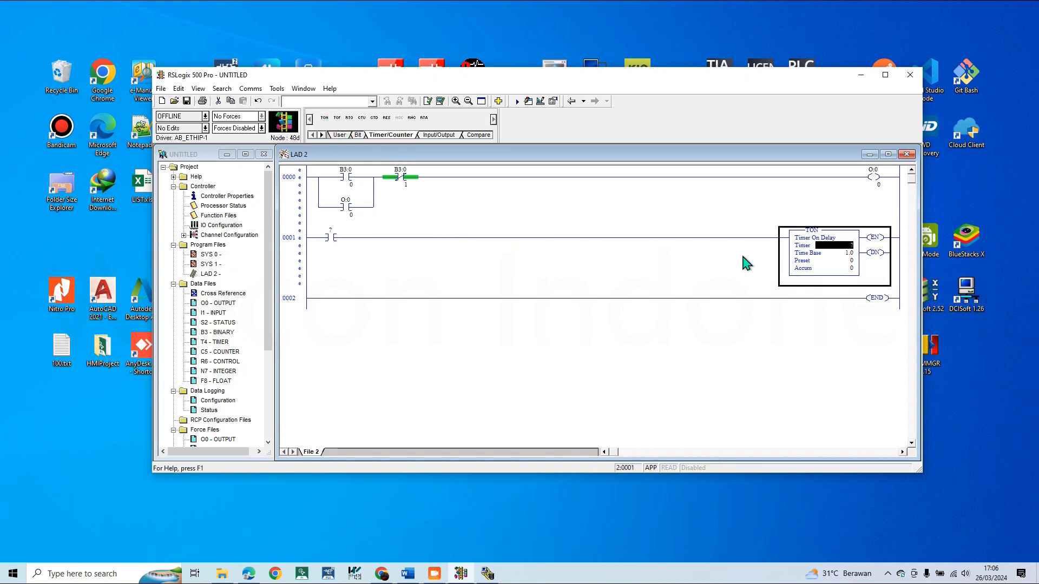
Assign address B3:0/2 to the normally open contact on rung 0001 without a description.
{"action": "double_click", "coordinate": [328, 231]}
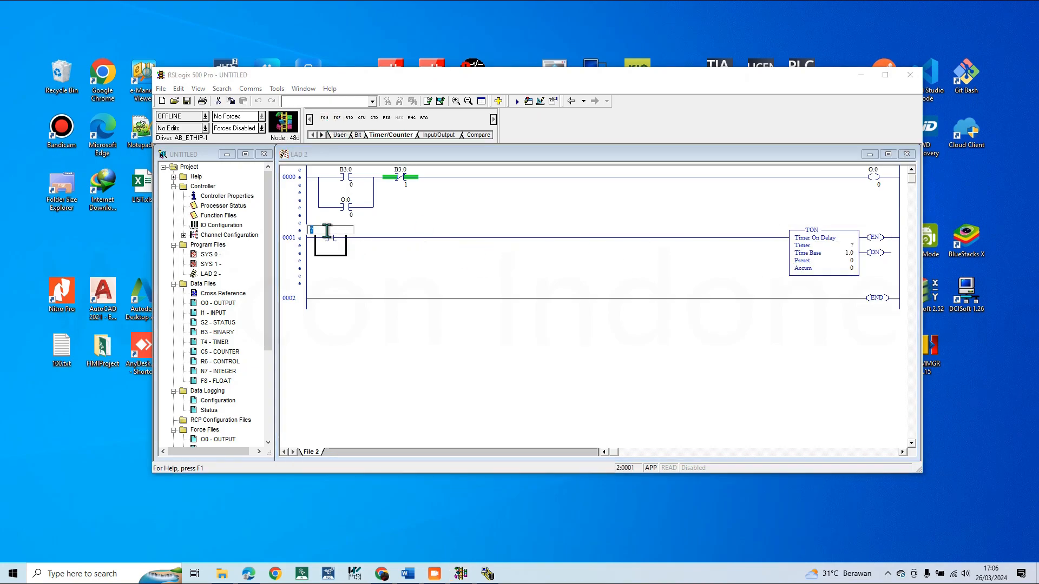
{"action": "key", "text": "Return"}
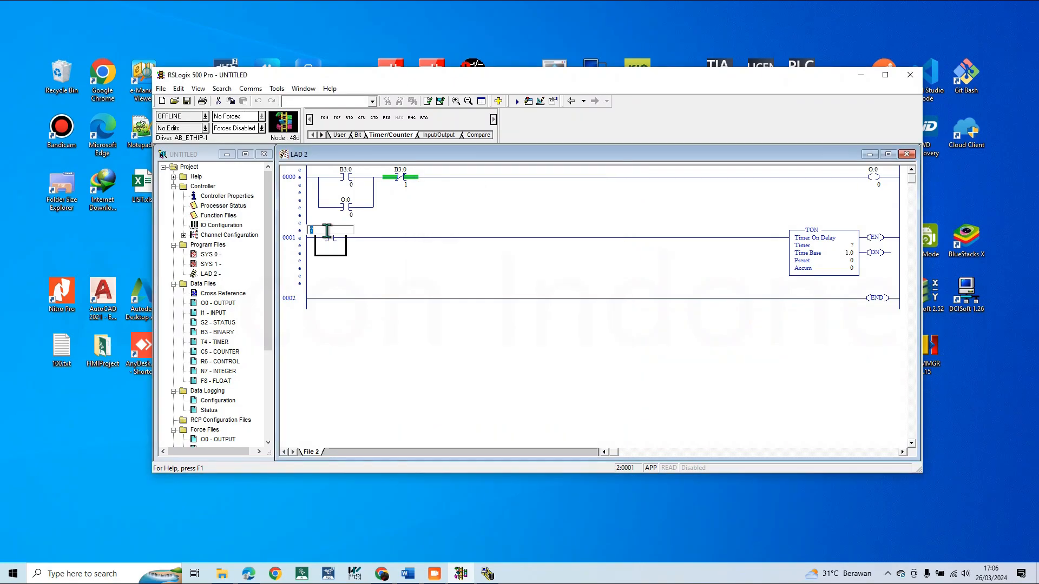
{"action": "type", "text": "B"}
{"action": "key", "text": "Return"}
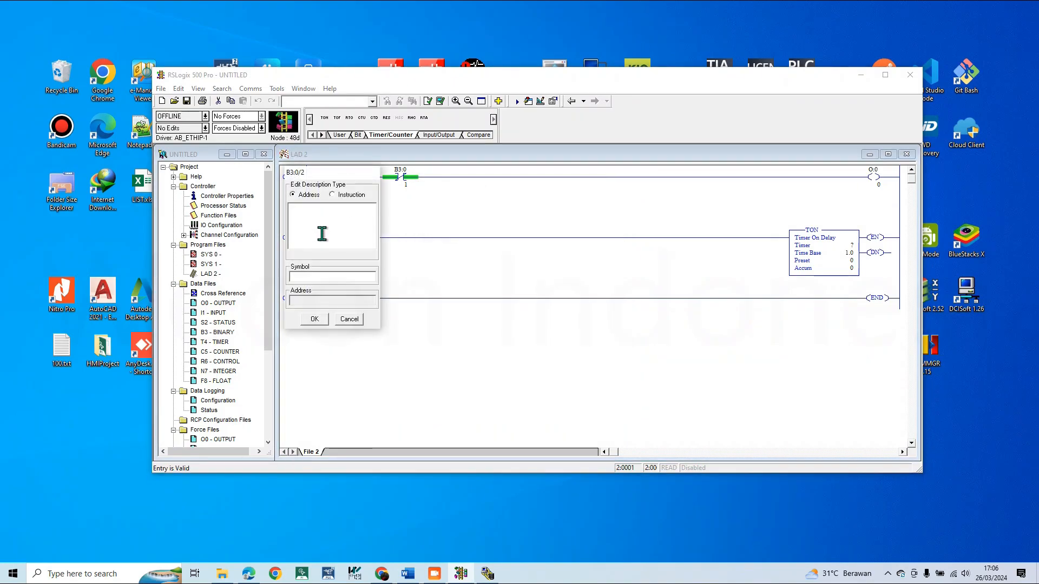
{"action": "left_click", "coordinate": [314, 317]}
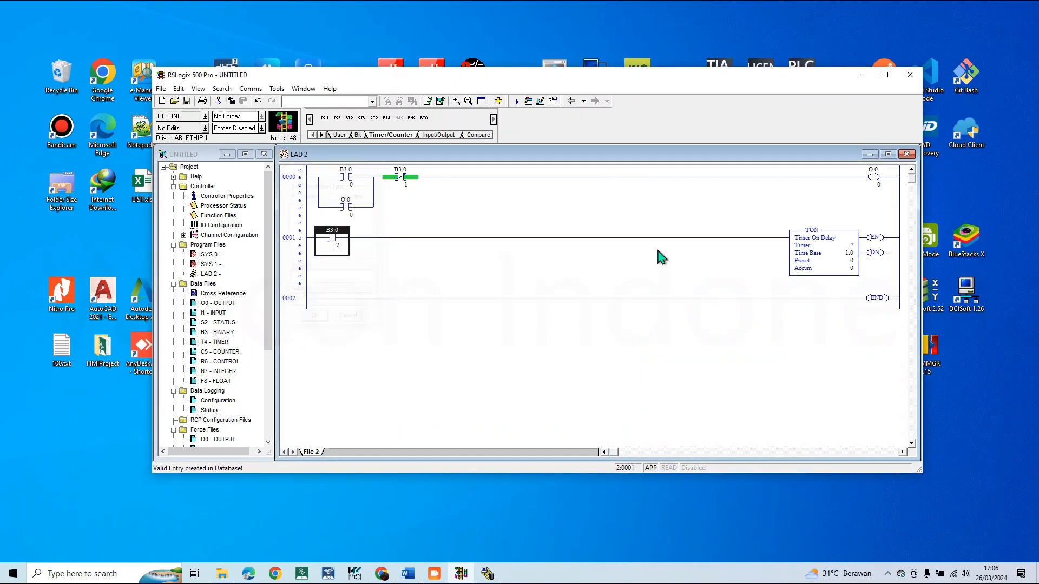
Configure the TON instruction as timer T4:0 with time base 1.0 and preset 5.
{"action": "double_click", "coordinate": [849, 246]}
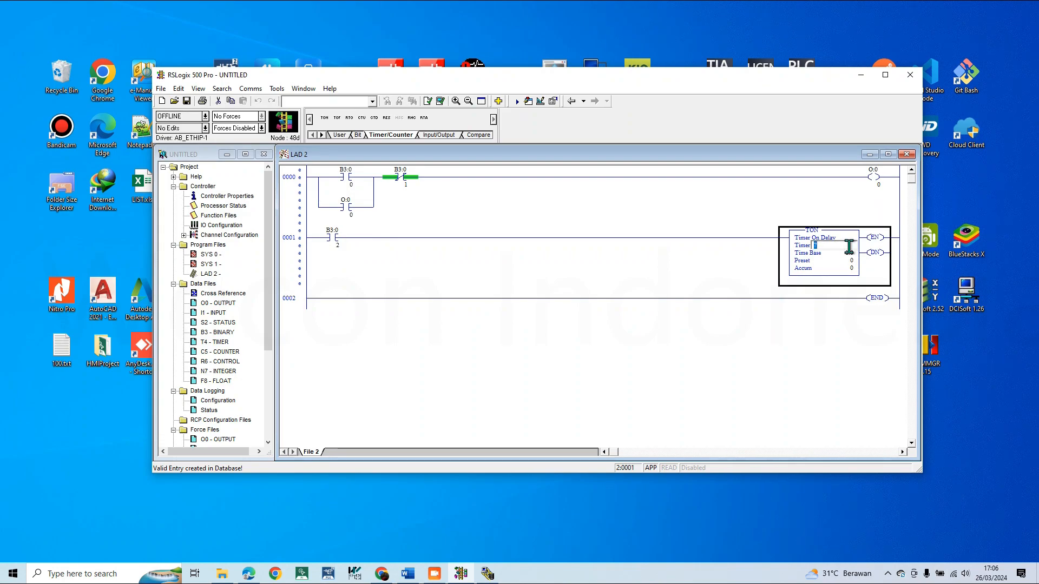
{"action": "type", "text": "T4:0"}
{"action": "key", "text": "Return"}
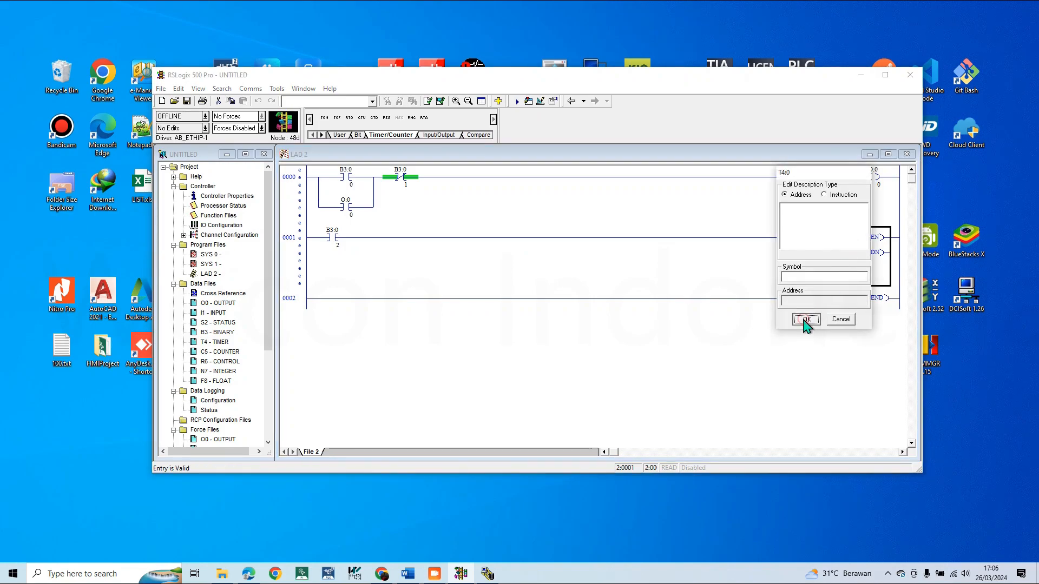
{"action": "left_click", "coordinate": [805, 319]}
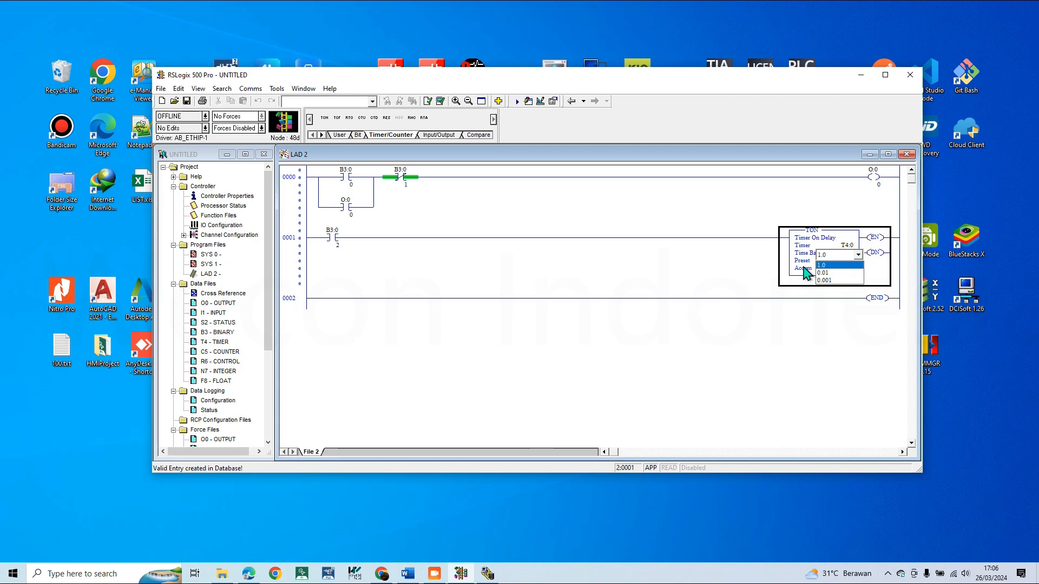
{"action": "left_click", "coordinate": [803, 264]}
{"action": "left_click", "coordinate": [842, 257]}
{"action": "left_click", "coordinate": [740, 272]}
{"action": "left_click", "coordinate": [847, 261]}
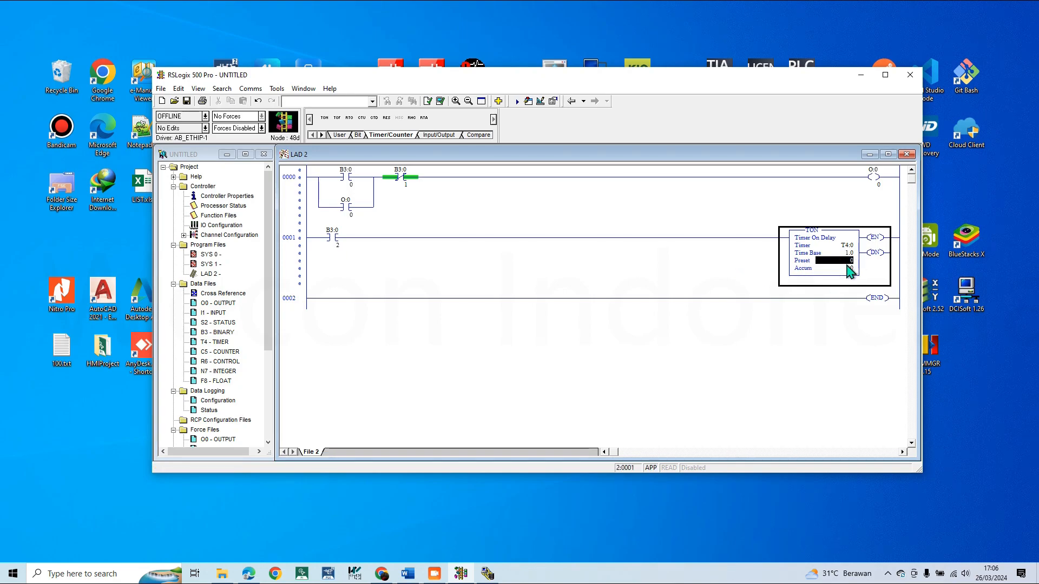
{"action": "type", "text": "5"}
{"action": "key", "text": "Return"}
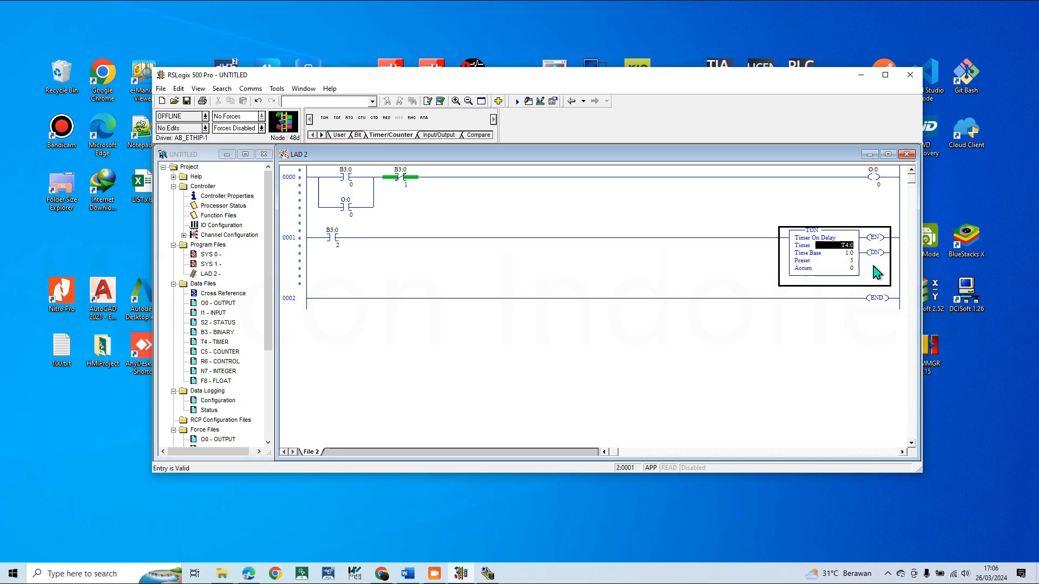
Create rung 0002 with a normally open contact addressed T4:0/DN, leaving its description blank.
{"action": "left_click", "coordinate": [307, 302]}
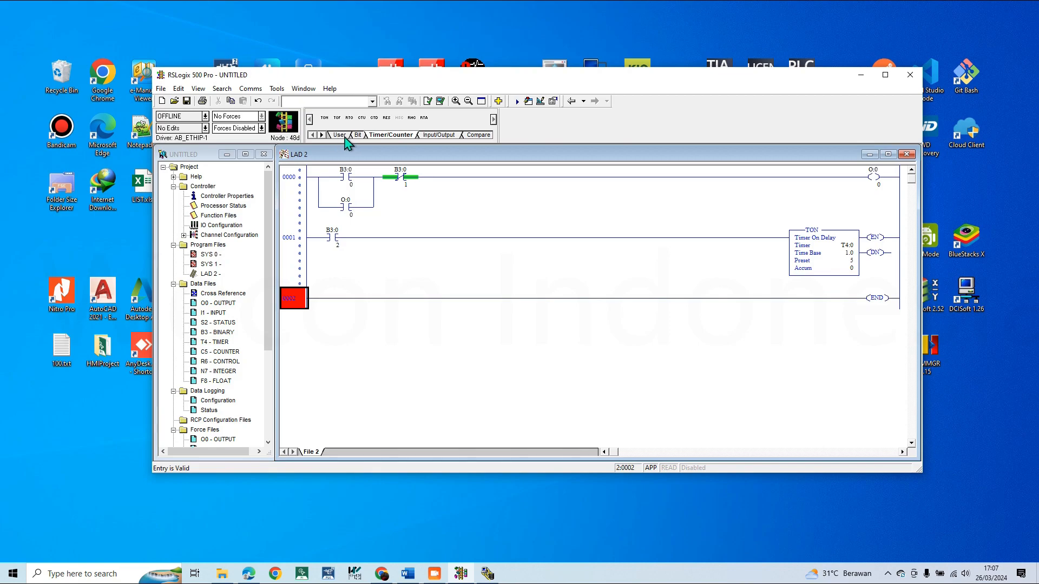
{"action": "left_click", "coordinate": [358, 135]}
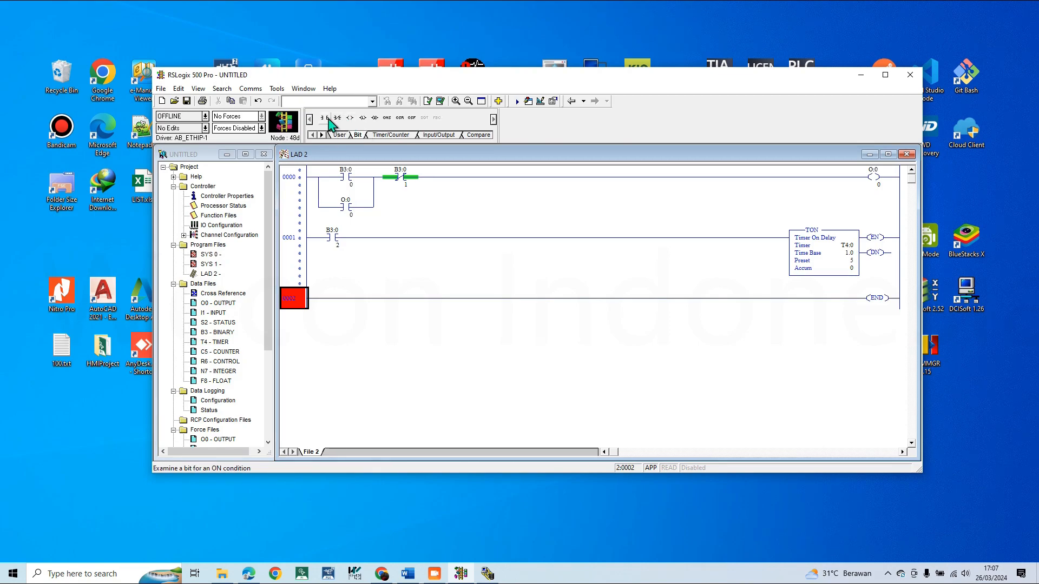
{"action": "left_click", "coordinate": [324, 117]}
{"action": "double_click", "coordinate": [330, 291]}
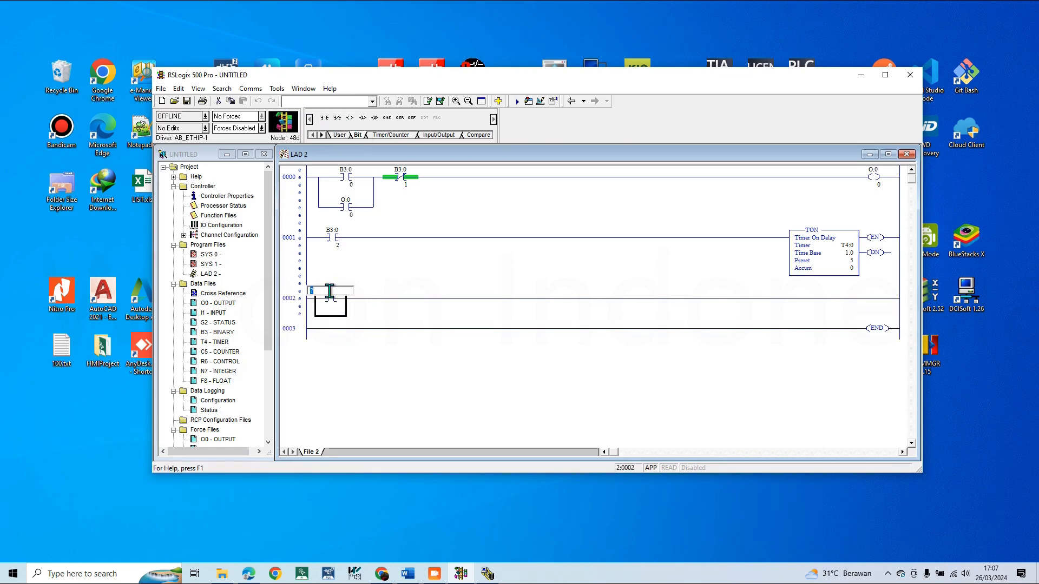
{"action": "type", "text": "T4"}
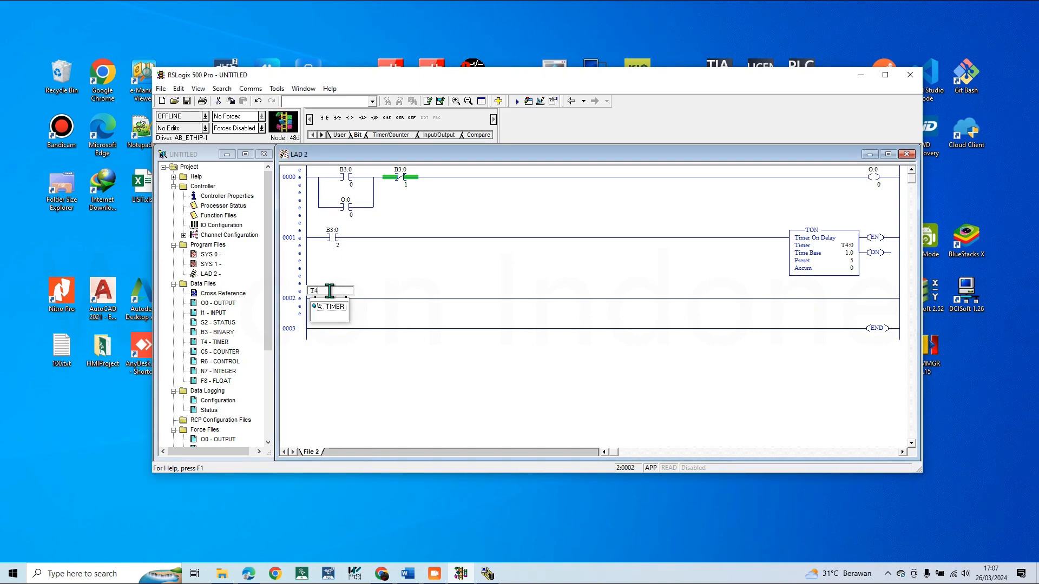
{"action": "type", "text": ":"}
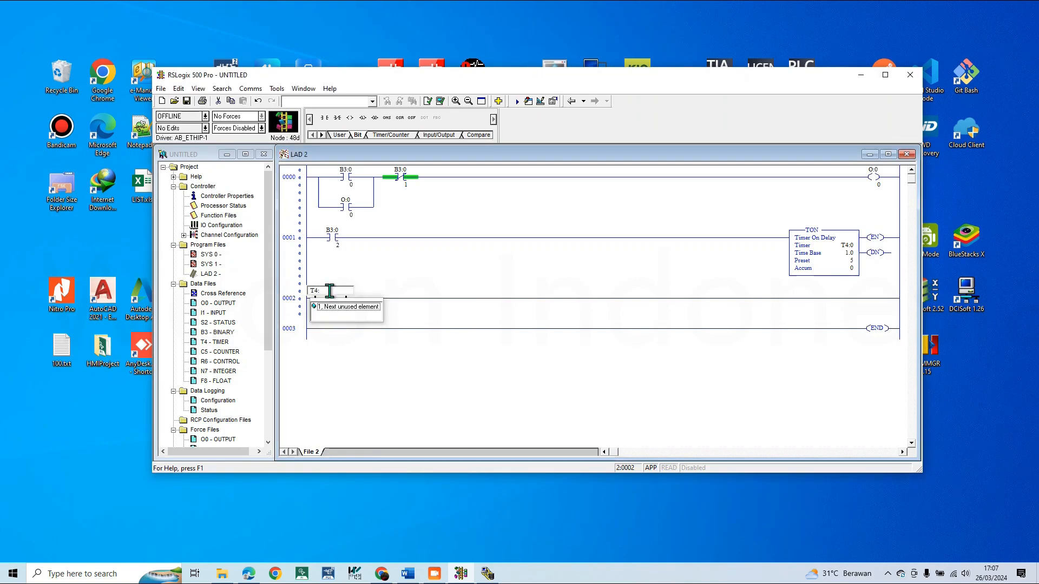
{"action": "type", "text": "0/DN"}
{"action": "key", "text": "Return"}
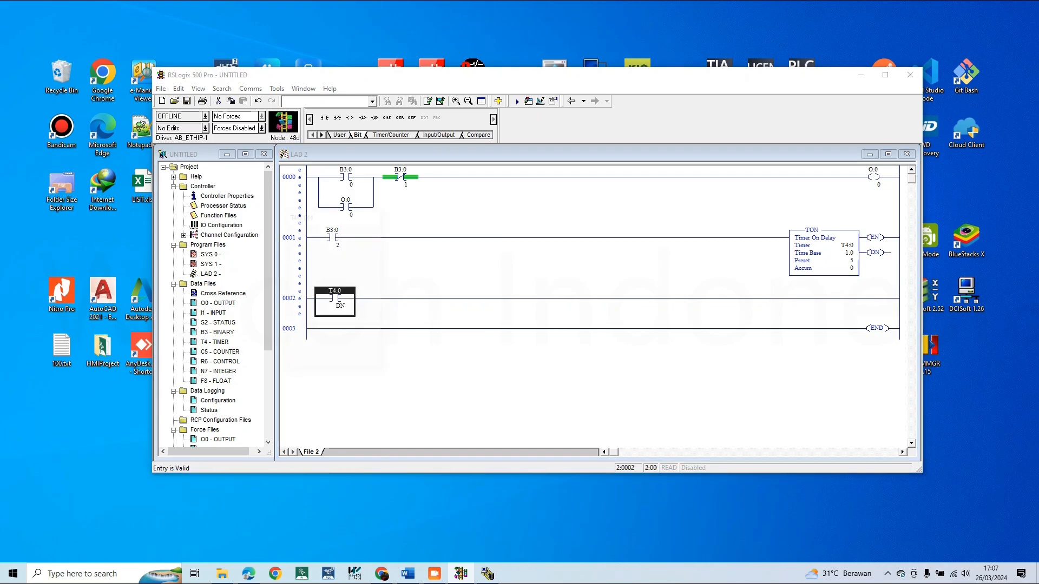
{"action": "left_click", "coordinate": [316, 361]}
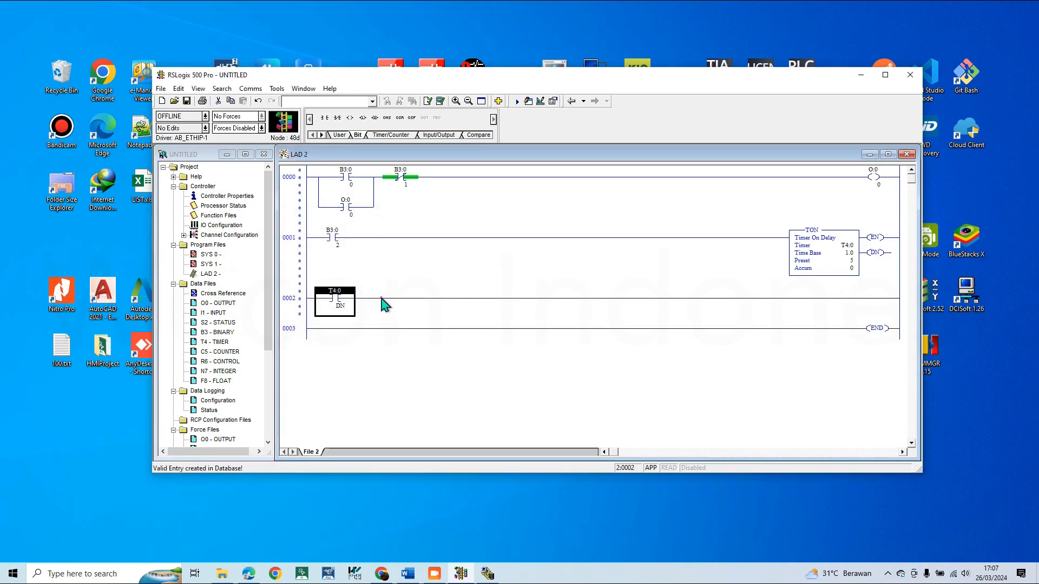
Add an output coil to rung 0002 and assign it address O:0/1 without a description.
{"action": "left_click", "coordinate": [350, 117]}
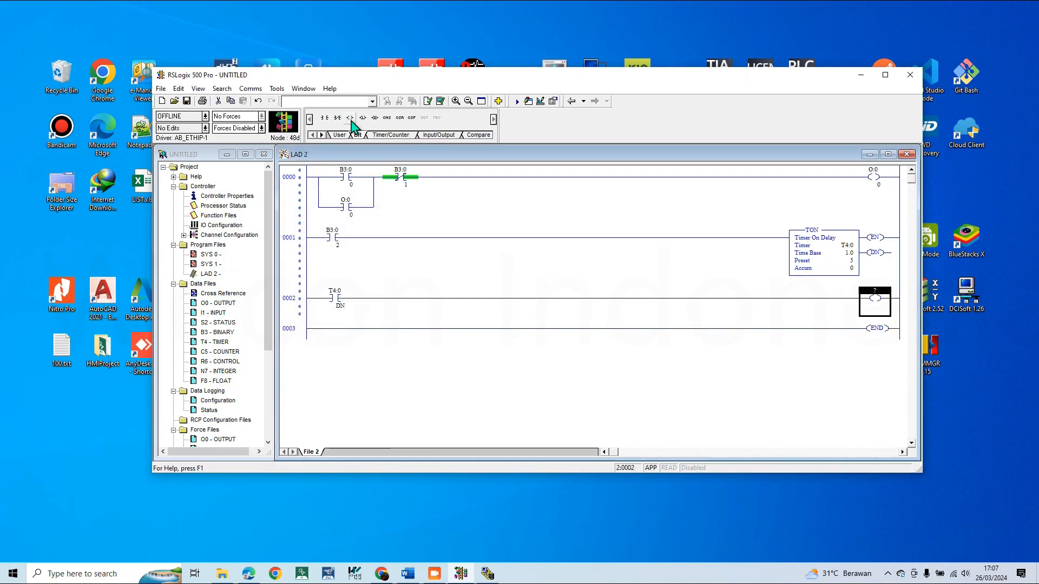
{"action": "double_click", "coordinate": [884, 291]}
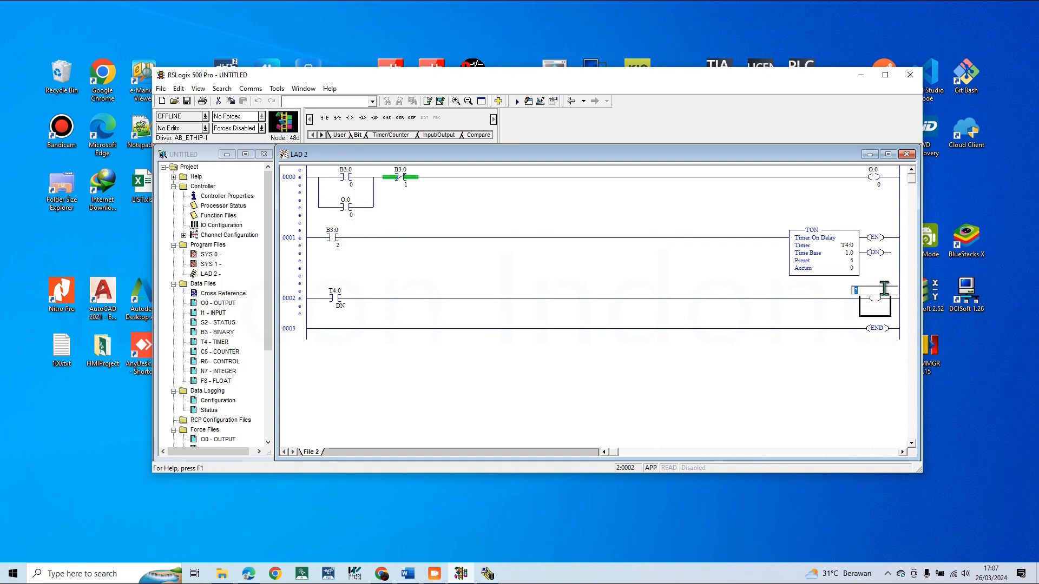
{"action": "type", "text": "O:0/1"}
{"action": "key", "text": "Return"}
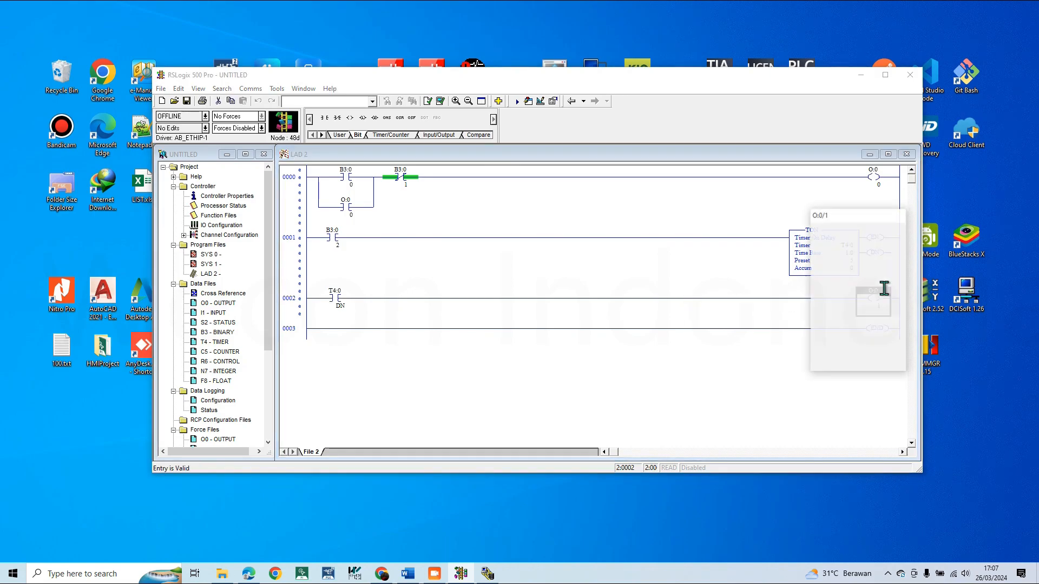
{"action": "left_click", "coordinate": [840, 361]}
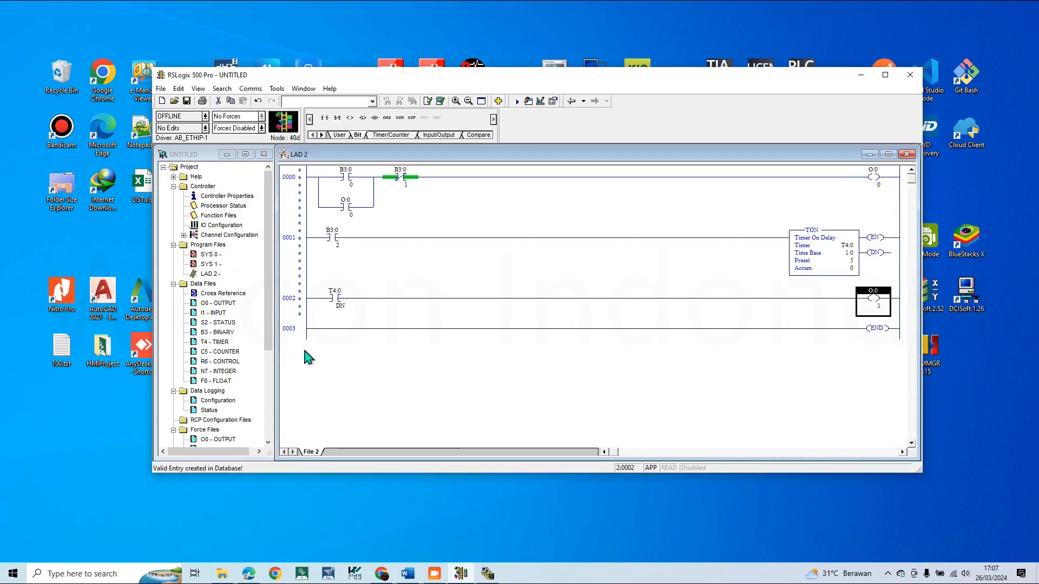
Create rung 0003 with a normally open contact addressed B3:0/3, leaving its description blank.
{"action": "left_click", "coordinate": [307, 330]}
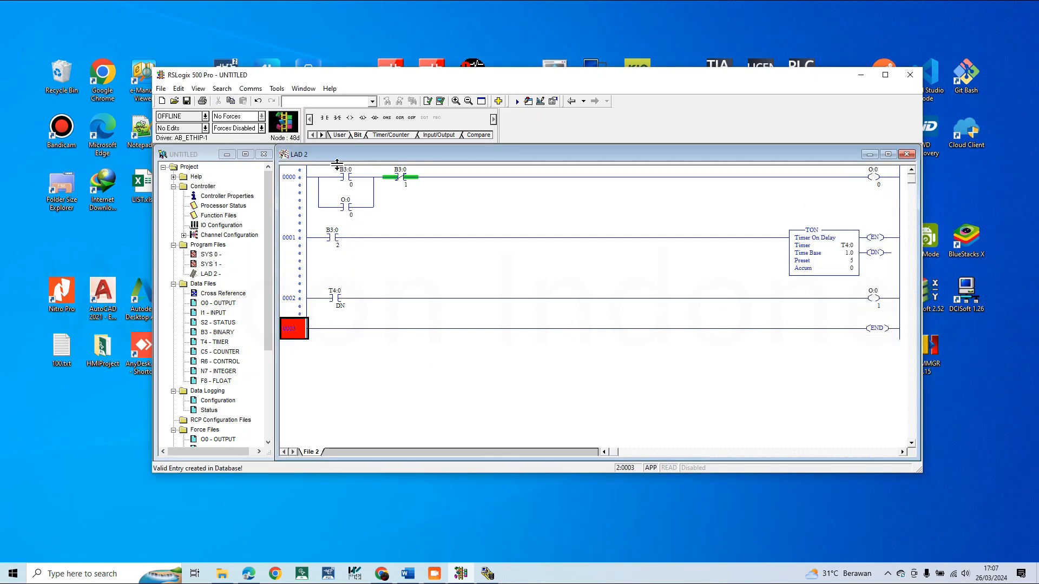
{"action": "left_click", "coordinate": [324, 117]}
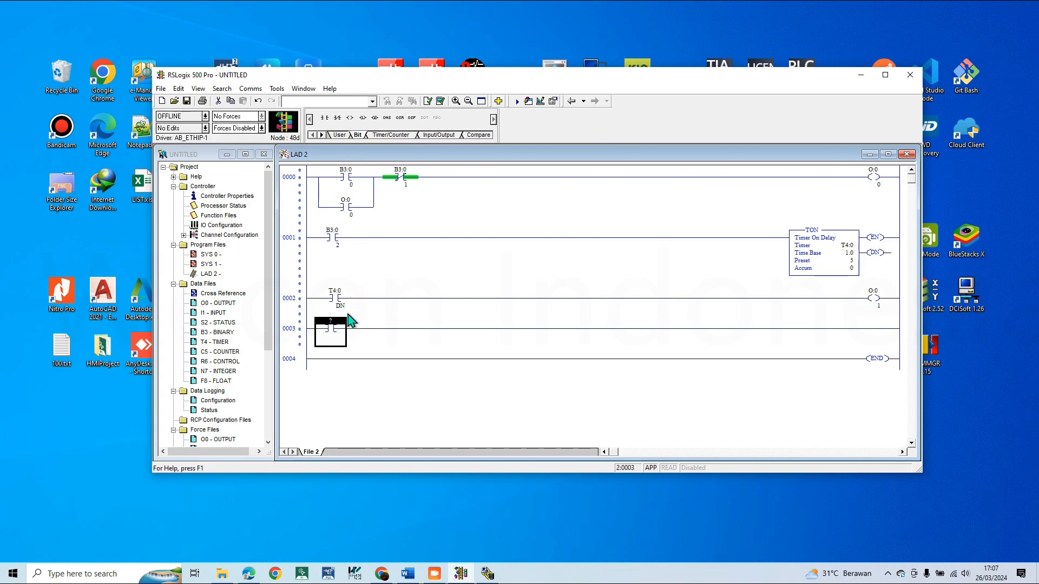
{"action": "double_click", "coordinate": [330, 321]}
{"action": "double_click", "coordinate": [330, 319]}
{"action": "type", "text": "B3:0/3"}
{"action": "key", "text": "Return"}
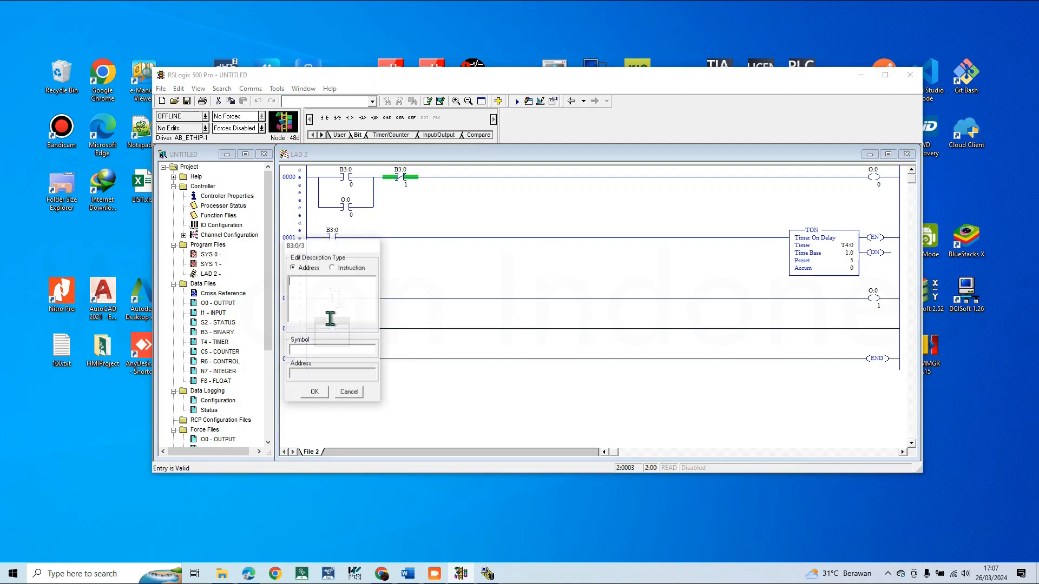
{"action": "left_click", "coordinate": [314, 392]}
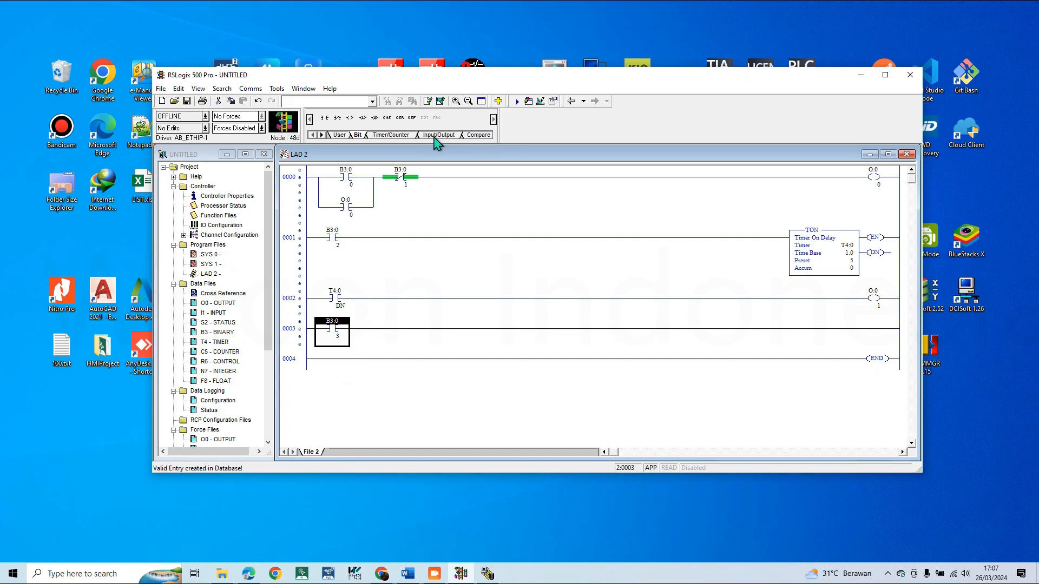
Add a MOV instruction to rung 0003 with source N7:0 and destination N7:1, leaving both descriptions blank.
{"action": "left_click", "coordinate": [471, 136]}
{"action": "left_click", "coordinate": [481, 135]}
{"action": "left_click", "coordinate": [481, 135]}
{"action": "left_click", "coordinate": [324, 118]}
{"action": "double_click", "coordinate": [856, 334]}
{"action": "type", "text": "N7:0"}
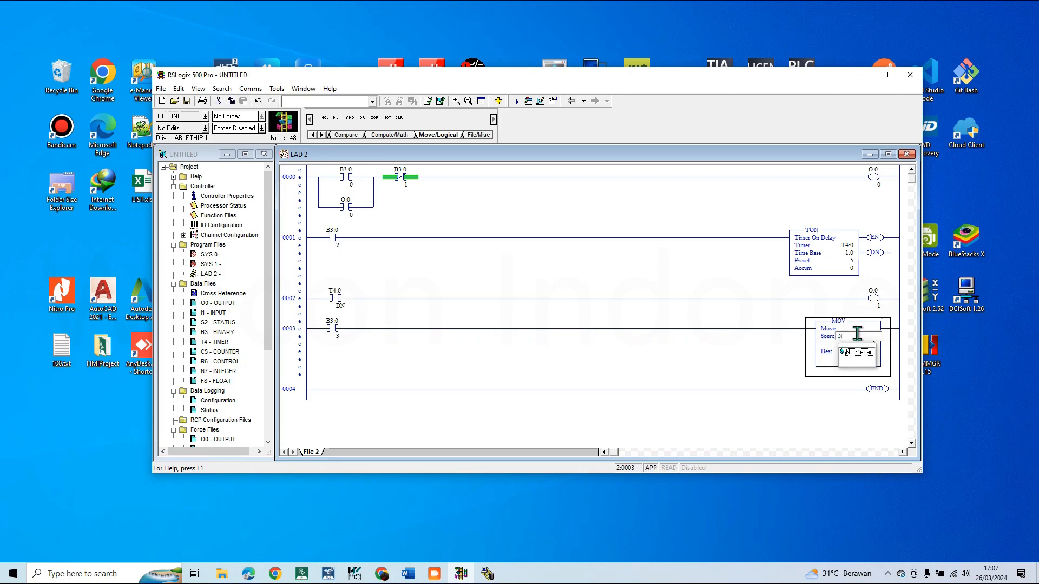
{"action": "key", "text": "Return"}
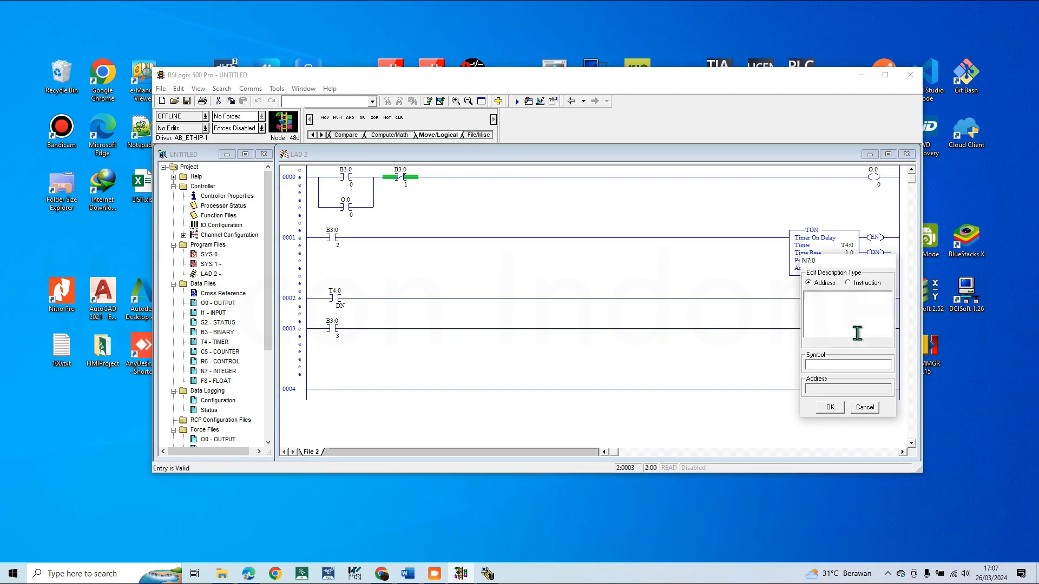
{"action": "left_click", "coordinate": [827, 408]}
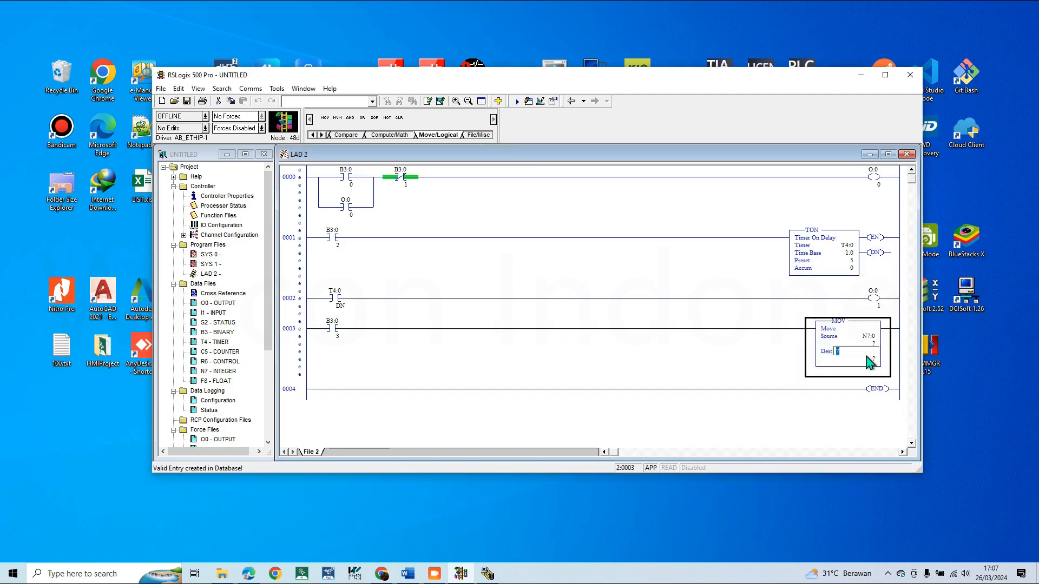
{"action": "type", "text": "N7:1"}
{"action": "key", "text": "Return"}
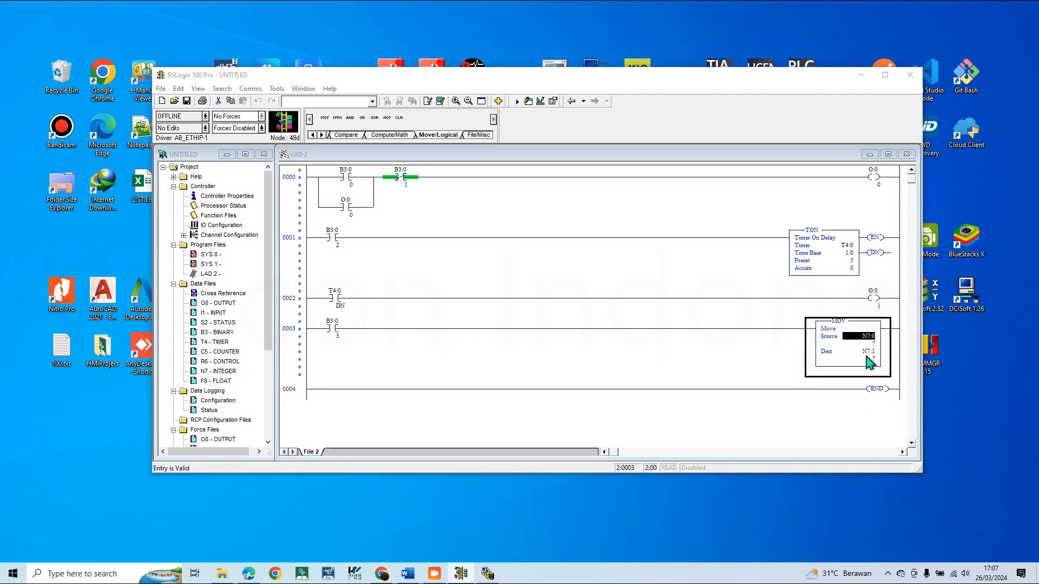
{"action": "left_click", "coordinate": [830, 422]}
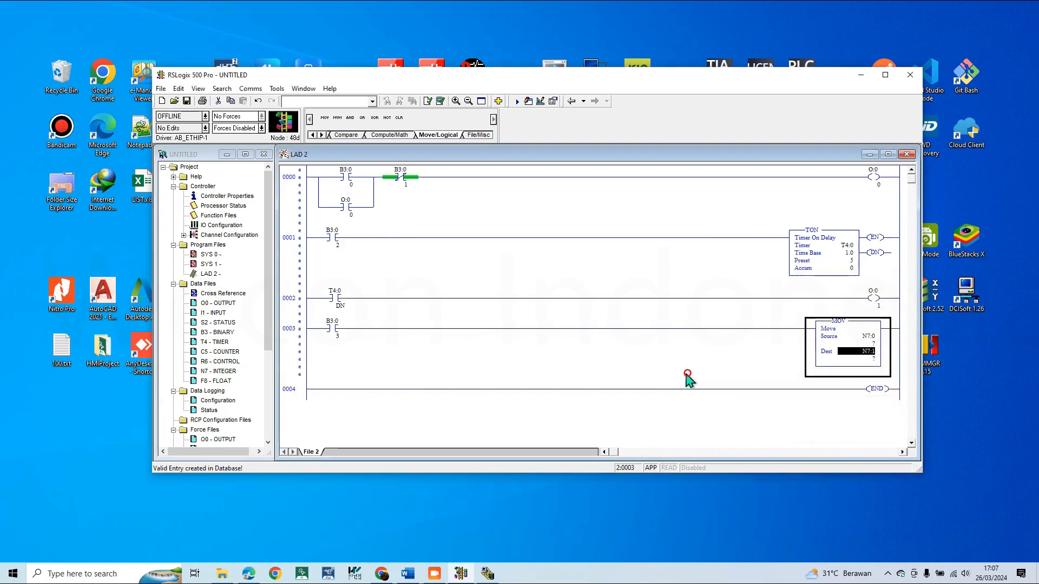
{"action": "left_click", "coordinate": [349, 301]}
{"action": "left_click", "coordinate": [348, 236]}
{"action": "left_click", "coordinate": [349, 208]}
{"action": "left_click", "coordinate": [346, 178]}
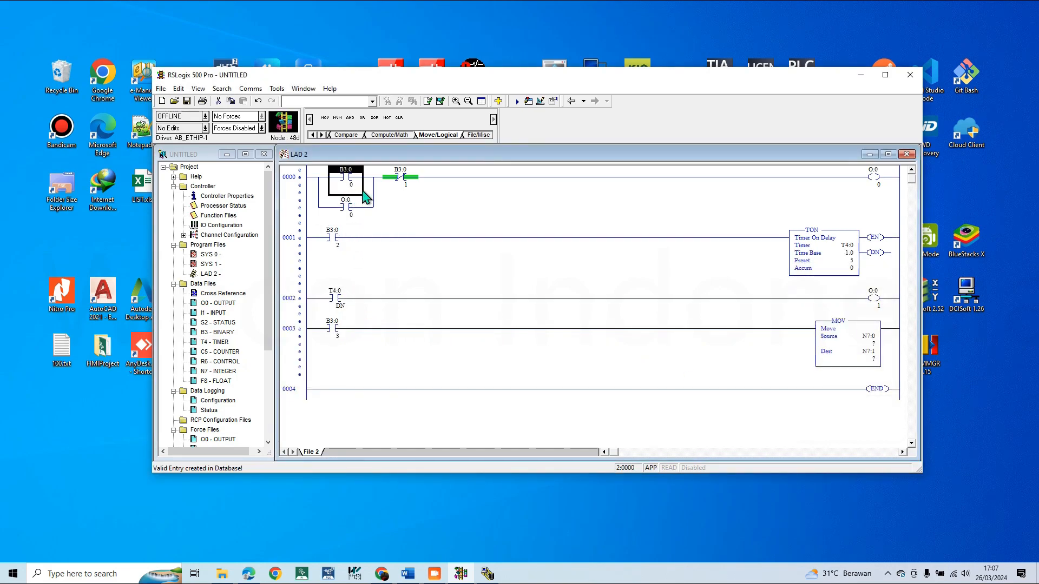
{"action": "left_click", "coordinate": [392, 187]}
{"action": "left_click", "coordinate": [353, 213]}
{"action": "left_click", "coordinate": [352, 185]}
Start downloading the ladder program to the controller and save it under the name YT.
{"action": "left_click", "coordinate": [204, 117]}
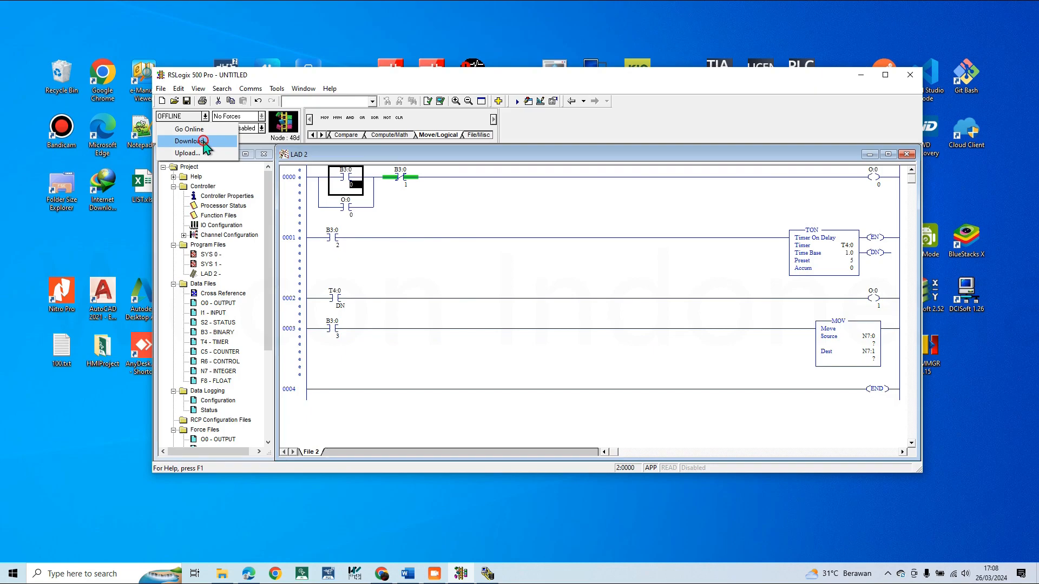
{"action": "left_click", "coordinate": [206, 145]}
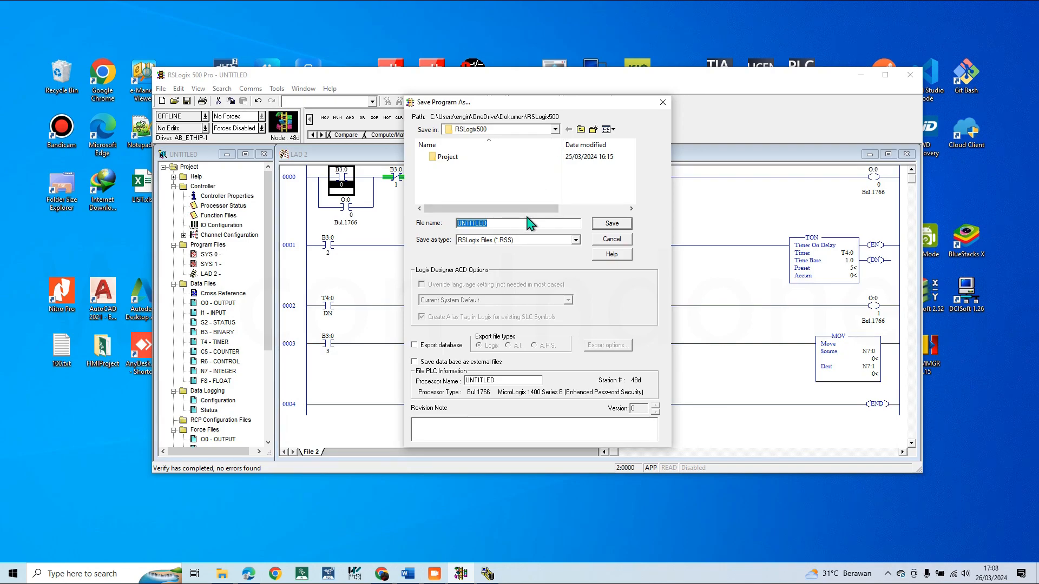
{"action": "type", "text": "yt"}
{"action": "type", "text": "YT"}
{"action": "key", "text": "Return"}
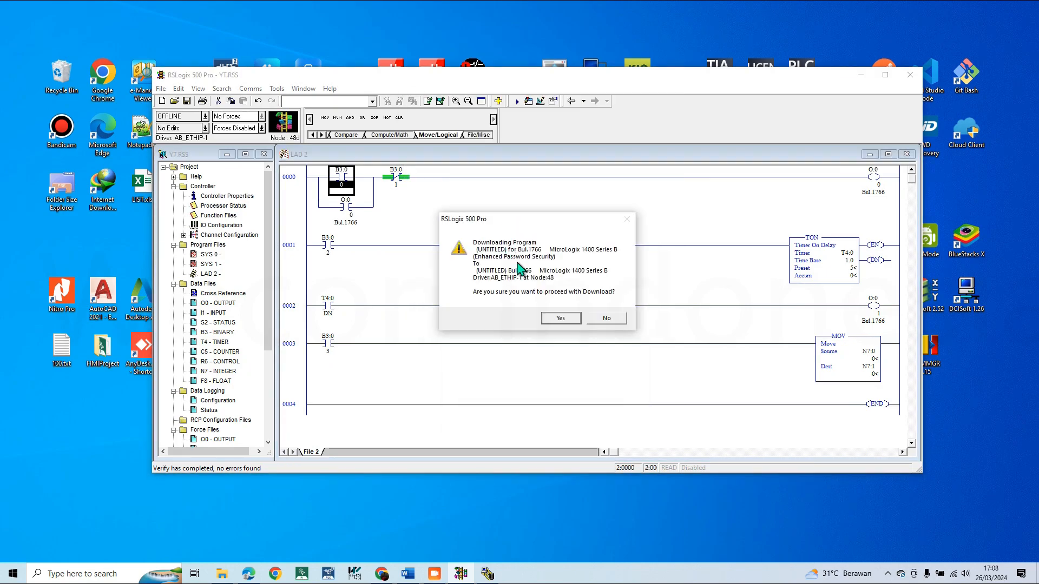
{"action": "left_click", "coordinate": [553, 320]}
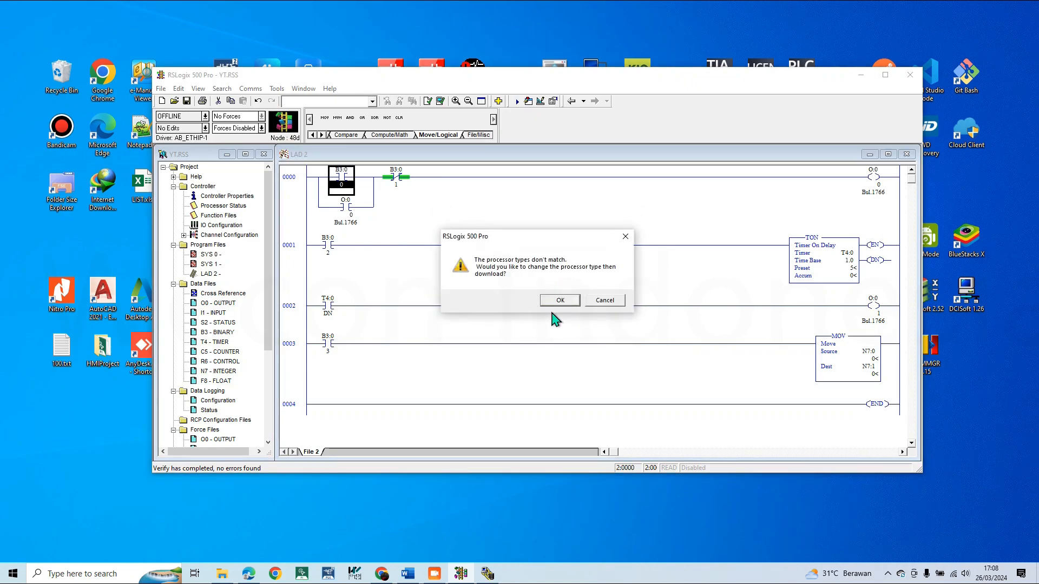
{"action": "left_click", "coordinate": [558, 302]}
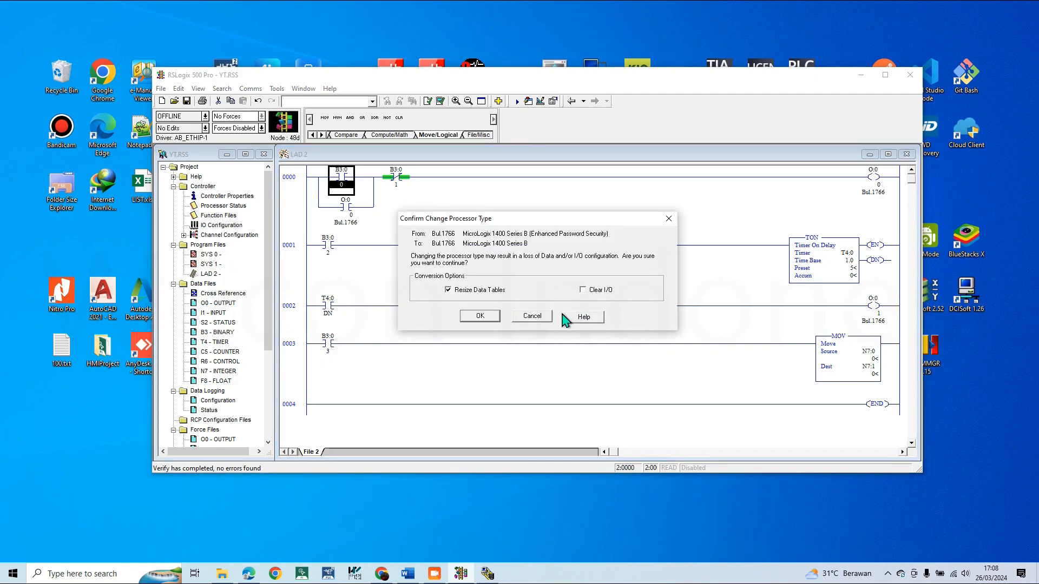
{"action": "left_click", "coordinate": [532, 317]}
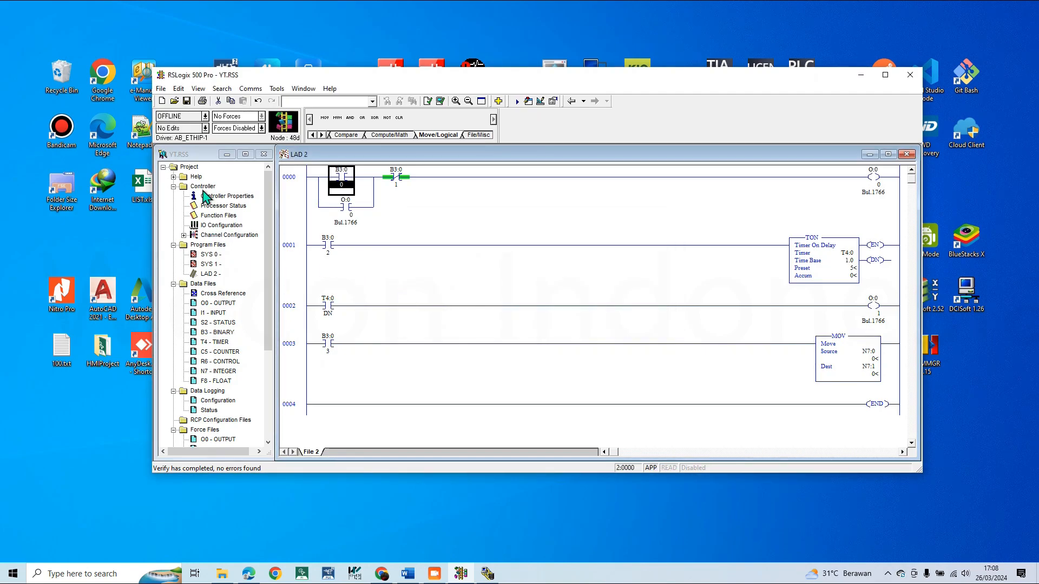
Change the controller's processor type to Bul.1766 MicroLogix 1400 Series B, keeping the data tables resized.
{"action": "double_click", "coordinate": [216, 197]}
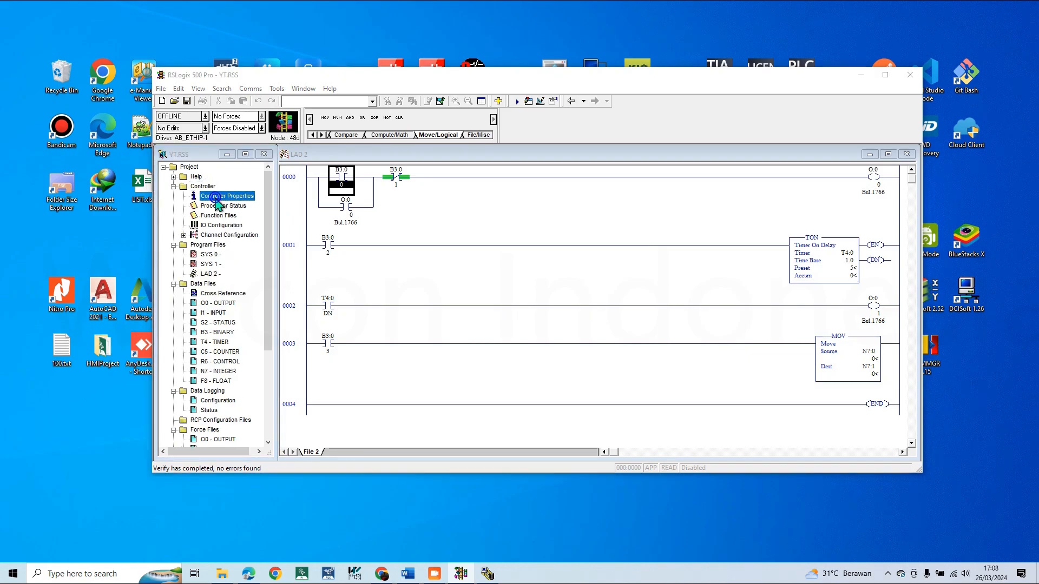
{"action": "left_click", "coordinate": [555, 234]}
{"action": "left_click", "coordinate": [551, 247]}
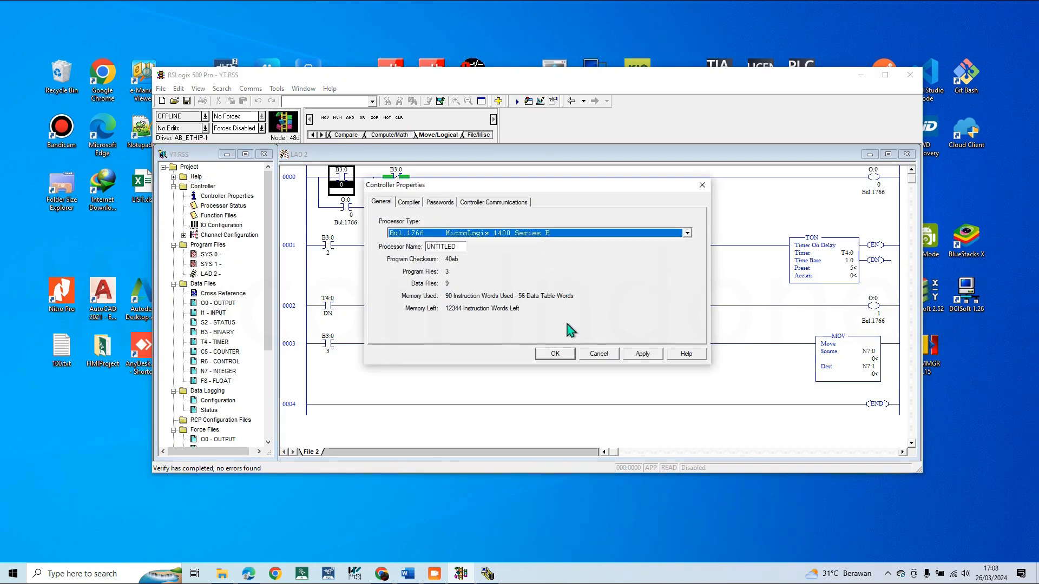
{"action": "left_click", "coordinate": [642, 353]}
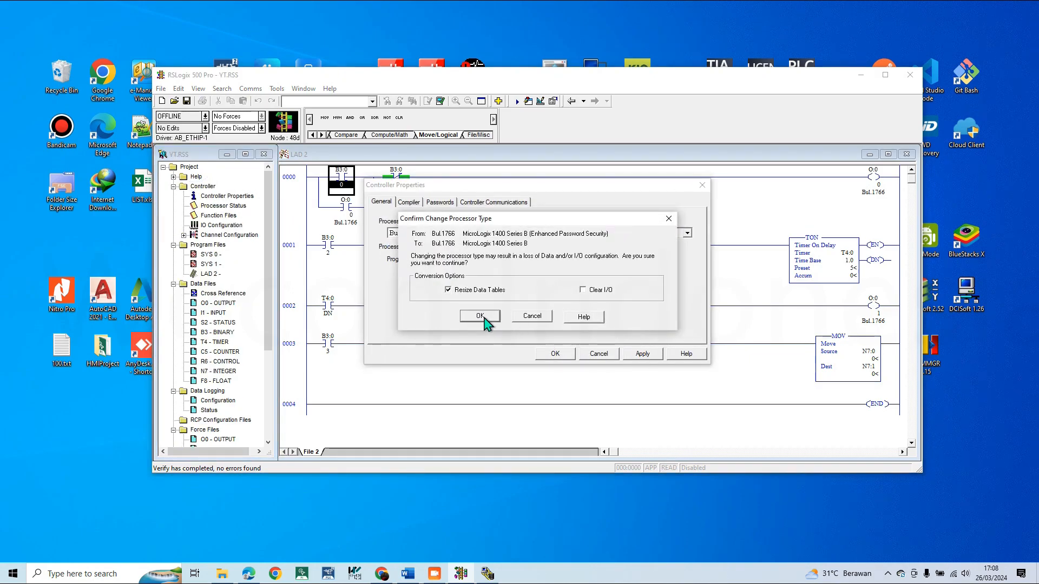
{"action": "left_click", "coordinate": [483, 317]}
{"action": "left_click", "coordinate": [557, 355]}
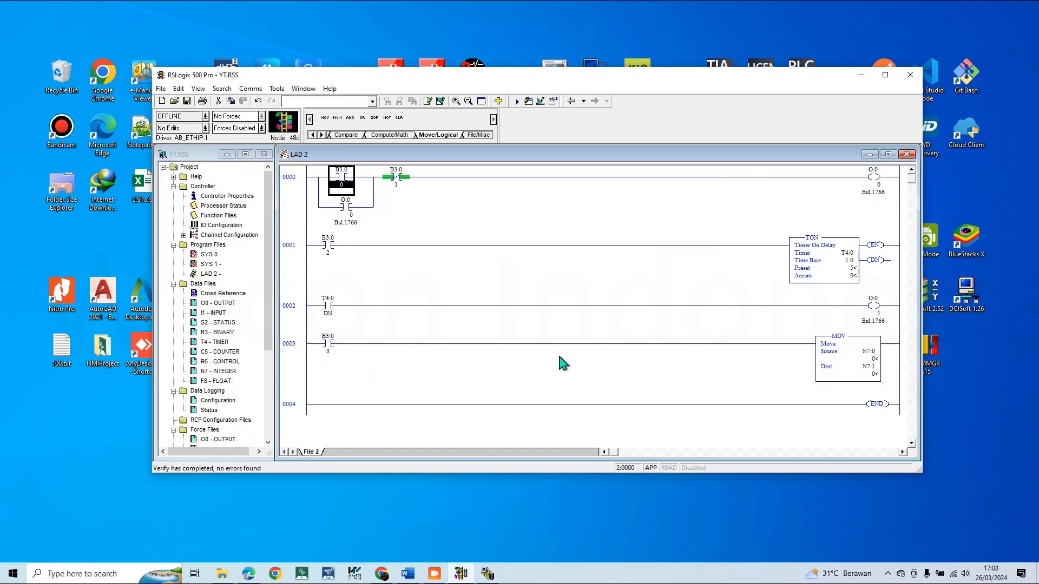
Download the ladder program to the MicroLogix 1400 again, confirming the prompts to proceed.
{"action": "left_click", "coordinate": [205, 117]}
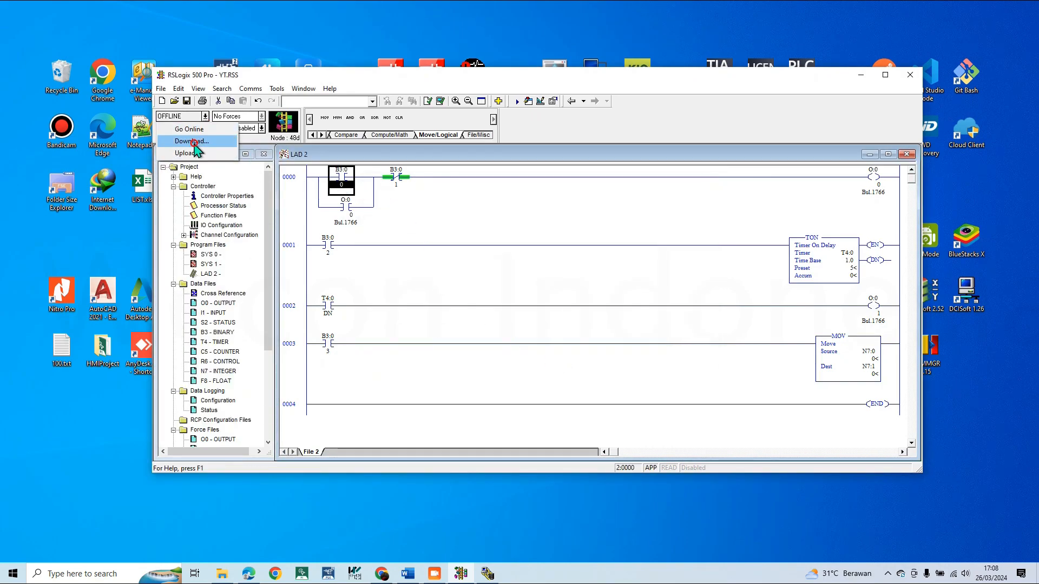
{"action": "left_click", "coordinate": [191, 141]}
{"action": "left_click", "coordinate": [656, 234]}
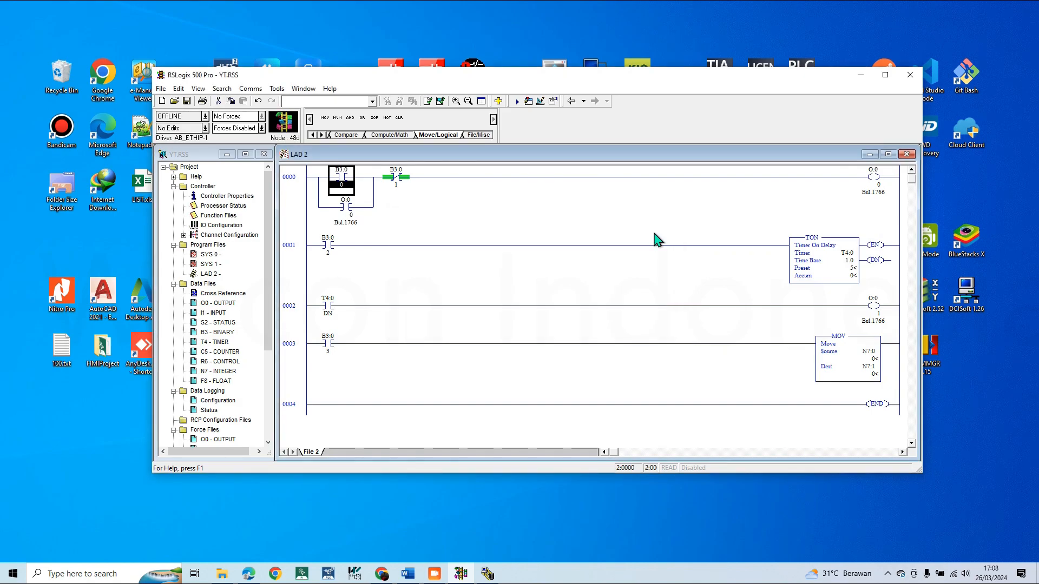
{"action": "left_click", "coordinate": [572, 315]}
{"action": "left_click", "coordinate": [575, 301]}
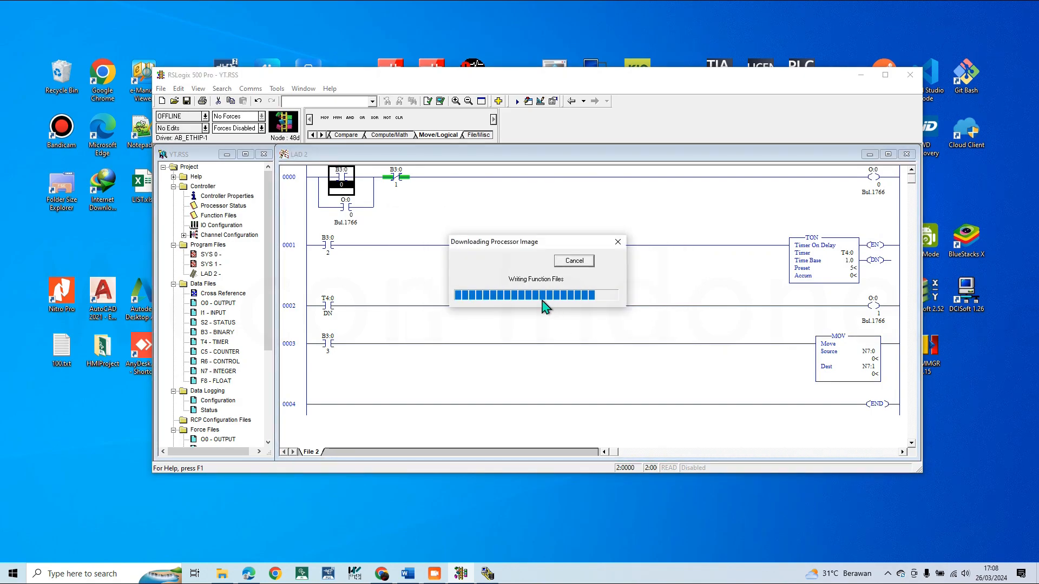
Apply the channel configuration to the online processor, return it to Run mode and go online.
{"action": "left_click", "coordinate": [617, 224]}
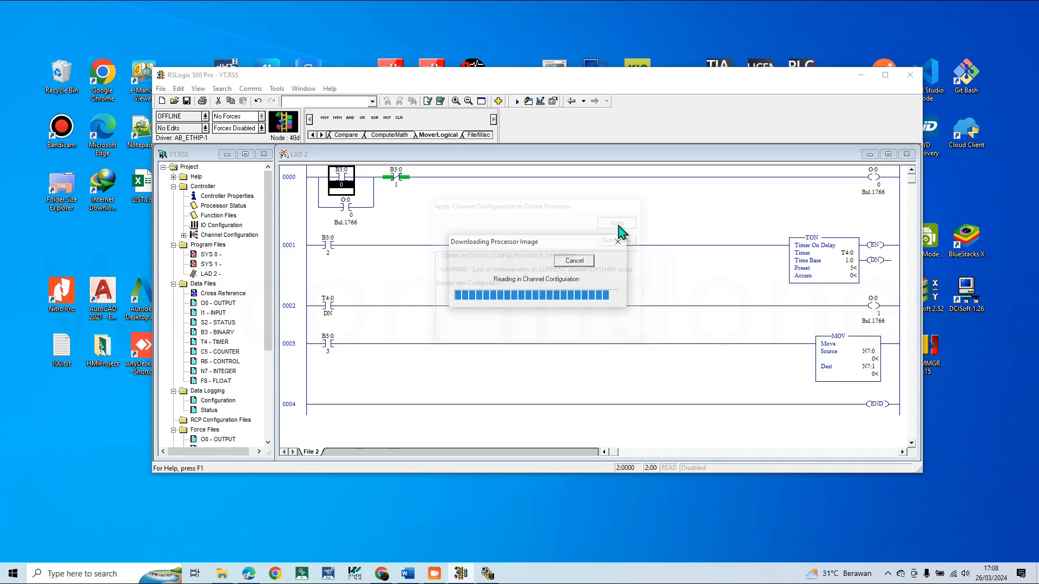
{"action": "left_click", "coordinate": [620, 306]}
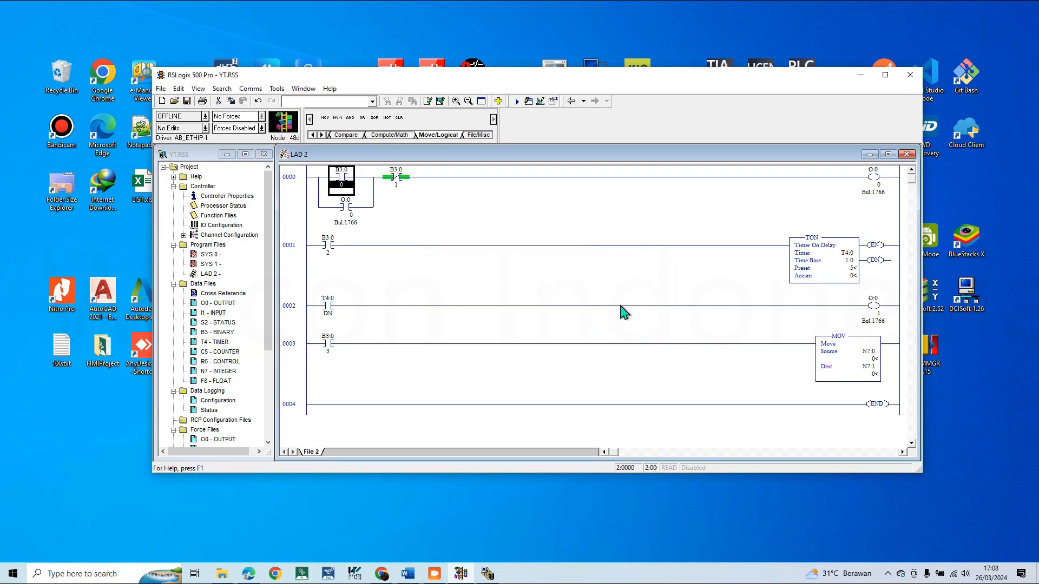
{"action": "left_click", "coordinate": [527, 301]}
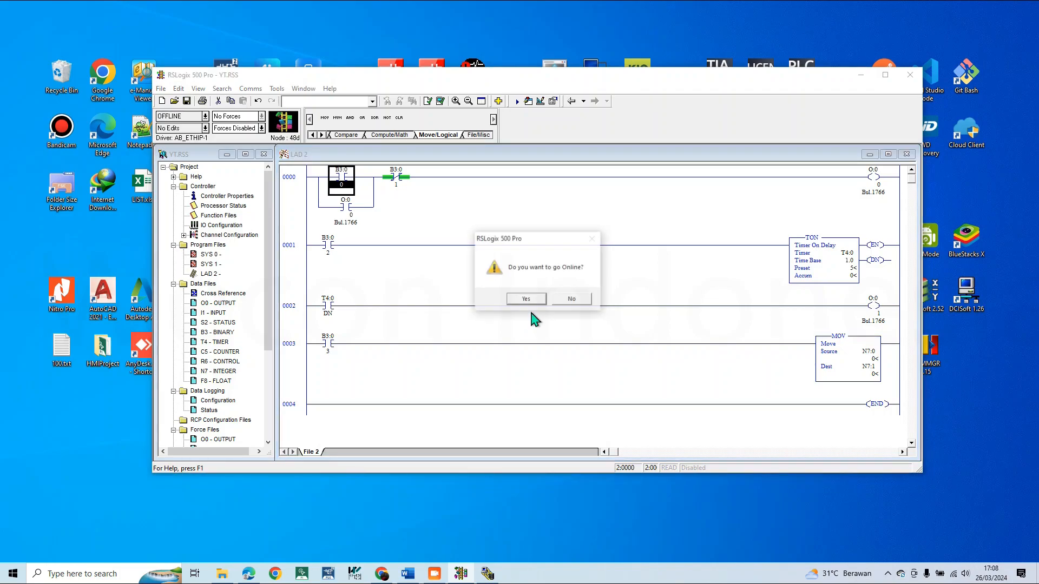
{"action": "left_click", "coordinate": [528, 300]}
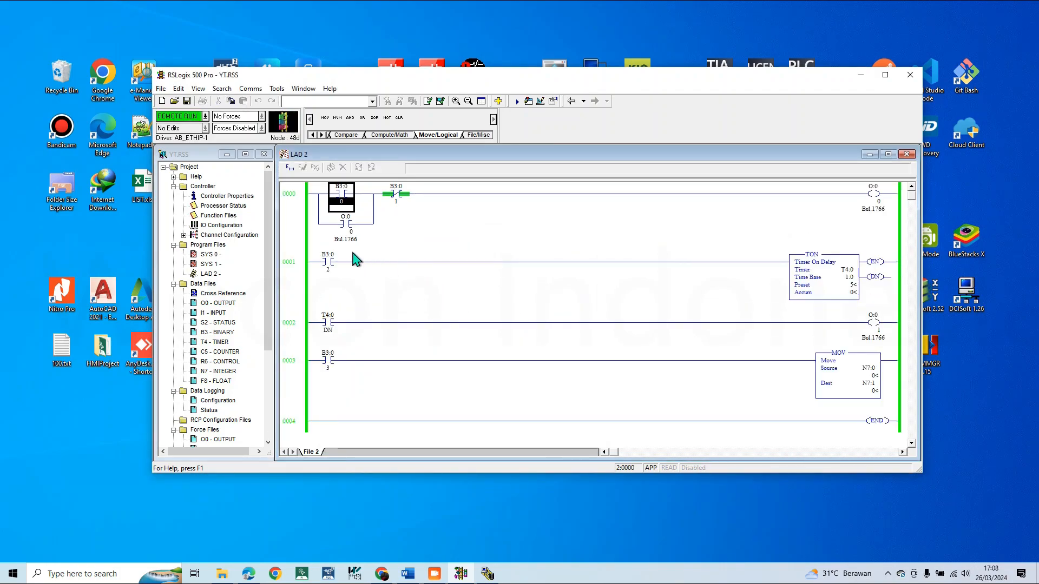
Toggle bit B3:0/0 on rung 0000 on and back off to test the start contact.
{"action": "right_click", "coordinate": [340, 194]}
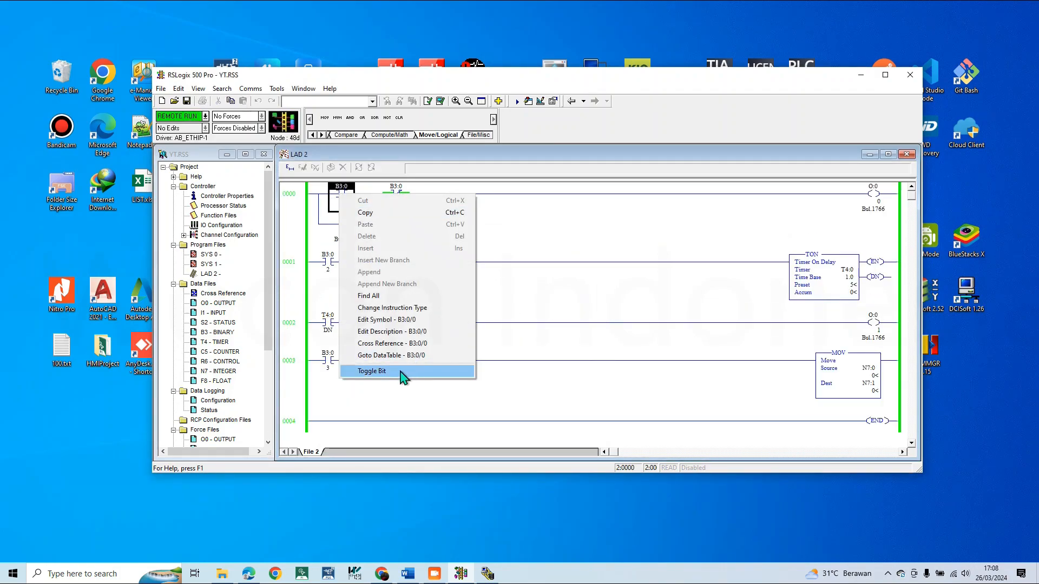
{"action": "left_click", "coordinate": [401, 371]}
{"action": "right_click", "coordinate": [342, 199]}
{"action": "left_click", "coordinate": [404, 375]}
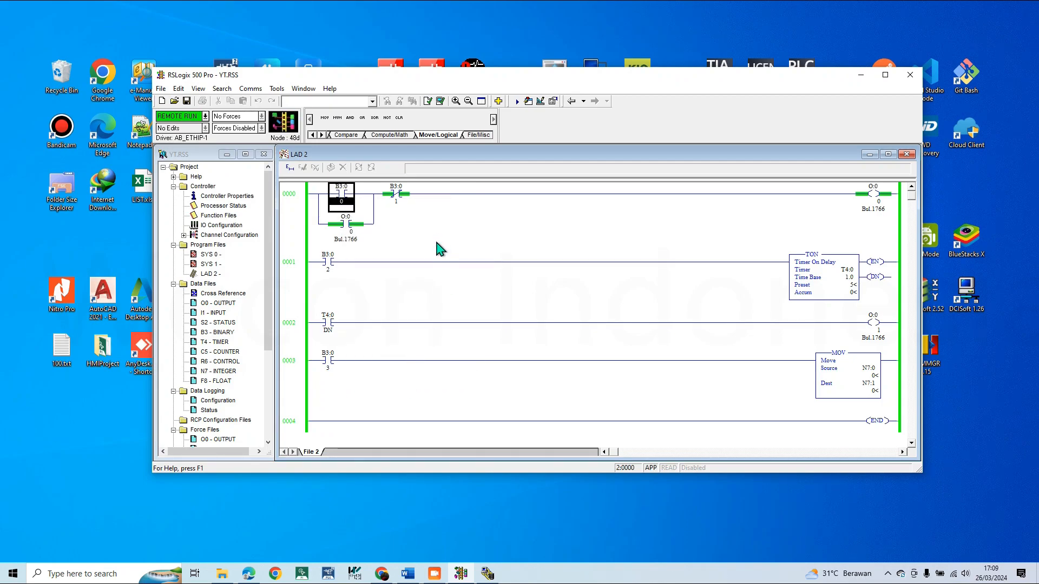
Toggle bit B3:0/1 on rung 0000 on and back off to test the stop contact.
{"action": "left_click", "coordinate": [390, 196]}
{"action": "right_click", "coordinate": [387, 199]}
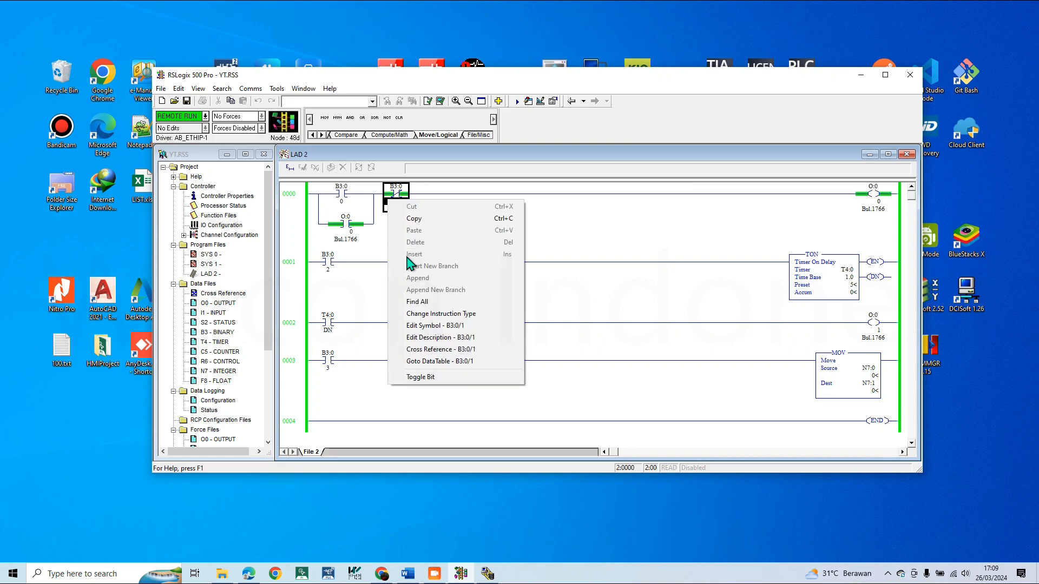
{"action": "left_click", "coordinate": [443, 379]}
{"action": "right_click", "coordinate": [402, 198]}
{"action": "left_click", "coordinate": [427, 374]}
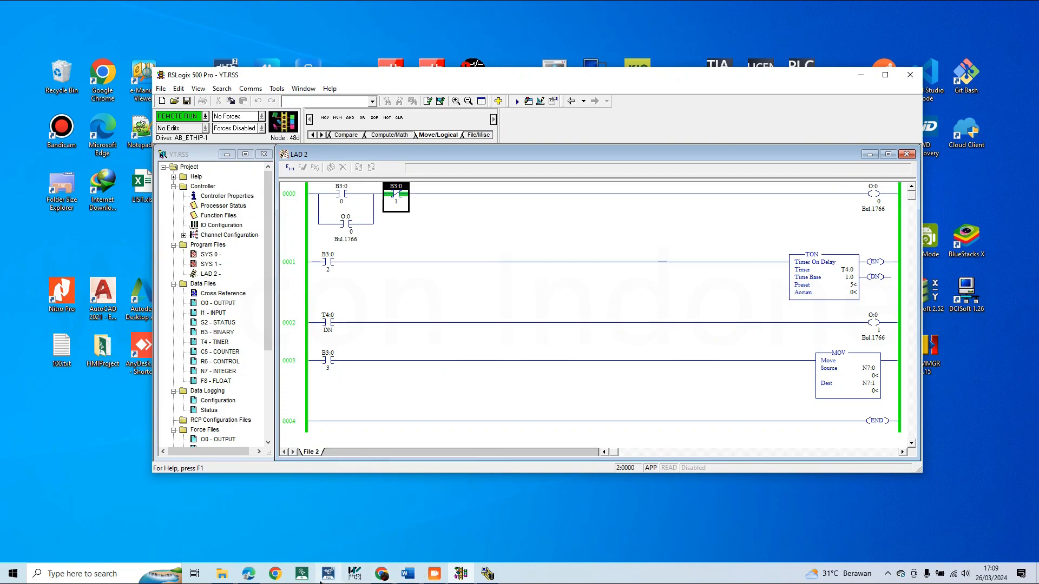
Switch to the HMI programming software PIStudio.
{"action": "left_click", "coordinate": [304, 574]}
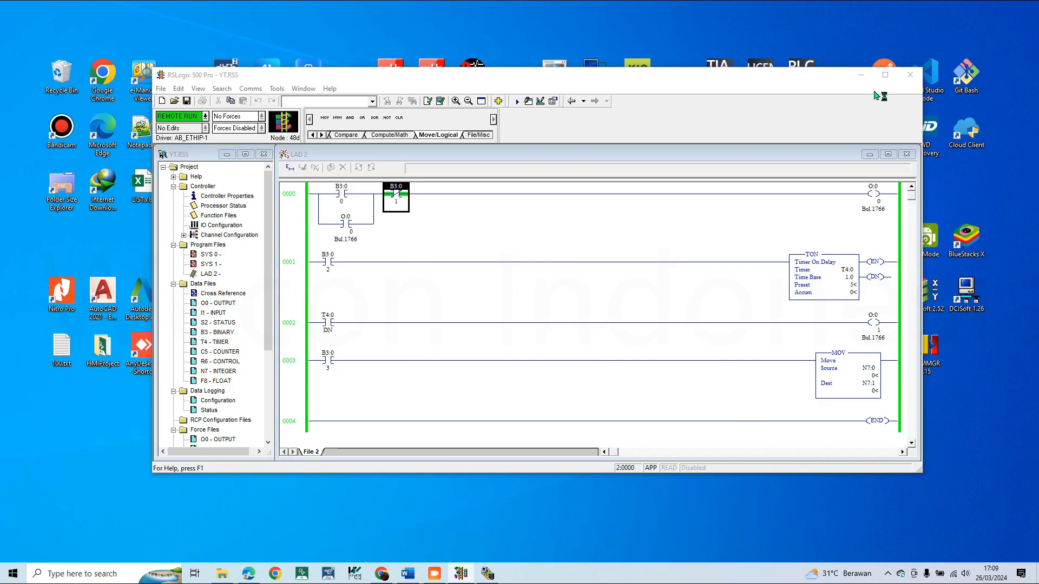
{"action": "left_click", "coordinate": [205, 117]}
{"action": "left_click", "coordinate": [620, 327]}
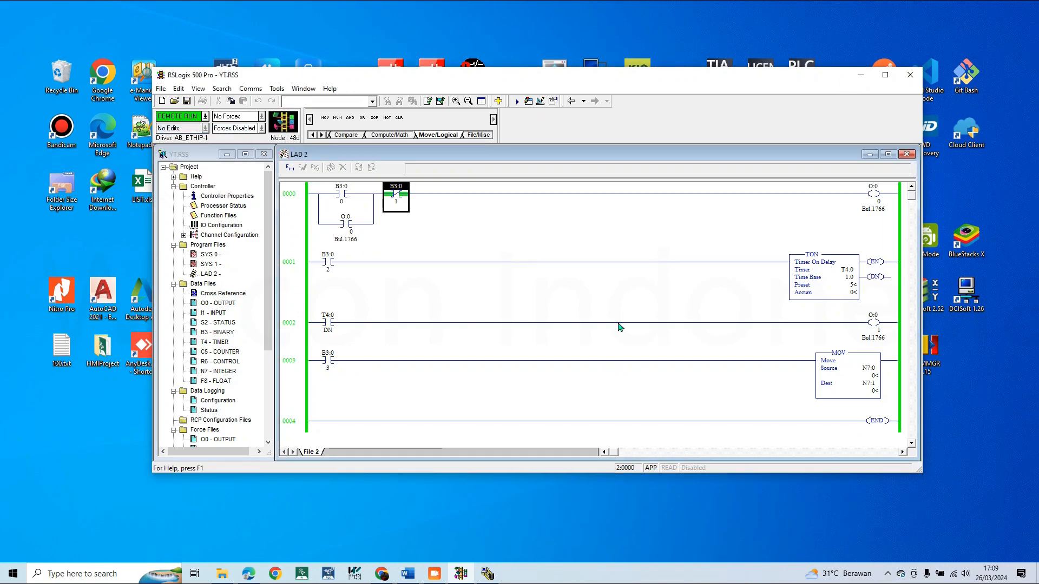
{"action": "left_click", "coordinate": [493, 298]}
{"action": "left_click", "coordinate": [653, 235]}
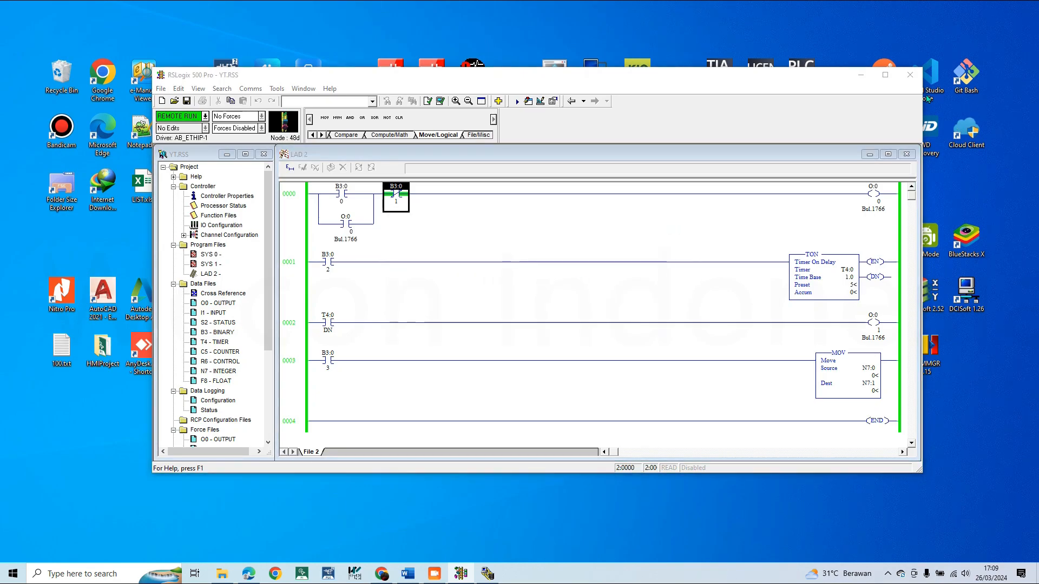
{"action": "left_click", "coordinate": [572, 306]}
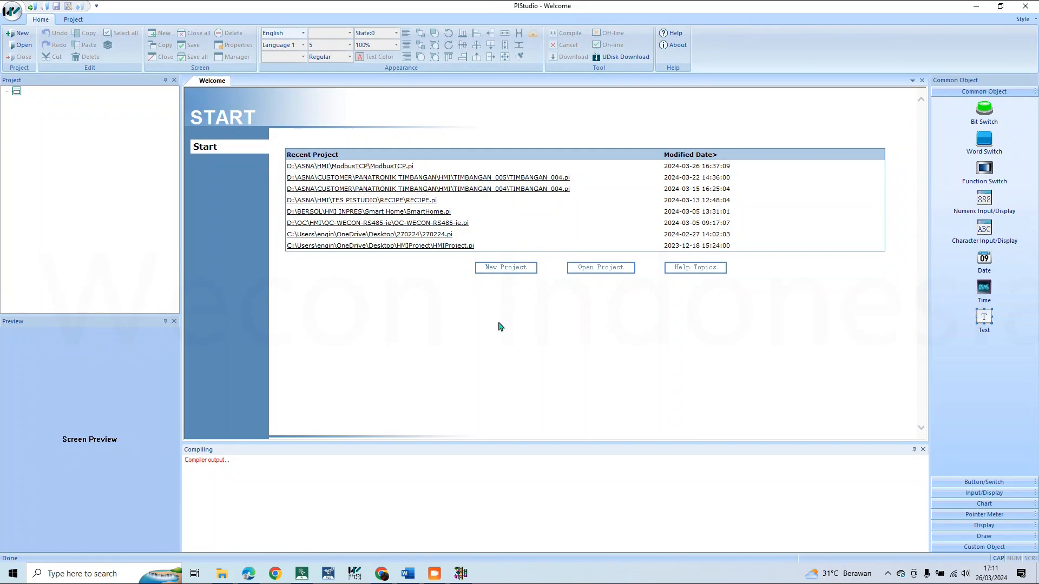
Start a new project named YT in D:\ASNA\HMI for the ig Series HMI model PI3070ig.
{"action": "left_click", "coordinate": [500, 269]}
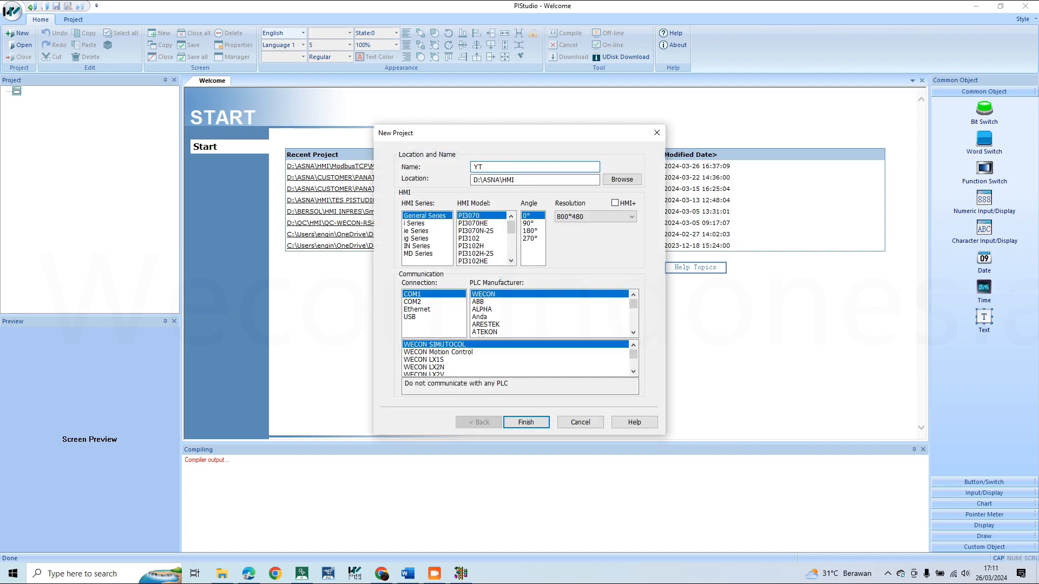
{"action": "left_click", "coordinate": [413, 239]}
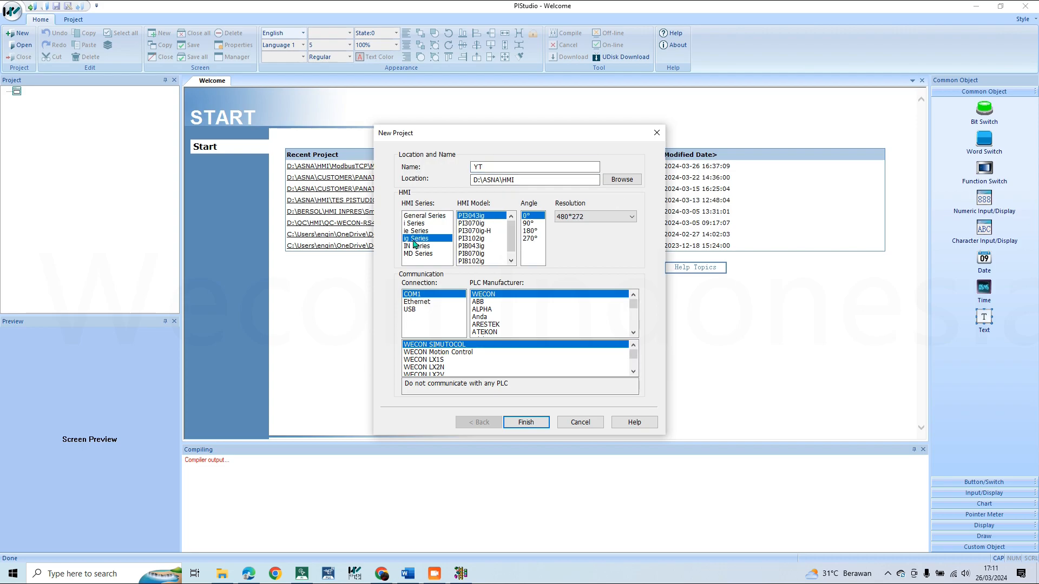
{"action": "left_click", "coordinate": [483, 223]}
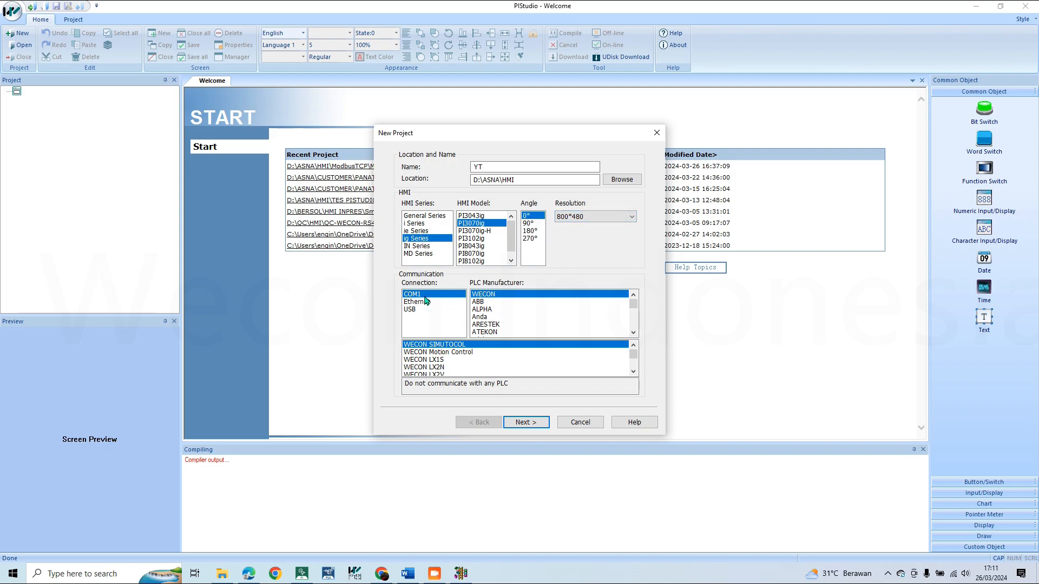
Choose the Rockwell DF1 Advanced protocol for the COM1 connection and finish creating the project.
{"action": "scroll", "coordinate": [495, 316], "scroll_direction": "down", "scroll_amount": 10}
{"action": "scroll", "coordinate": [497, 314], "scroll_direction": "down", "scroll_amount": 6}
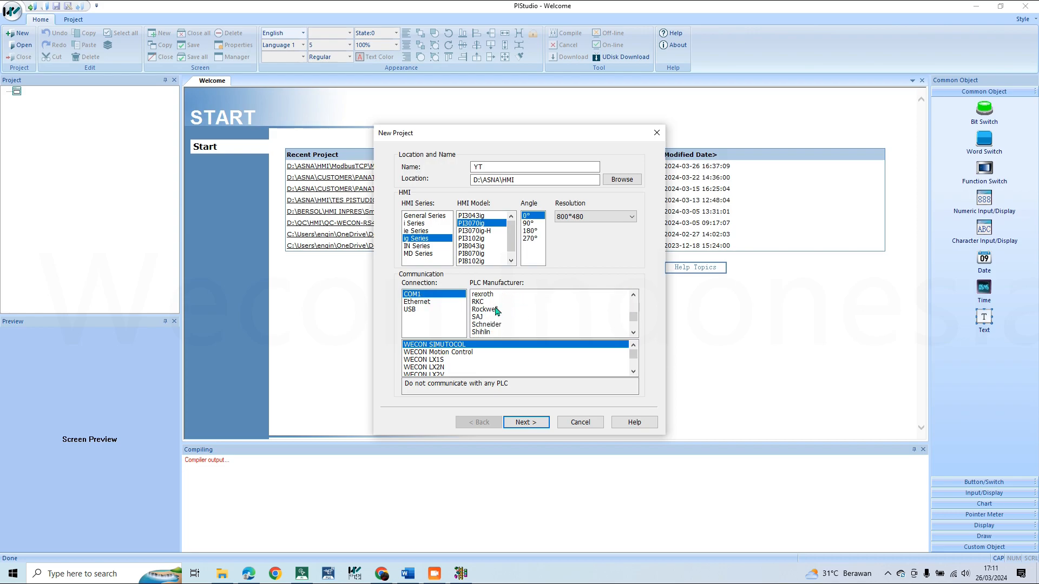
{"action": "left_click", "coordinate": [496, 309]}
{"action": "left_click", "coordinate": [464, 352]}
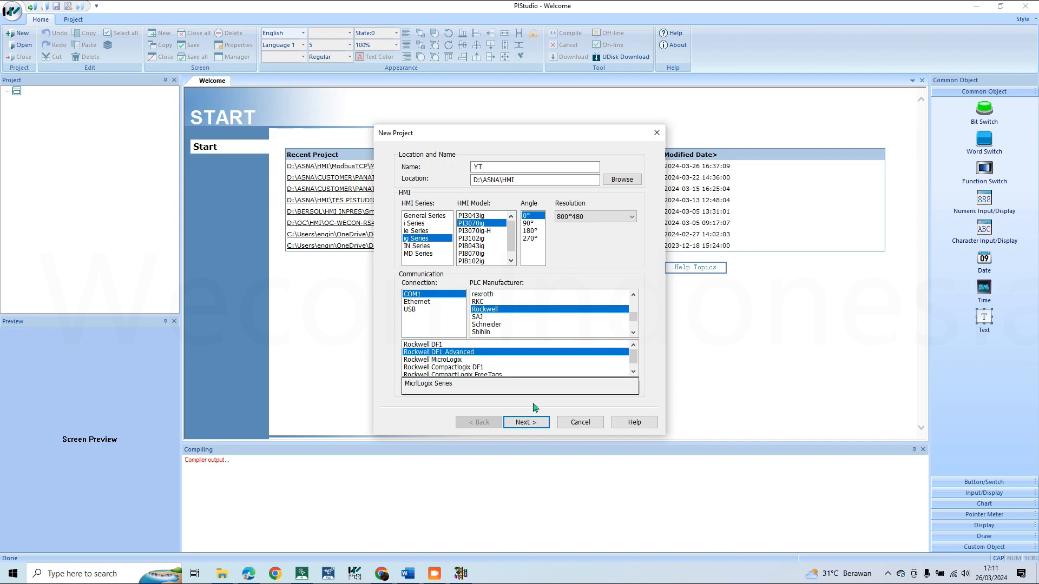
{"action": "left_click", "coordinate": [528, 422]}
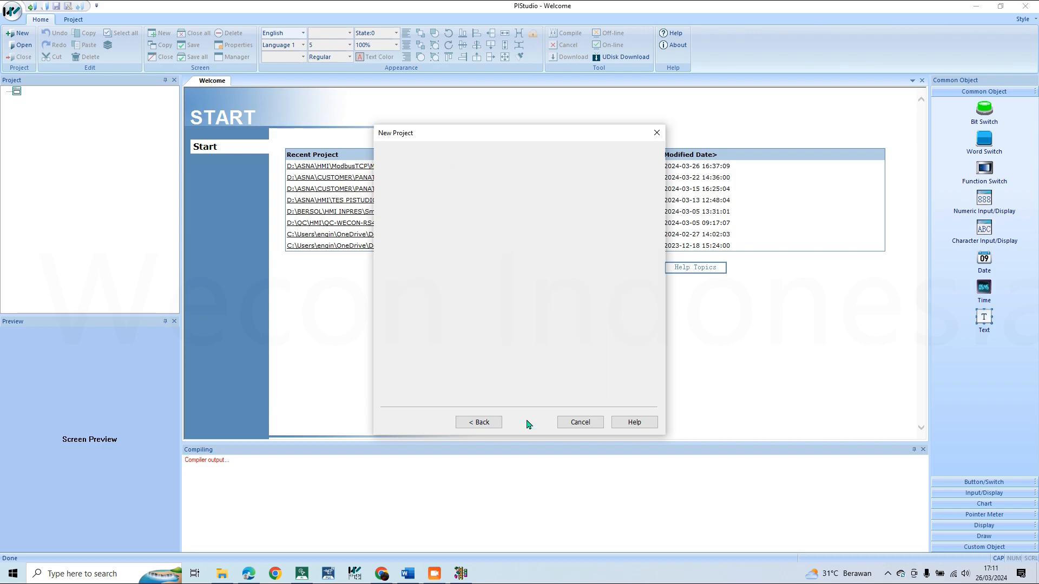
{"action": "left_click", "coordinate": [528, 422]}
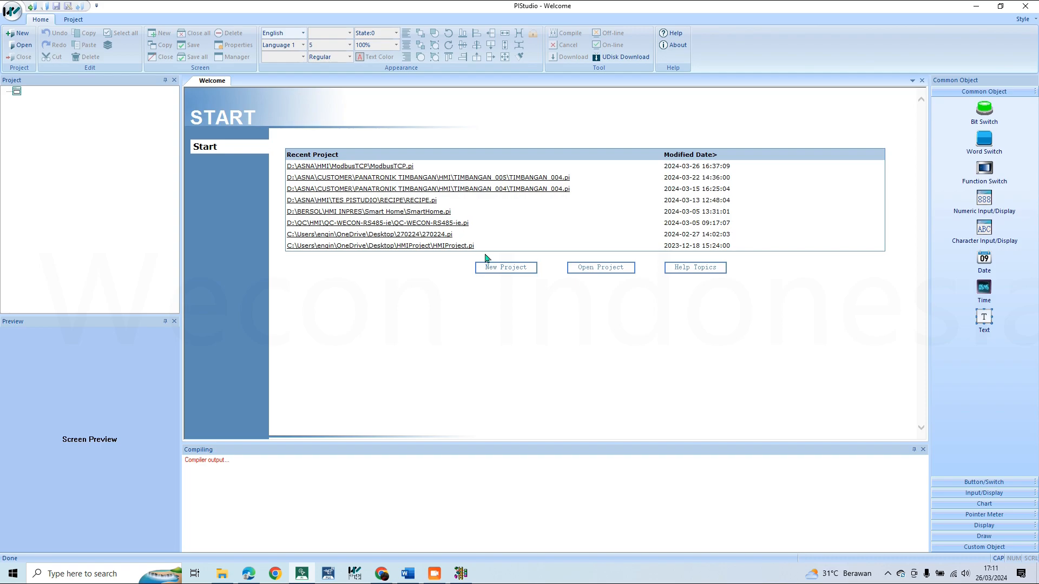
Check the AB RS232 cable wiring in Wecon's Rockwell documentation in Chrome and return to PIStudio.
{"action": "left_click", "coordinate": [383, 573]}
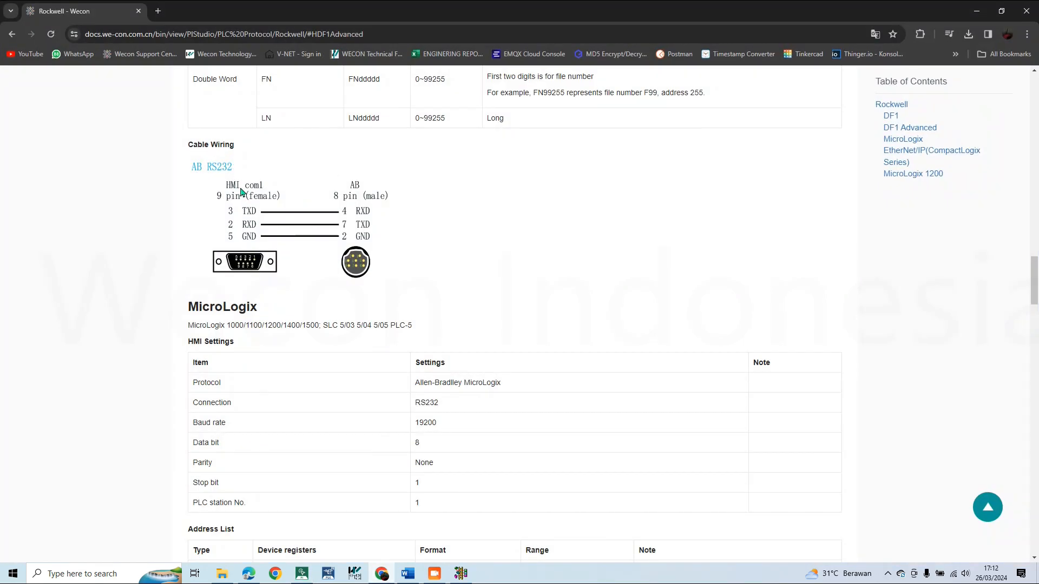
{"action": "left_click", "coordinate": [978, 11]}
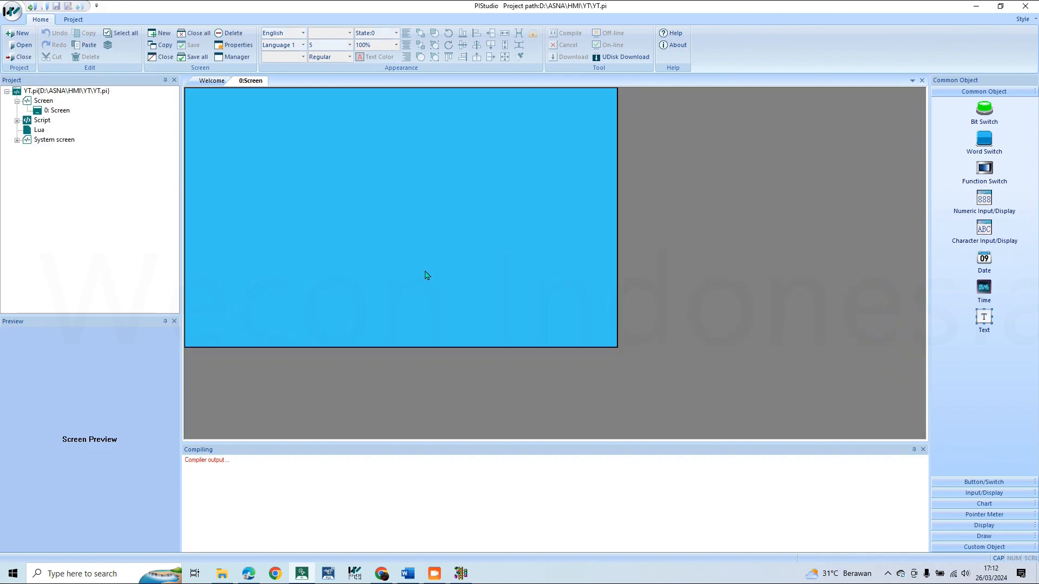
Change the COM1 connection's device to Rockwell DF1 in the communication settings to view its AB RS232 wiring diagram.
{"action": "left_click", "coordinate": [73, 20]}
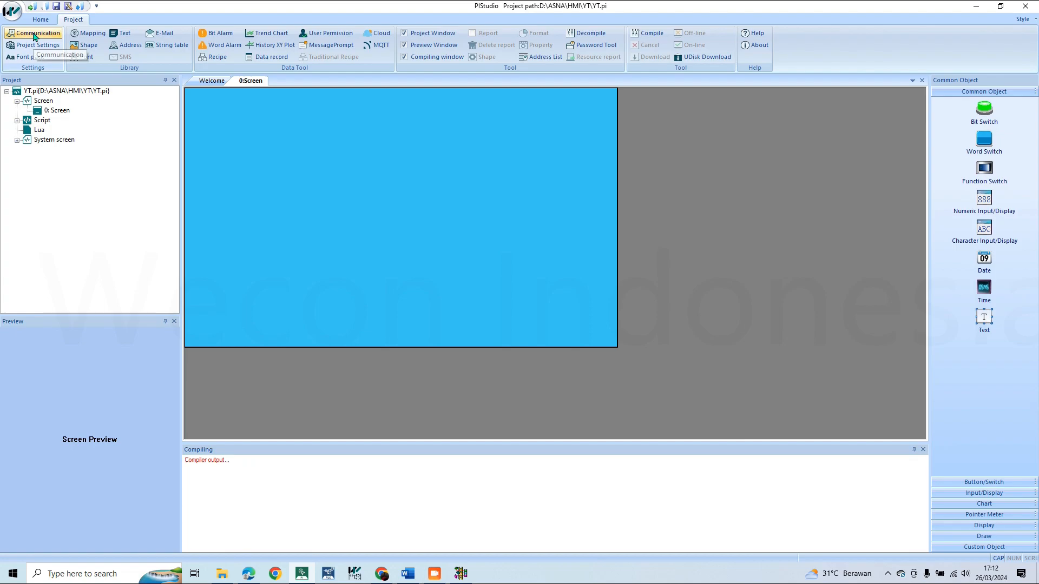
{"action": "left_click", "coordinate": [40, 19]}
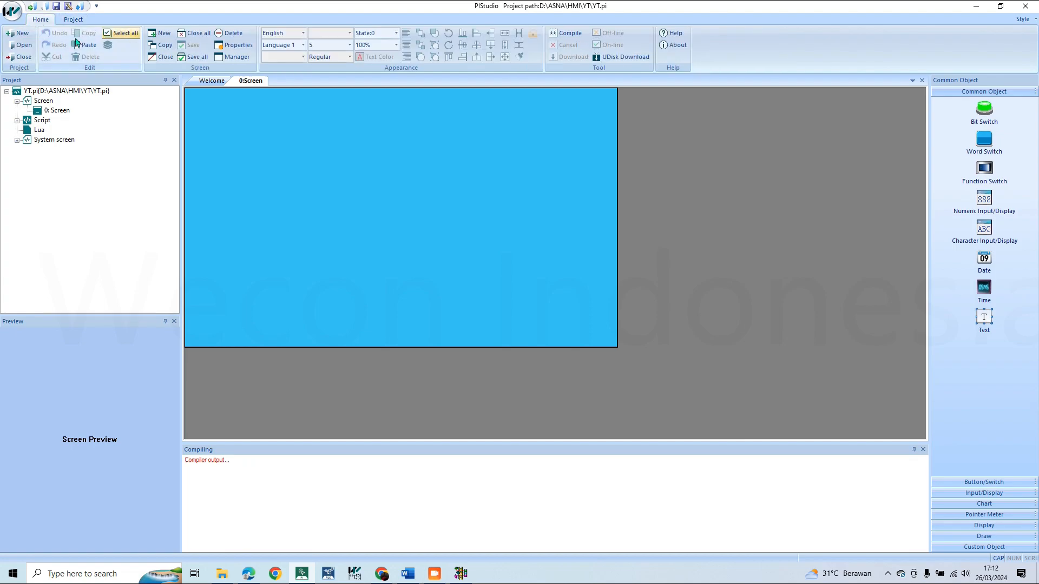
{"action": "left_click", "coordinate": [73, 19]}
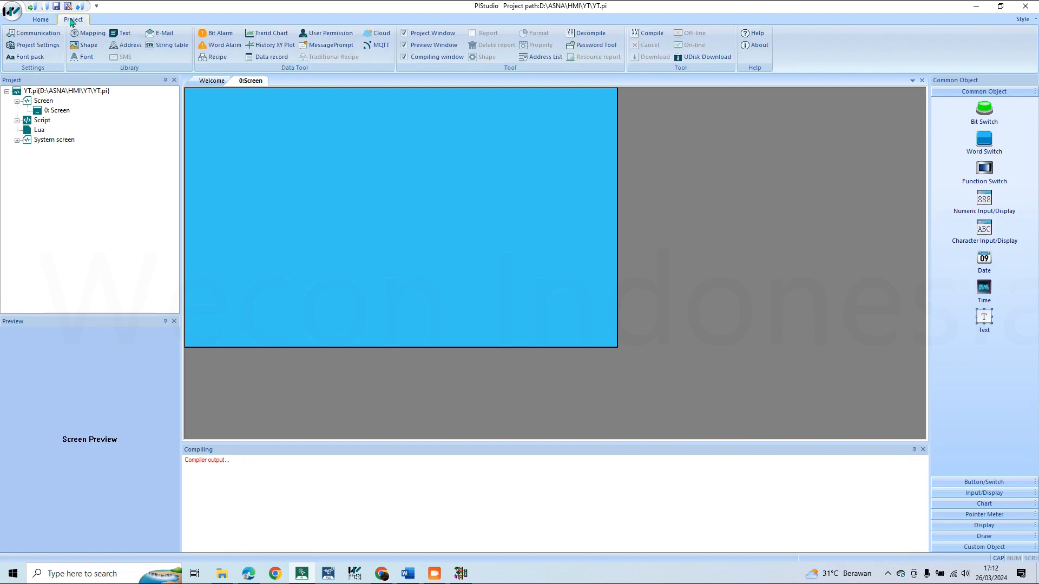
{"action": "left_click", "coordinate": [46, 36]}
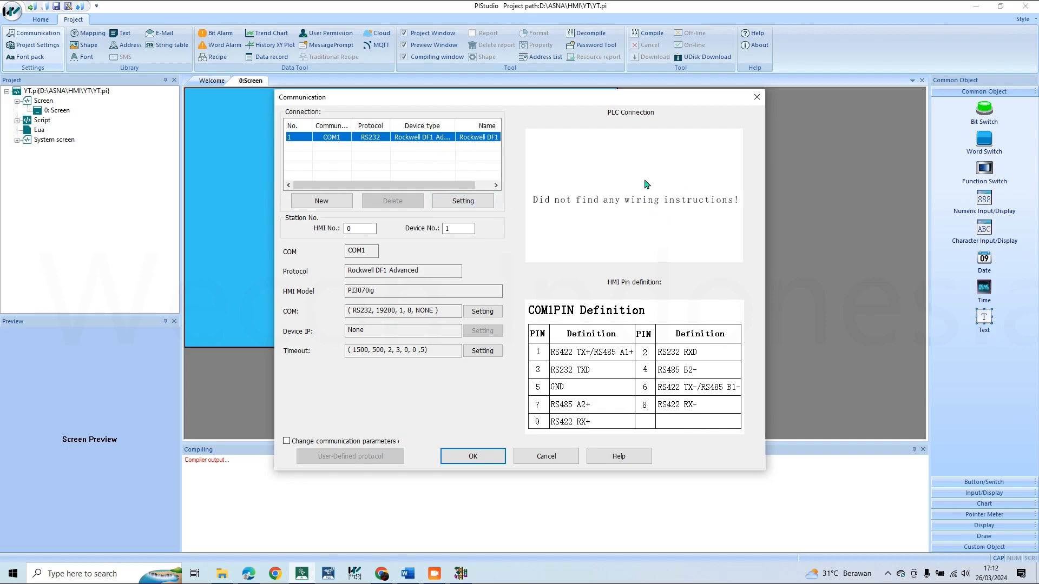
{"action": "left_click", "coordinate": [466, 207]}
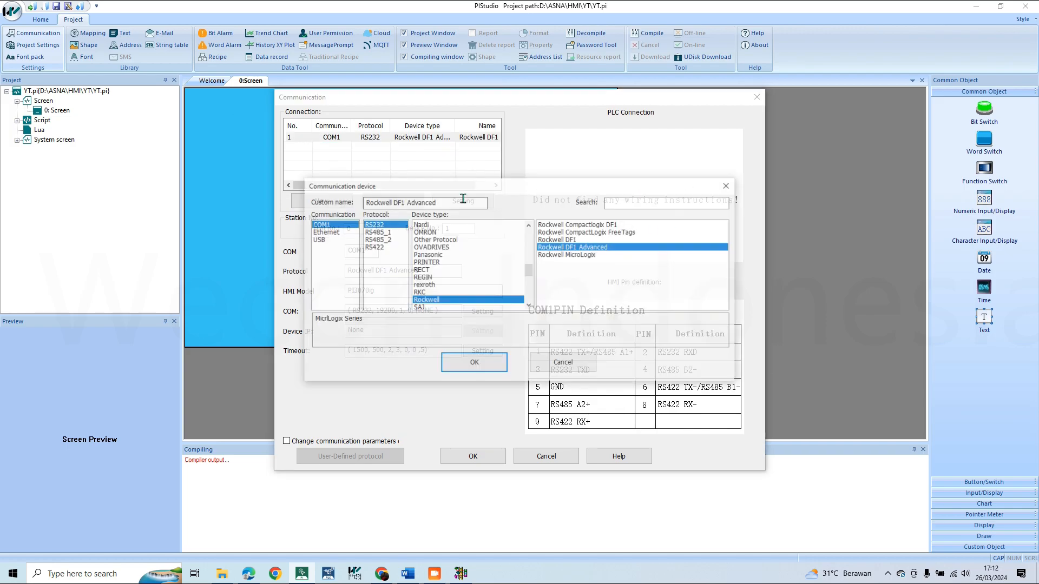
{"action": "left_click", "coordinate": [557, 239]}
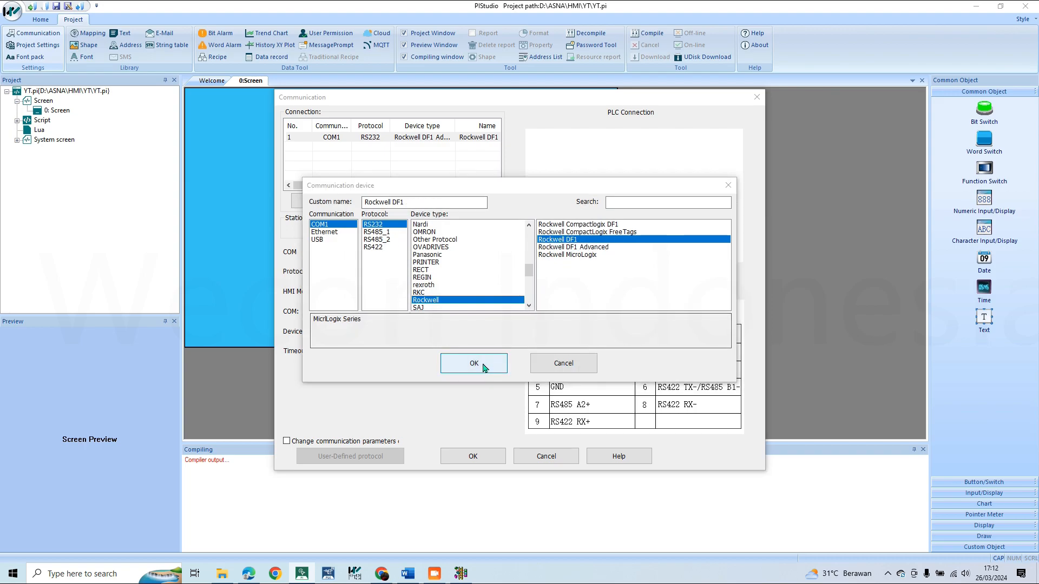
{"action": "left_click", "coordinate": [482, 364]}
{"action": "left_click", "coordinate": [533, 301]}
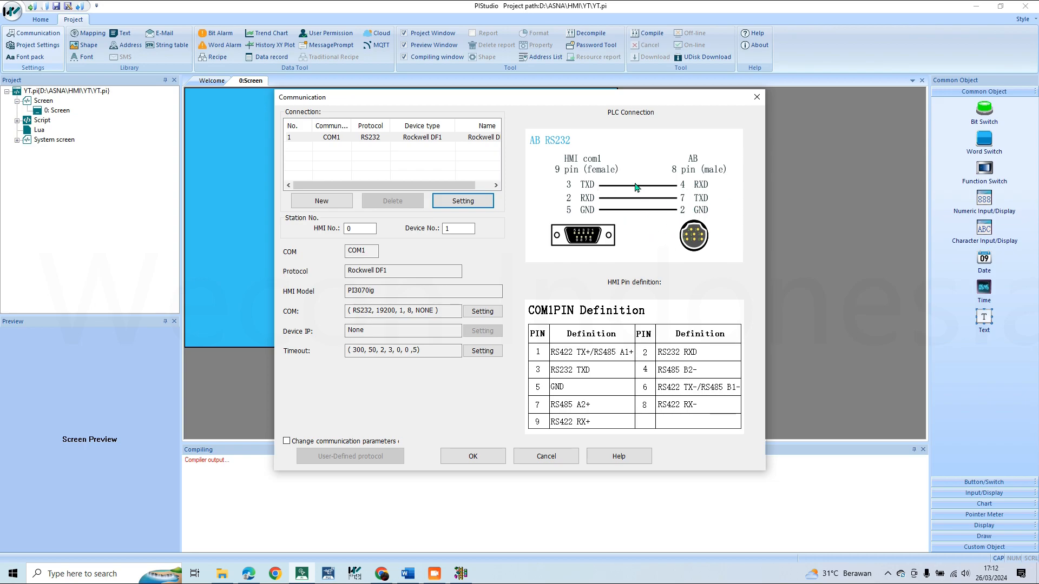
Restore the COM1 connection's device to Rockwell DF1 Advanced and close the communication settings.
{"action": "left_click", "coordinate": [469, 203]}
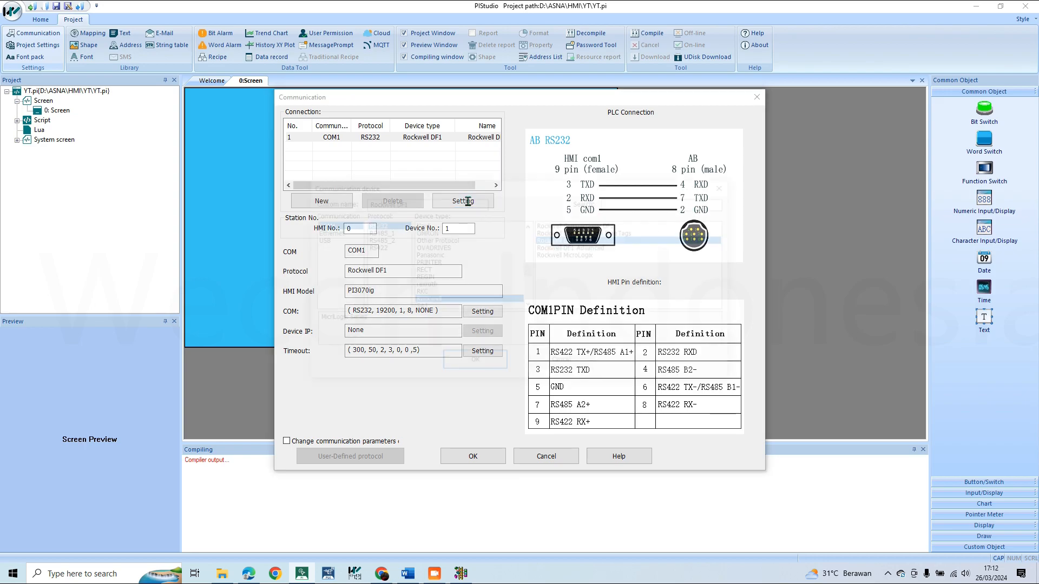
{"action": "left_click", "coordinate": [554, 247]}
{"action": "left_click", "coordinate": [489, 355]}
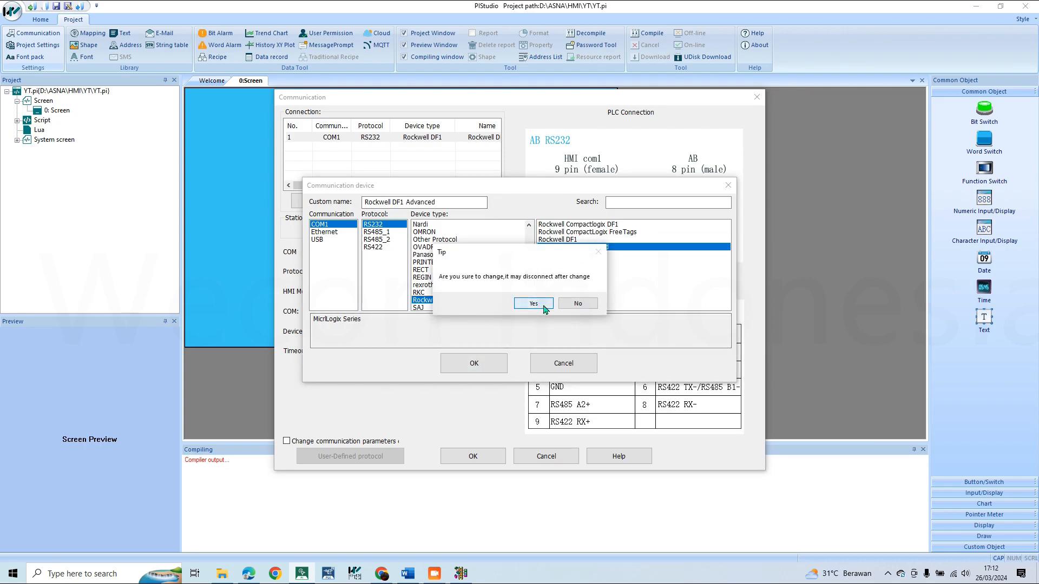
{"action": "left_click", "coordinate": [544, 310]}
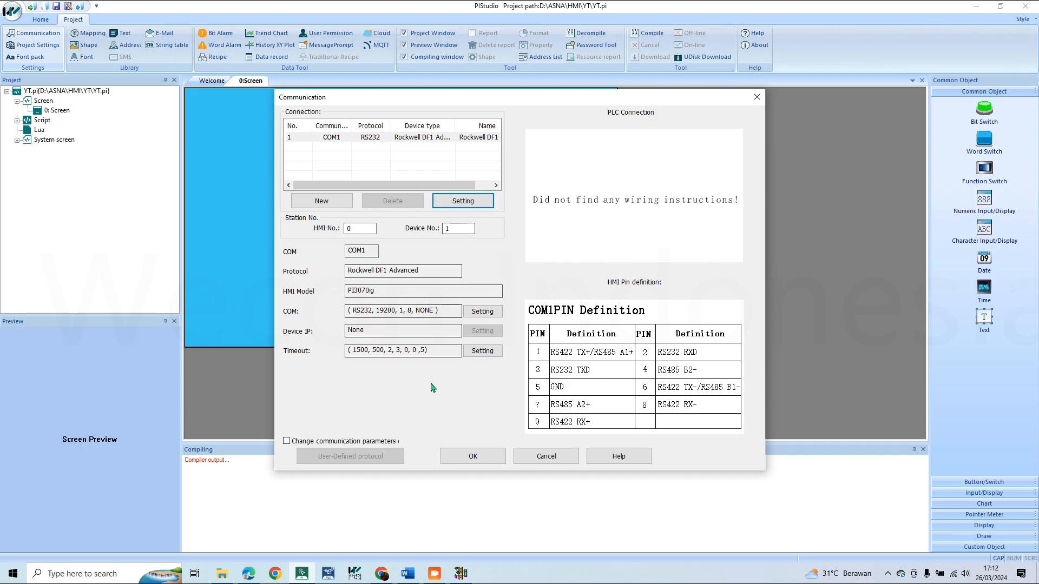
{"action": "left_click", "coordinate": [544, 456]}
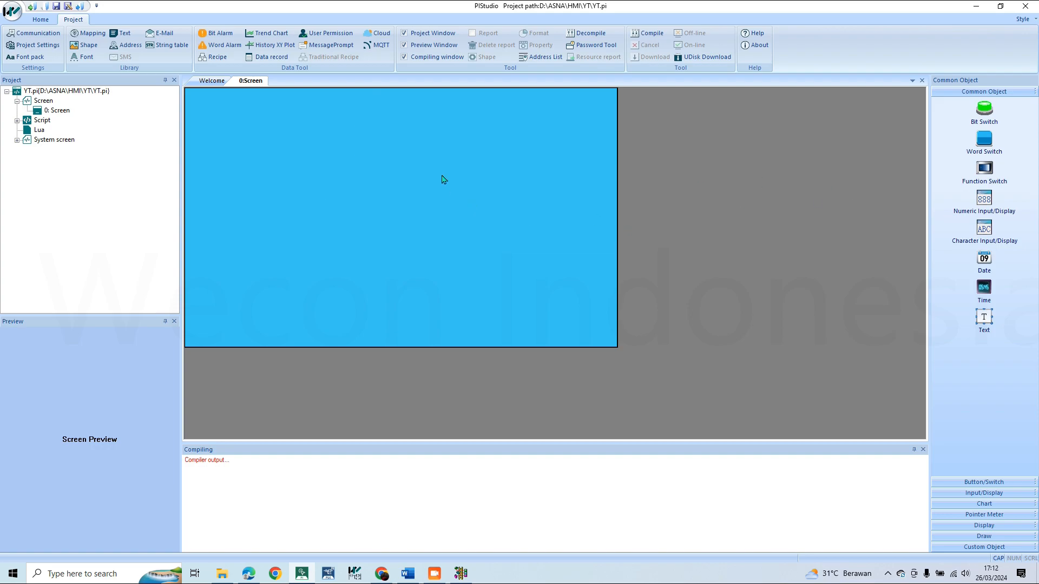
Set the project's cloud server to ASEAN.
{"action": "left_click", "coordinate": [372, 37]}
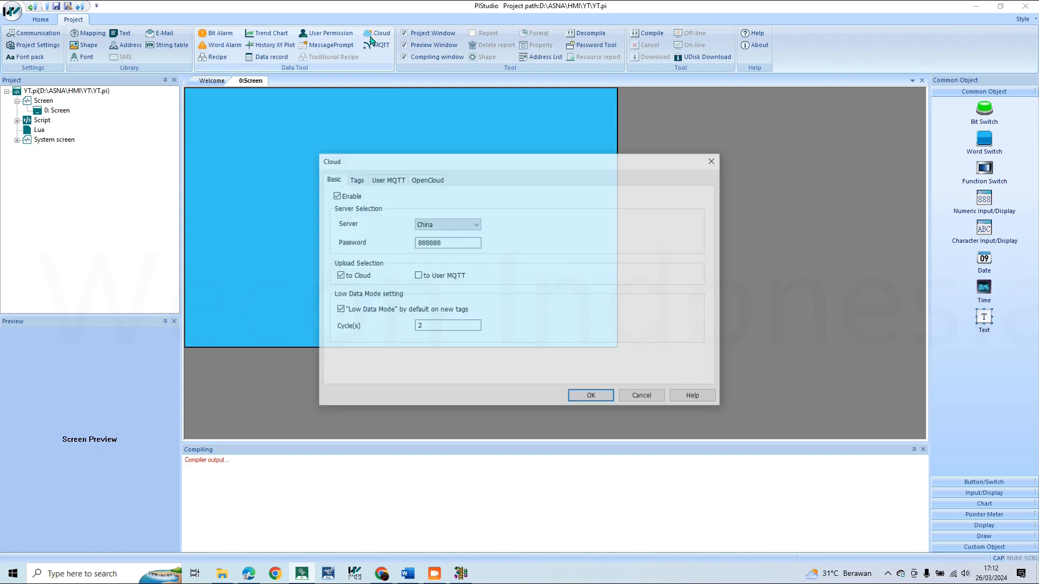
{"action": "left_click", "coordinate": [428, 224]}
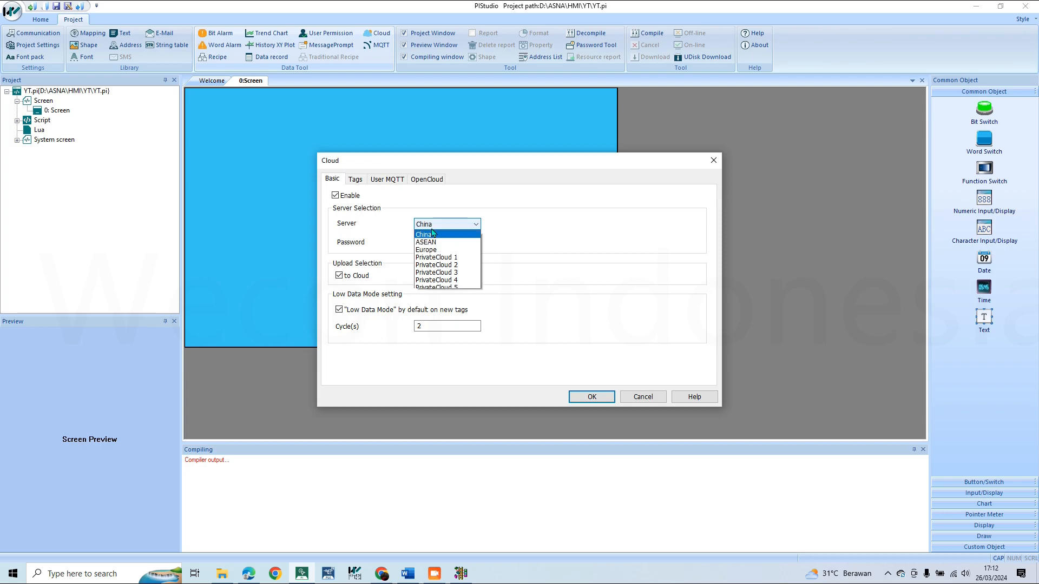
{"action": "left_click", "coordinate": [427, 242]}
{"action": "left_click", "coordinate": [586, 396]}
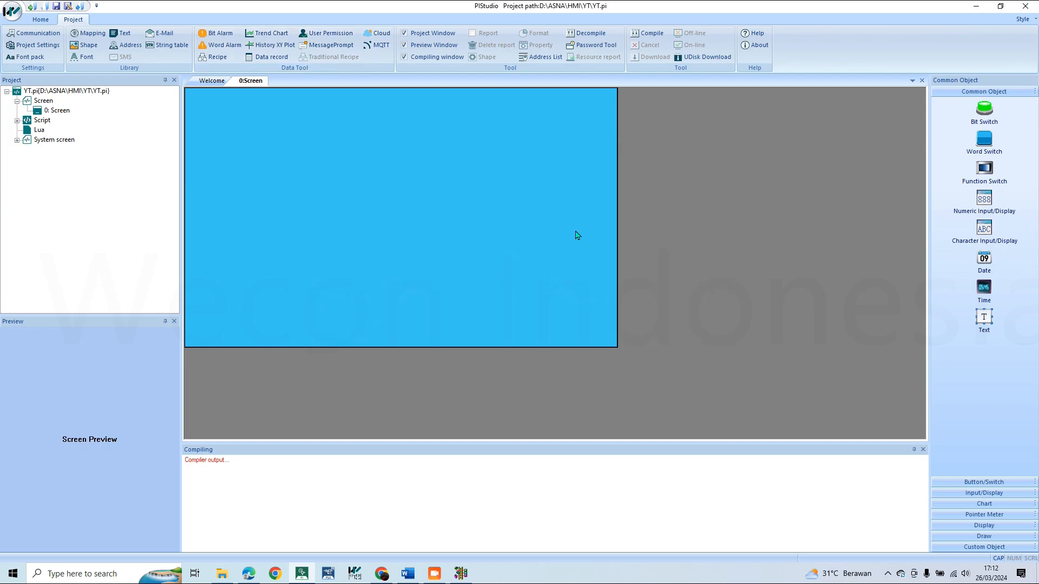
Place a bit switch about 131 by 61 near the screen's upper-left corner and open the System Gallery to choose its shape.
{"action": "mouse_move", "coordinate": [215, 110]}
{"action": "left_mouse_down"}
{"action": "mouse_move", "coordinate": [271, 134]}
{"action": "mouse_move", "coordinate": [267, 143]}
{"action": "mouse_move", "coordinate": [286, 126]}
{"action": "left_mouse_up"}
{"action": "double_click", "coordinate": [252, 127]}
{"action": "left_click", "coordinate": [459, 123]}
{"action": "left_click", "coordinate": [643, 142]}
{"action": "left_click", "coordinate": [649, 130]}
{"action": "left_click", "coordinate": [654, 146]}
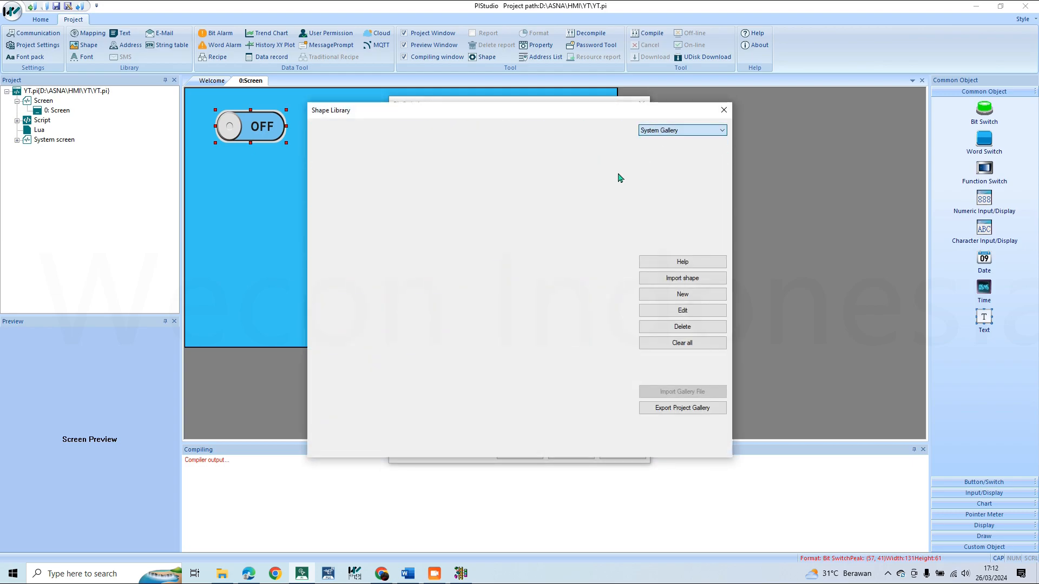
Apply vectogram shape 30 from the Switch category, the round red and green power button, to the bit switch.
{"action": "left_click", "coordinate": [654, 171]}
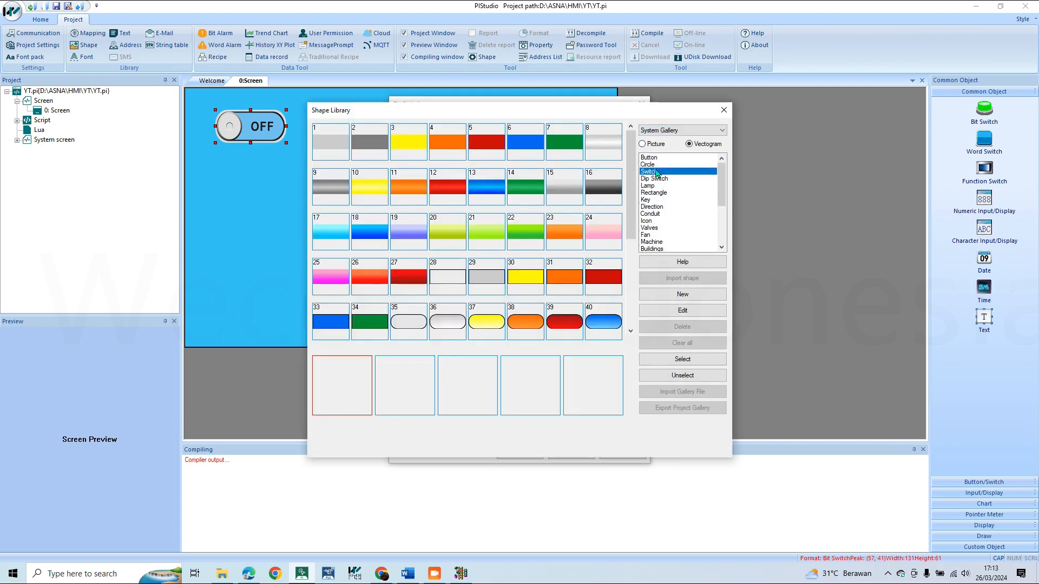
{"action": "left_click", "coordinate": [649, 157]}
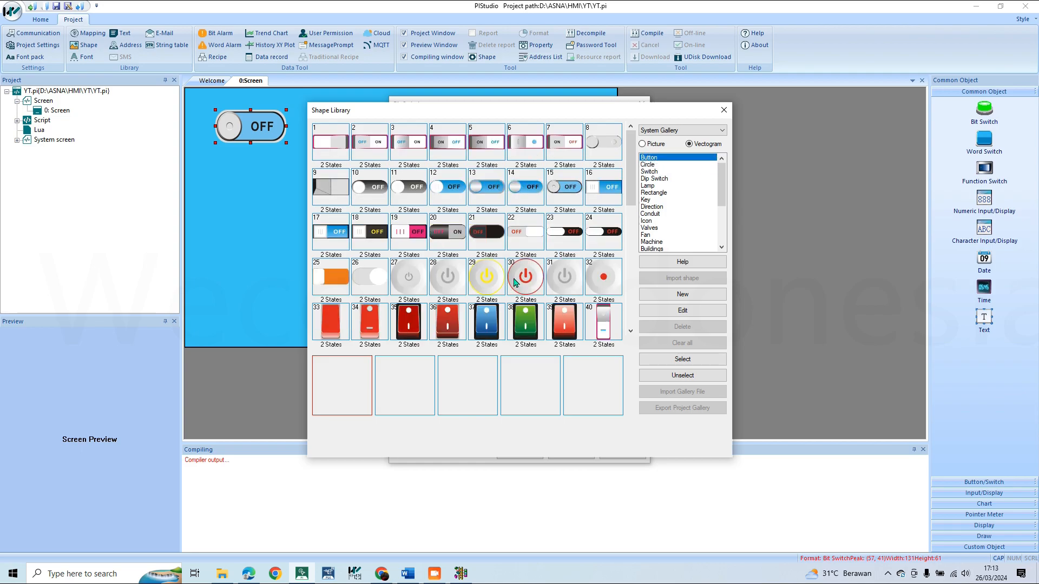
{"action": "left_click", "coordinate": [524, 280]}
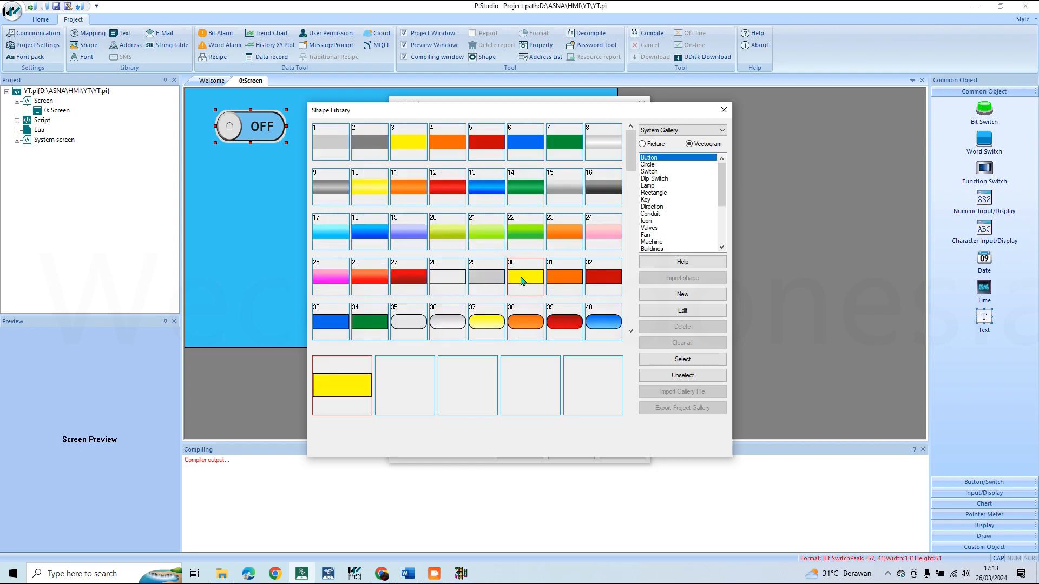
{"action": "left_click", "coordinate": [649, 165]}
{"action": "left_click", "coordinate": [649, 157]}
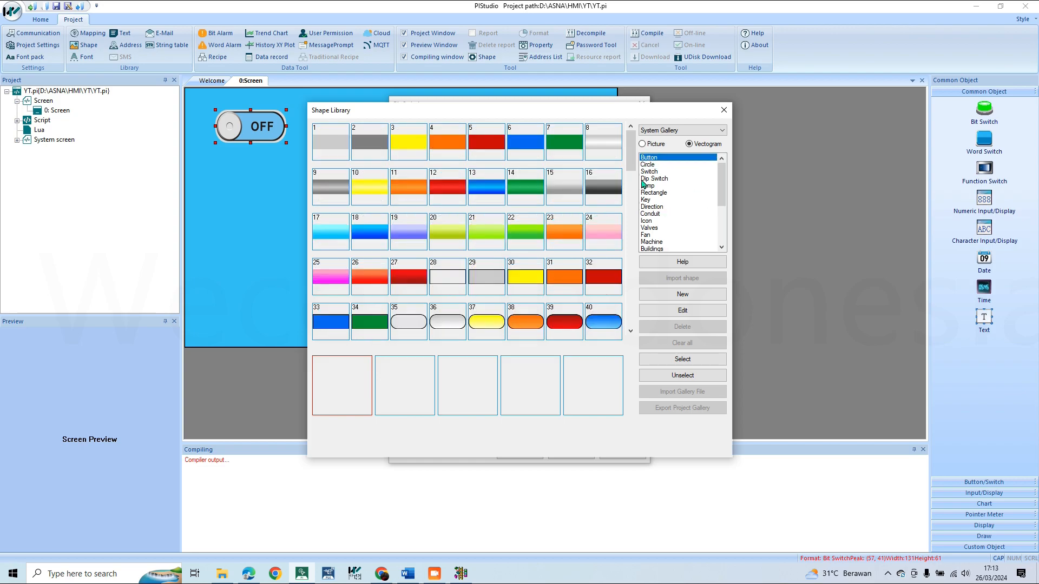
{"action": "left_click", "coordinate": [648, 171]}
{"action": "left_click", "coordinate": [522, 289]}
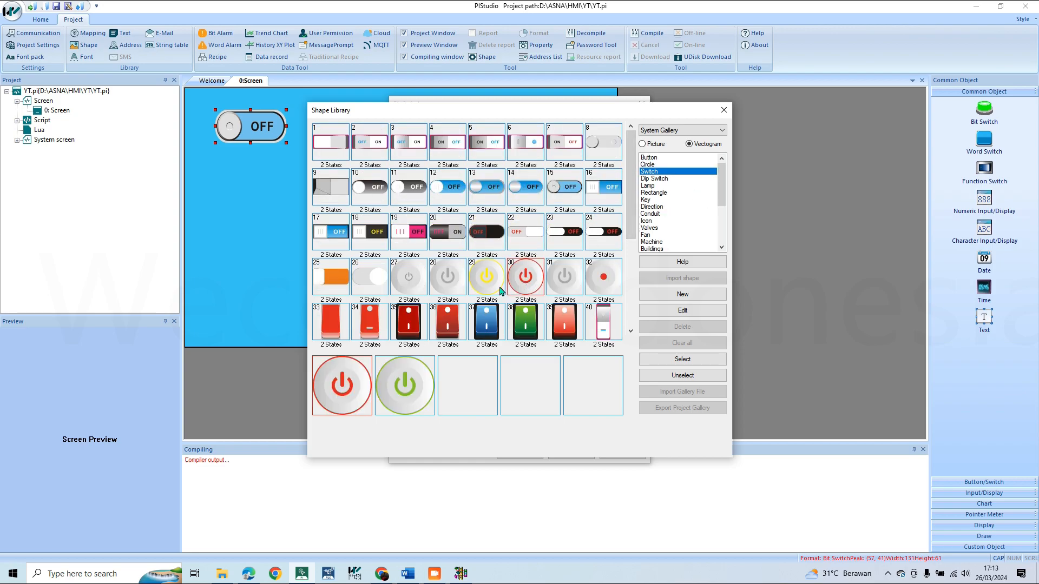
{"action": "left_click", "coordinate": [654, 361]}
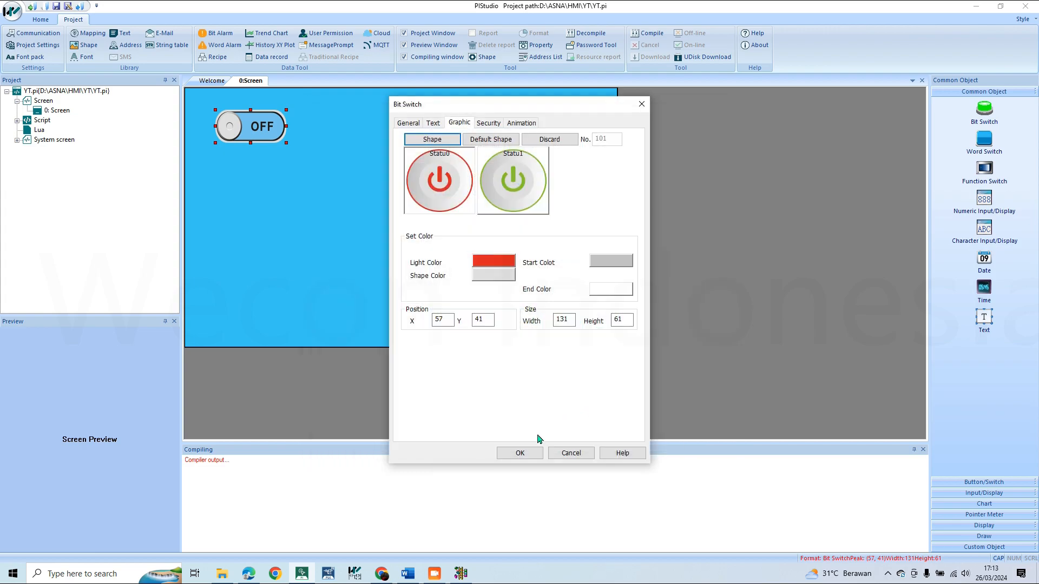
Set the bit switch's width and height to 50.
{"action": "double_click", "coordinate": [565, 321]}
{"action": "double_click", "coordinate": [622, 319]}
{"action": "type", "text": "50"}
{"action": "left_click", "coordinate": [500, 457]}
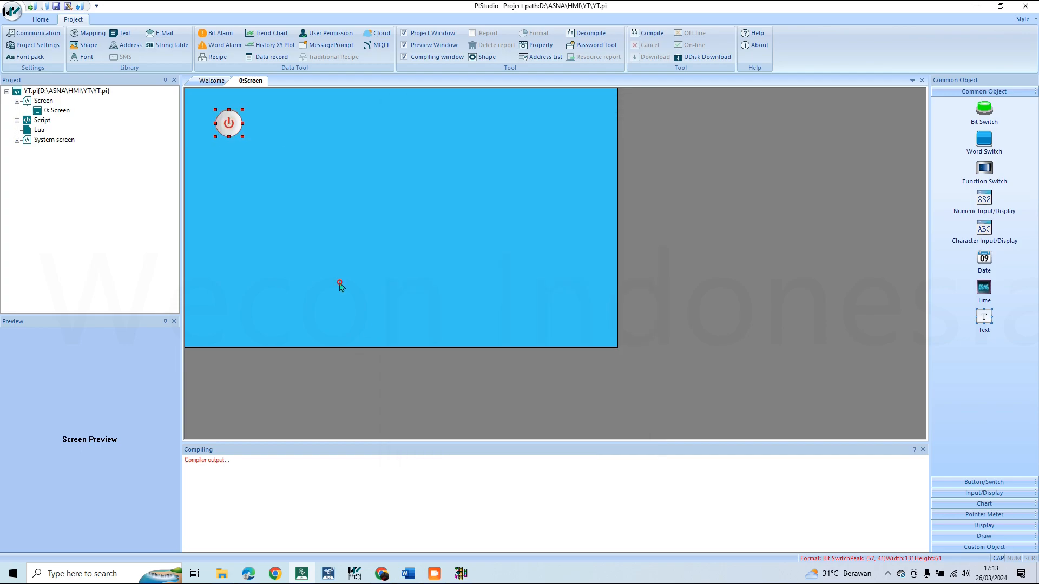
Enlarge the power button switch to about 82 by 77 and place a copy of it to its right.
{"action": "left_click_drag", "start_coordinate": [275, 164], "coordinate": [300, 135]}
Open the left bit switch's settings and check the address of the first contact in rung 0000 in RSLogix 500.
{"action": "double_click", "coordinate": [228, 133]}
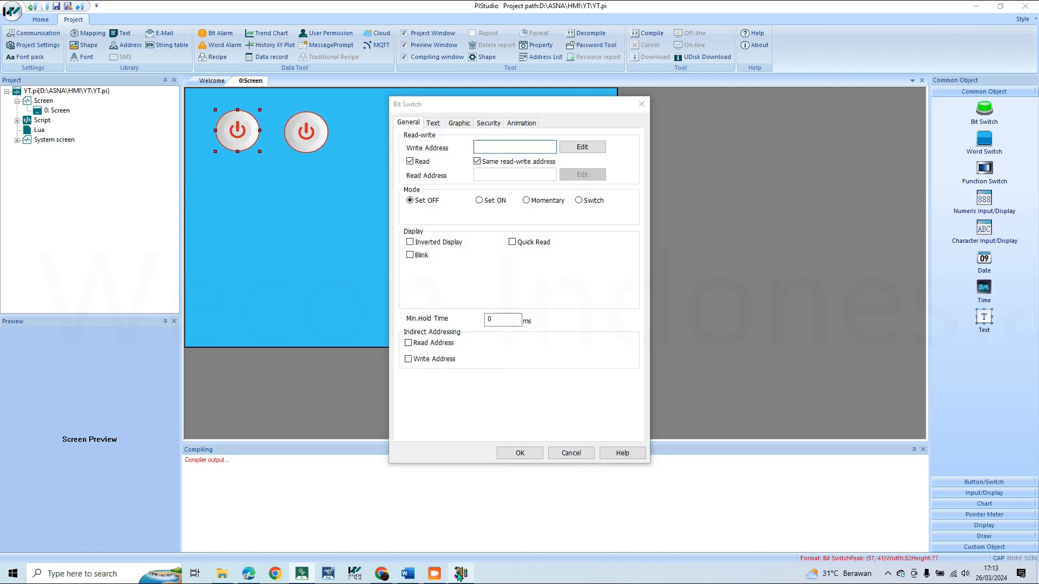
{"action": "left_click", "coordinate": [460, 573]}
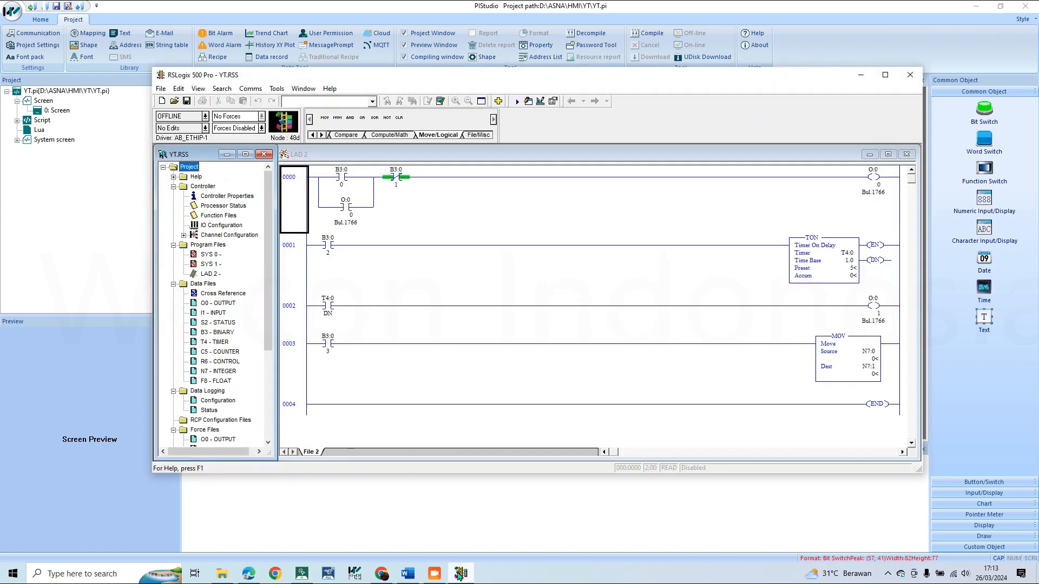
{"action": "left_click", "coordinate": [341, 178]}
{"action": "left_click", "coordinate": [460, 573]}
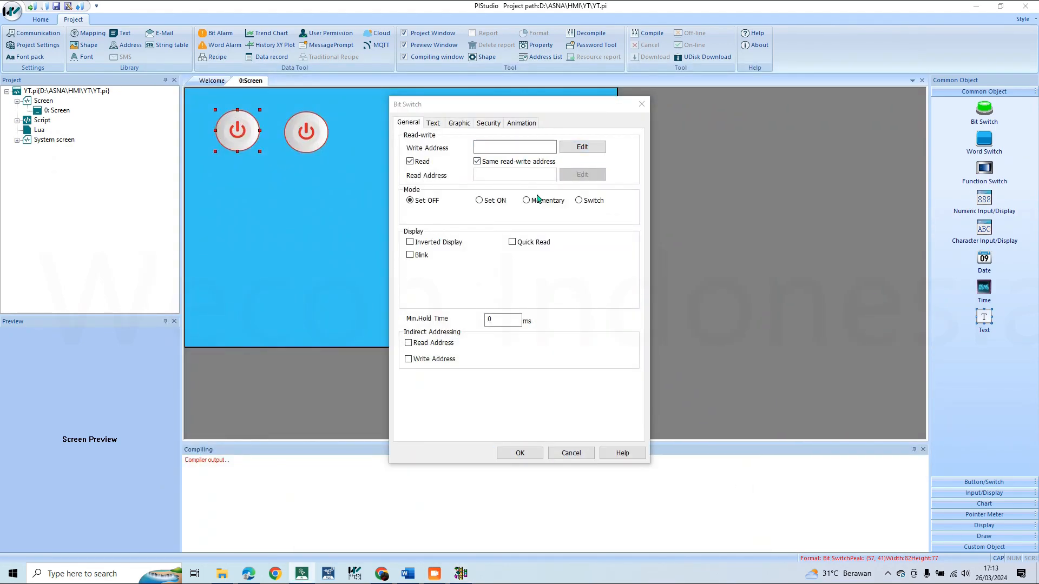
Set the left switch's write address to type B3, number 0.0 on the COM1 connection, with Momentary mode.
{"action": "left_click", "coordinate": [582, 147]}
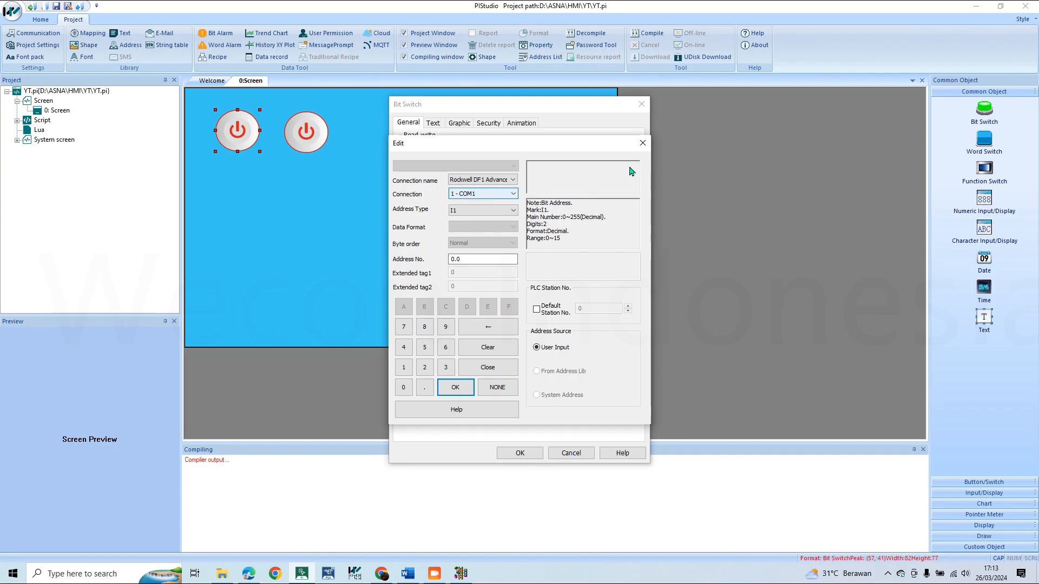
{"action": "left_click", "coordinate": [639, 143]}
{"action": "left_click", "coordinate": [479, 198]}
{"action": "left_click", "coordinate": [480, 197]}
{"action": "left_click", "coordinate": [484, 211]}
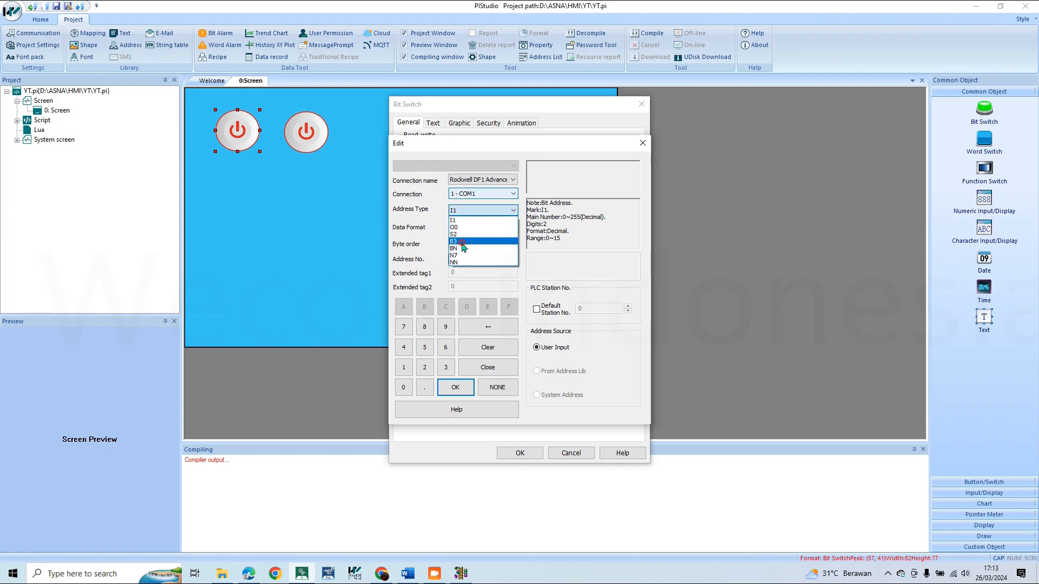
{"action": "left_click", "coordinate": [476, 258]}
{"action": "left_click", "coordinate": [474, 260]}
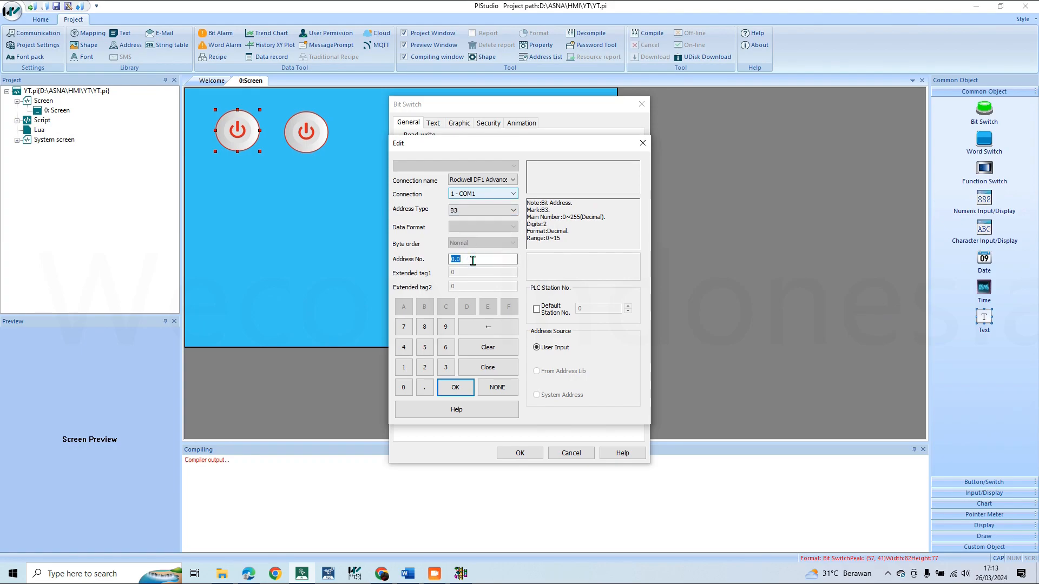
{"action": "type", "text": "30"}
{"action": "left_click", "coordinate": [455, 387]}
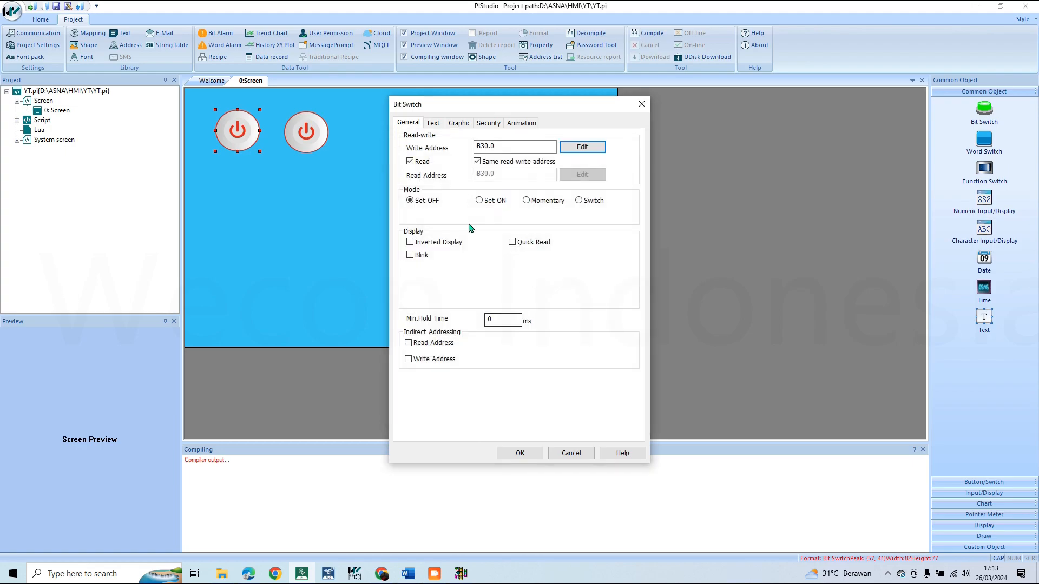
{"action": "left_click", "coordinate": [539, 203]}
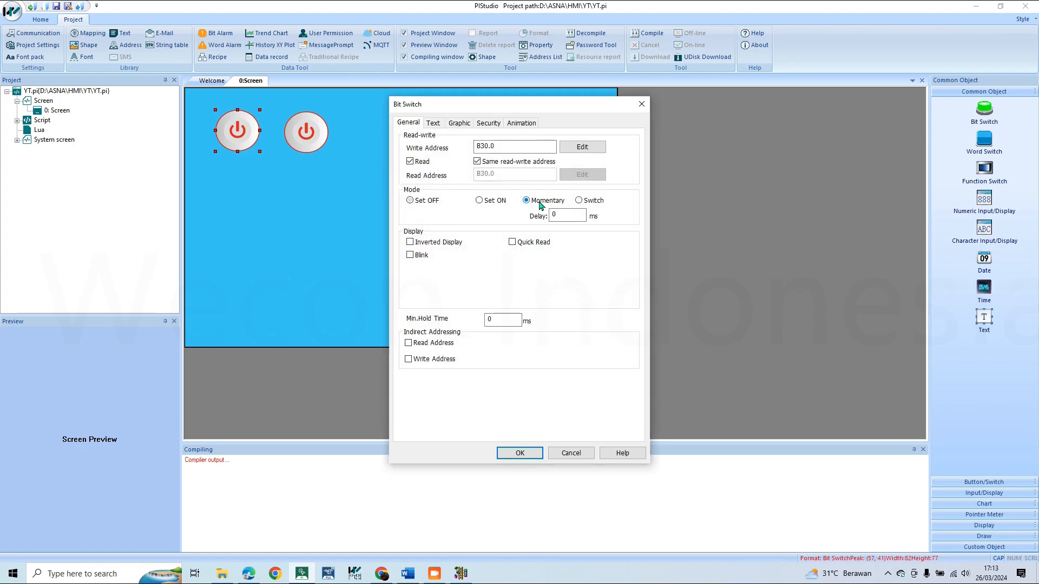
{"action": "left_click", "coordinate": [520, 453]}
Set the address type of the right bit switch's write address to B3 on the COM1 connection.
{"action": "left_click", "coordinate": [304, 135]}
{"action": "double_click", "coordinate": [302, 132]}
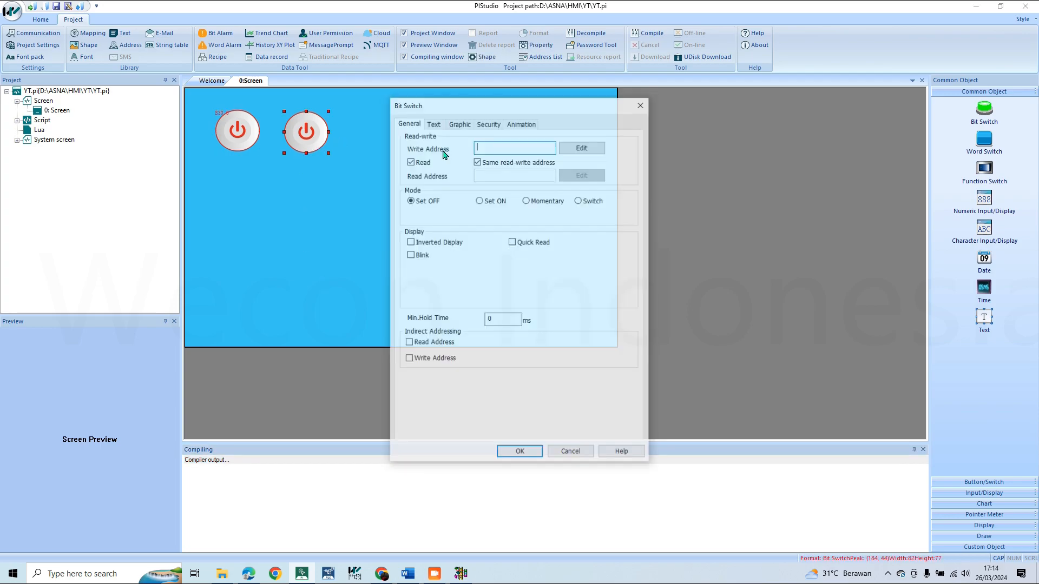
{"action": "left_click", "coordinate": [575, 154]}
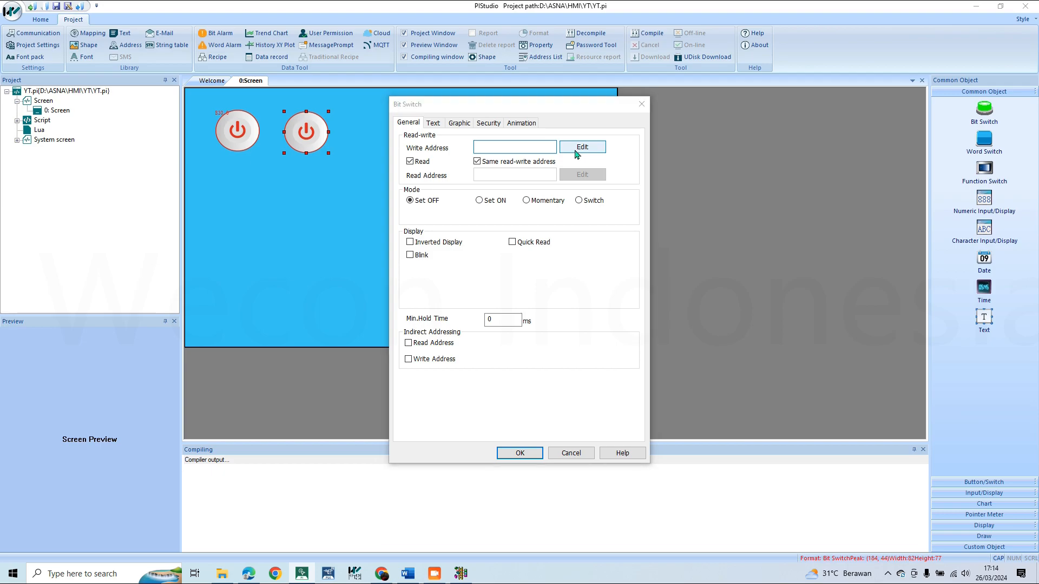
{"action": "left_click", "coordinate": [492, 196]}
{"action": "left_click", "coordinate": [492, 196]}
{"action": "left_click", "coordinate": [487, 210]}
{"action": "left_click", "coordinate": [468, 251]}
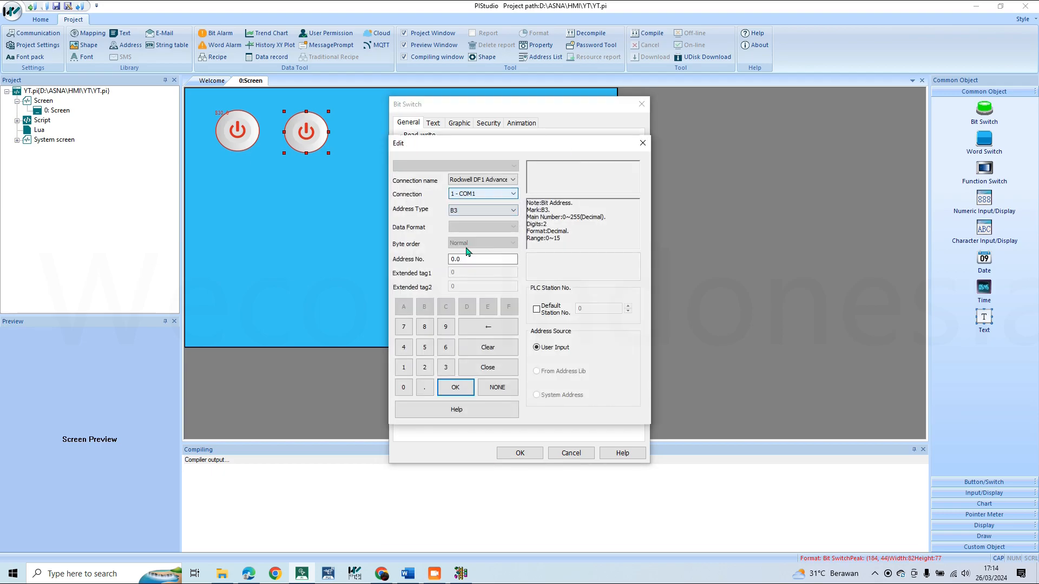
Switch to RSLogix 500 and check the address of the normally closed contact in rung 0000.
{"action": "left_click", "coordinate": [457, 574]}
{"action": "left_click", "coordinate": [454, 575]}
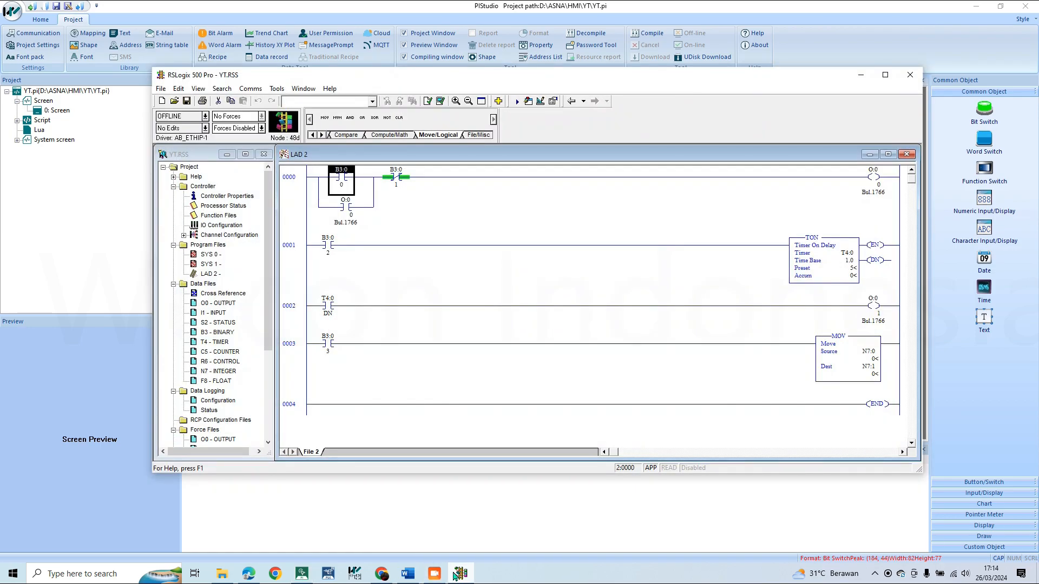
{"action": "left_click", "coordinate": [395, 182]}
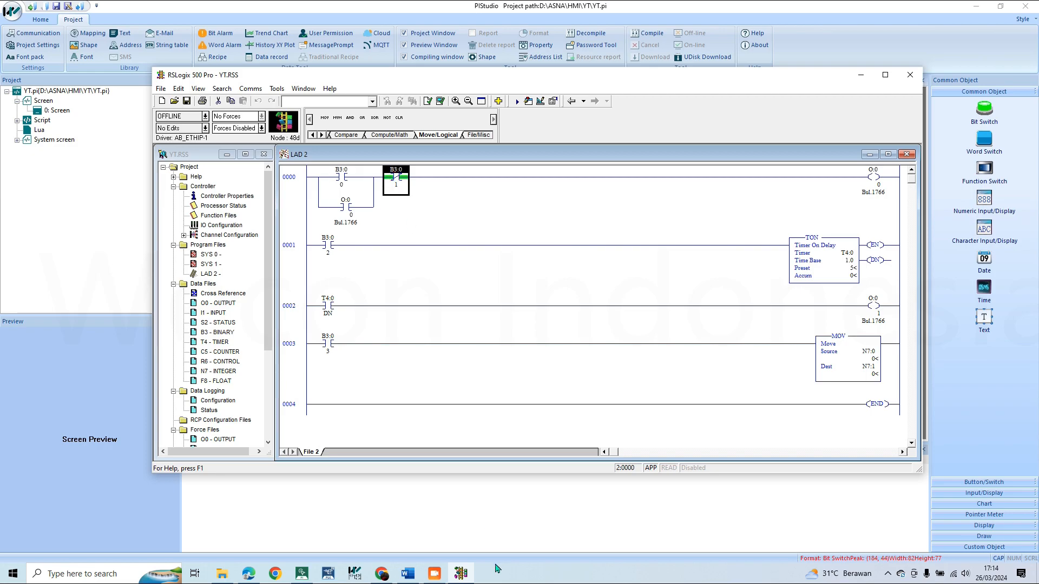
Set the right bit switch's write address number to 0.1 of type B3 and its mode to Momentary.
{"action": "left_click", "coordinate": [466, 578]}
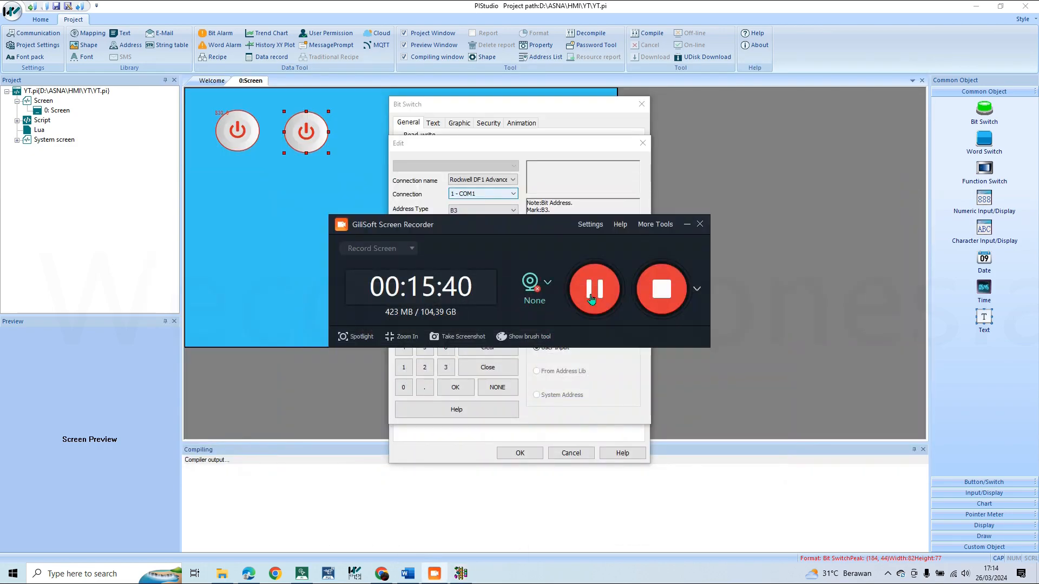
{"action": "left_click", "coordinate": [687, 224]}
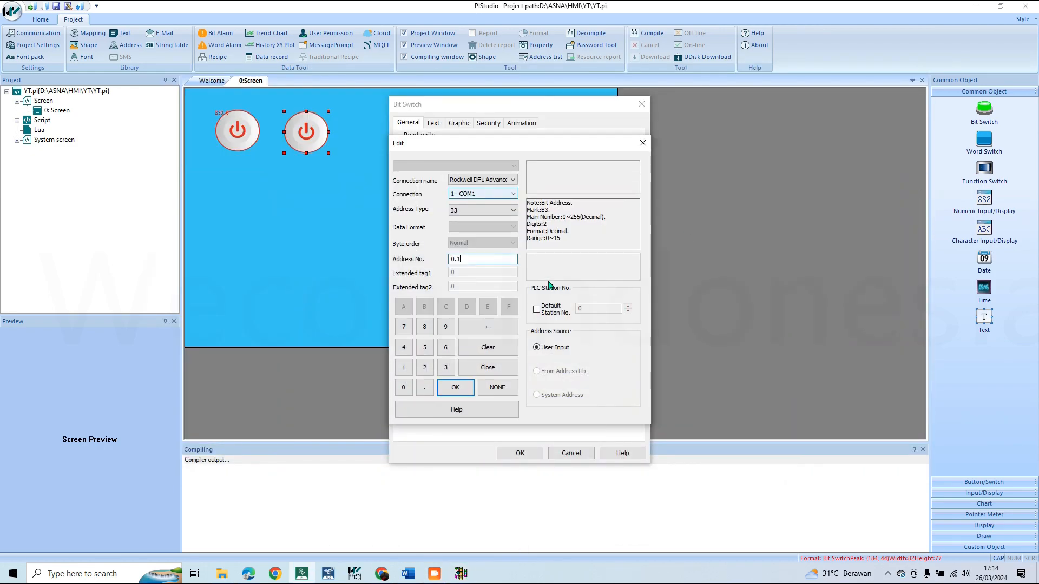
{"action": "left_click", "coordinate": [455, 387]}
{"action": "left_click", "coordinate": [519, 454]}
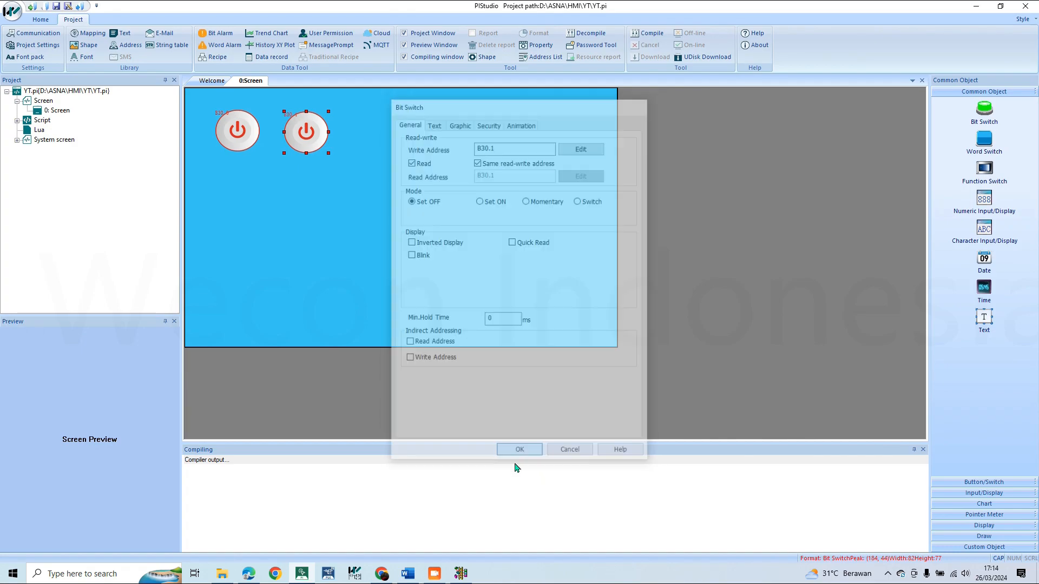
{"action": "double_click", "coordinate": [296, 133]}
{"action": "left_click", "coordinate": [545, 201]}
{"action": "left_click", "coordinate": [520, 452]}
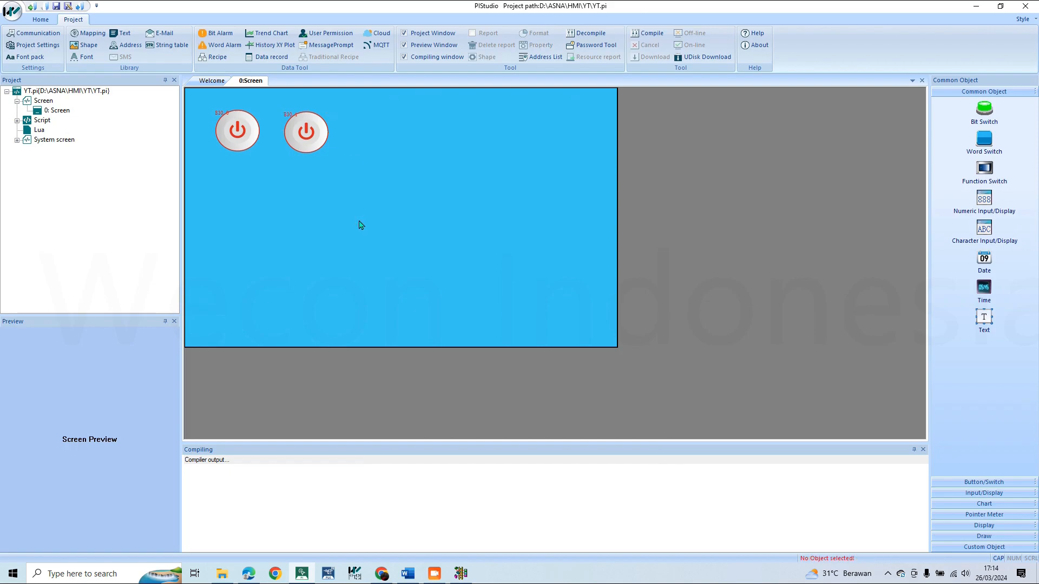
Draw a bit lamp about 135 × 90 to the right of the two switches.
{"action": "left_click", "coordinate": [983, 482]}
{"action": "left_click", "coordinate": [983, 151]}
{"action": "left_click_drag", "start_coordinate": [359, 115], "coordinate": [432, 163]}
Set the bit lamp's read address to type O0, number 0.0 on the COM1 connection.
{"action": "double_click", "coordinate": [412, 146]}
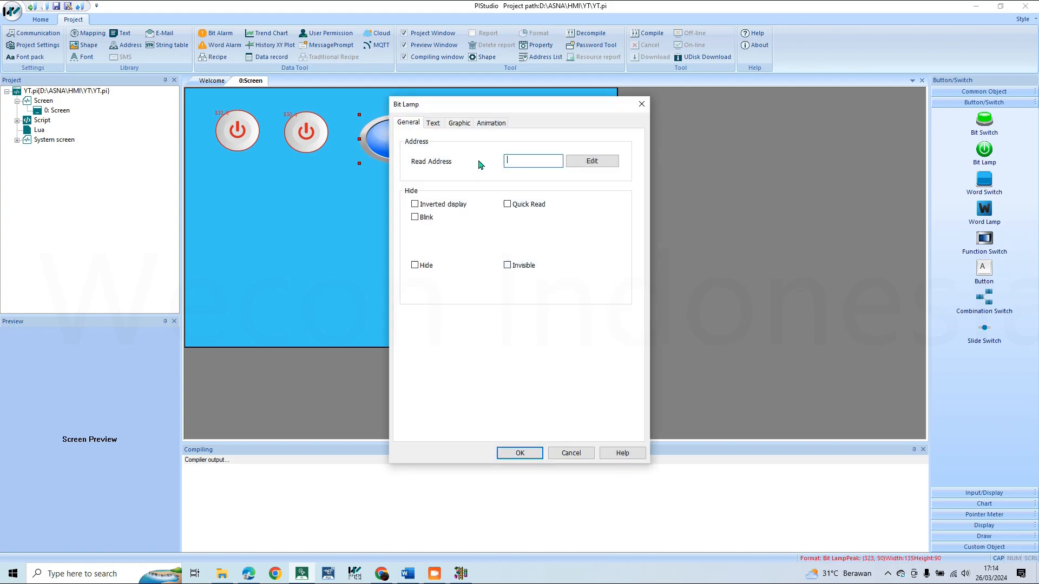
{"action": "left_click", "coordinate": [593, 161]}
{"action": "left_click", "coordinate": [487, 210]}
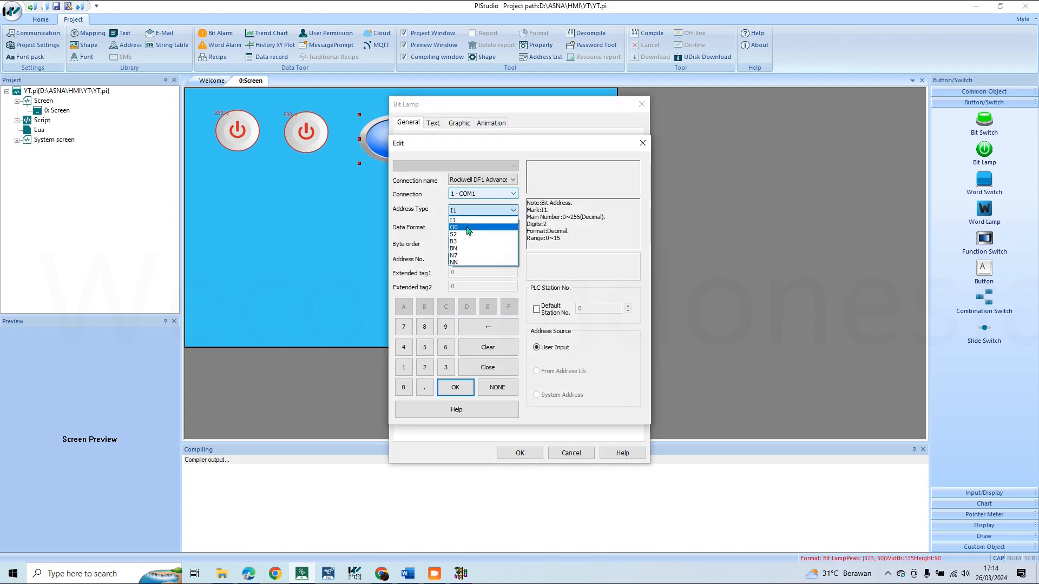
{"action": "left_click", "coordinate": [464, 230]}
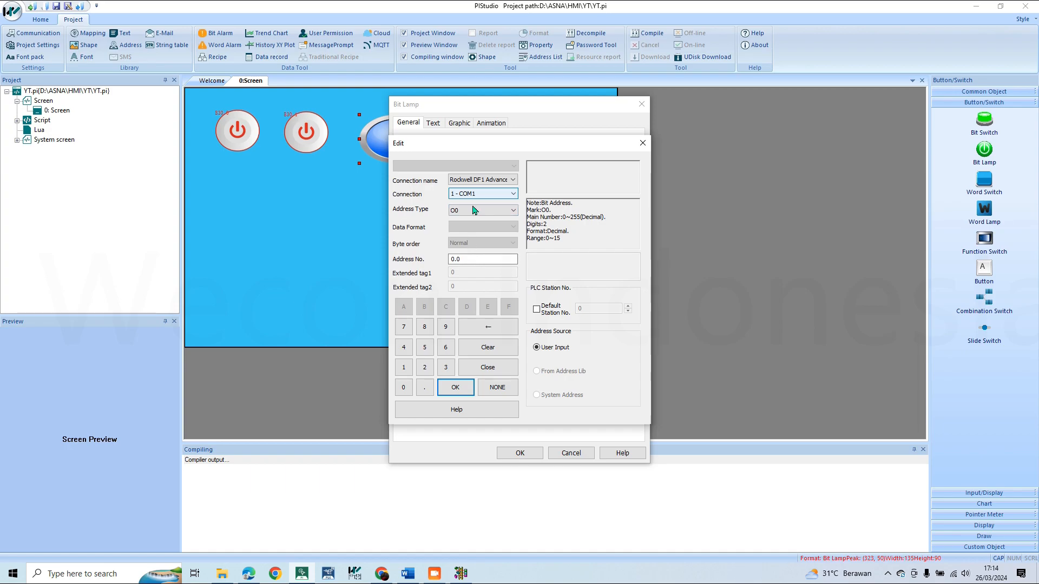
{"action": "left_click", "coordinate": [455, 387]}
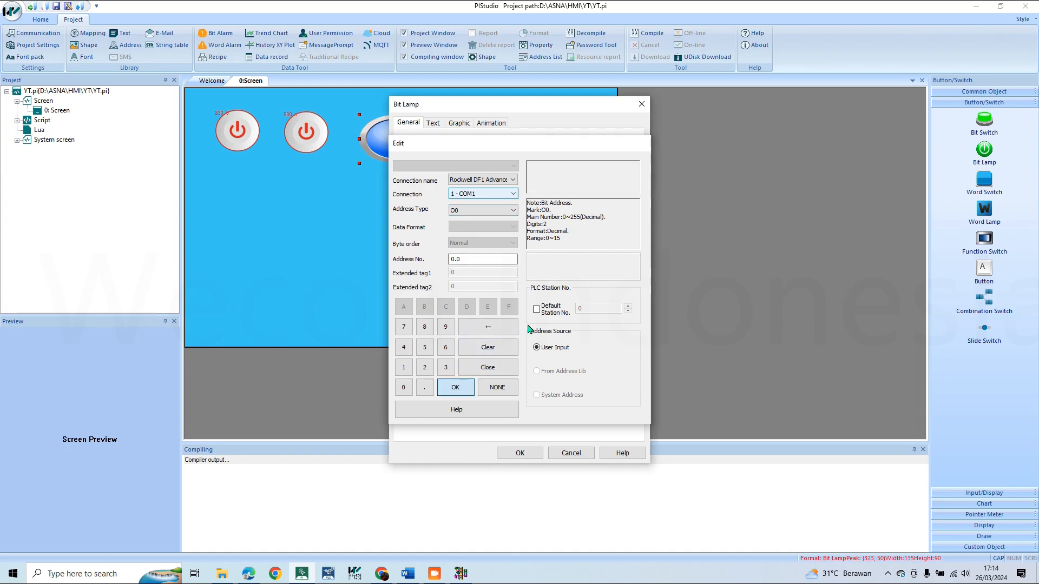
{"action": "left_click", "coordinate": [519, 453]}
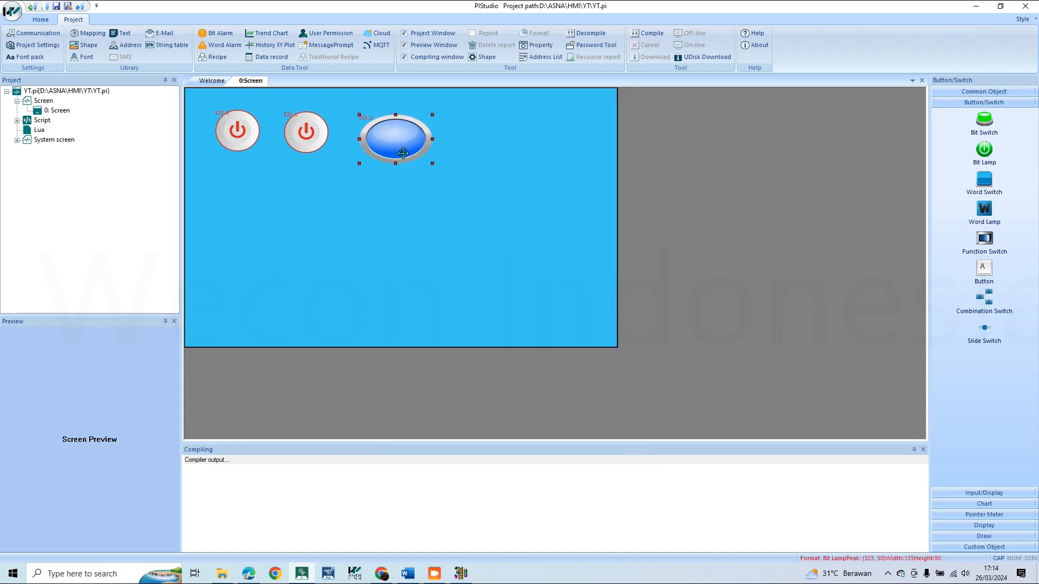
Resize the lamp to about 111 × 103 and rearrange the objects with the two switches stacked and the lamp to their right.
{"action": "left_click_drag", "start_coordinate": [429, 165], "coordinate": [420, 171]}
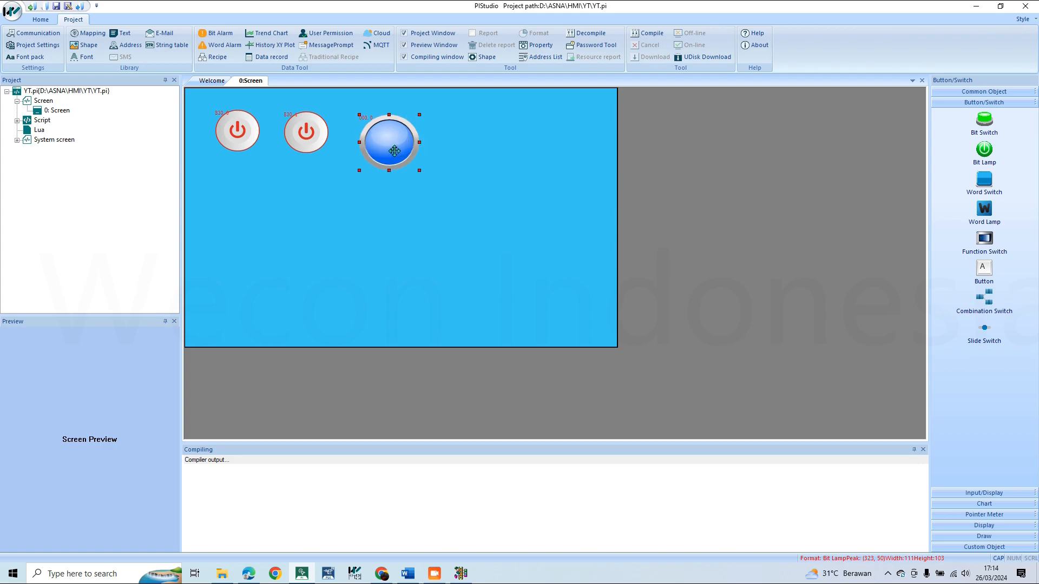
{"action": "left_click", "coordinate": [296, 143]}
{"action": "left_click_drag", "start_coordinate": [312, 130], "coordinate": [241, 181]}
{"action": "left_click", "coordinate": [388, 133]}
{"action": "left_click_drag", "start_coordinate": [403, 128], "coordinate": [348, 142]}
{"action": "mouse_move", "coordinate": [234, 138]}
{"action": "left_mouse_down"}
{"action": "mouse_move", "coordinate": [243, 136]}
{"action": "mouse_move", "coordinate": [237, 130]}
{"action": "left_mouse_up"}
{"action": "left_click_drag", "start_coordinate": [235, 181], "coordinate": [241, 192]}
{"action": "left_click_drag", "start_coordinate": [349, 134], "coordinate": [334, 144]}
{"action": "left_click", "coordinate": [377, 155]}
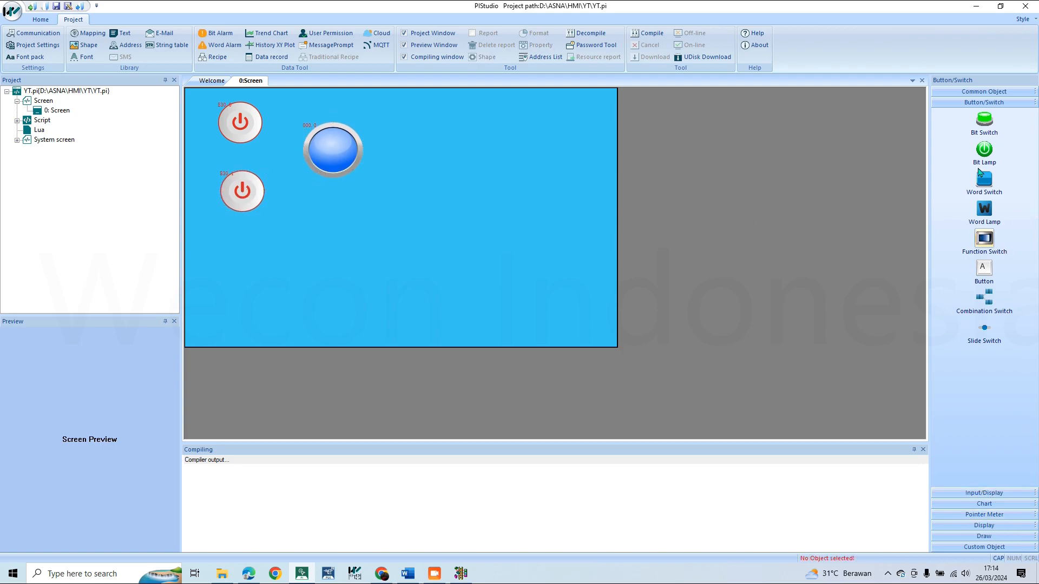
Add a text object reading START to the screen.
{"action": "left_click", "coordinate": [983, 92]}
{"action": "left_click_drag", "start_coordinate": [379, 190], "coordinate": [432, 215]}
{"action": "double_click", "coordinate": [419, 194]}
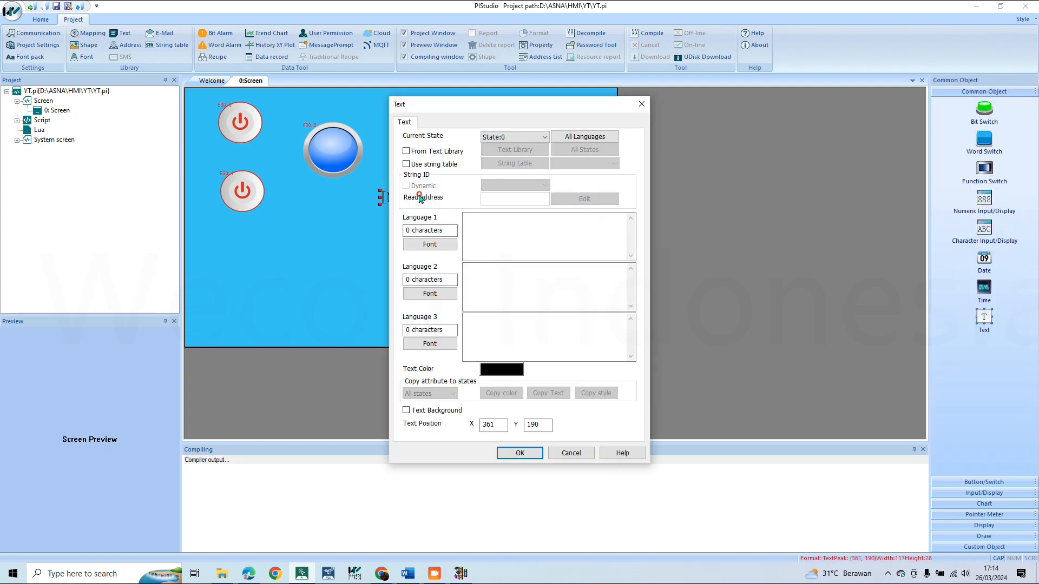
{"action": "left_click", "coordinate": [518, 453]}
Place the START label below the upper switch and a copy below the lower switch, changing the copy's text to STOP.
{"action": "left_click_drag", "start_coordinate": [402, 196], "coordinate": [248, 221]}
{"action": "key", "text": "ctrl+v"}
{"action": "double_click", "coordinate": [247, 222]}
{"action": "left_click", "coordinate": [517, 223]}
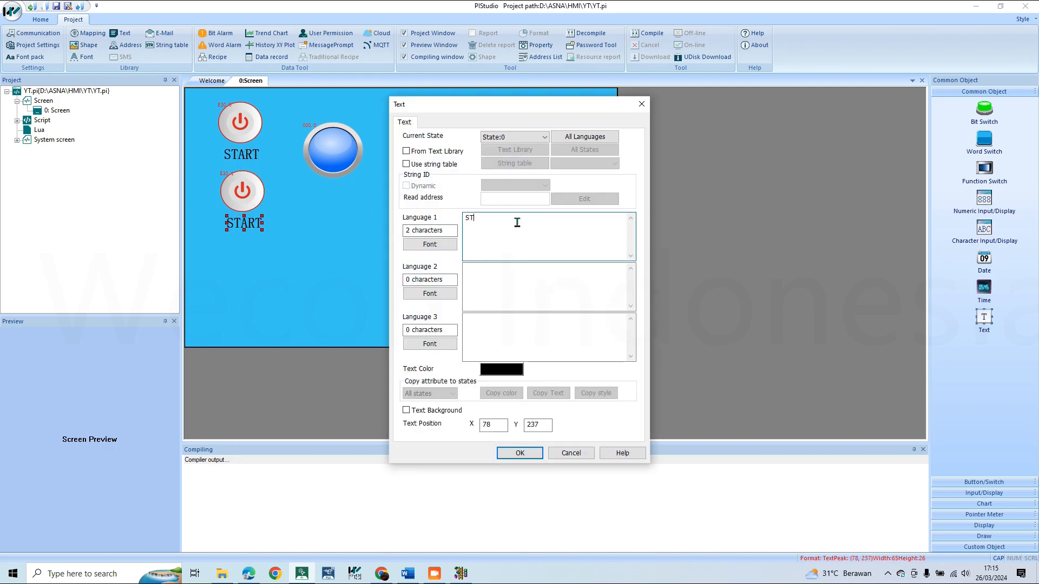
{"action": "left_click", "coordinate": [519, 454]}
Align both switches and their START and STOP labels on a common vertical centre line.
{"action": "left_click", "coordinate": [245, 178]}
{"action": "left_click", "coordinate": [242, 166]}
{"action": "left_click", "coordinate": [240, 154]}
{"action": "left_click_drag", "start_coordinate": [203, 104], "coordinate": [285, 249]}
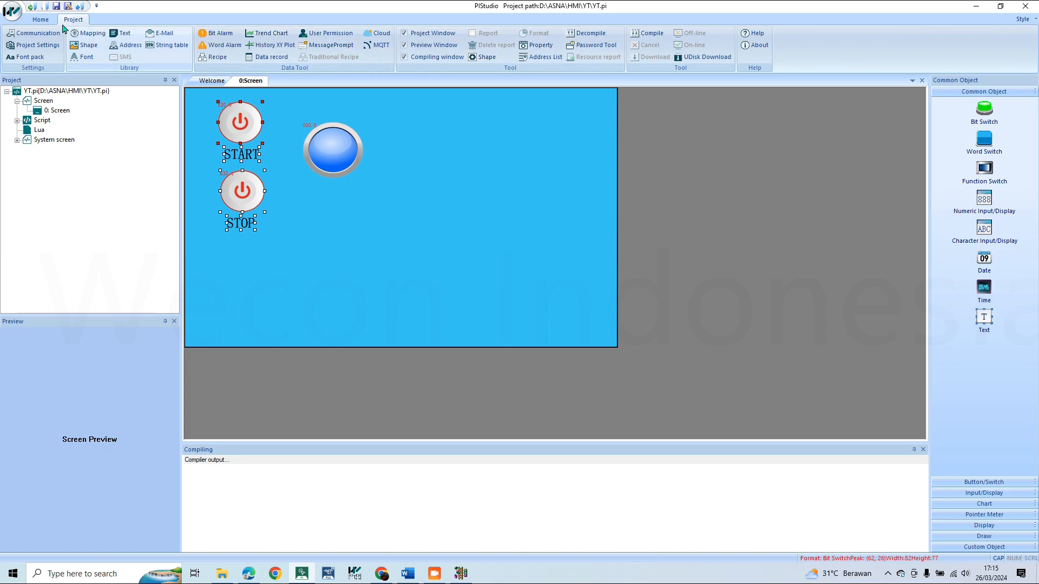
{"action": "left_click", "coordinate": [41, 20]}
Move the lamp slightly closer to the switches and place a copy of the STOP label below it, changed to RUN.
{"action": "left_click", "coordinate": [333, 156]}
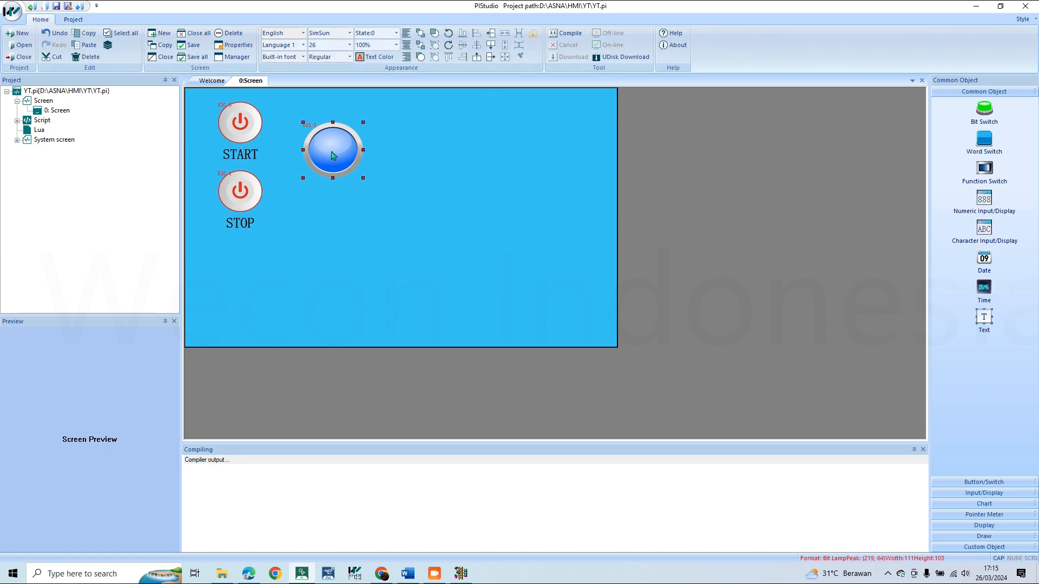
{"action": "left_click_drag", "start_coordinate": [333, 155], "coordinate": [317, 159]}
{"action": "left_click", "coordinate": [243, 223]}
{"action": "key", "text": "ctrl+c"}
{"action": "key", "text": "ctrl+v"}
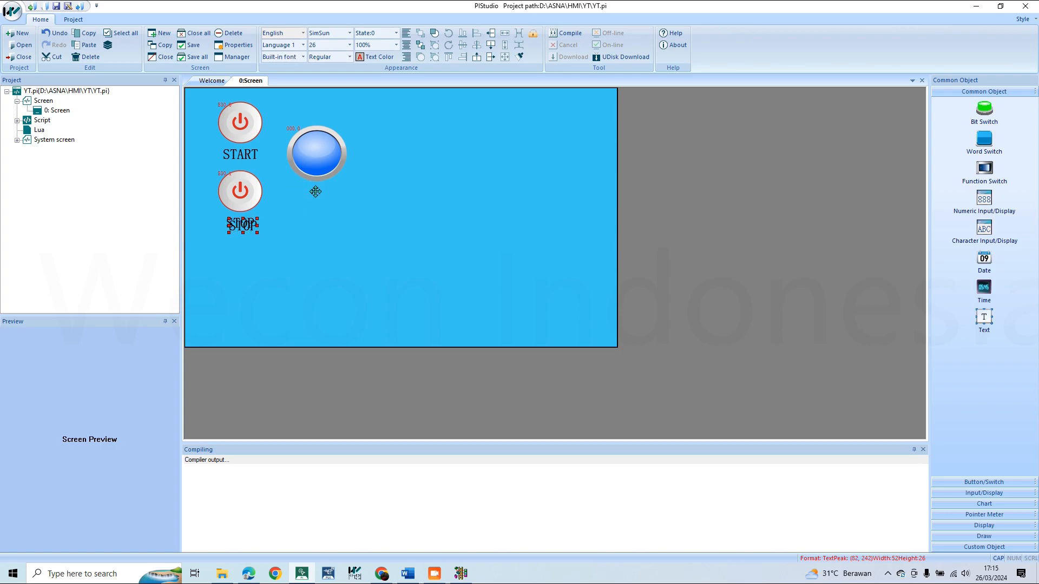
{"action": "left_click", "coordinate": [317, 193]}
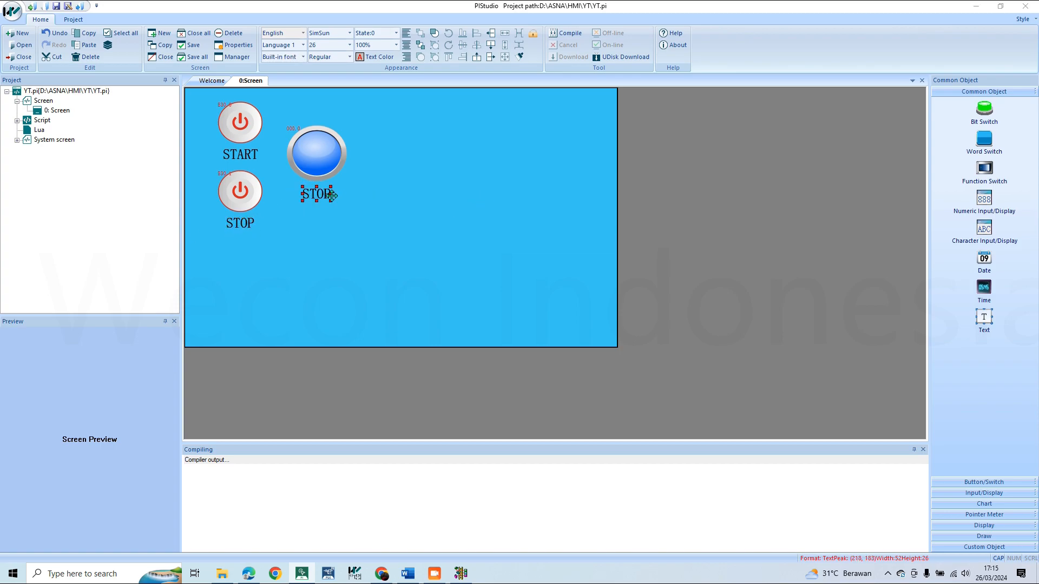
{"action": "double_click", "coordinate": [331, 195]}
{"action": "type", "text": "RUN"}
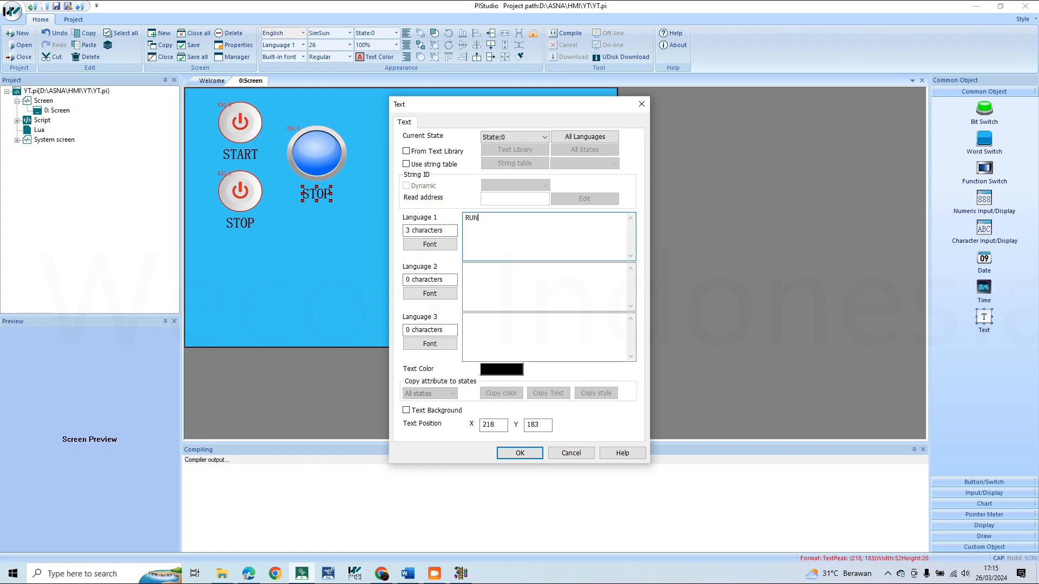
{"action": "left_click", "coordinate": [520, 453]}
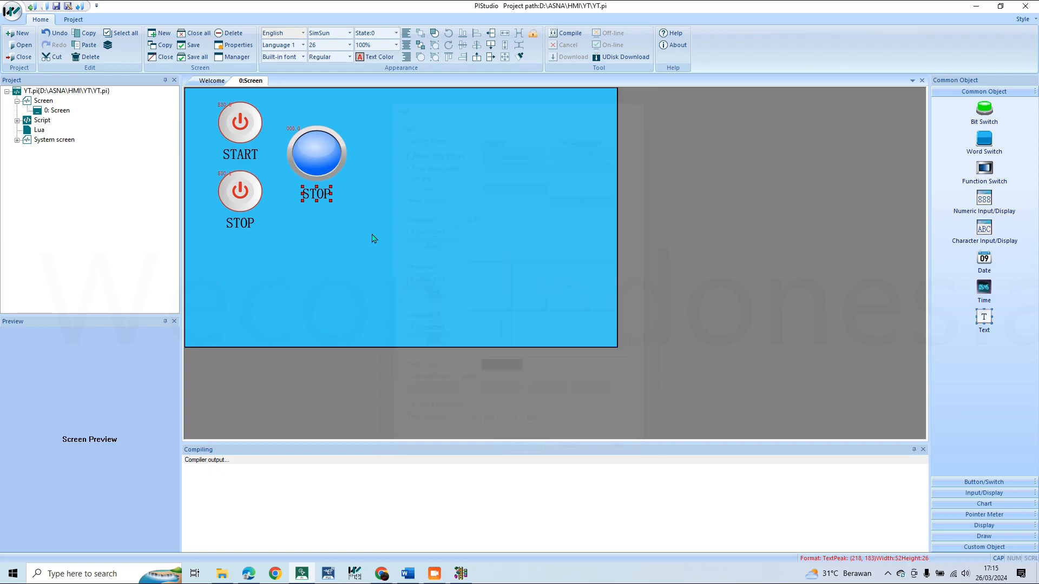
Centre the lamp and its RUN label on a common vertical line and stretch the lamp slightly upward.
{"action": "left_click", "coordinate": [314, 195]}
{"action": "left_click", "coordinate": [394, 132]}
{"action": "left_click", "coordinate": [321, 155]}
{"action": "left_click", "coordinate": [322, 207]}
{"action": "left_click", "coordinate": [317, 197]}
{"action": "left_click", "coordinate": [321, 163], "text": "ctrl"}
{"action": "left_click", "coordinate": [477, 45]}
{"action": "left_click", "coordinate": [469, 149]}
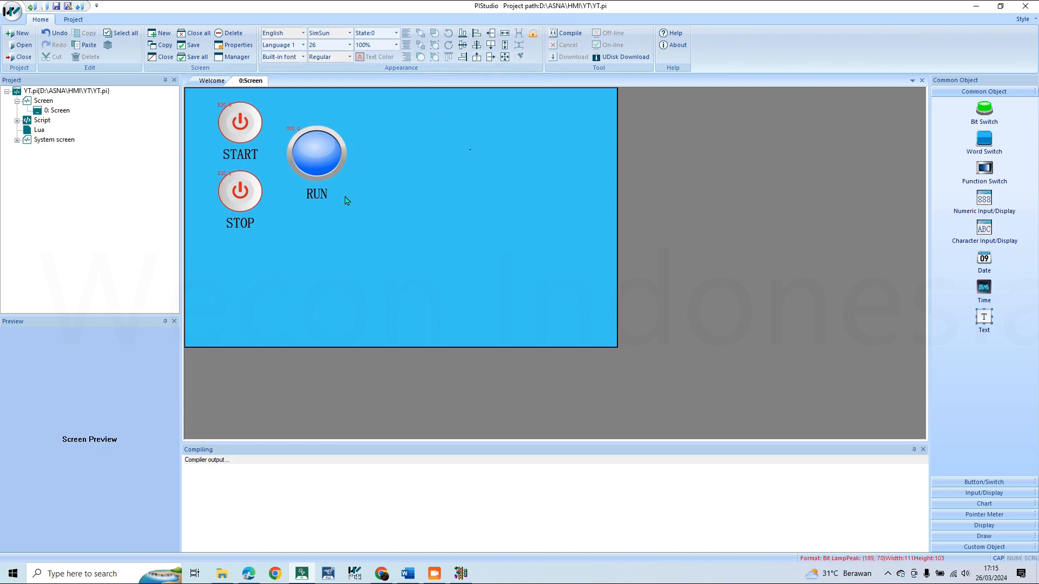
{"action": "left_click", "coordinate": [340, 148]}
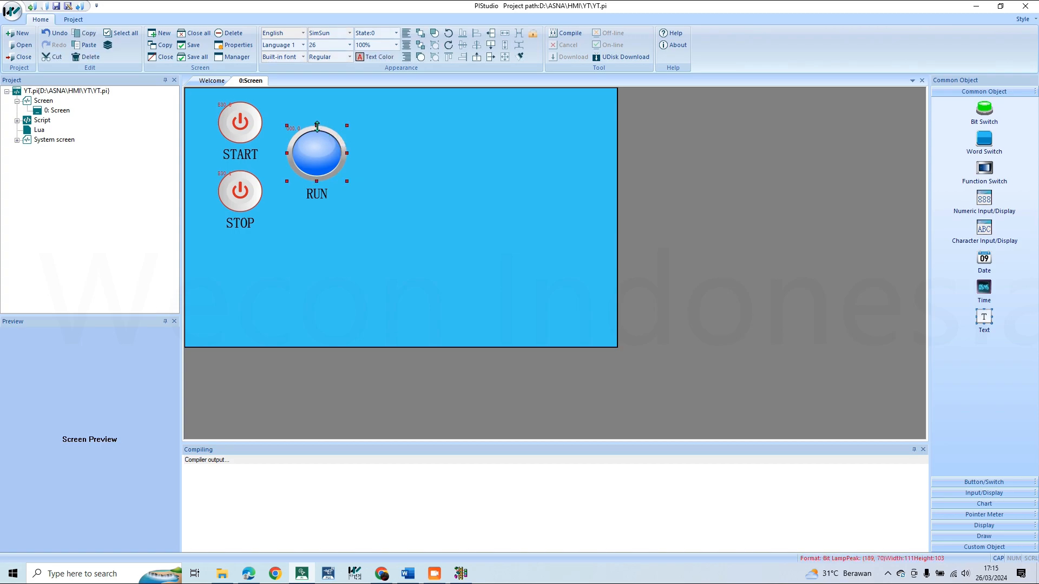
{"action": "left_click", "coordinate": [419, 131]}
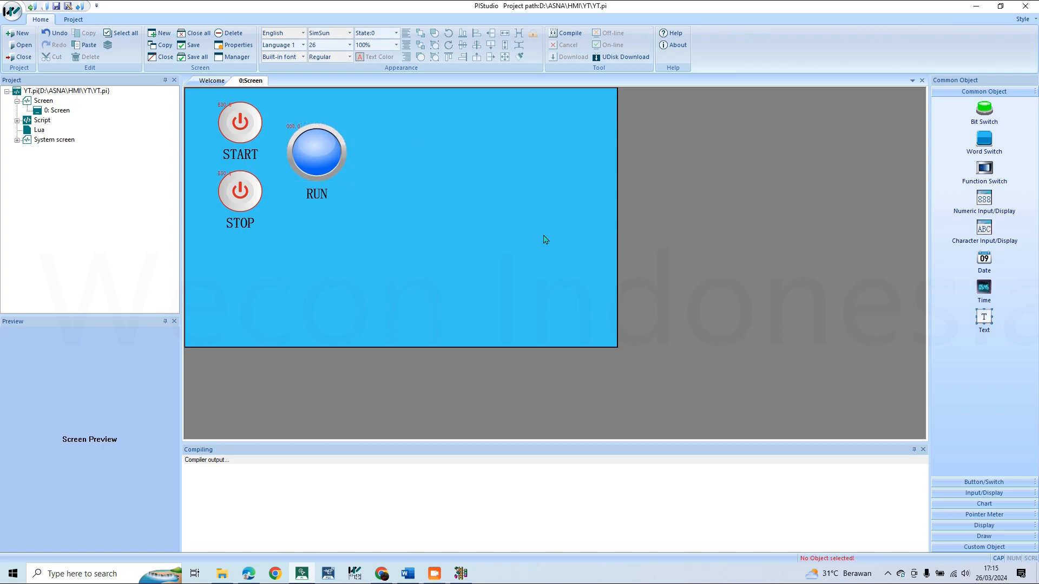
Copy the START bit switch and place the copy to the right of the lamp, near the screen's upper edge.
{"action": "left_click", "coordinate": [240, 117]}
{"action": "left_click", "coordinate": [230, 127]}
{"action": "key", "text": "ctrl+c"}
{"action": "key", "text": "ctrl+v"}
{"action": "left_click", "coordinate": [450, 132]}
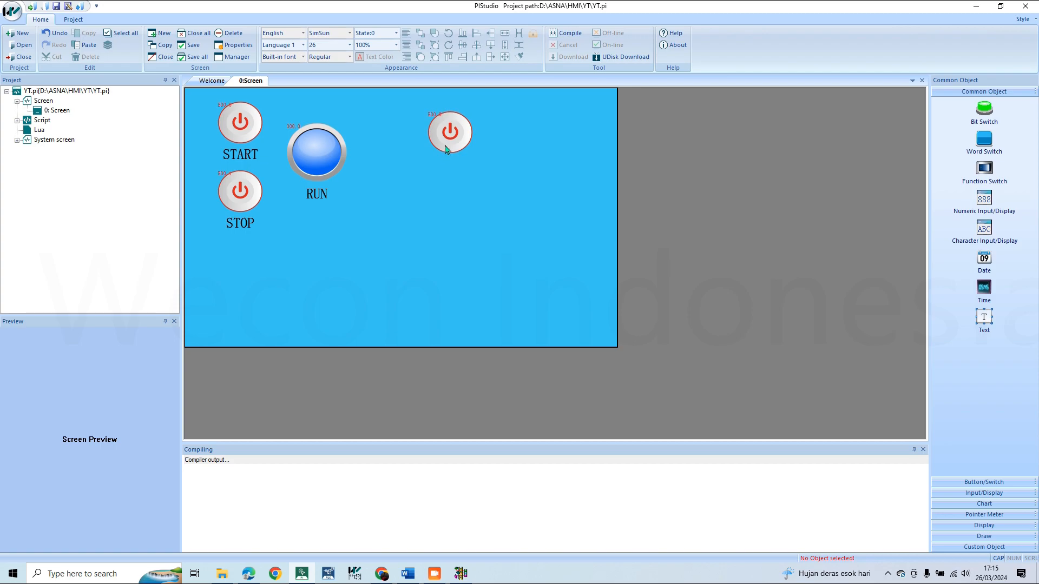
Switch to RSLogix 500 and check the contact address in rung 0001 and the output of rung 0002.
{"action": "left_click", "coordinate": [459, 574]}
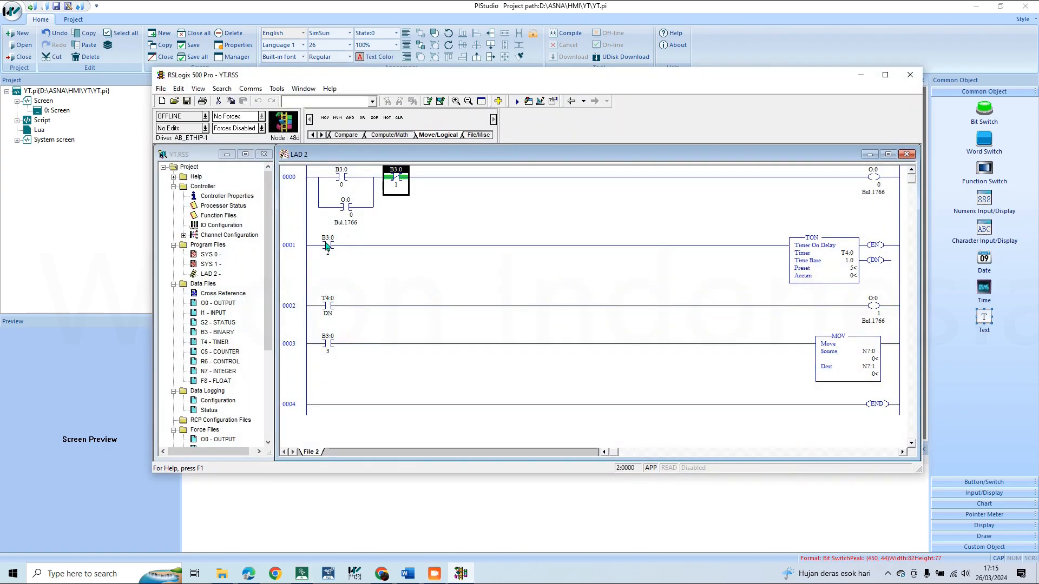
{"action": "left_click", "coordinate": [328, 246]}
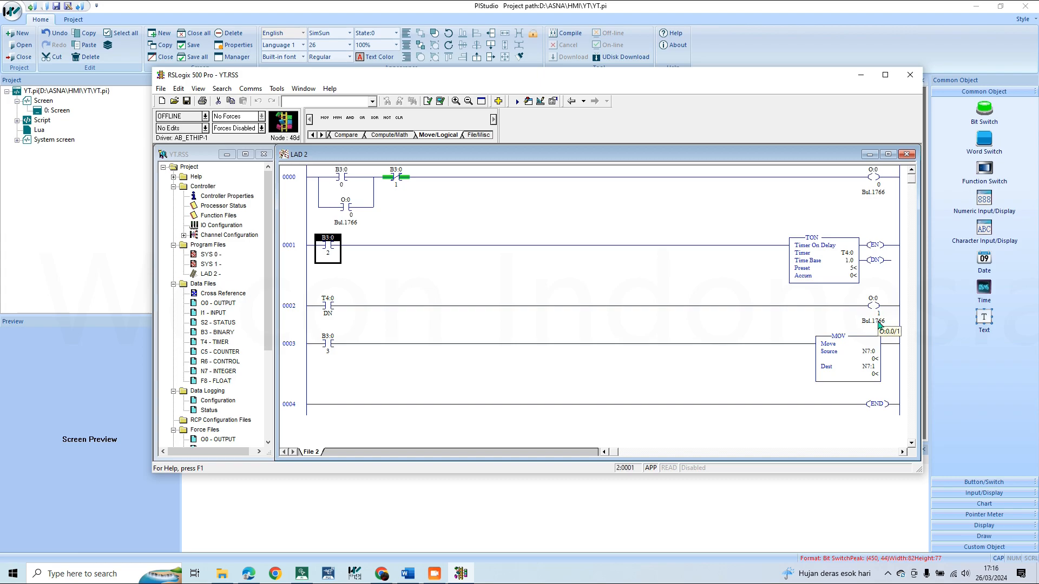
{"action": "left_click", "coordinate": [737, 48]}
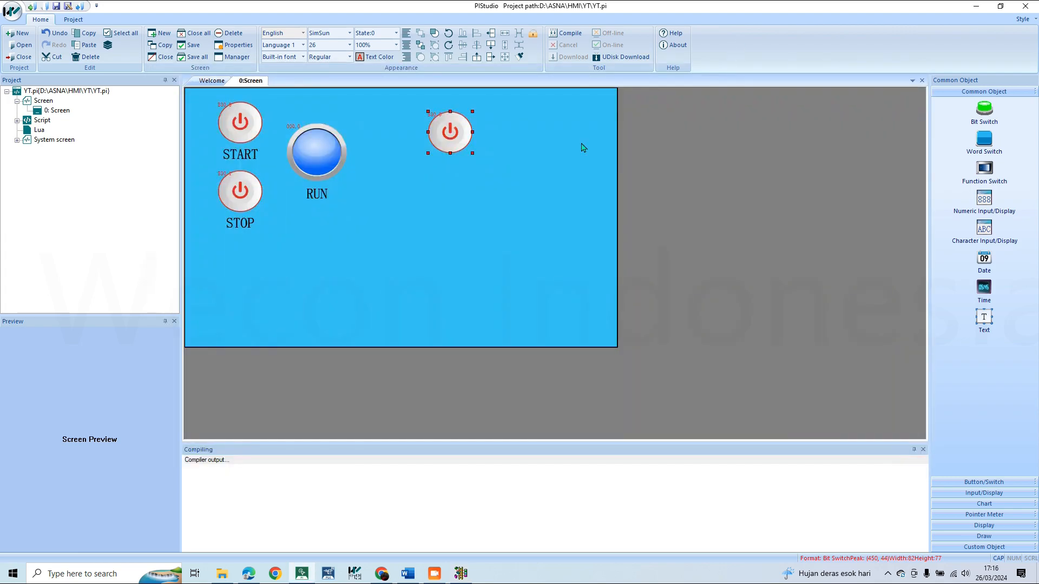
Set the copied switch's write address to B30.2, matching rung 0001 in RSLogix 500, and its mode to Switch.
{"action": "double_click", "coordinate": [450, 130]}
{"action": "left_click", "coordinate": [520, 147]}
{"action": "left_click", "coordinate": [461, 572]}
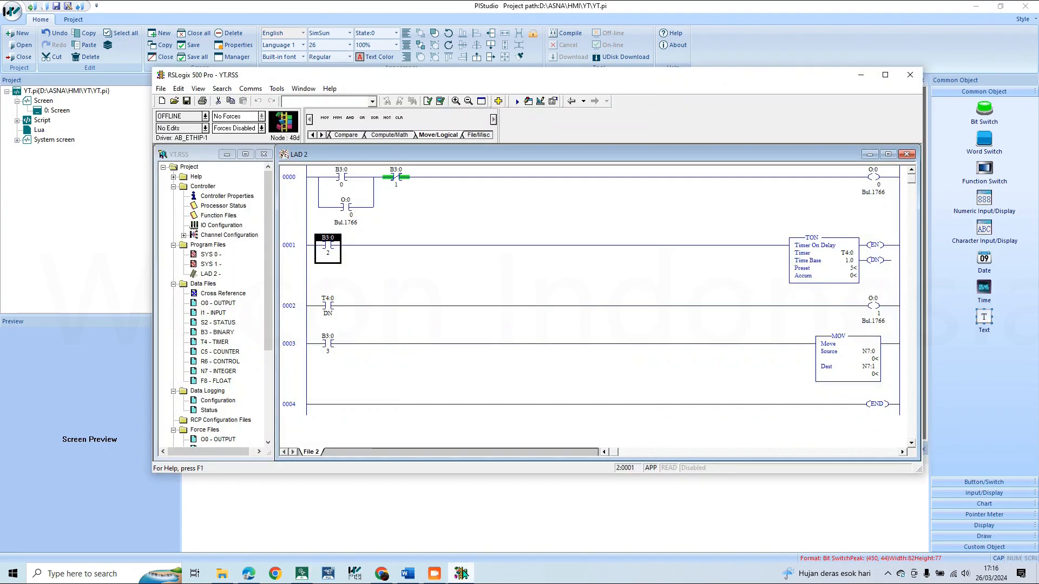
{"action": "left_click", "coordinate": [461, 572]}
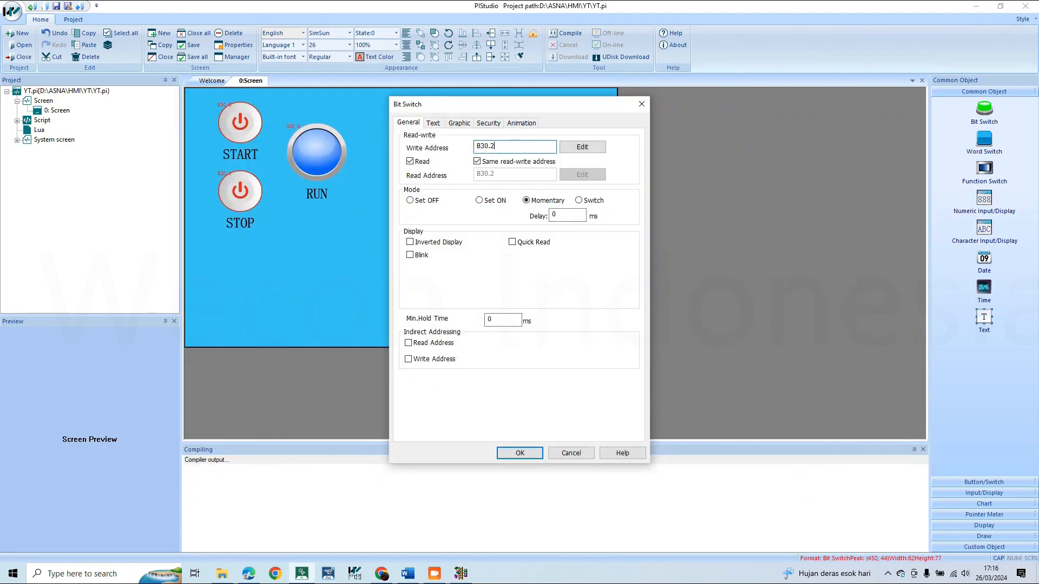
{"action": "left_click", "coordinate": [579, 201]}
{"action": "left_click", "coordinate": [519, 452]}
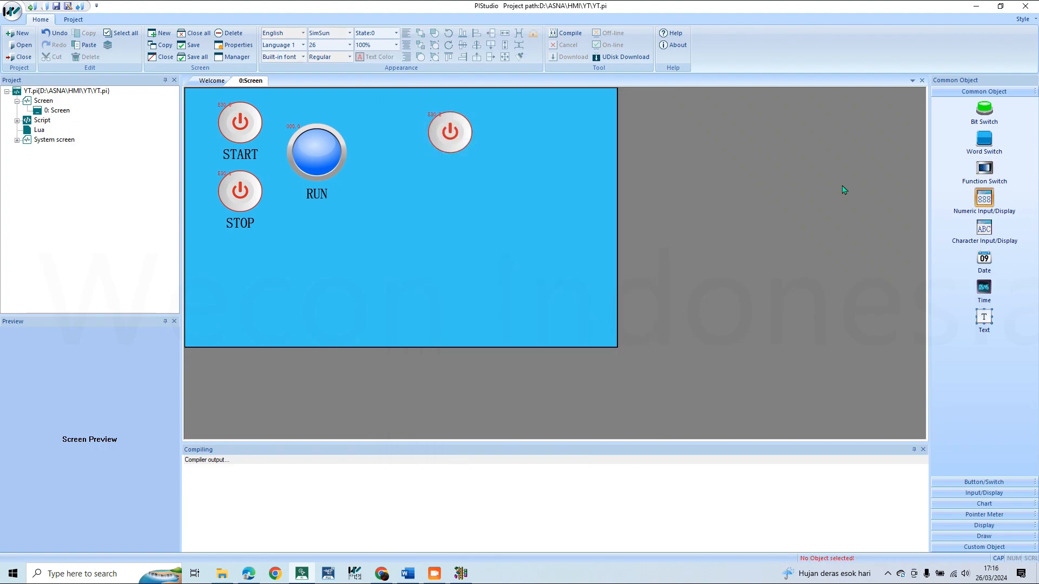
Draw a numeric input/display object about 133 × 62 to the right of the new switch and open its settings.
{"action": "left_click", "coordinate": [983, 198]}
{"action": "left_click_drag", "start_coordinate": [500, 109], "coordinate": [572, 143]}
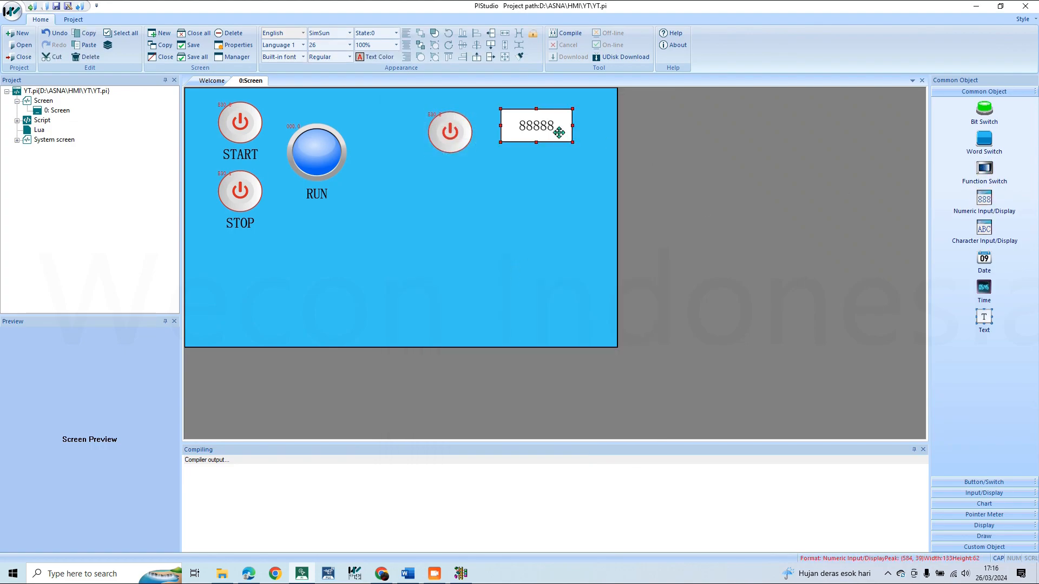
{"action": "double_click", "coordinate": [552, 130]}
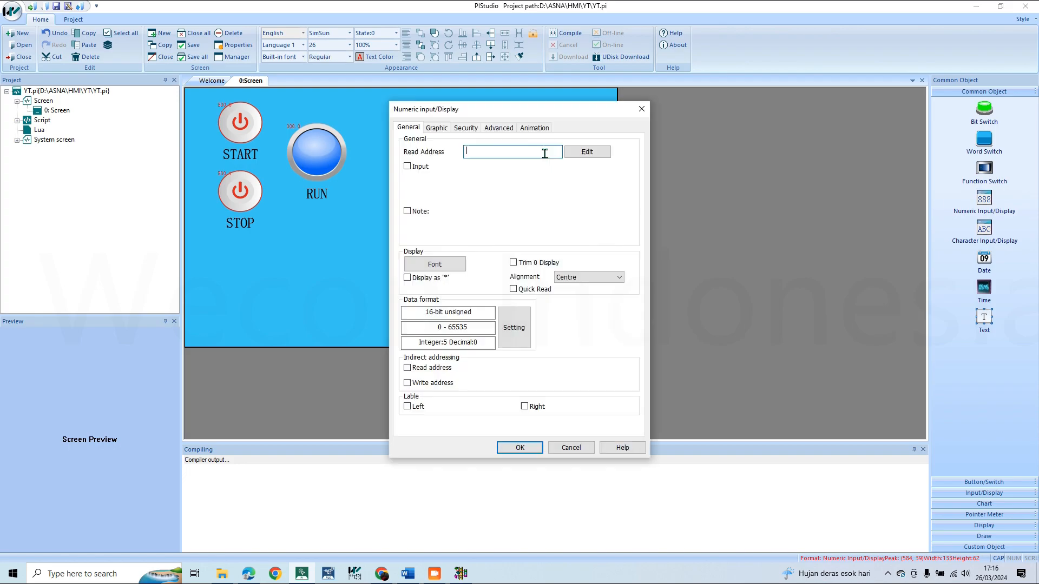
Set the numeric display's read address to T4S0, checking timer T4:0 in RSLogix 500, and enable Input with the same read-write address.
{"action": "left_click", "coordinate": [591, 151]}
{"action": "left_click", "coordinate": [480, 210]}
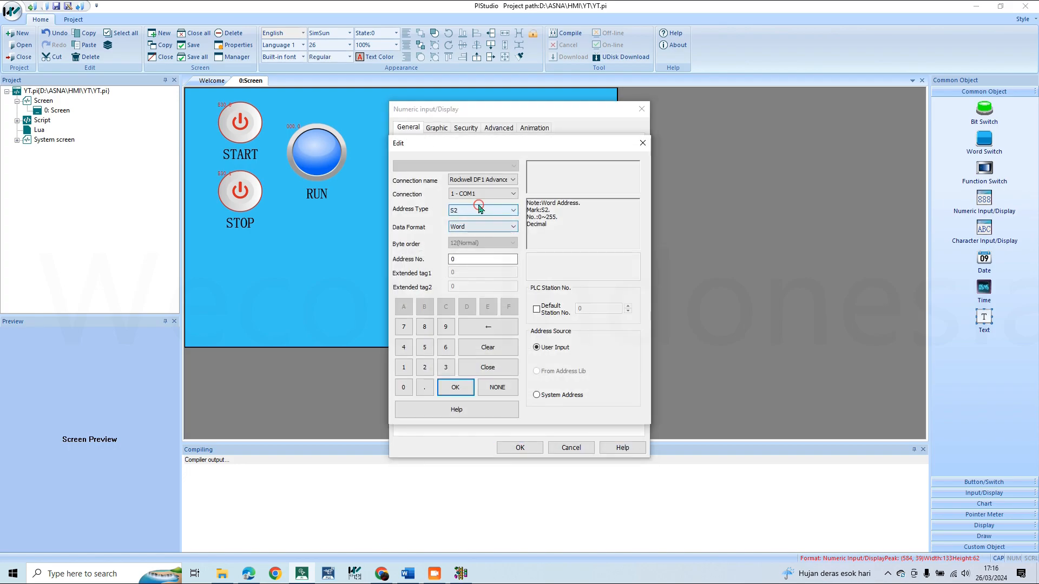
{"action": "left_click", "coordinate": [474, 227]}
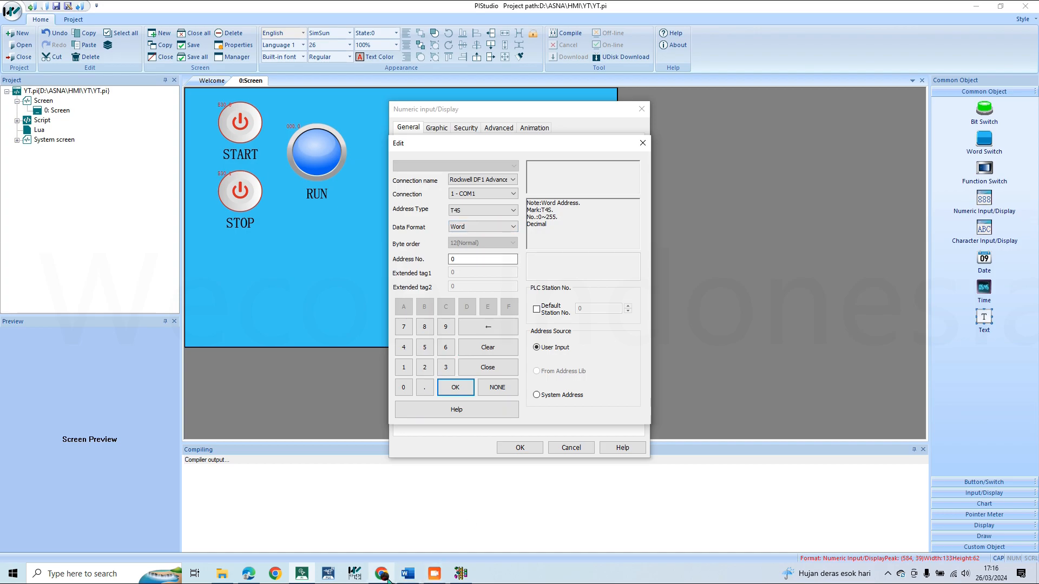
{"action": "left_click", "coordinate": [302, 573]}
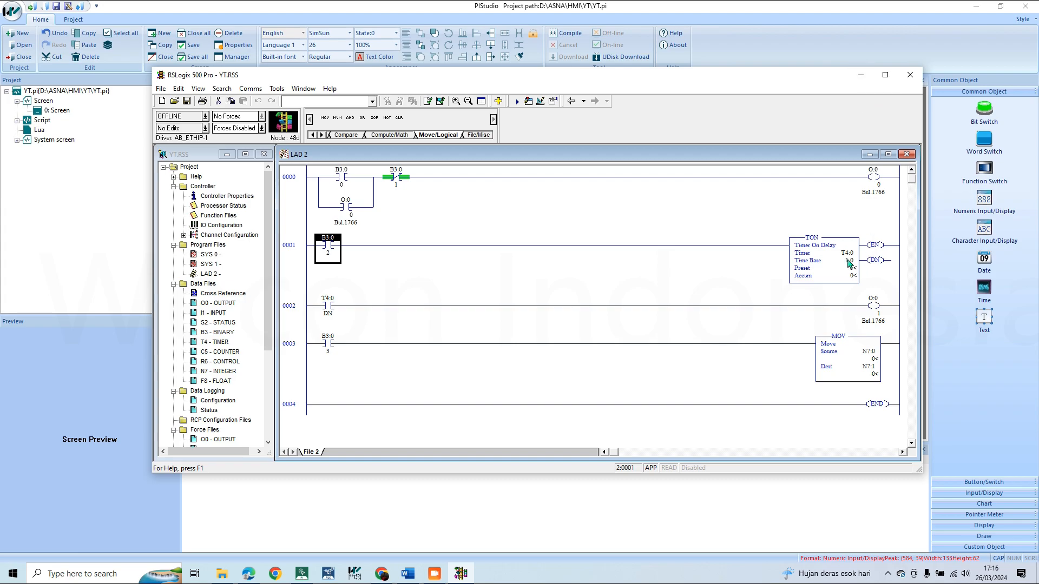
{"action": "left_click", "coordinate": [861, 76]}
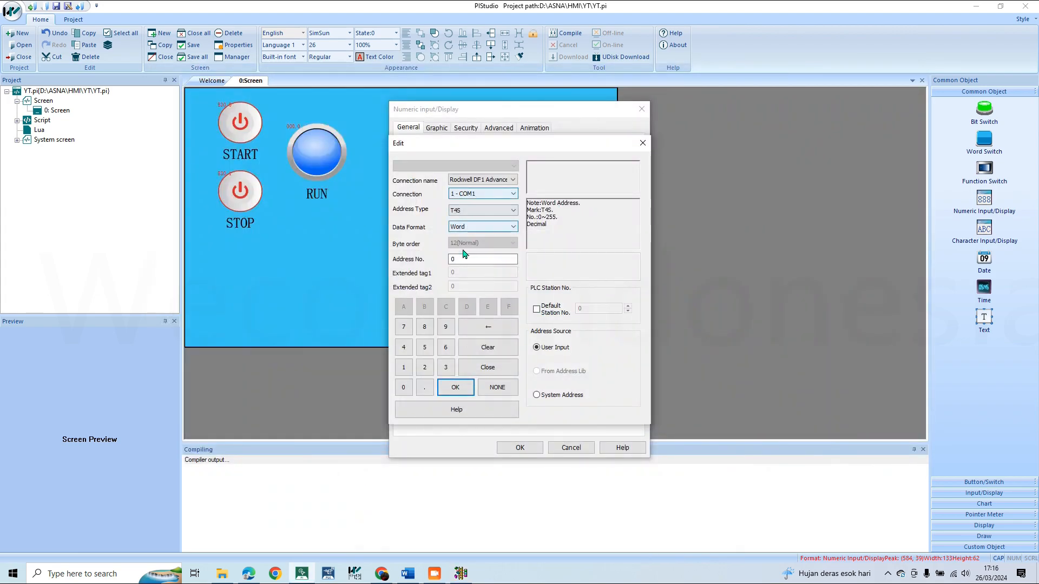
{"action": "left_click", "coordinate": [455, 387]}
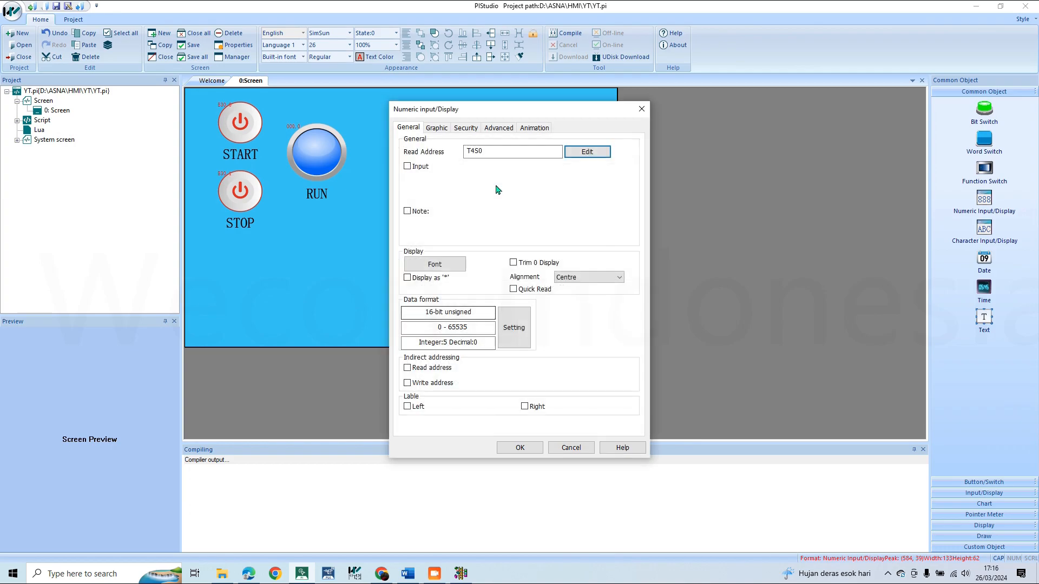
{"action": "left_click", "coordinate": [414, 167]}
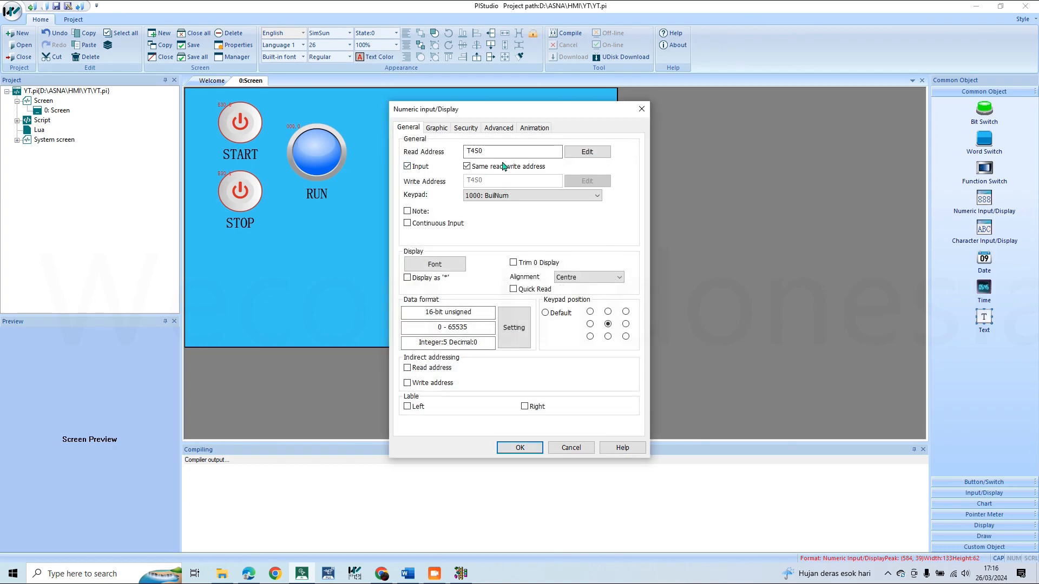
{"action": "left_click", "coordinate": [519, 448]}
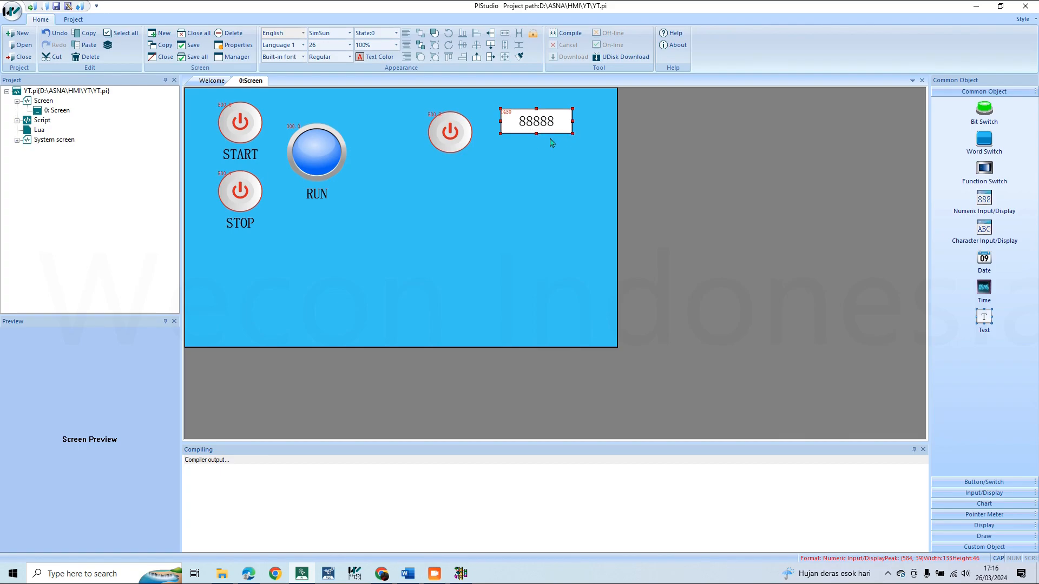
Copy the numeric display directly below the original and set the copy's read address to T4P0.
{"action": "left_click_drag", "start_coordinate": [538, 122], "coordinate": [535, 169]}
{"action": "double_click", "coordinate": [536, 169]}
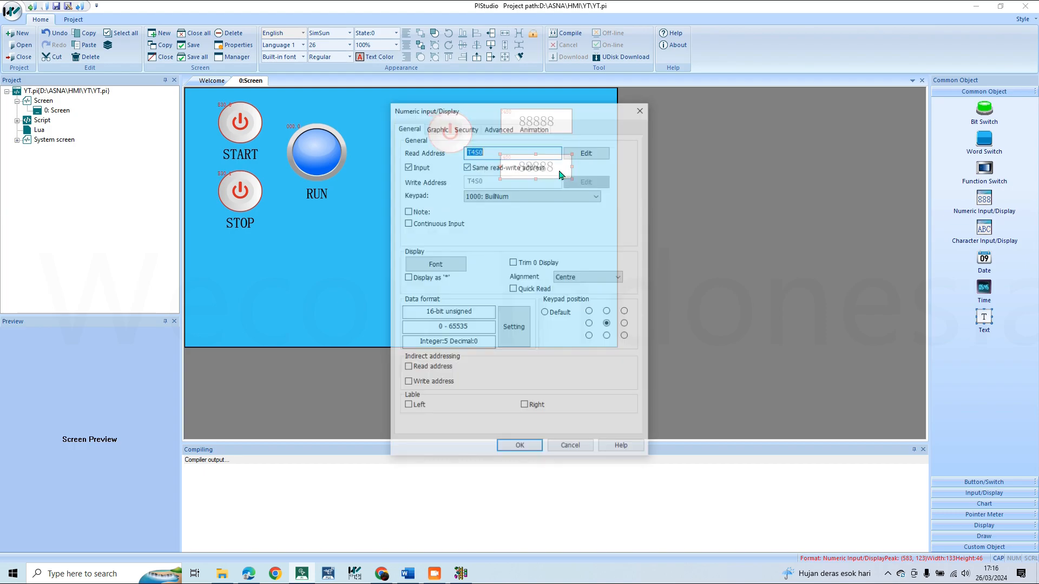
{"action": "left_click", "coordinate": [580, 158]}
{"action": "left_click", "coordinate": [483, 210]}
{"action": "left_click", "coordinate": [484, 239]}
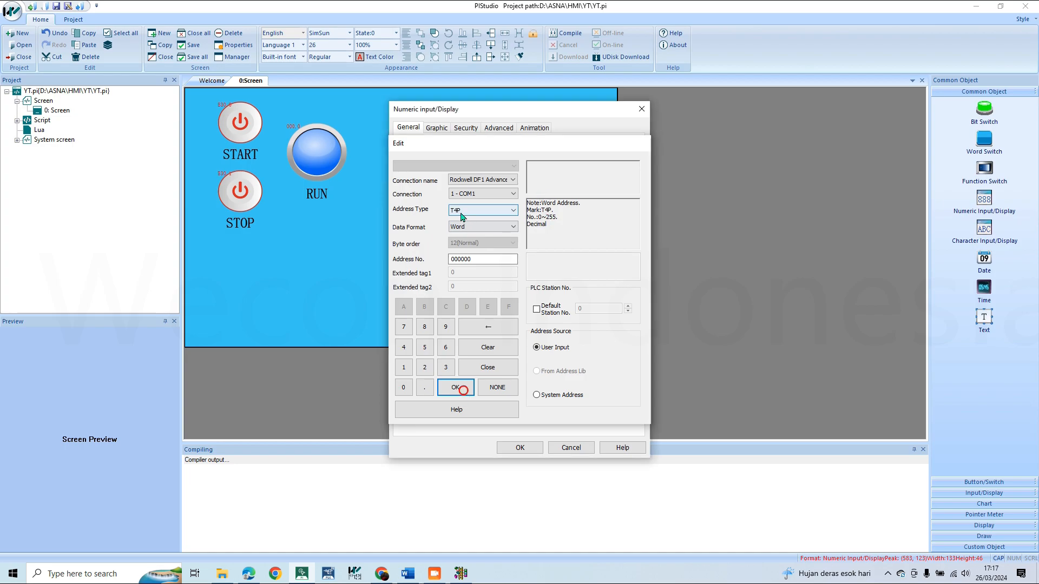
{"action": "key", "text": "Return"}
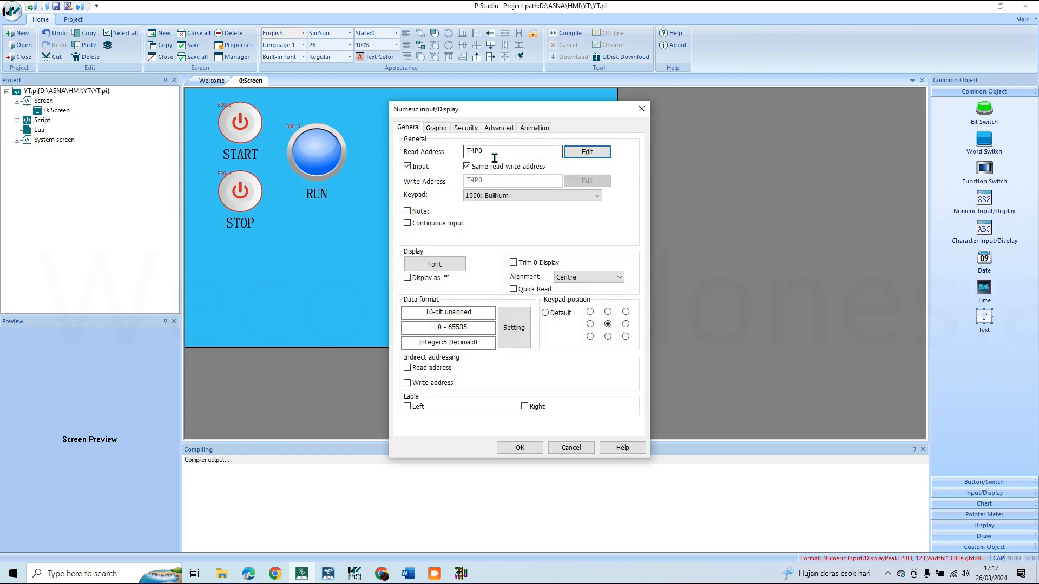
Turn off the Input option of the T4P0 numeric display and apply its settings.
{"action": "left_click", "coordinate": [406, 166]}
{"action": "left_click", "coordinate": [407, 167]}
{"action": "left_click", "coordinate": [407, 167]}
{"action": "left_click", "coordinate": [519, 448]}
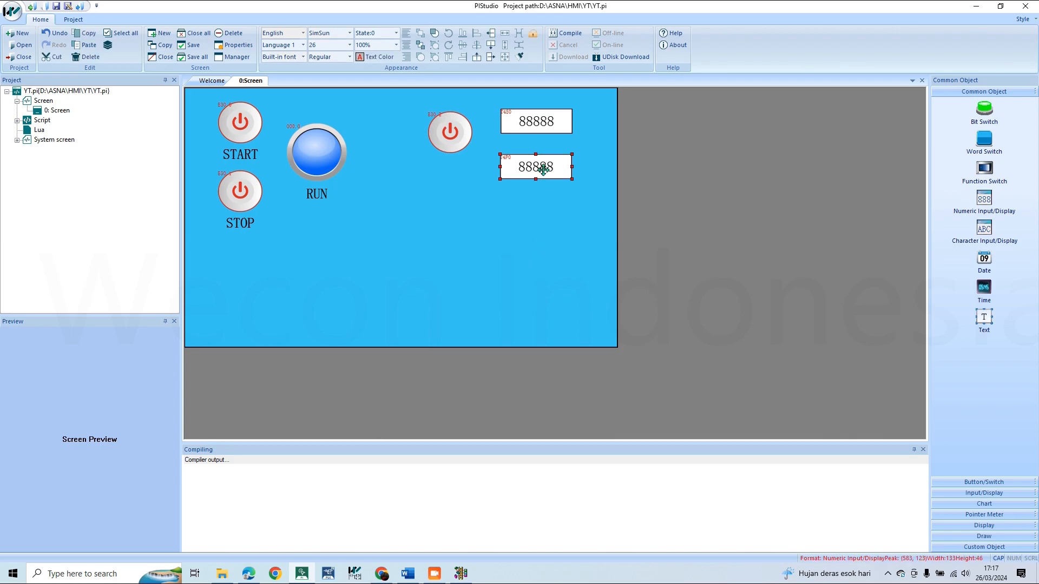
{"action": "left_click", "coordinate": [593, 139]}
Copy the STOP label beneath the new switch beside the numeric displays and change its text to TIMER ON.
{"action": "left_click", "coordinate": [230, 227]}
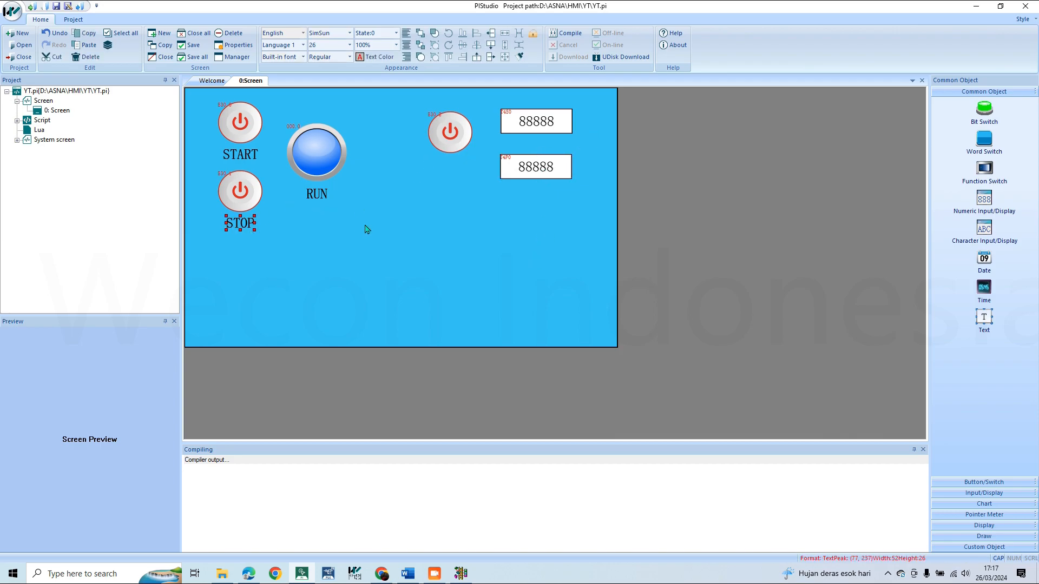
{"action": "key", "text": "ctrl+c"}
{"action": "key", "text": "ctrl+v"}
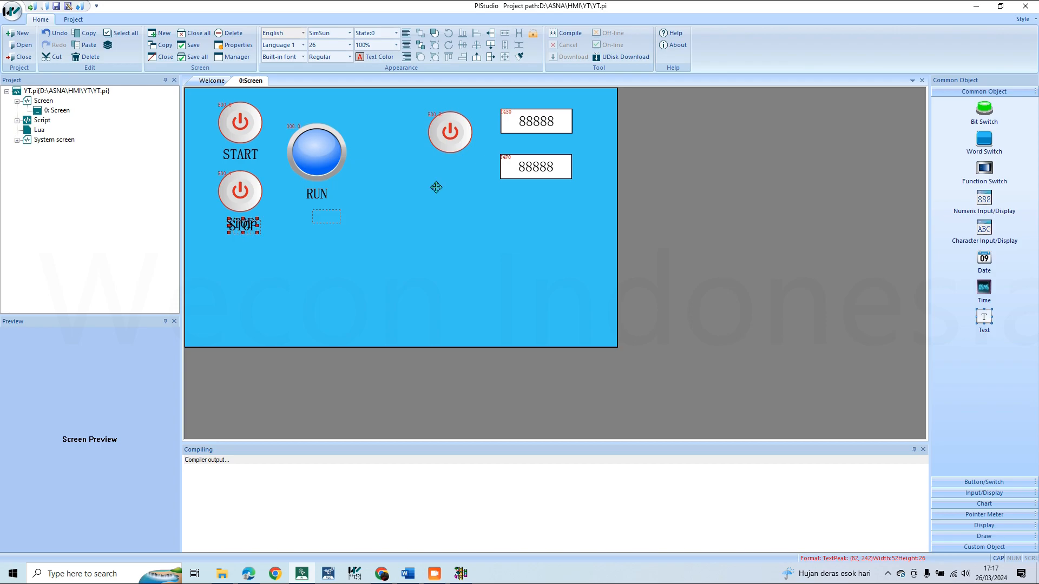
{"action": "left_click", "coordinate": [449, 165]}
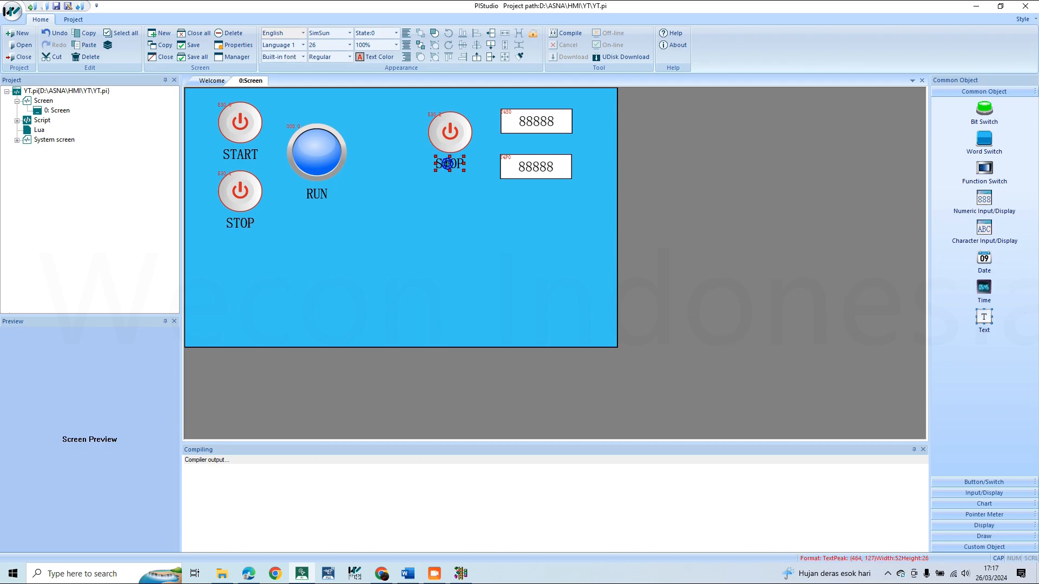
{"action": "double_click", "coordinate": [449, 165]}
{"action": "double_click", "coordinate": [494, 219]}
{"action": "type", "text": "TIMER ON"}
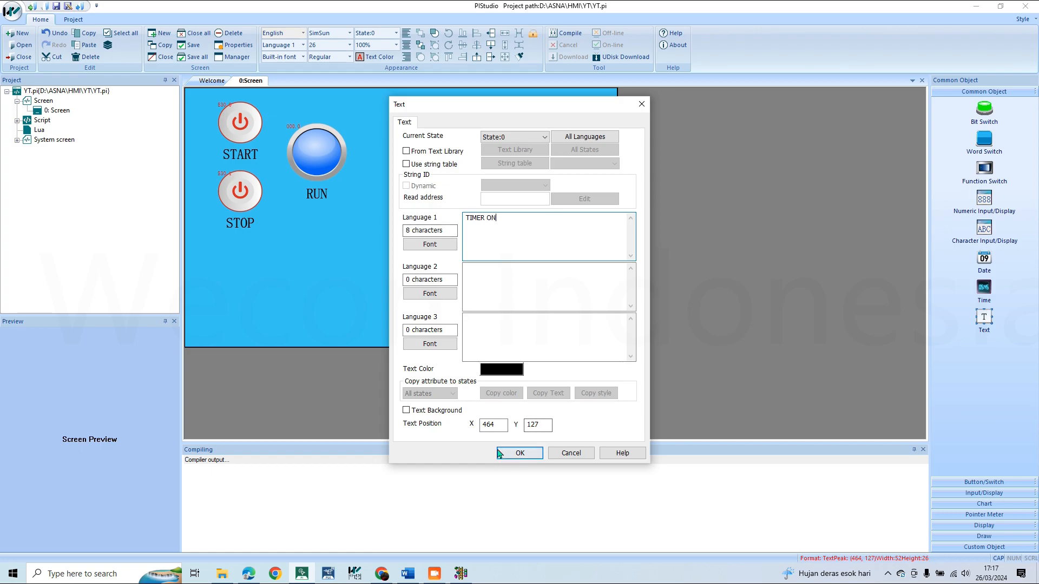
{"action": "left_click", "coordinate": [513, 453]}
Centre the TIMER ON label horizontally under its switch.
{"action": "left_click", "coordinate": [442, 165]}
{"action": "left_click", "coordinate": [448, 133], "text": "ctrl"}
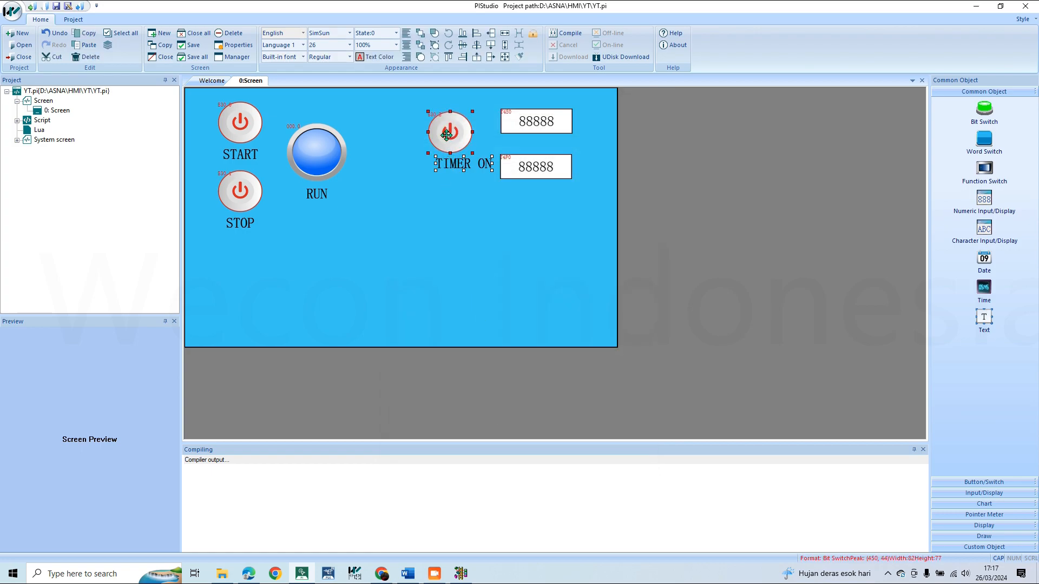
{"action": "left_click", "coordinate": [476, 45]}
{"action": "left_click", "coordinate": [479, 193]}
Copy the TIMER ON label between the two numeric displays and change its text to SET VALUE.
{"action": "left_click", "coordinate": [459, 166]}
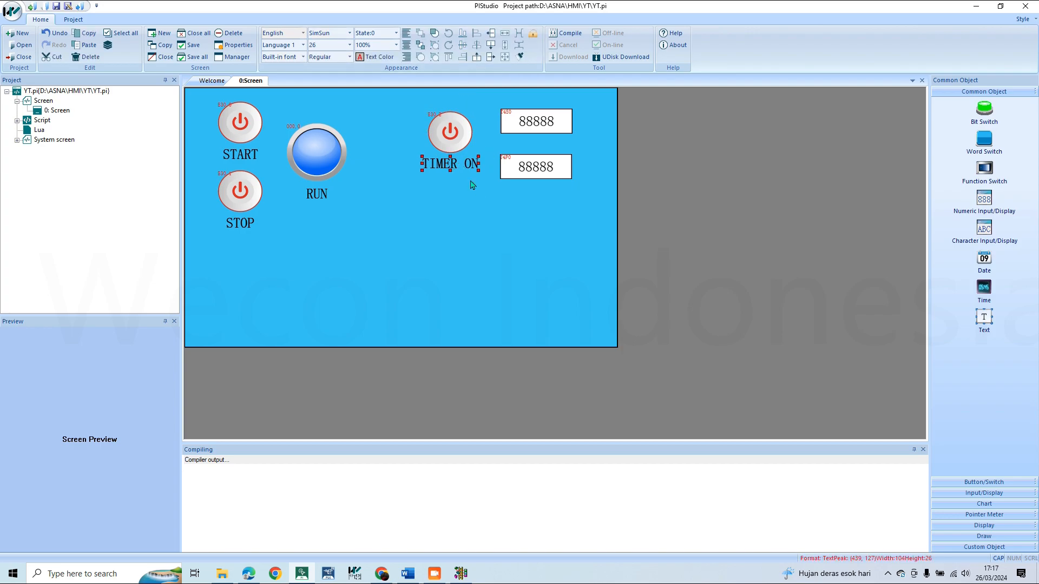
{"action": "key", "text": "ctrl+v"}
{"action": "left_click_drag", "start_coordinate": [465, 170], "coordinate": [546, 145]}
{"action": "double_click", "coordinate": [546, 145]}
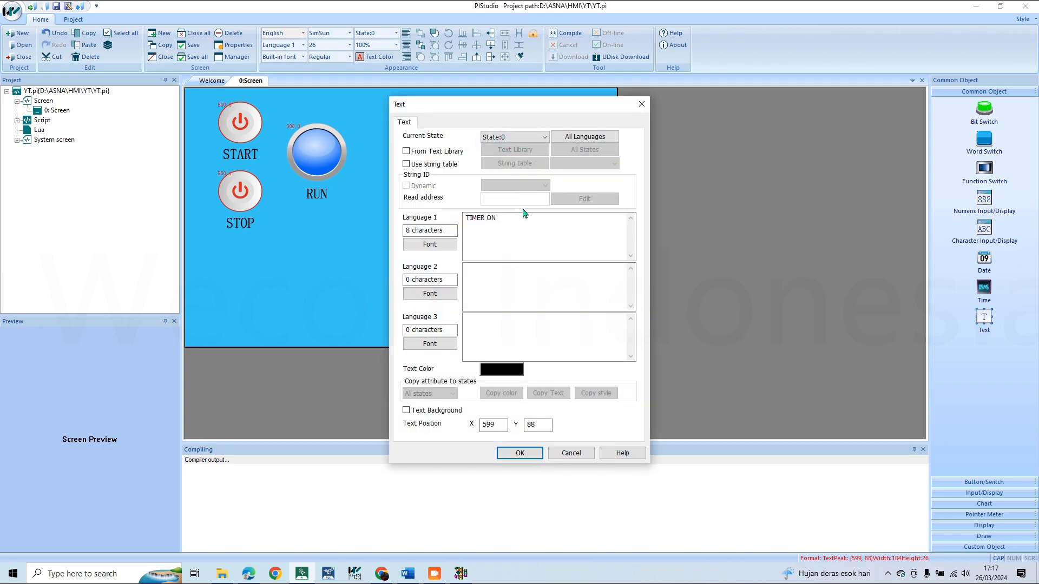
{"action": "type", "text": "SET VA"}
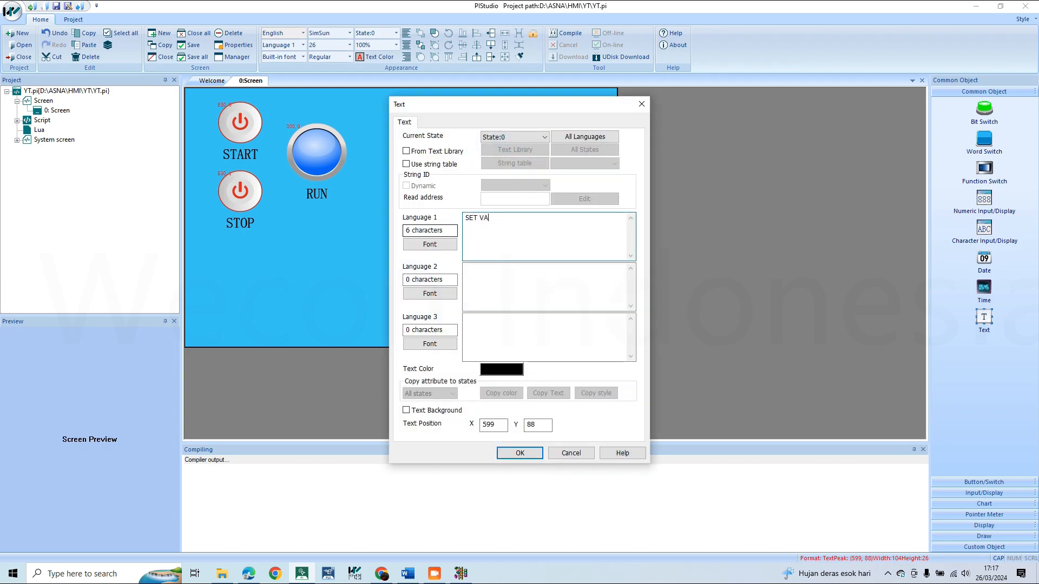
{"action": "type", "text": "LUE"}
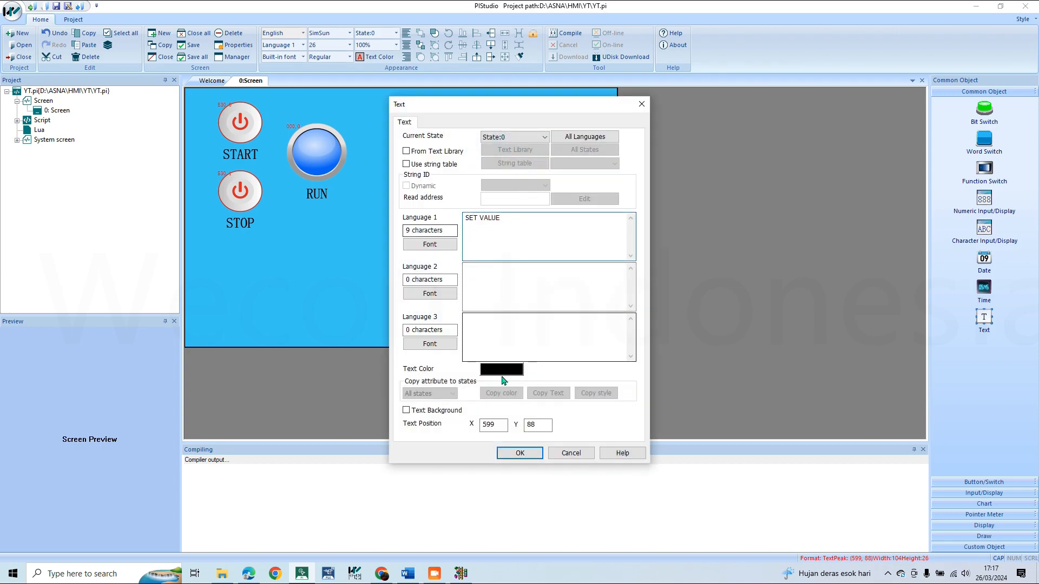
{"action": "left_click", "coordinate": [518, 452]}
Copy the SET VALUE label beneath the lower numeric display and change its text to RUN VALUE.
{"action": "left_click", "coordinate": [539, 141]}
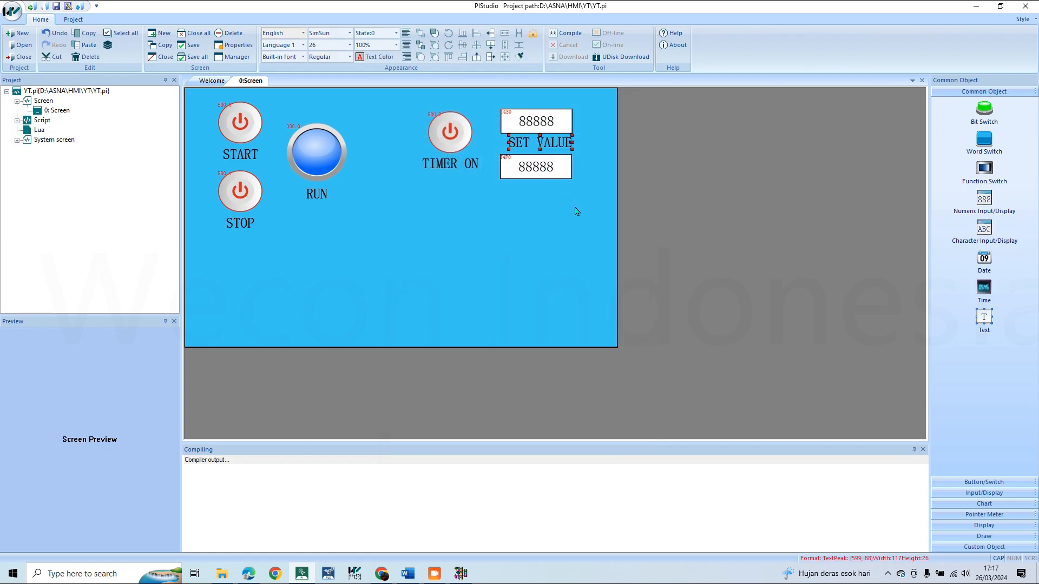
{"action": "left_click_drag", "start_coordinate": [543, 149], "coordinate": [545, 191]}
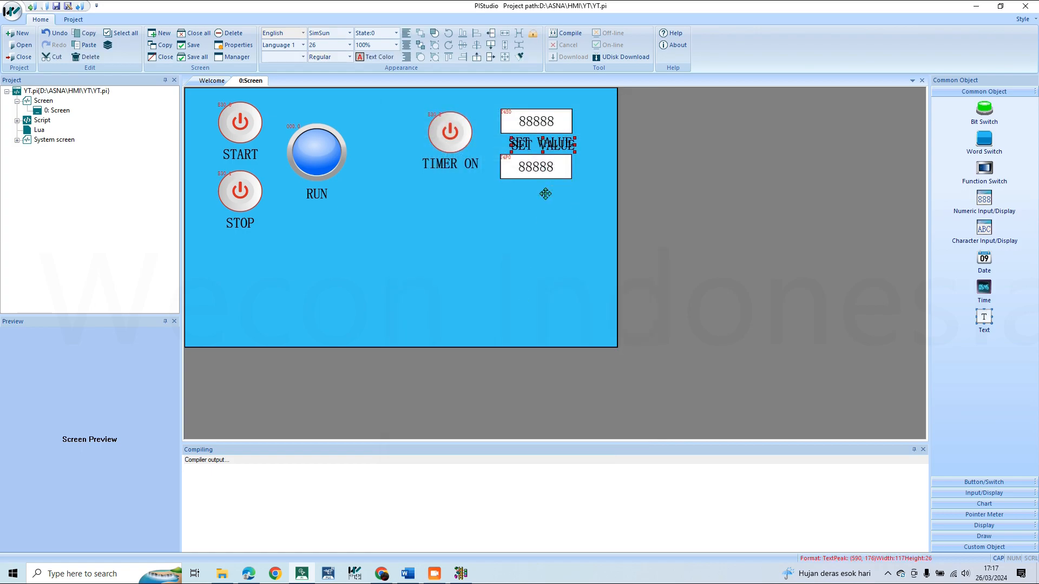
{"action": "double_click", "coordinate": [544, 190]}
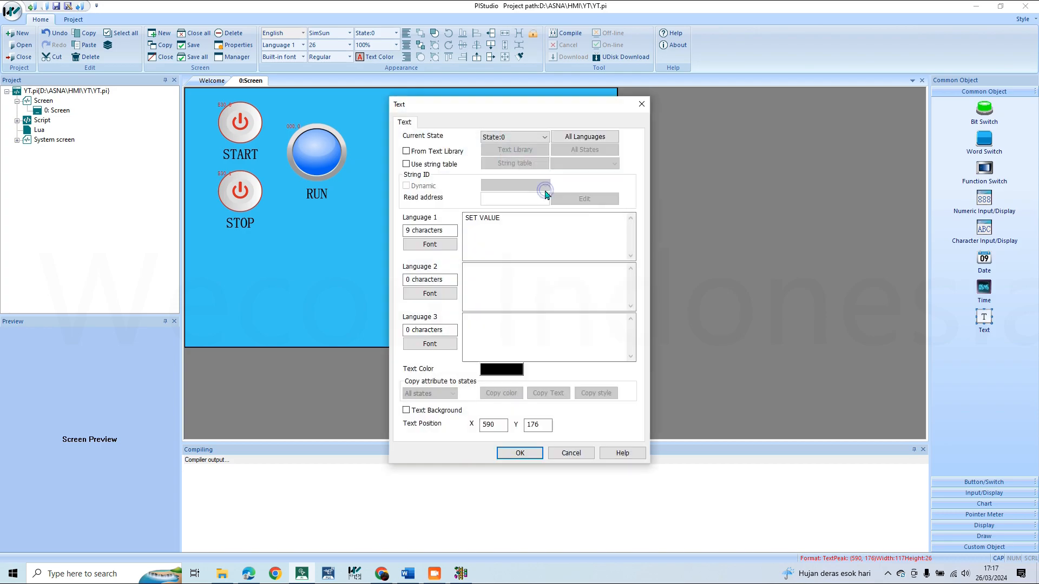
{"action": "left_click_drag", "start_coordinate": [480, 217], "coordinate": [456, 223]}
{"action": "type", "text": "RUN"}
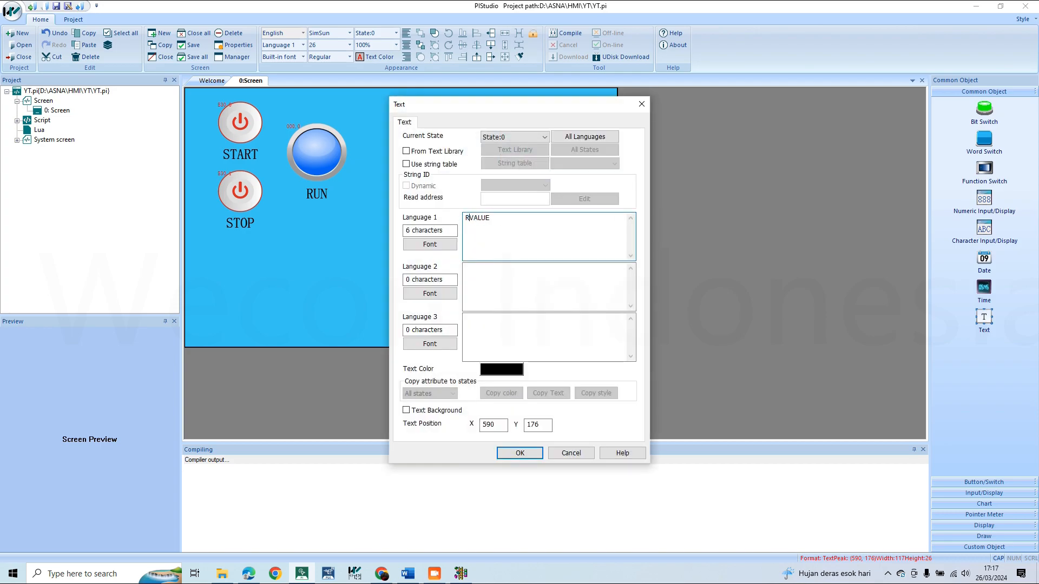
{"action": "left_click", "coordinate": [520, 454]}
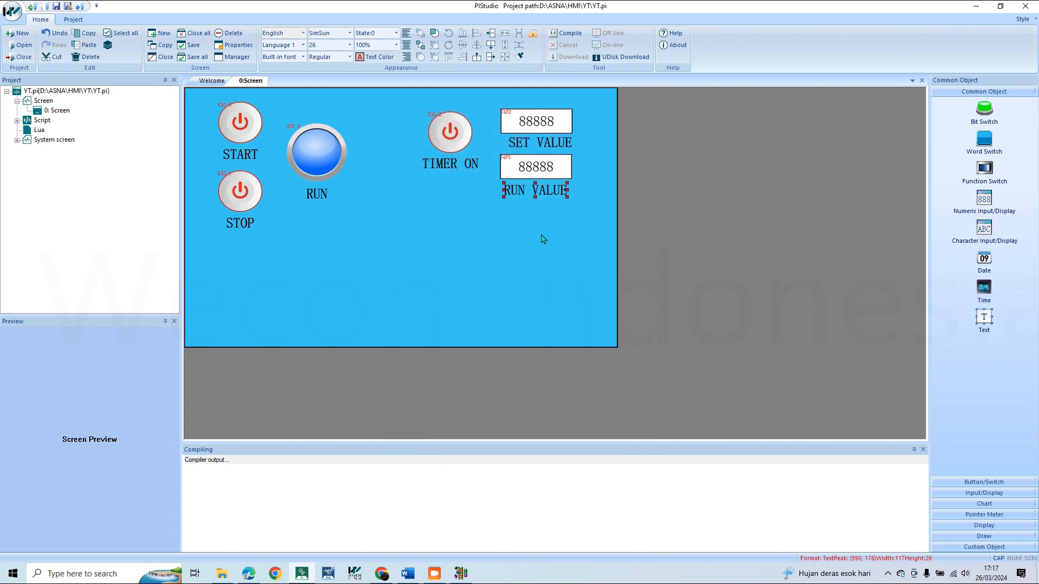
Centre the two numeric displays and their labels on one vertical line, and shift the whole timer group slightly left.
{"action": "left_click_drag", "start_coordinate": [492, 102], "coordinate": [582, 216]}
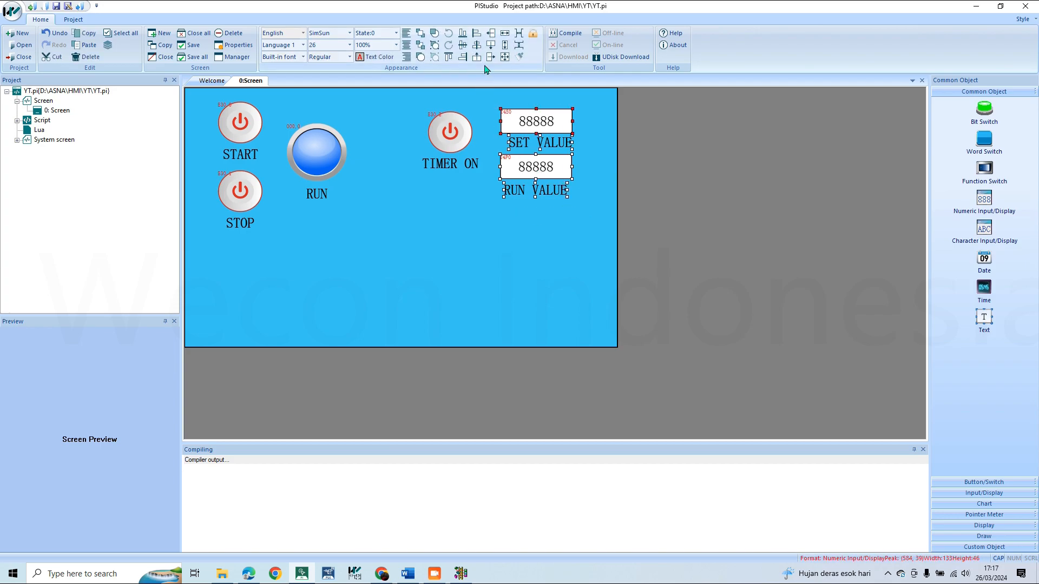
{"action": "left_click", "coordinate": [575, 257]}
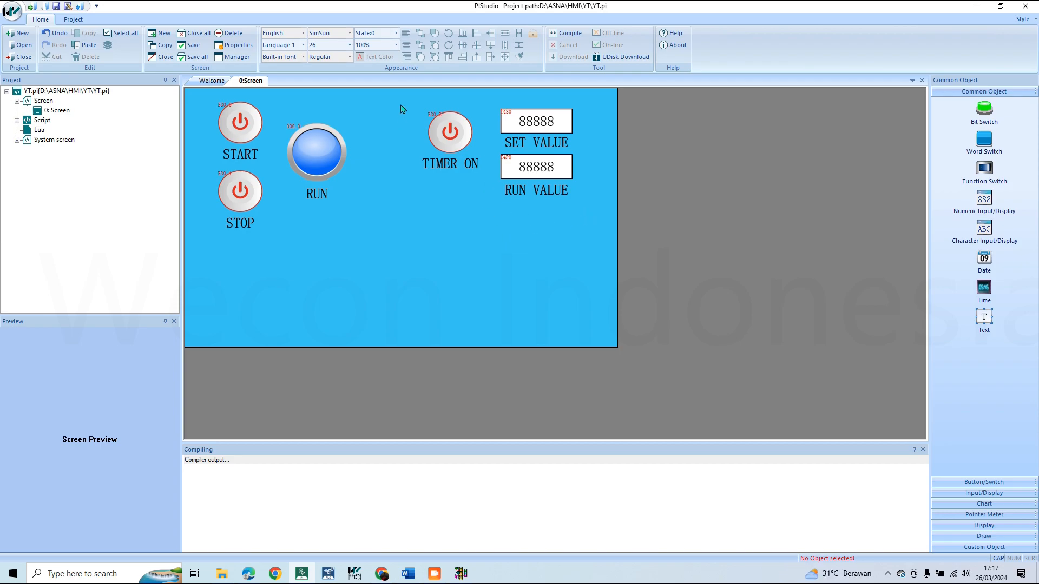
{"action": "left_click_drag", "start_coordinate": [411, 101], "coordinate": [598, 239]}
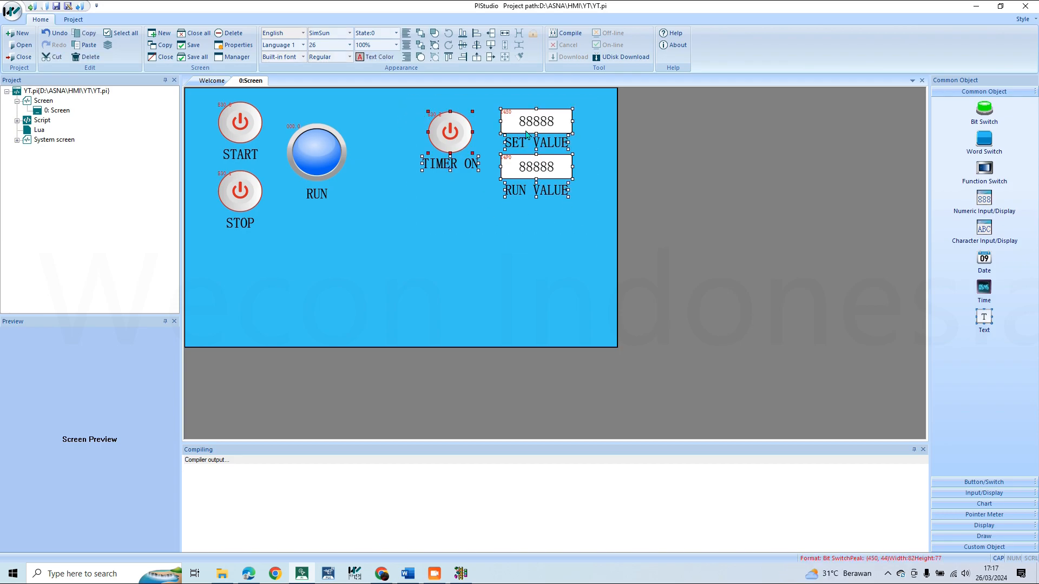
{"action": "left_click_drag", "start_coordinate": [519, 117], "coordinate": [497, 117]}
{"action": "left_click", "coordinate": [585, 154]}
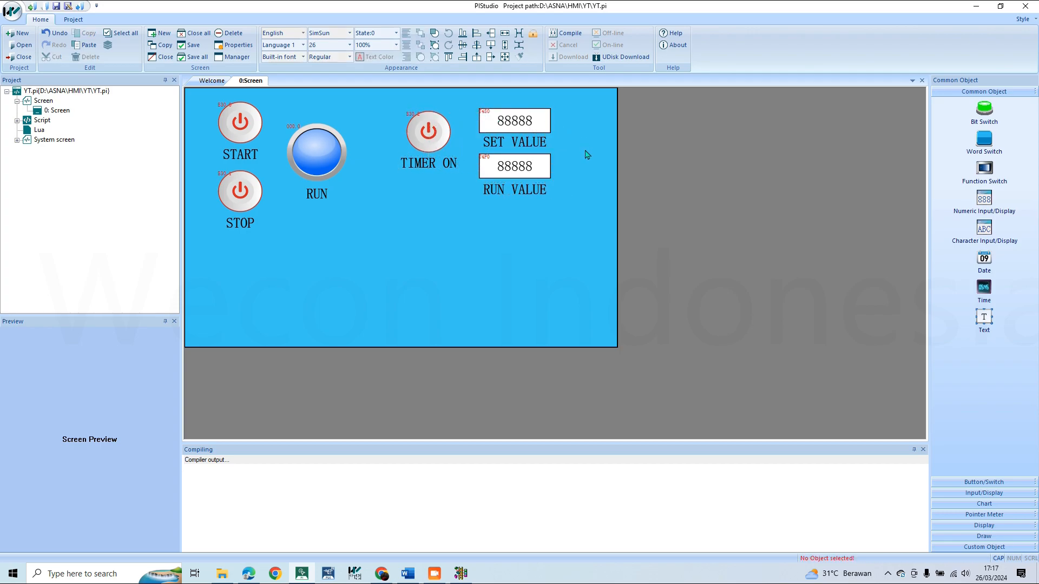
Draw a rectangle about 358 × 284 from the screen's upper-left corner and send it behind the START, STOP and RUN objects.
{"action": "left_click", "coordinate": [983, 535]}
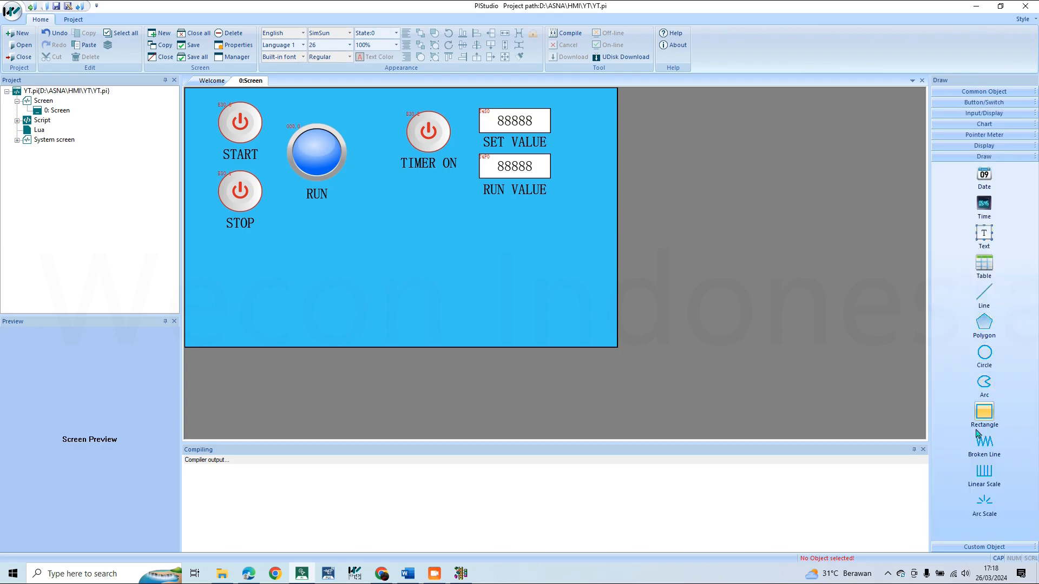
{"action": "left_click_drag", "start_coordinate": [403, 241], "coordinate": [184, 88]}
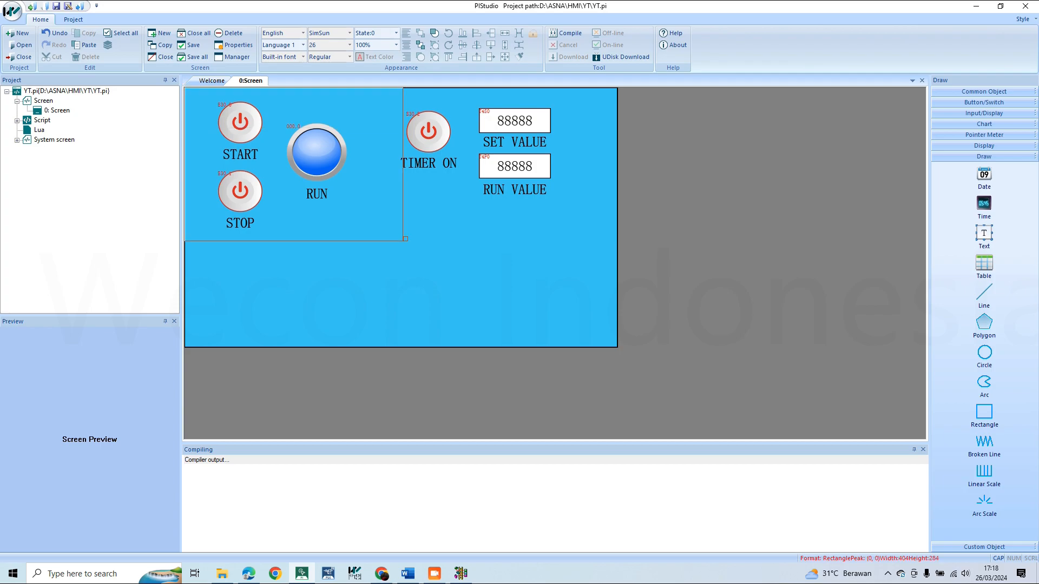
{"action": "right_click", "coordinate": [354, 197]}
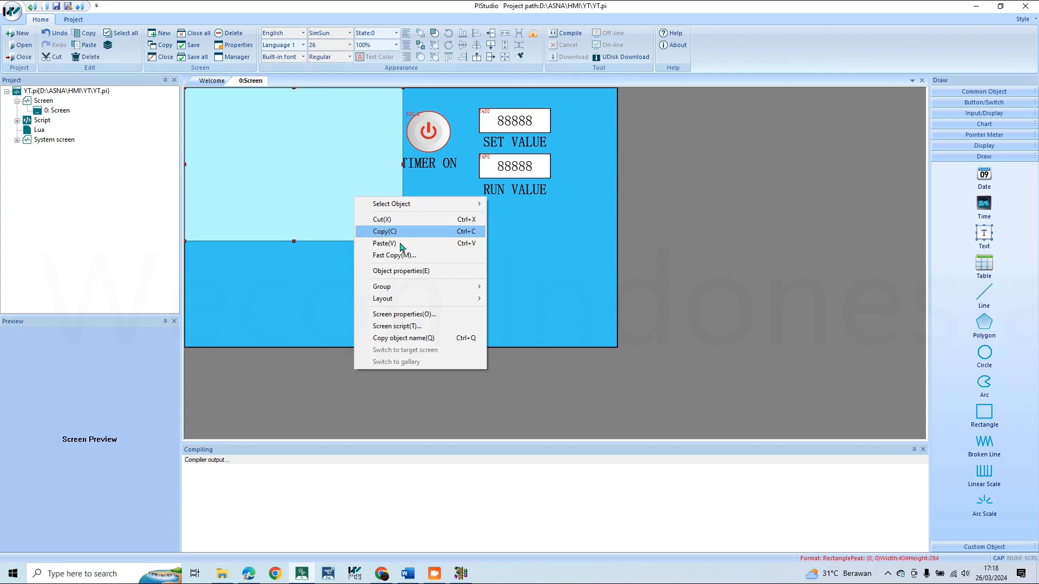
{"action": "left_click", "coordinate": [574, 212]}
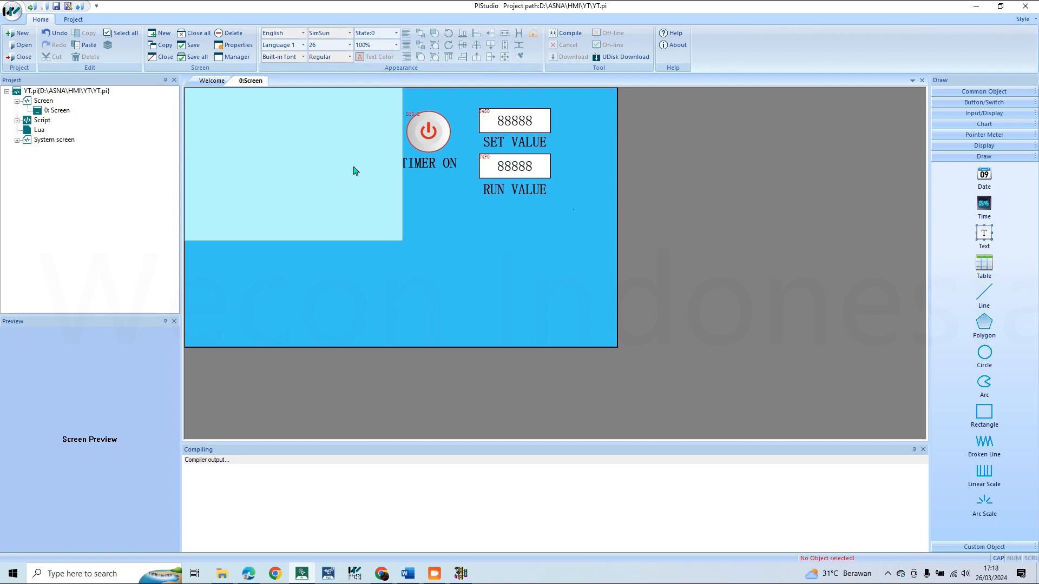
{"action": "left_click", "coordinate": [419, 48]}
{"action": "left_click", "coordinate": [392, 208]}
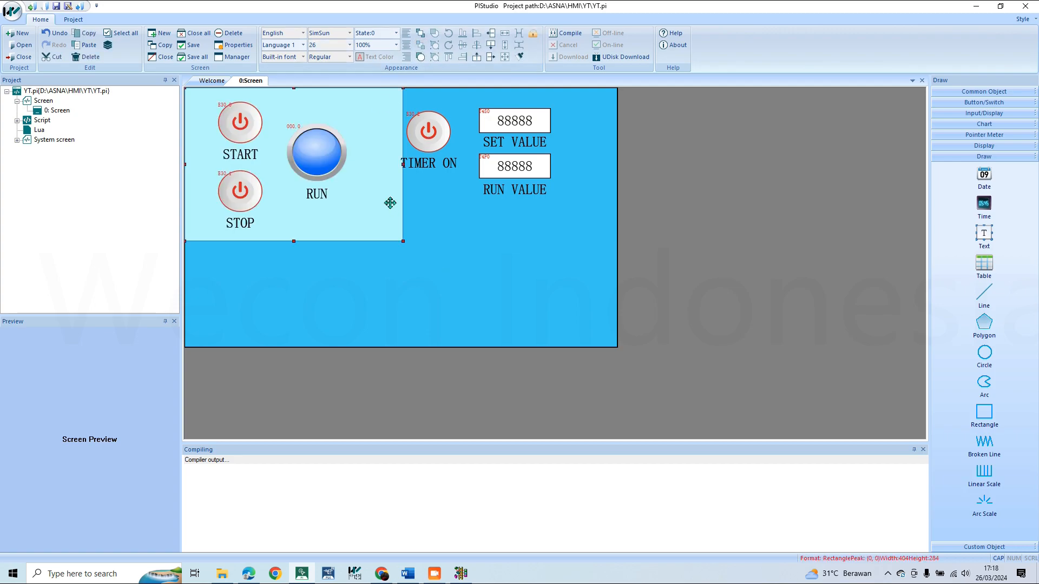
{"action": "left_click_drag", "start_coordinate": [380, 168], "coordinate": [378, 168]}
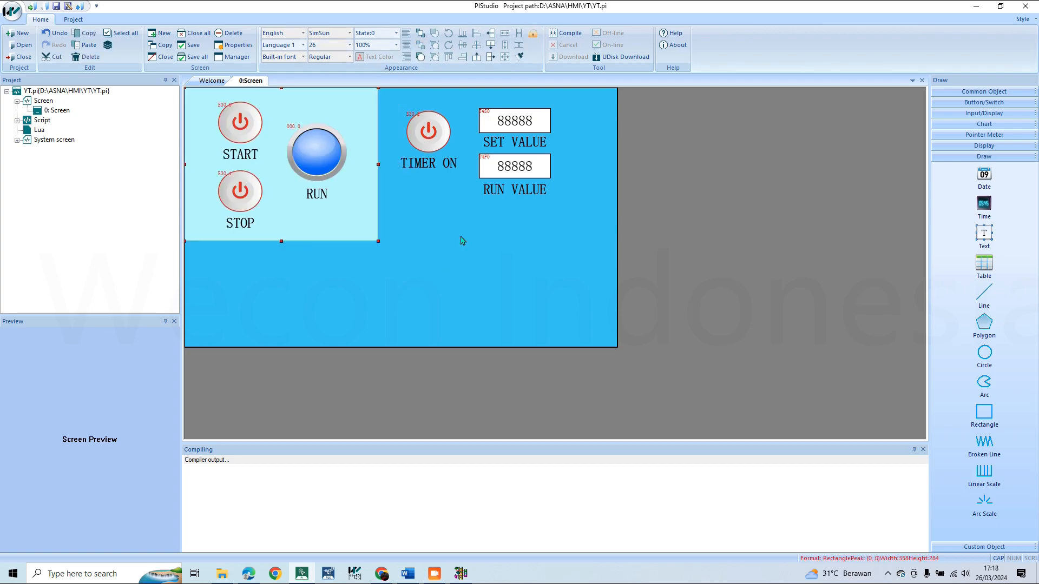
Copy the background rectangle to the screen's upper-right corner, send it behind the timer objects, and widen it leftwards to about 414 × 284.
{"action": "key", "text": "ctrl+c"}
{"action": "key", "text": "ctrl+v"}
{"action": "left_click_drag", "start_coordinate": [315, 183], "coordinate": [624, 130]}
{"action": "left_click", "coordinate": [420, 45]}
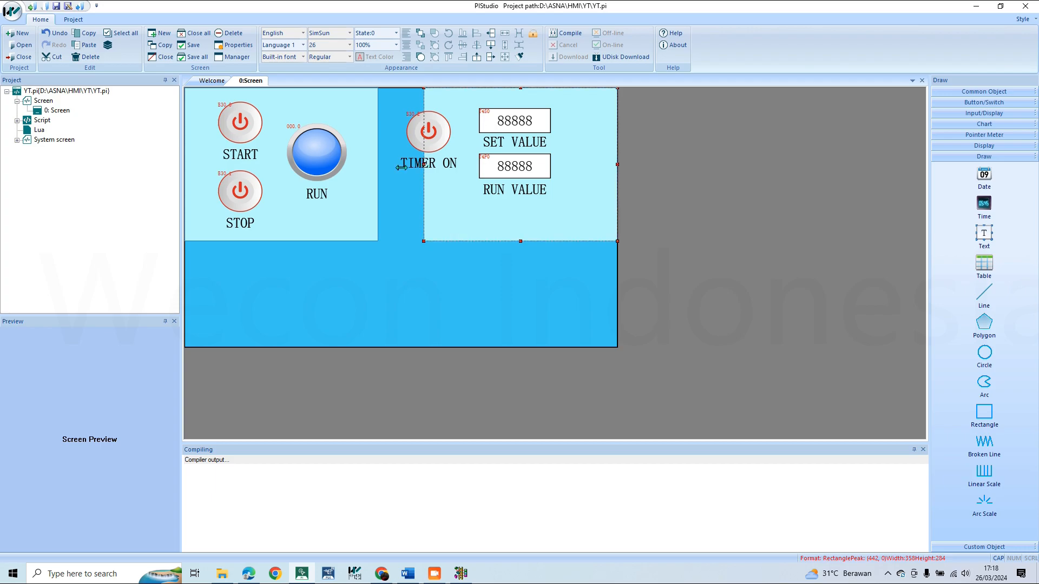
{"action": "left_click_drag", "start_coordinate": [394, 166], "coordinate": [394, 166]}
{"action": "left_click", "coordinate": [470, 278]}
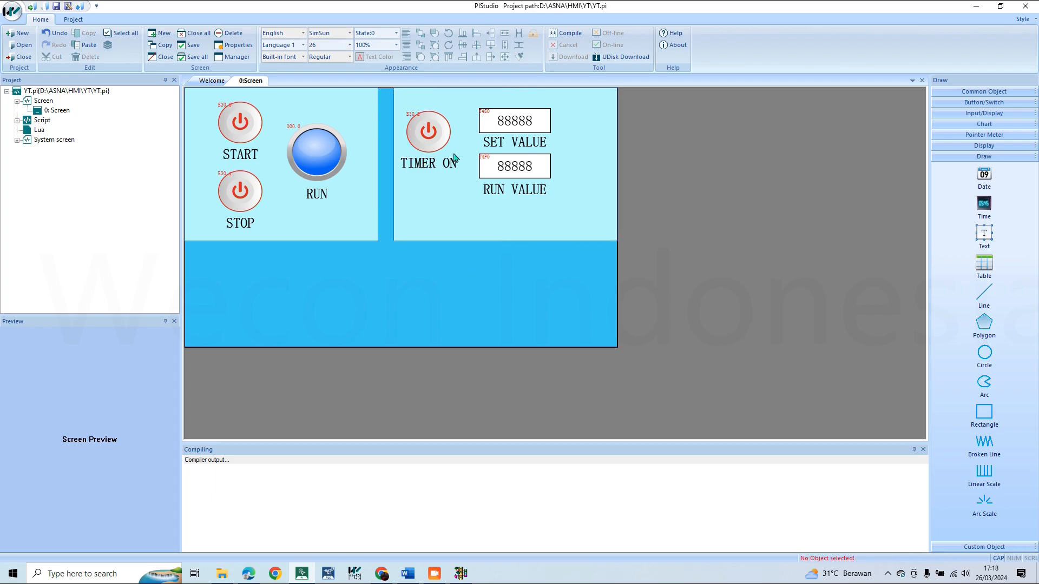
Shift the TIMER ON switch, both numeric displays and their labels slightly right and down within the right-hand rectangle.
{"action": "left_click_drag", "start_coordinate": [576, 271], "coordinate": [386, 88]}
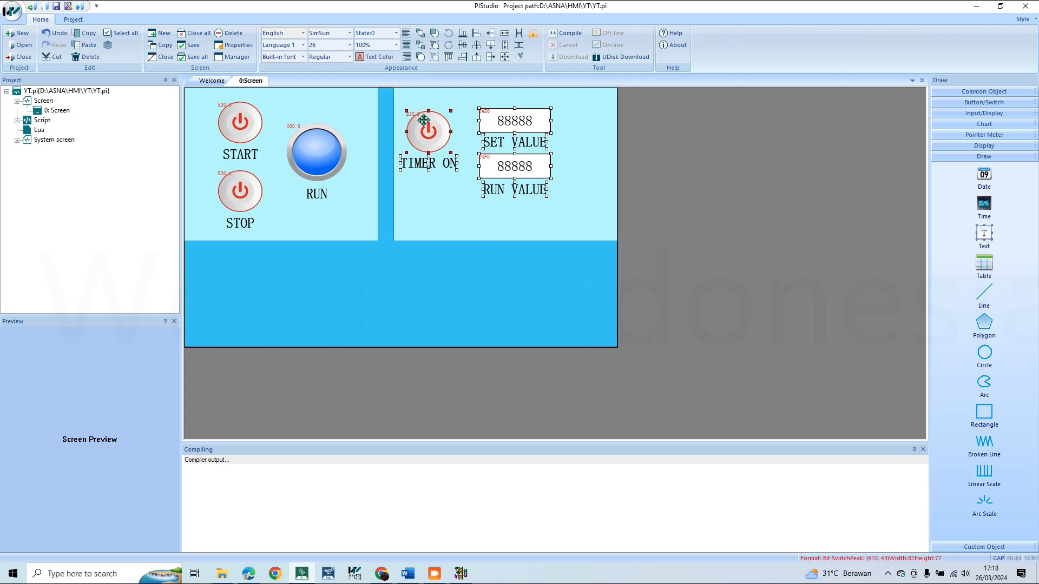
{"action": "left_click_drag", "start_coordinate": [451, 120], "coordinate": [463, 106]}
{"action": "left_click", "coordinate": [522, 219], "text": "ctrl"}
{"action": "left_click", "coordinate": [522, 292]}
{"action": "left_click_drag", "start_coordinate": [576, 270], "coordinate": [410, 89]}
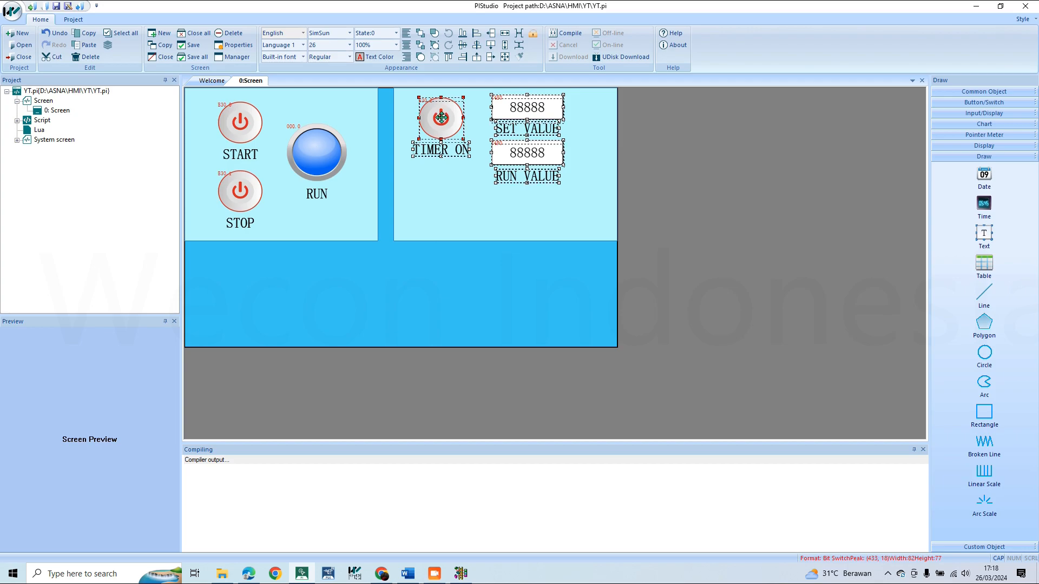
{"action": "left_click_drag", "start_coordinate": [442, 127], "coordinate": [445, 141]}
{"action": "left_click", "coordinate": [471, 211]}
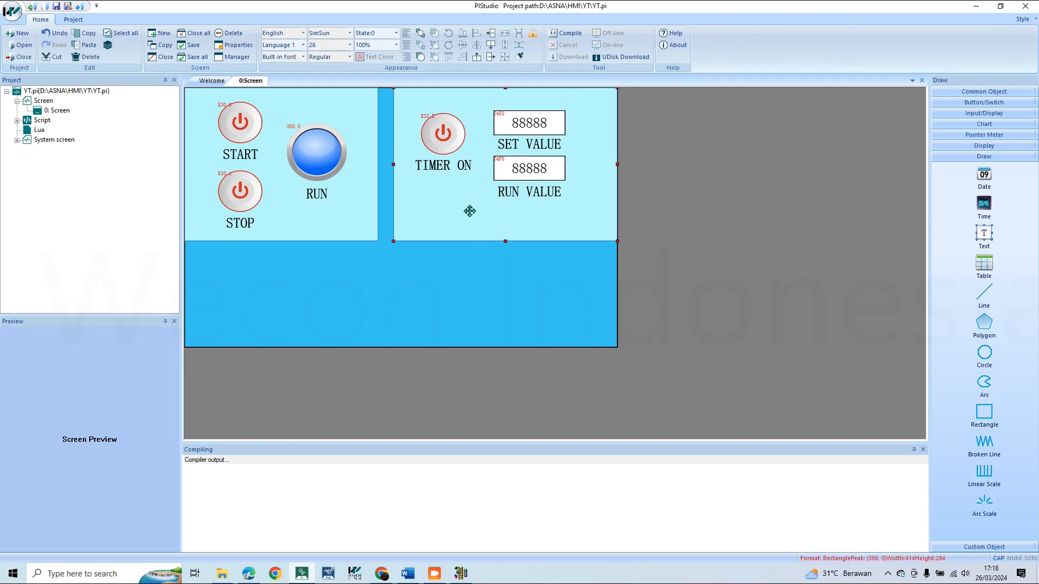
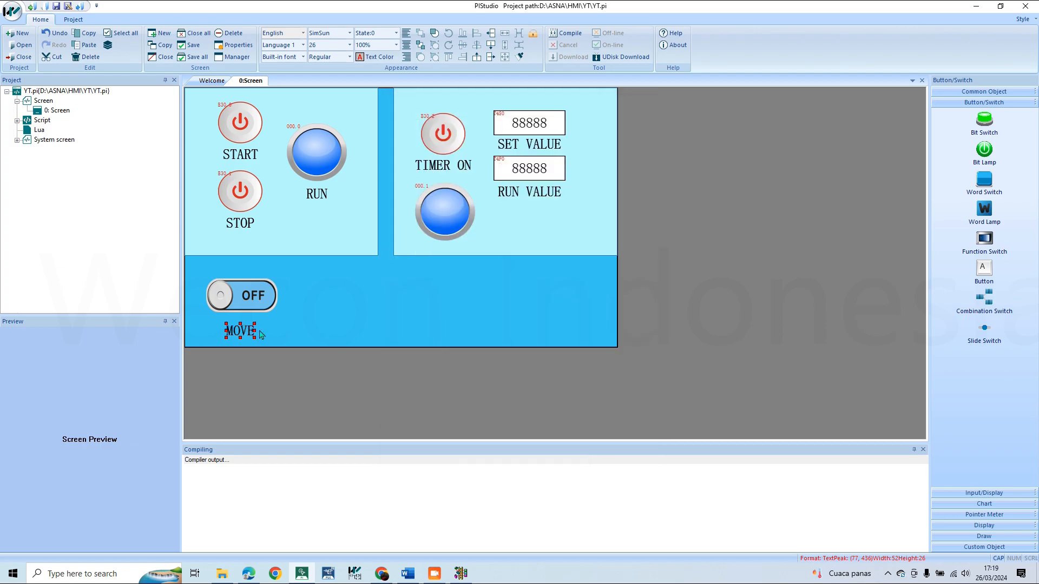
Nudge the MOVE label upwards, closer to the OFF toggle switch.
{"action": "left_click", "coordinate": [250, 315]}
{"action": "left_click", "coordinate": [251, 328]}
{"action": "key", "text": "Up"}
{"action": "key", "text": "Up"}
{"action": "key", "text": "Up"}
{"action": "key", "text": "Up"}
{"action": "key", "text": "Up"}
{"action": "key", "text": "Up"}
{"action": "key", "text": "Up"}
{"action": "key", "text": "Up"}
{"action": "key", "text": "Up"}
{"action": "key", "text": "Up"}
{"action": "left_click", "coordinate": [351, 301]}
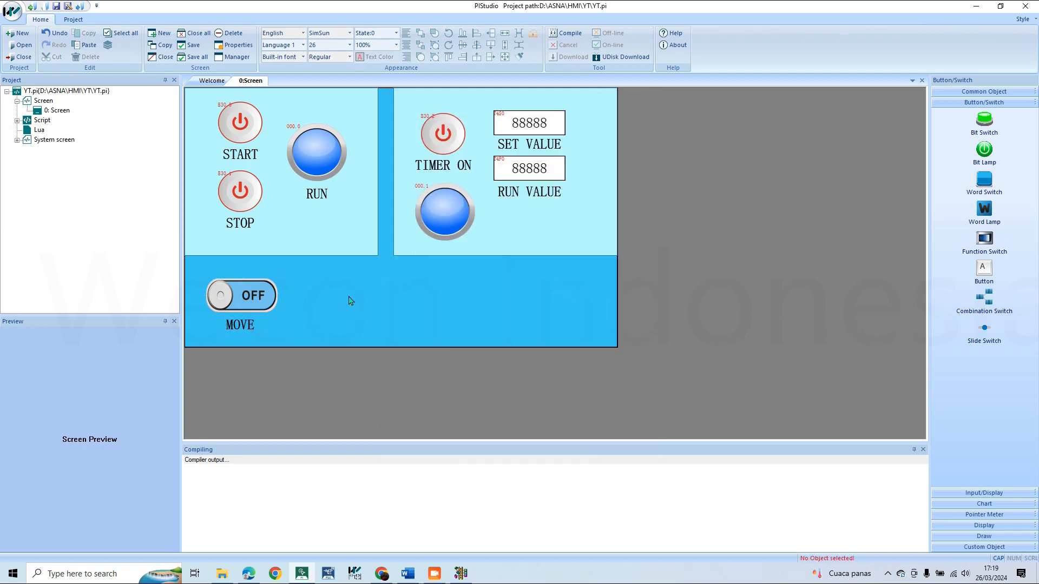
Copy the RUN VALUE display and its label to the right of the MOVE switch, and change the copied label's text to DATA 1.
{"action": "left_click", "coordinate": [531, 181]}
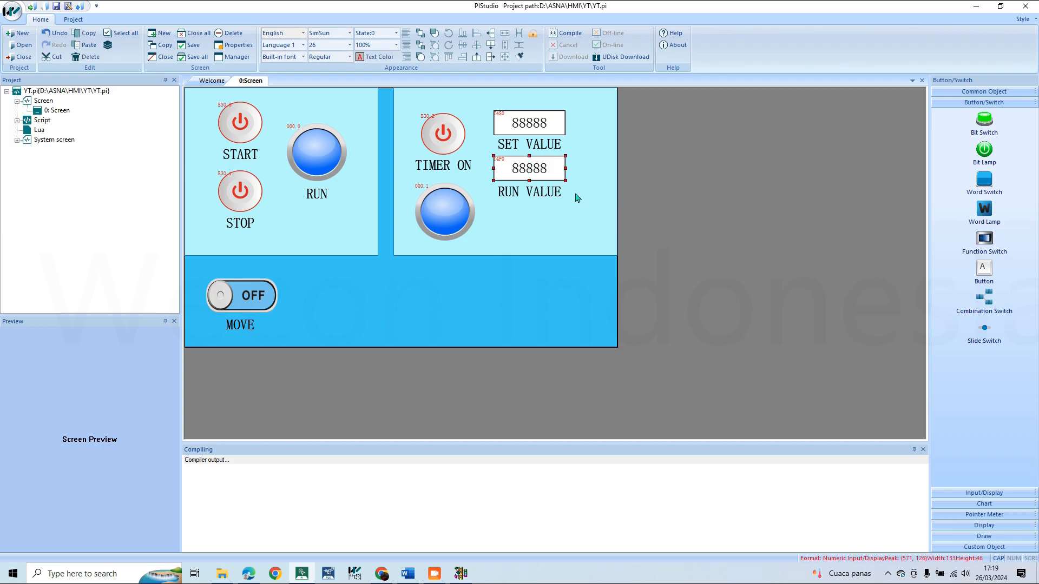
{"action": "left_click_drag", "start_coordinate": [591, 282], "coordinate": [479, 153]}
{"action": "key", "text": "ctrl+v"}
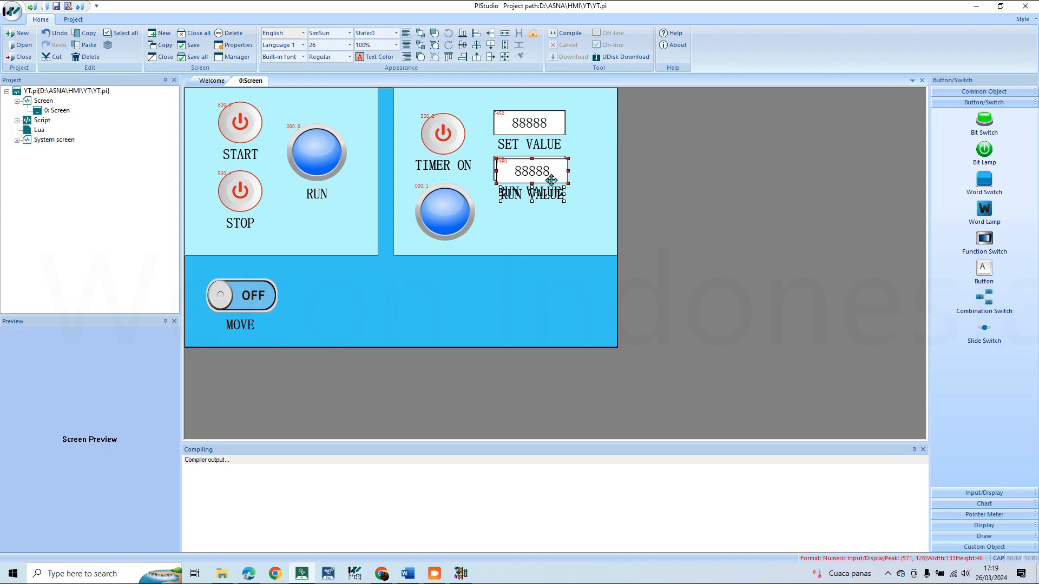
{"action": "left_click_drag", "start_coordinate": [548, 178], "coordinate": [368, 299]}
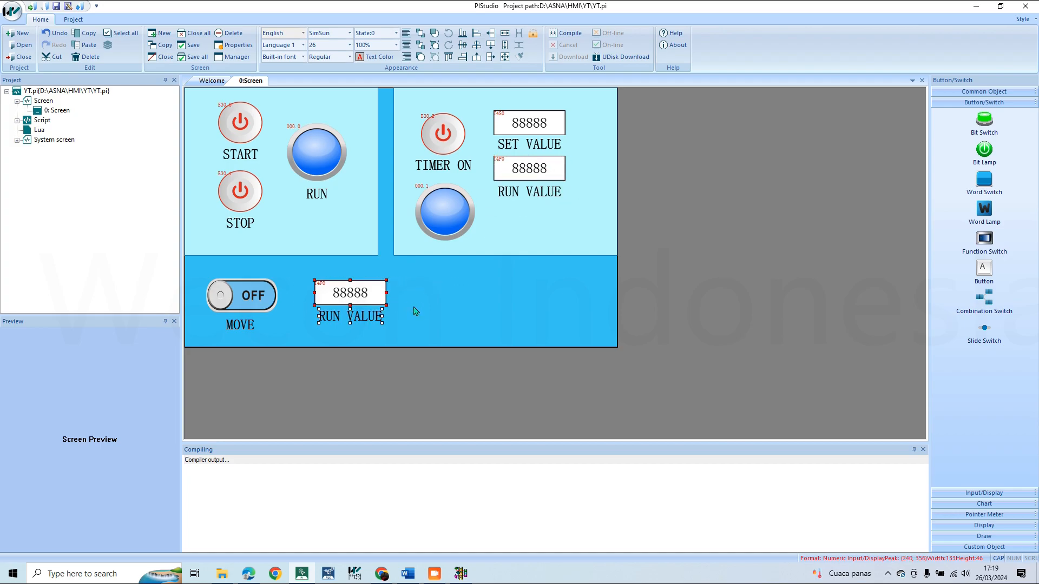
{"action": "double_click", "coordinate": [373, 317]}
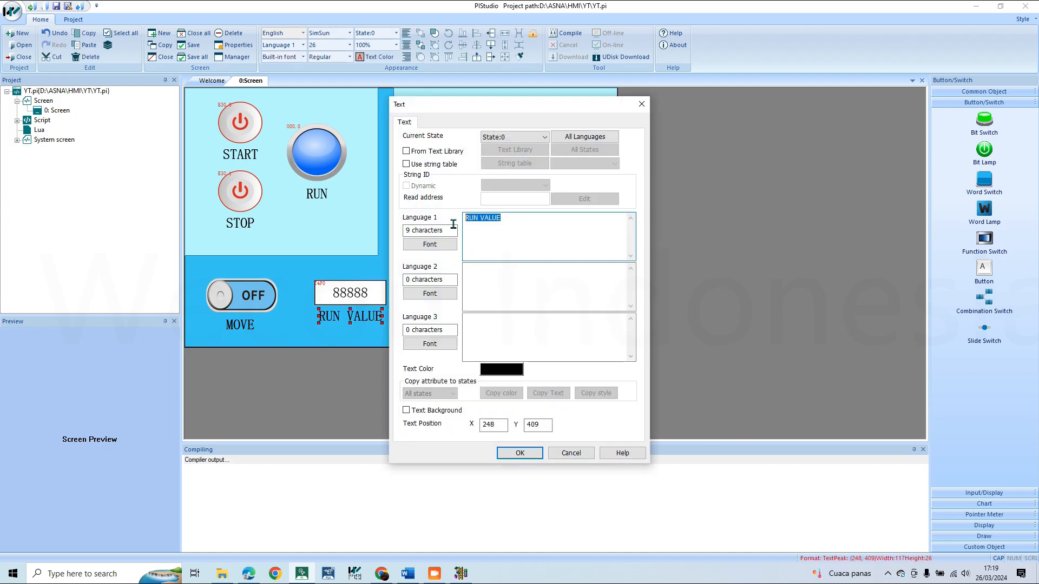
{"action": "type", "text": "DATA 1"}
{"action": "left_click", "coordinate": [518, 453]}
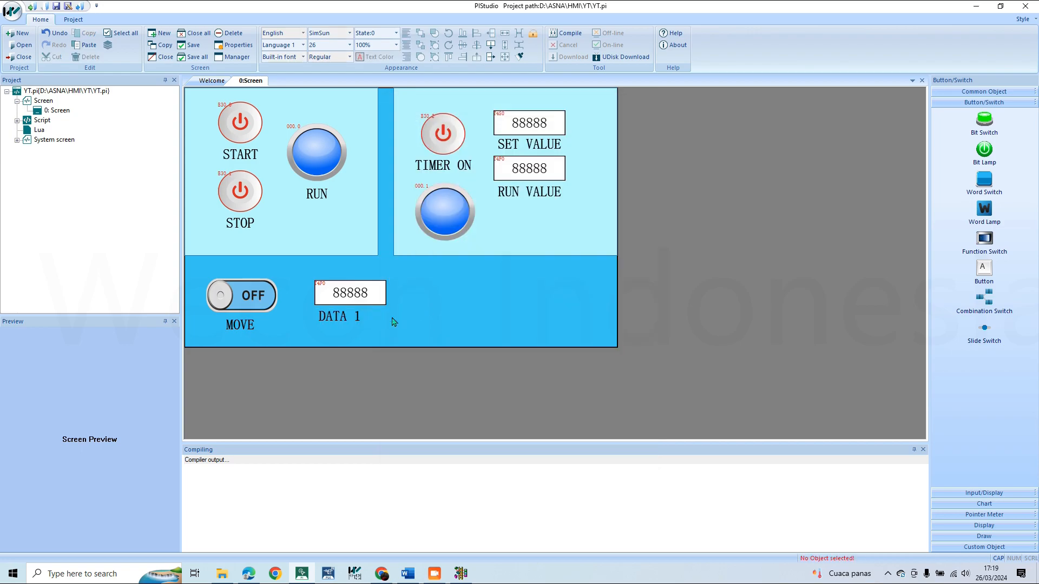
Centre the DATA 1 label under its numeric display and move the pair slightly down.
{"action": "left_click", "coordinate": [364, 295], "text": "ctrl"}
{"action": "left_click", "coordinate": [477, 46]}
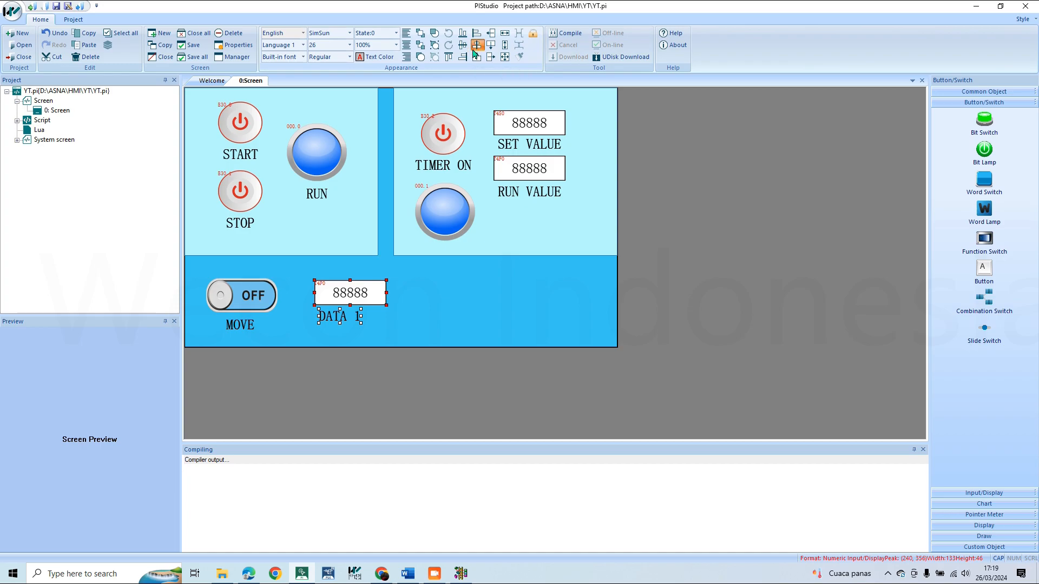
{"action": "left_click_drag", "start_coordinate": [295, 270], "coordinate": [415, 334]}
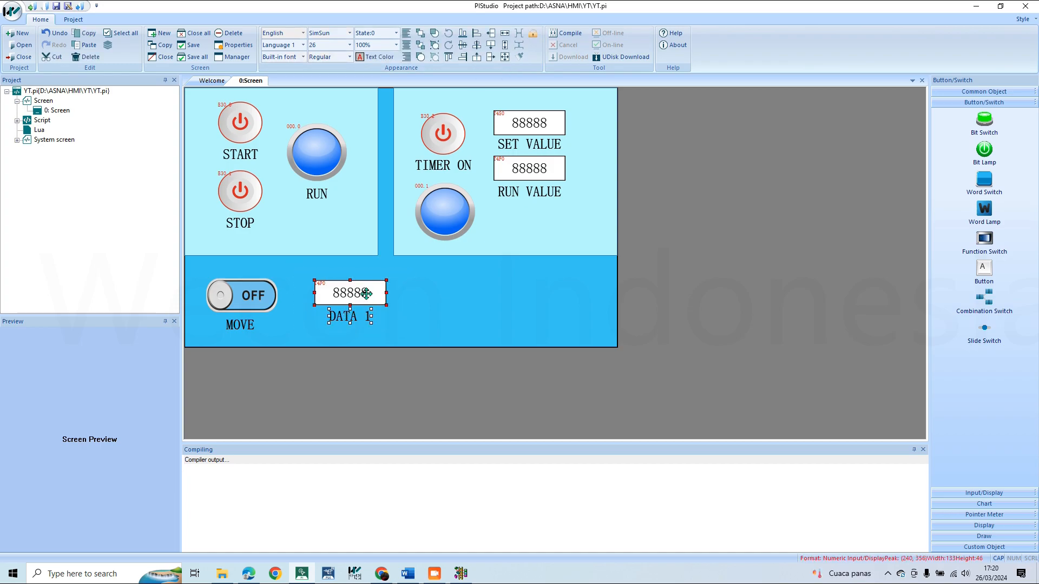
{"action": "left_click_drag", "start_coordinate": [367, 294], "coordinate": [370, 302]}
{"action": "left_click", "coordinate": [369, 312]}
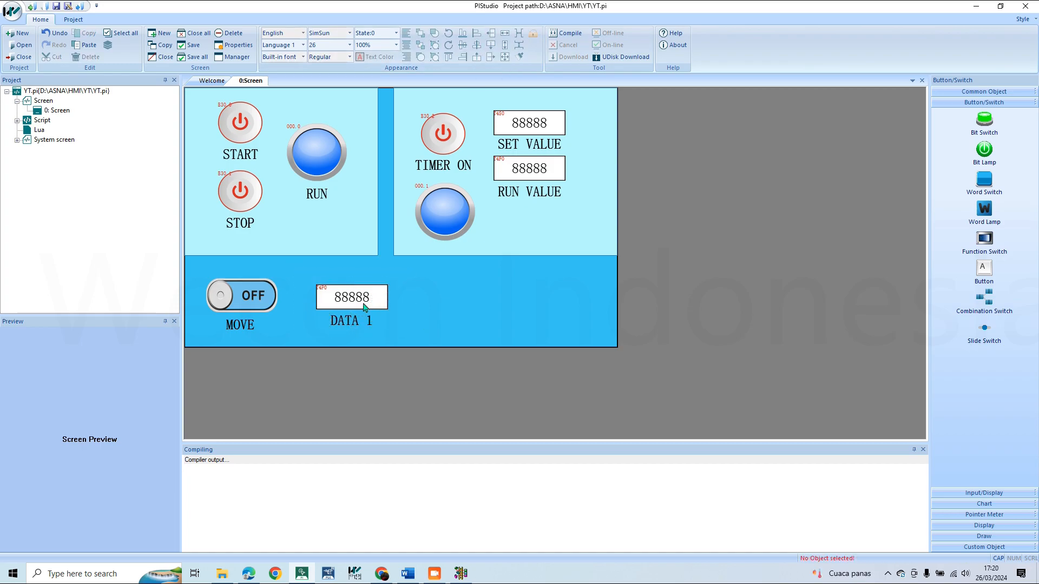
Check the MOV source in the RSLogix 500 ladder, then set the DATA 1 display's read address to N70 and enable input.
{"action": "double_click", "coordinate": [365, 308]}
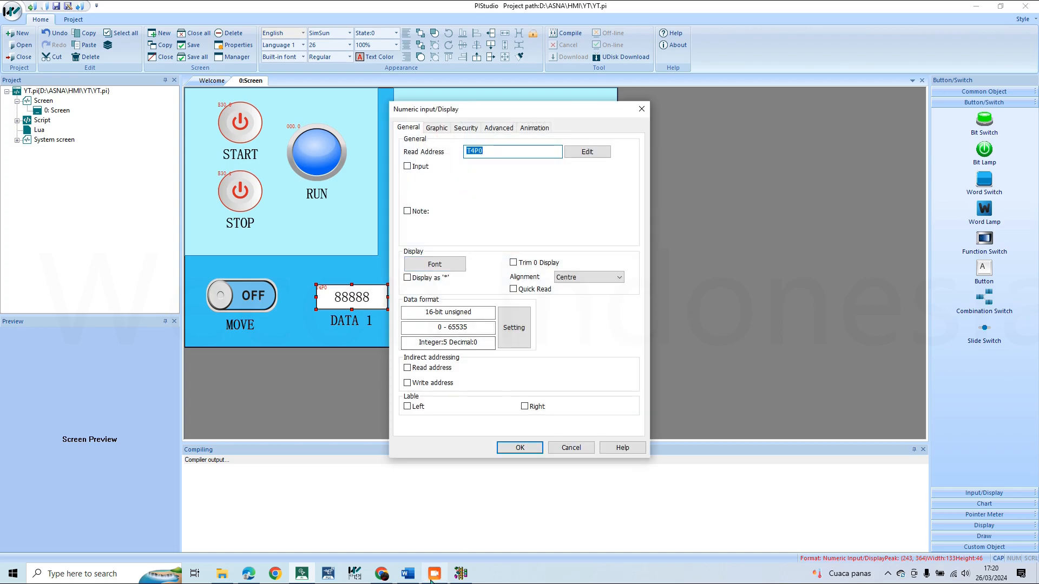
{"action": "left_click", "coordinate": [458, 574]}
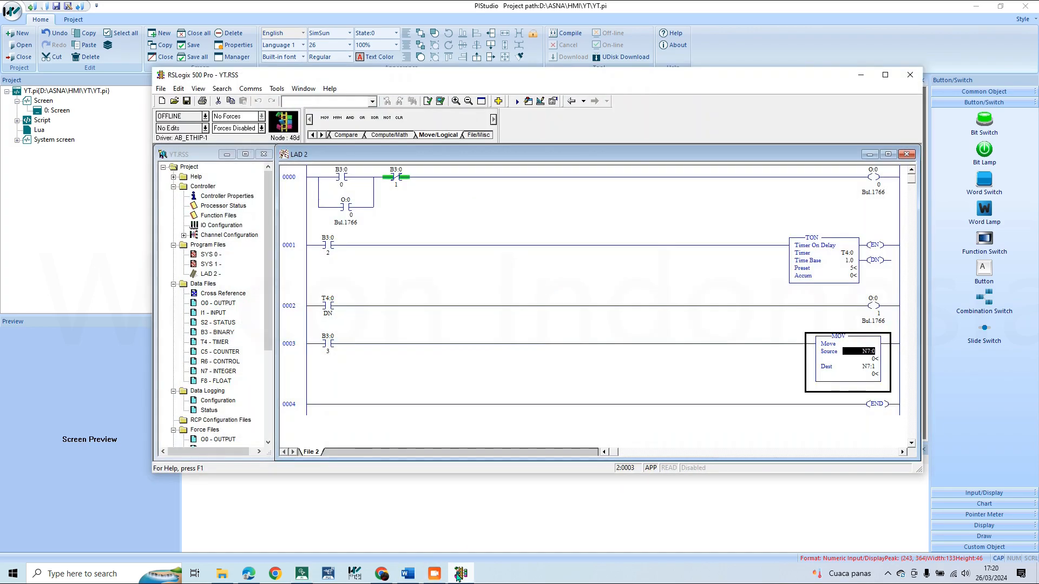
{"action": "left_click", "coordinate": [458, 574]}
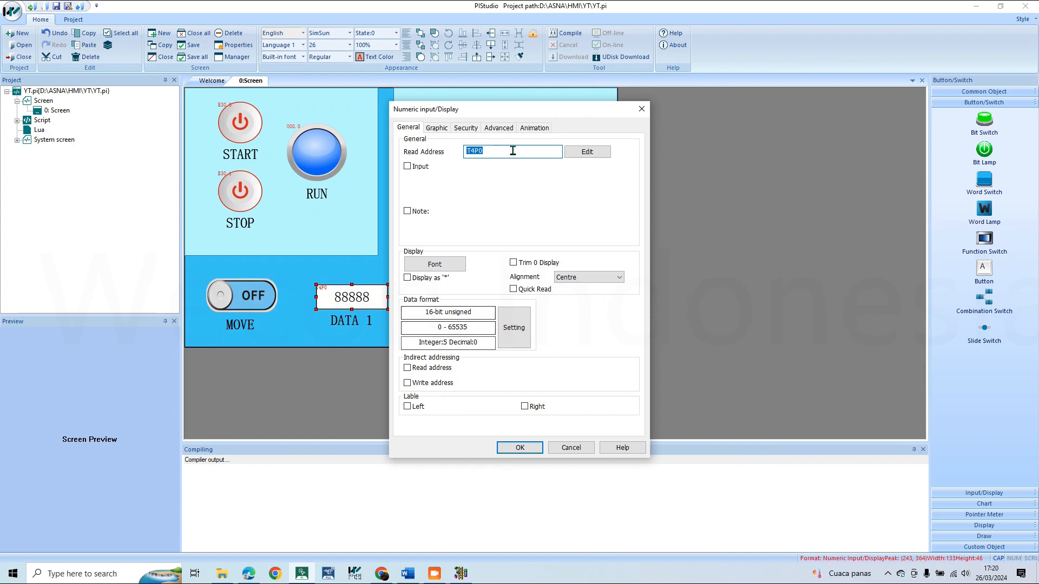
{"action": "left_click", "coordinate": [588, 151]}
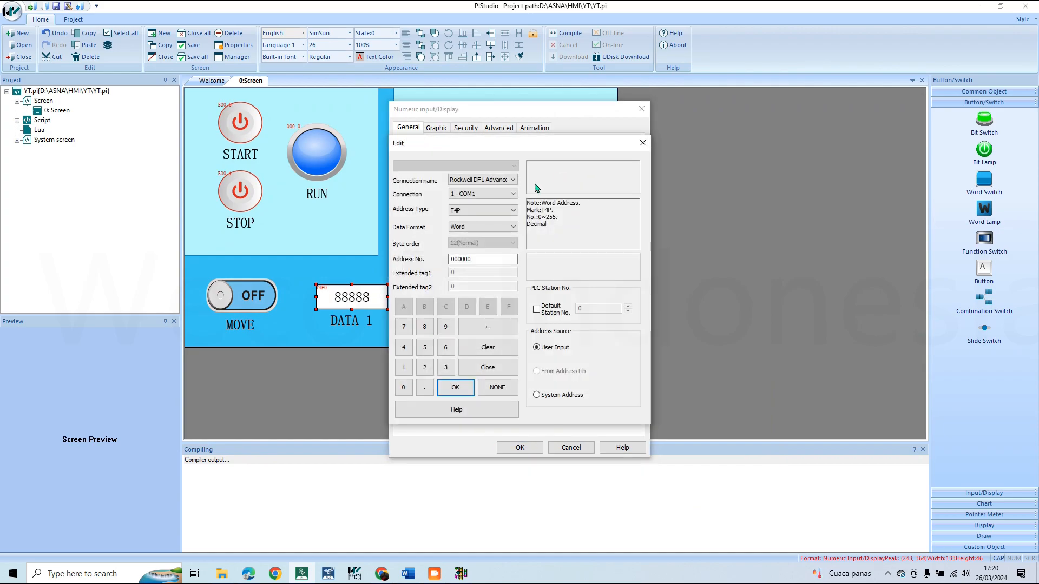
{"action": "left_click", "coordinate": [498, 211]}
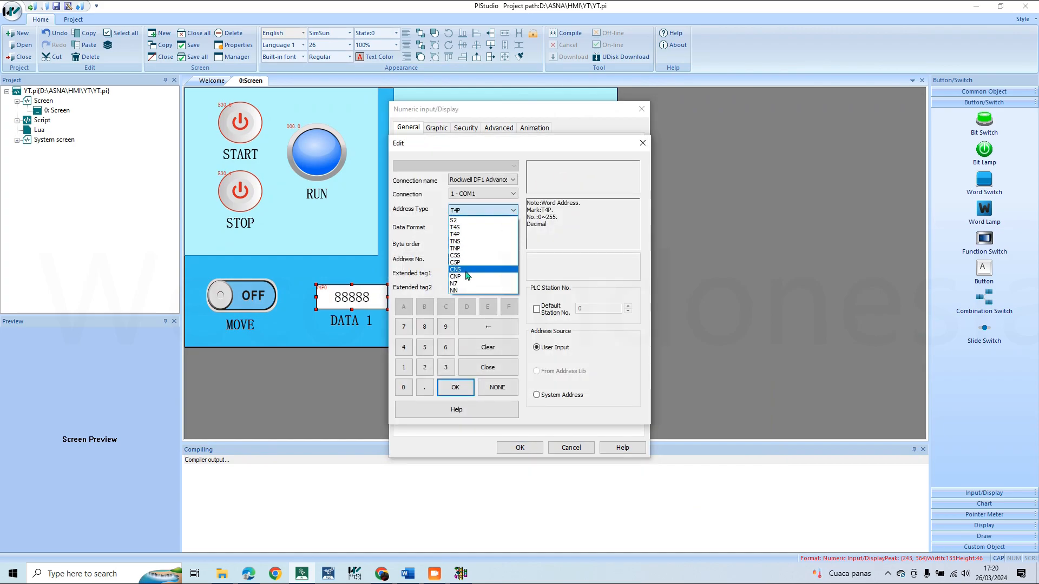
{"action": "left_click", "coordinate": [464, 284]}
{"action": "left_click", "coordinate": [481, 211]}
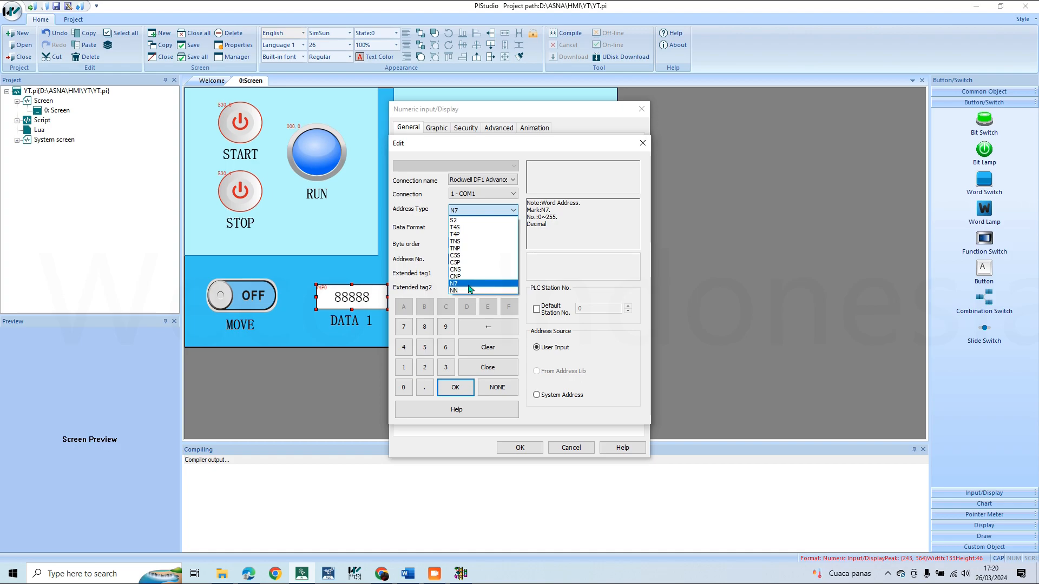
{"action": "left_click", "coordinate": [458, 211]}
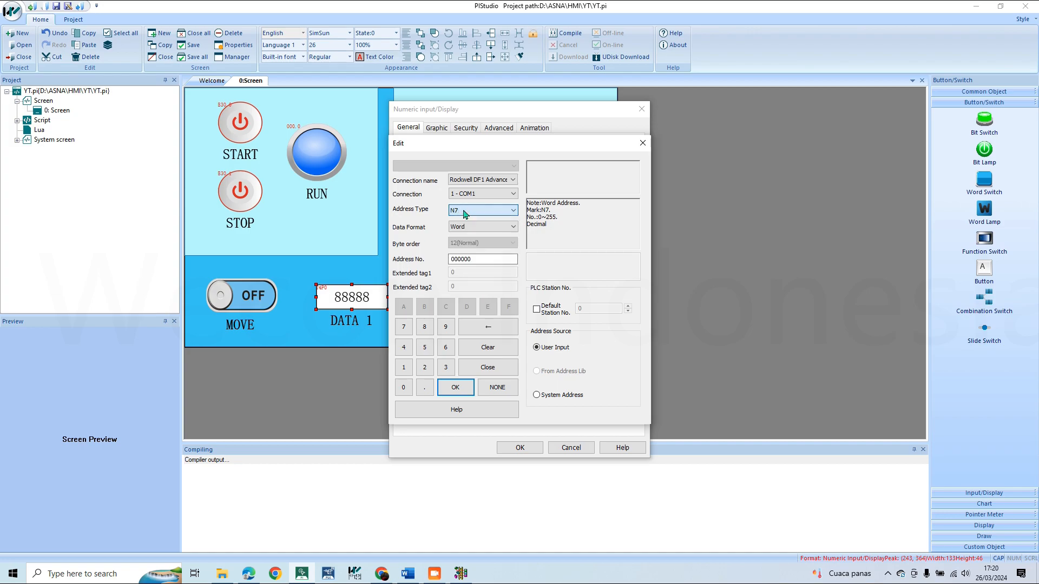
{"action": "left_click", "coordinate": [471, 385]}
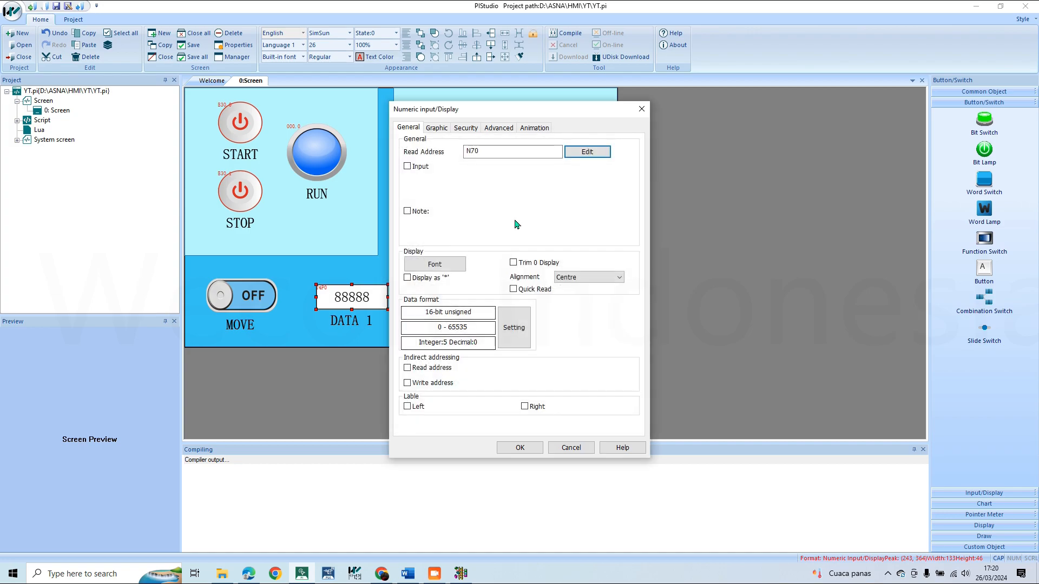
{"action": "left_click", "coordinate": [407, 168]}
{"action": "left_click", "coordinate": [519, 447]}
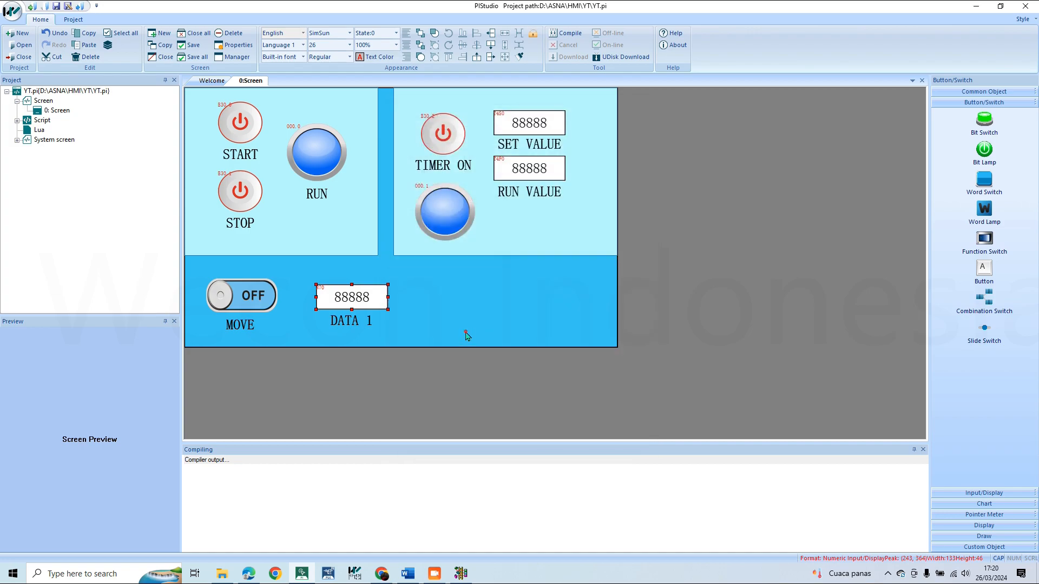
Copy the DATA 1 display together with its label and place the copy directly to its right.
{"action": "left_click_drag", "start_coordinate": [309, 278], "coordinate": [398, 339]}
{"action": "key", "text": "ctrl+c"}
{"action": "key", "text": "ctrl+v"}
{"action": "left_click_drag", "start_coordinate": [370, 302], "coordinate": [459, 300]}
{"action": "left_click", "coordinate": [433, 277]}
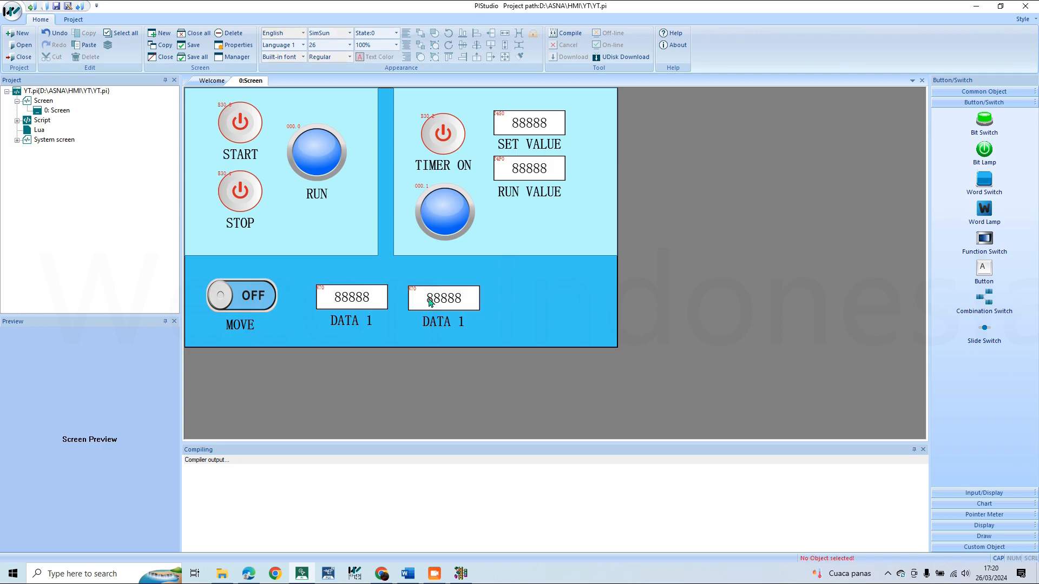
Level the two lower displays and their labels with each other, and change the copied label's text to DATA 2.
{"action": "left_click", "coordinate": [429, 301]}
{"action": "left_click", "coordinate": [363, 298], "text": "ctrl"}
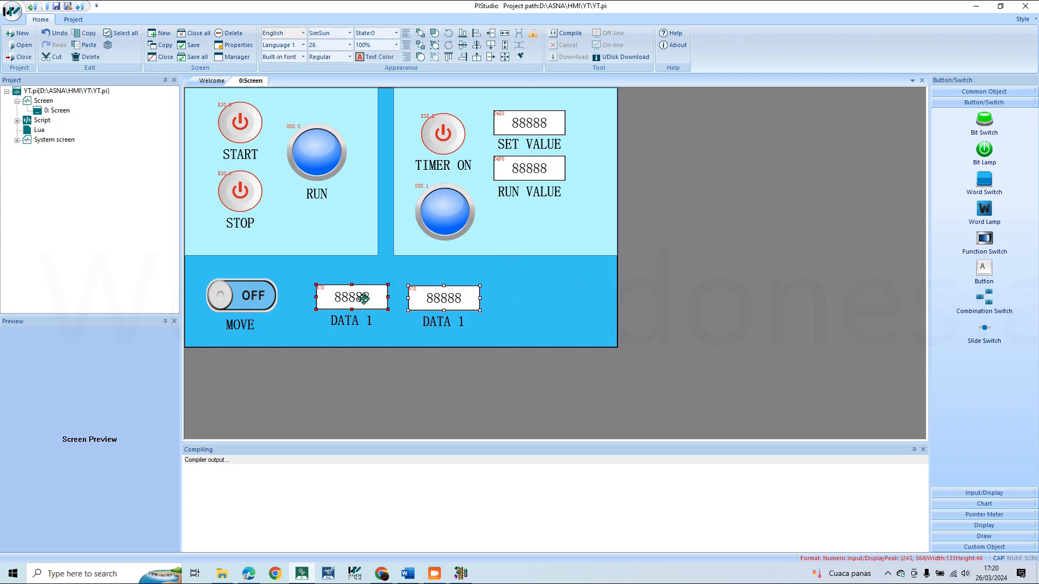
{"action": "left_click", "coordinate": [443, 324]}
{"action": "left_click", "coordinate": [361, 316], "text": "ctrl"}
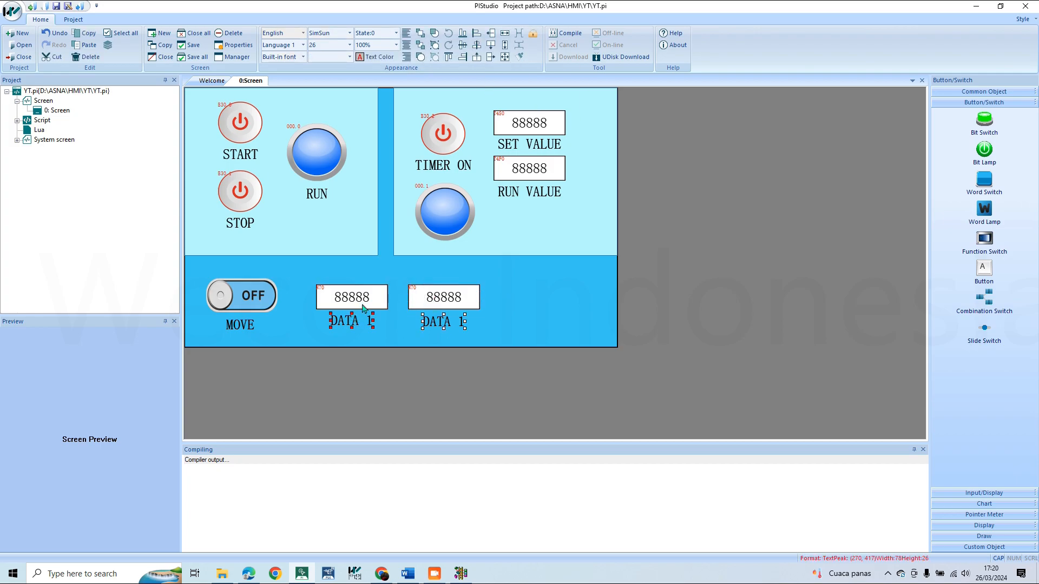
{"action": "left_click", "coordinate": [463, 46]}
{"action": "left_click", "coordinate": [495, 323]}
{"action": "double_click", "coordinate": [444, 322]}
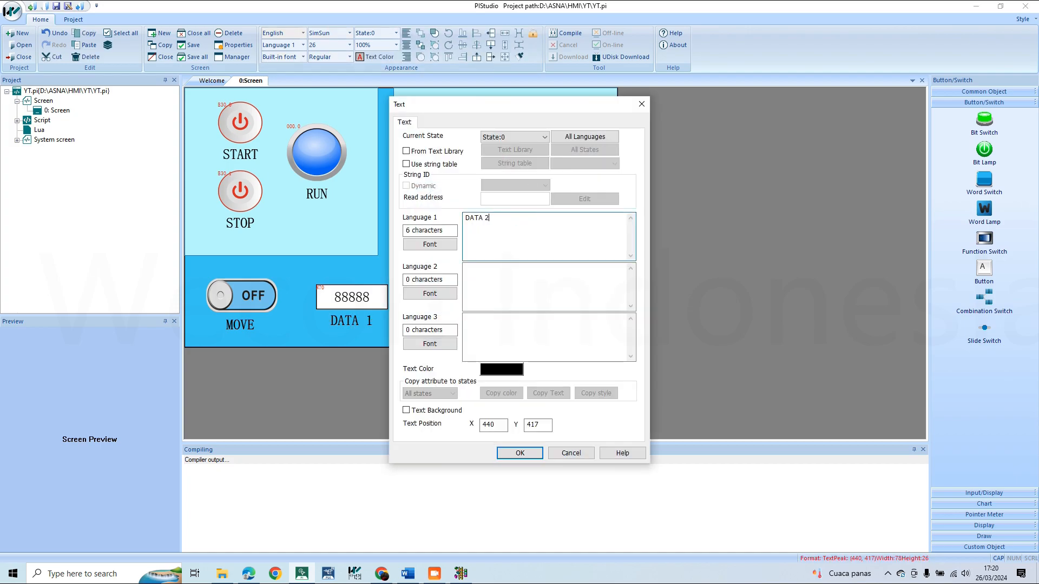
{"action": "left_click", "coordinate": [529, 453]}
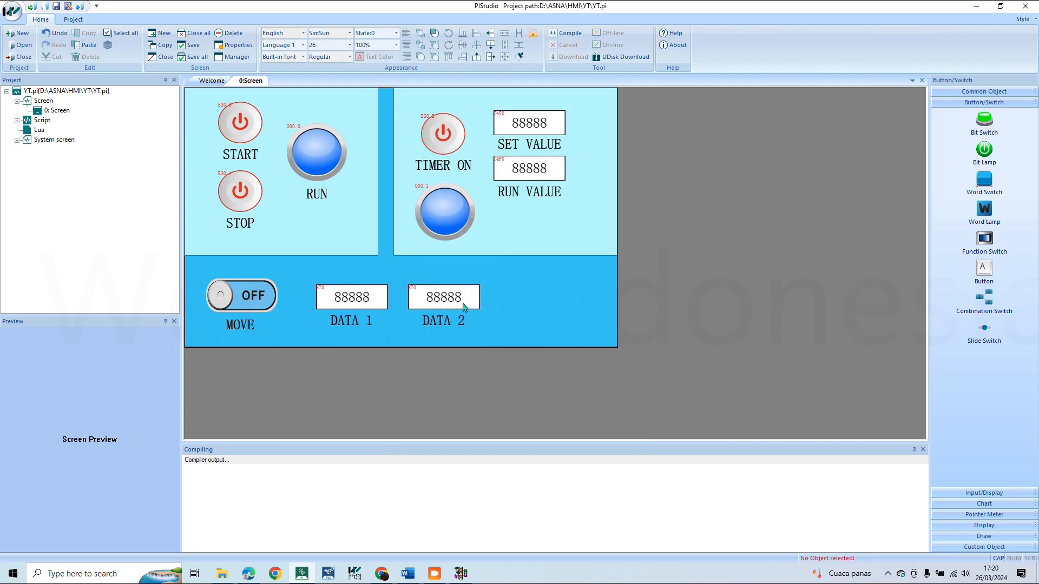
Set the DATA 2 display's read address to N71 and disable its input.
{"action": "left_click", "coordinate": [462, 303]}
{"action": "double_click", "coordinate": [463, 302]}
{"action": "left_click", "coordinate": [516, 150]}
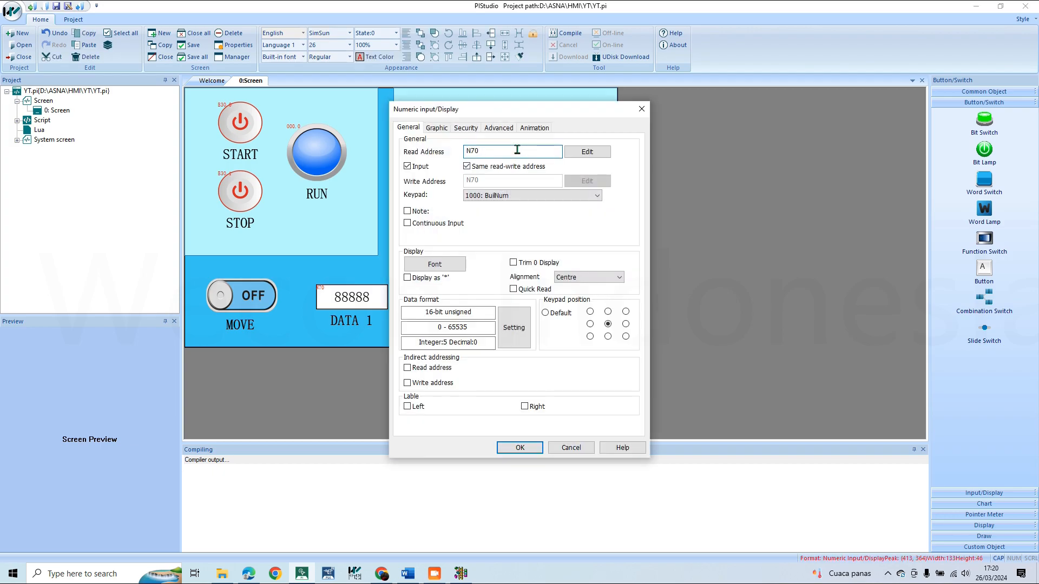
{"action": "left_click", "coordinate": [421, 167]}
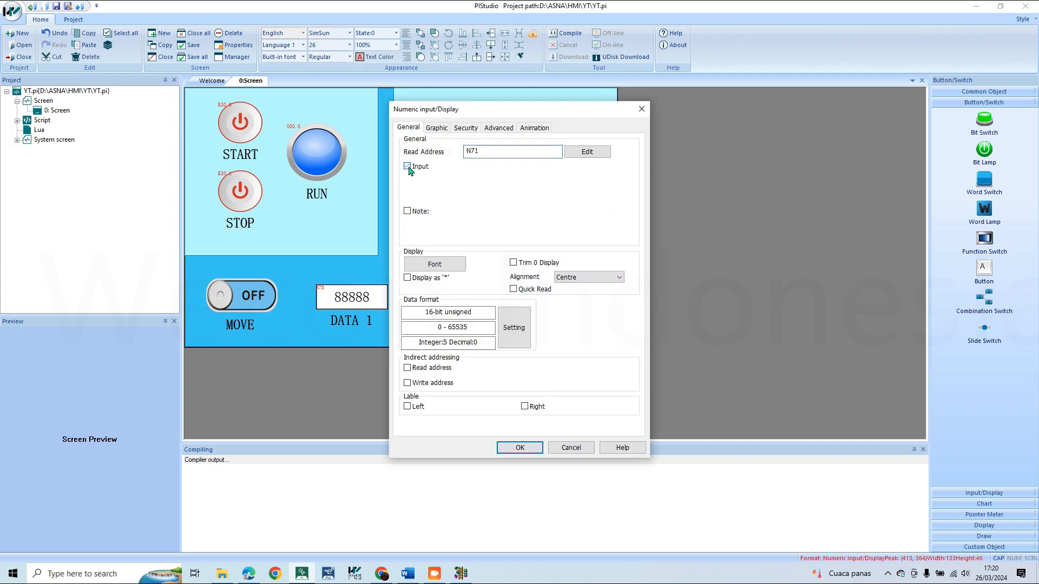
{"action": "left_click", "coordinate": [519, 447]}
{"action": "left_click", "coordinate": [518, 319]}
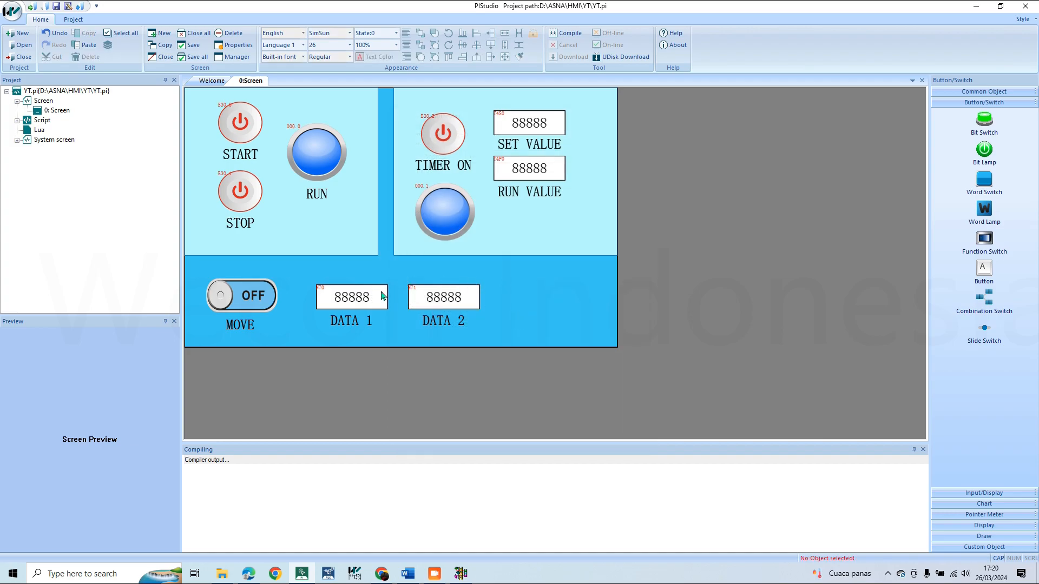
Compile the HMI project.
{"action": "left_click", "coordinate": [569, 36]}
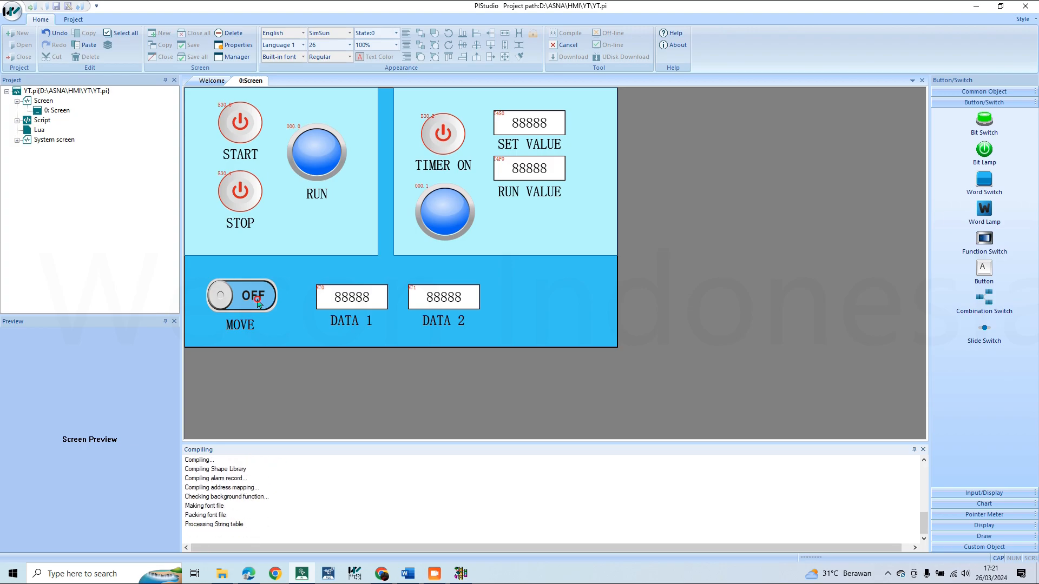
Set the MOVE bit switch's write address to B30.3, checking the matching contact in the RSLogix 500 ladder.
{"action": "double_click", "coordinate": [258, 304]}
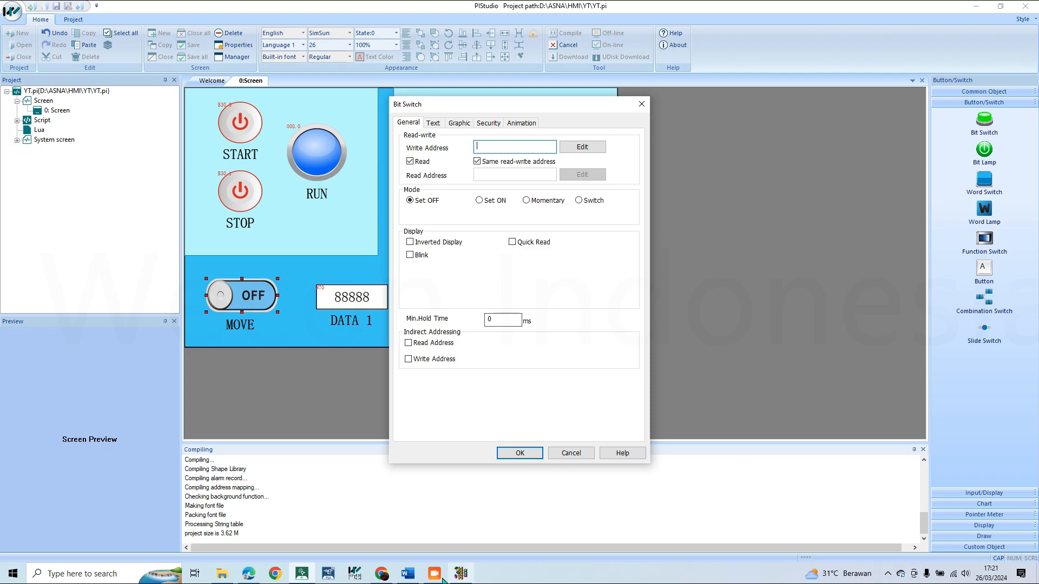
{"action": "left_click", "coordinate": [461, 573]}
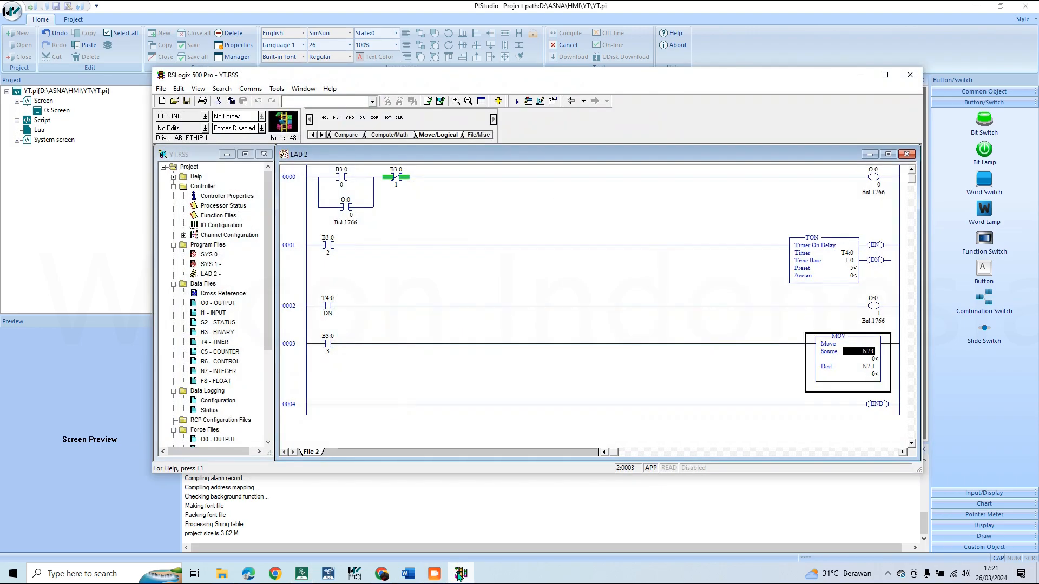
{"action": "left_click", "coordinate": [460, 574]}
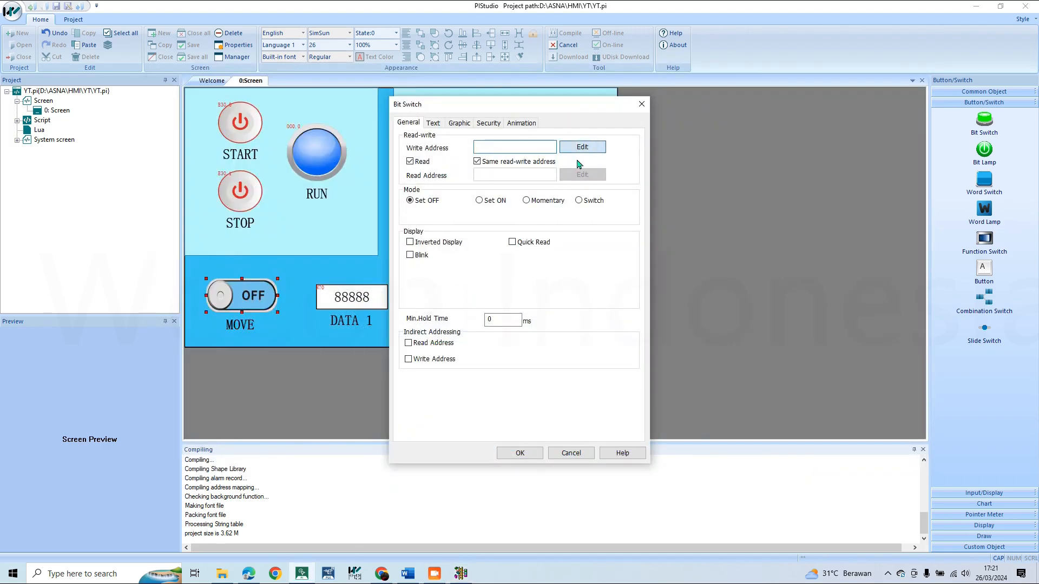
{"action": "left_click", "coordinate": [579, 147]}
{"action": "left_click", "coordinate": [480, 211]}
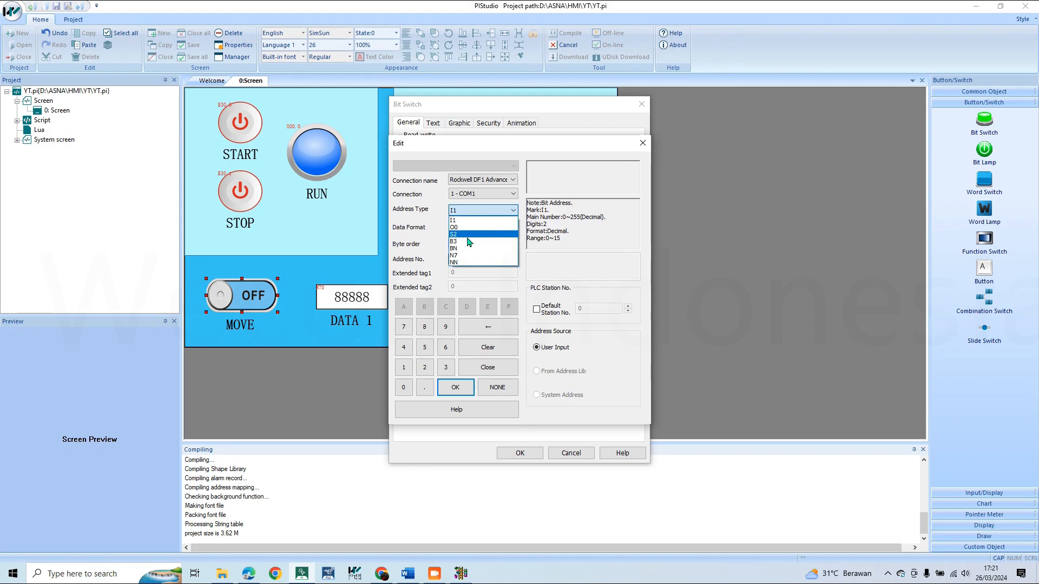
{"action": "left_click", "coordinate": [468, 241]}
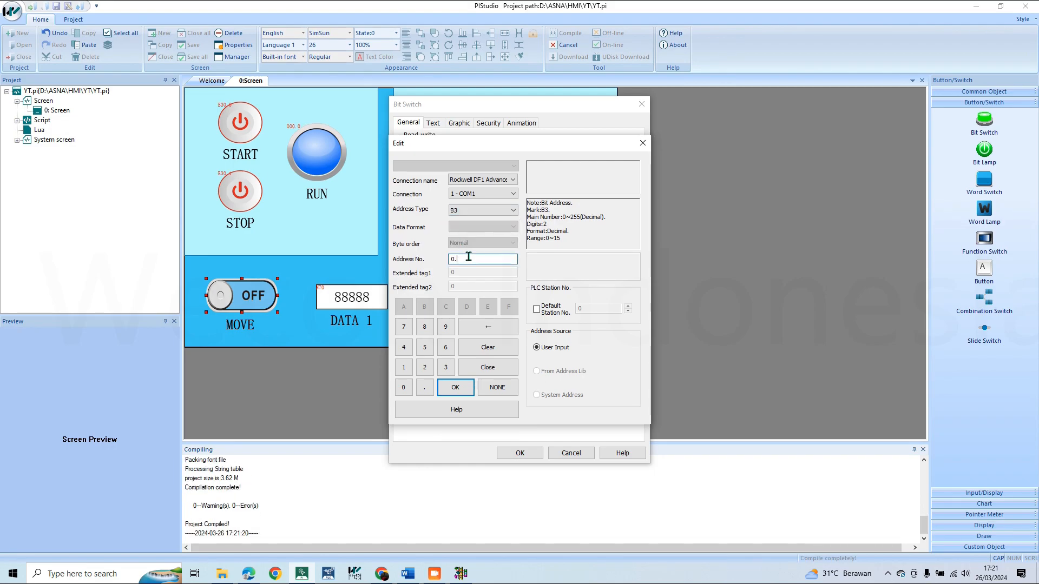
{"action": "left_click", "coordinate": [455, 388]}
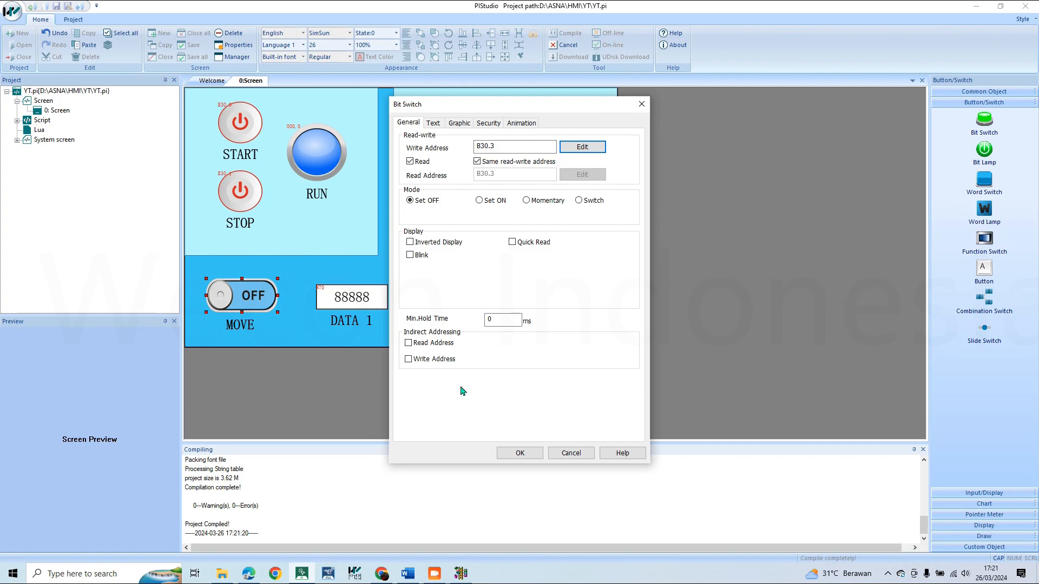
Set the MOVE bit switch's mode to Switch and apply its properties.
{"action": "left_click", "coordinate": [539, 202]}
{"action": "left_click", "coordinate": [602, 199]}
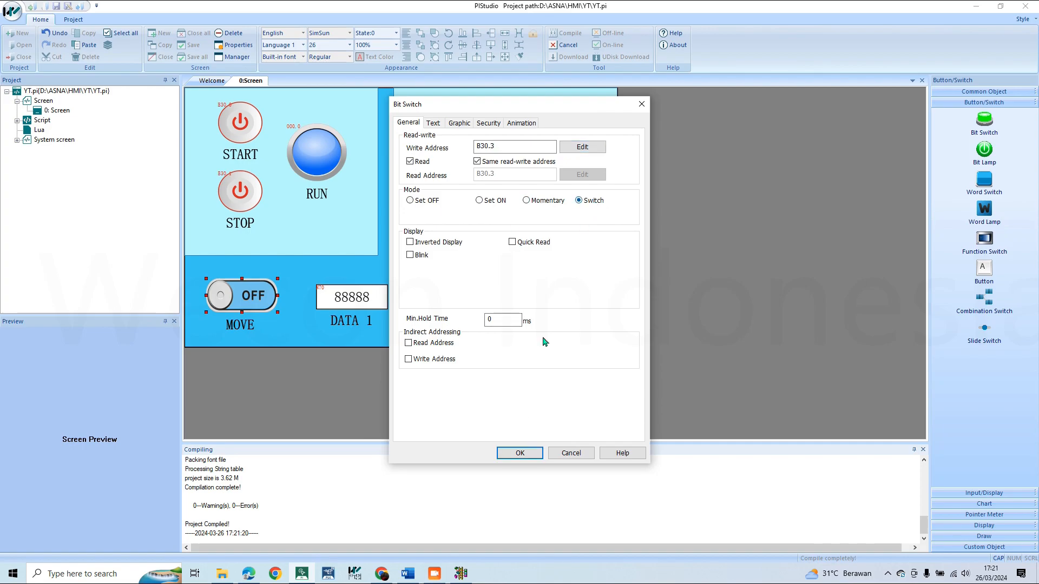
{"action": "left_click", "coordinate": [536, 203]}
{"action": "left_click", "coordinate": [519, 452]}
Download the project from the PC to the HMI over USB, restart the HMI, and dismiss the Internet Download Manager notices.
{"action": "left_click", "coordinate": [567, 60]}
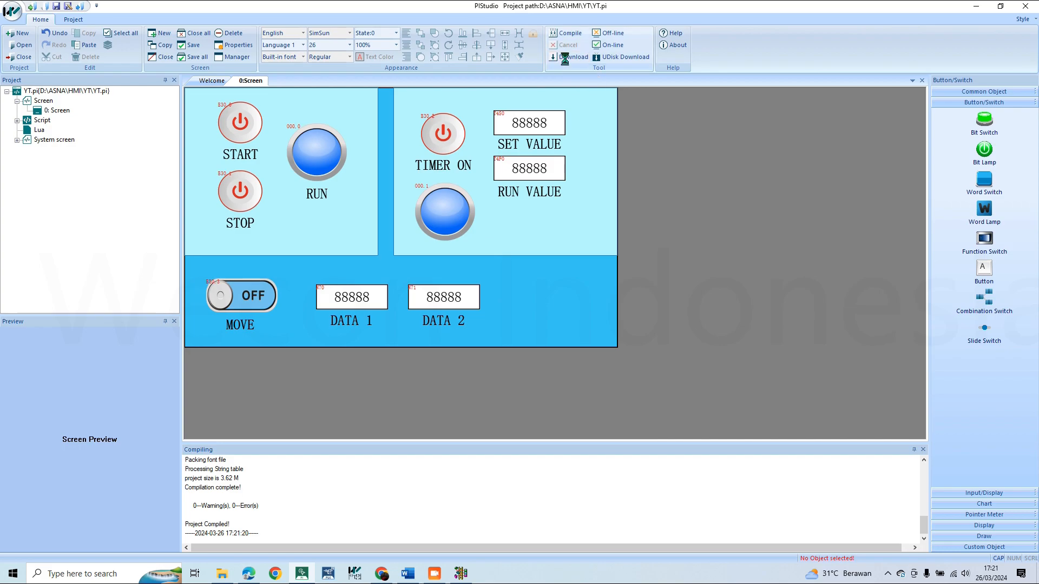
{"action": "left_click", "coordinate": [518, 308]}
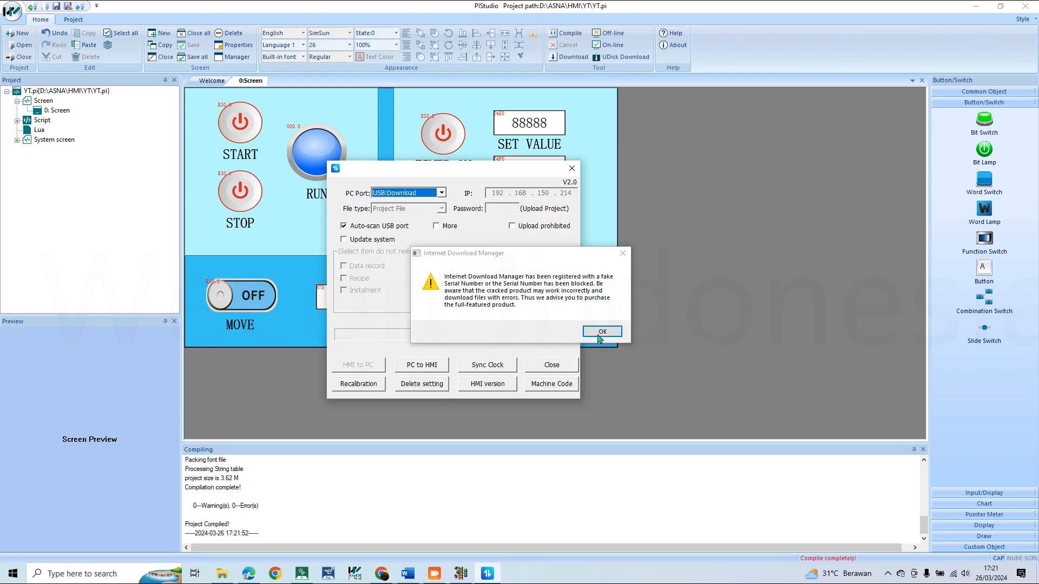
{"action": "left_click", "coordinate": [599, 333]}
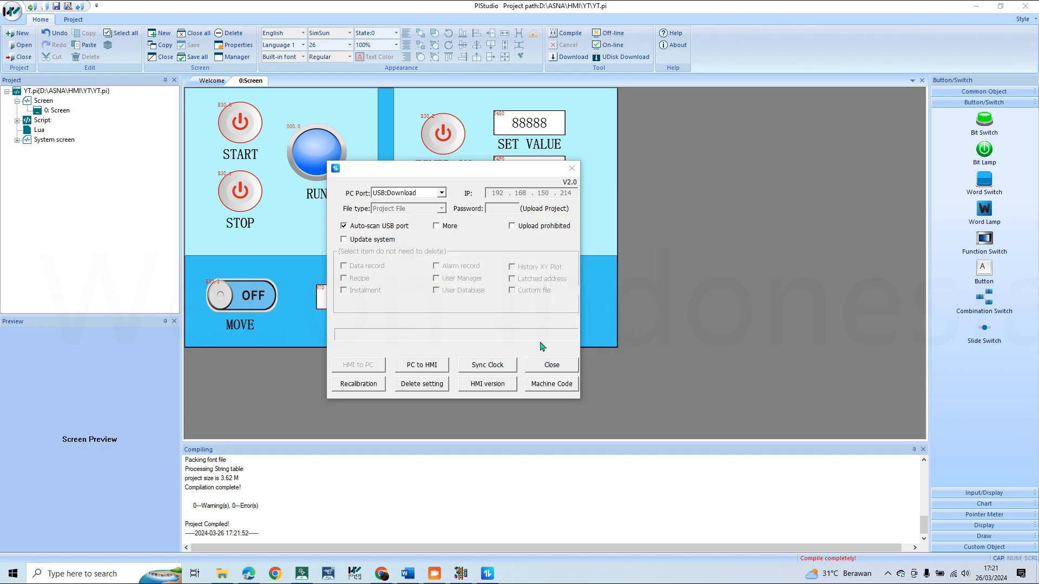
{"action": "left_click", "coordinate": [429, 367]}
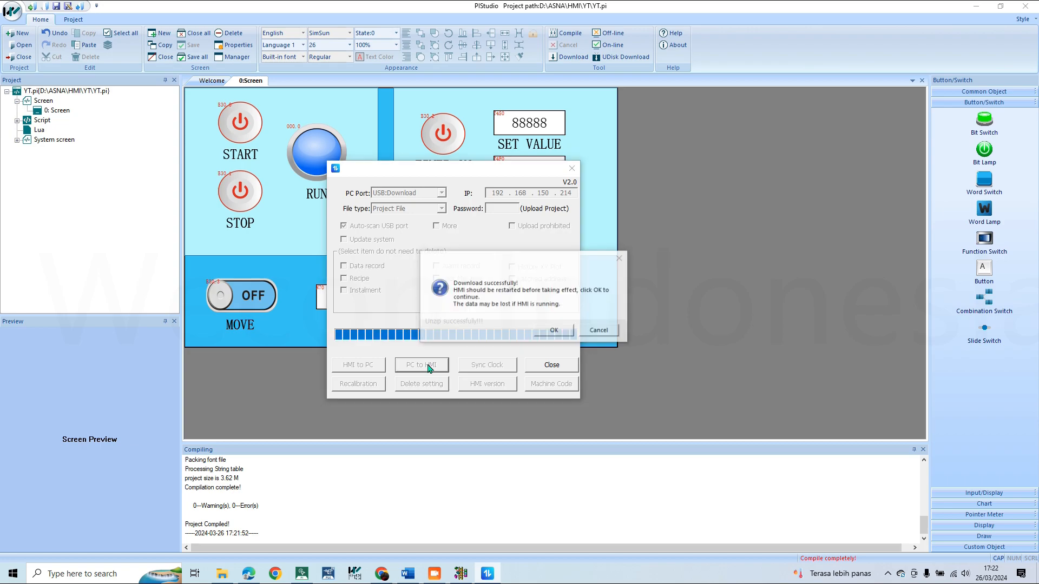
{"action": "left_click", "coordinate": [557, 330]}
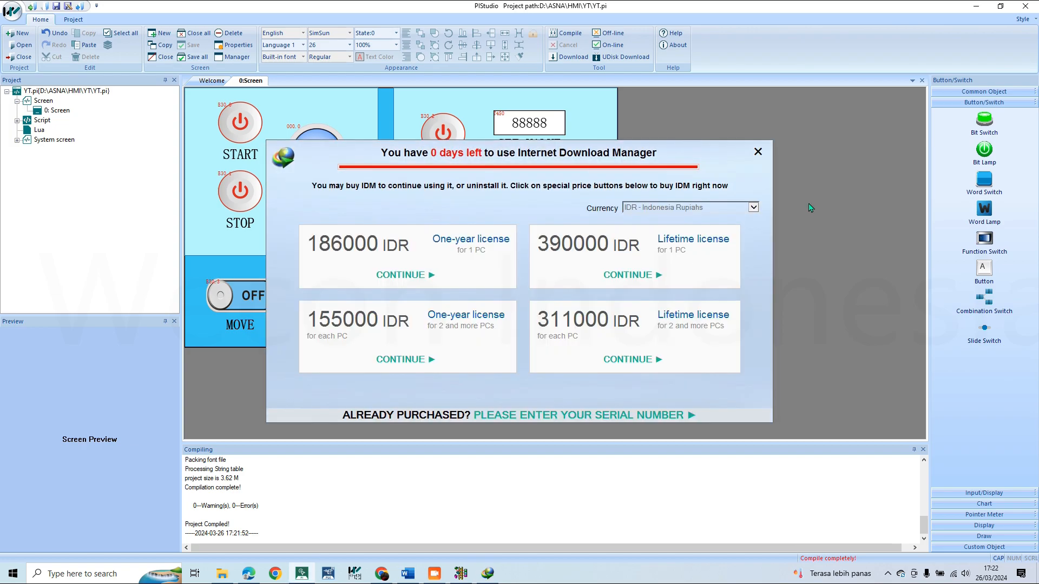
{"action": "left_click", "coordinate": [757, 152]}
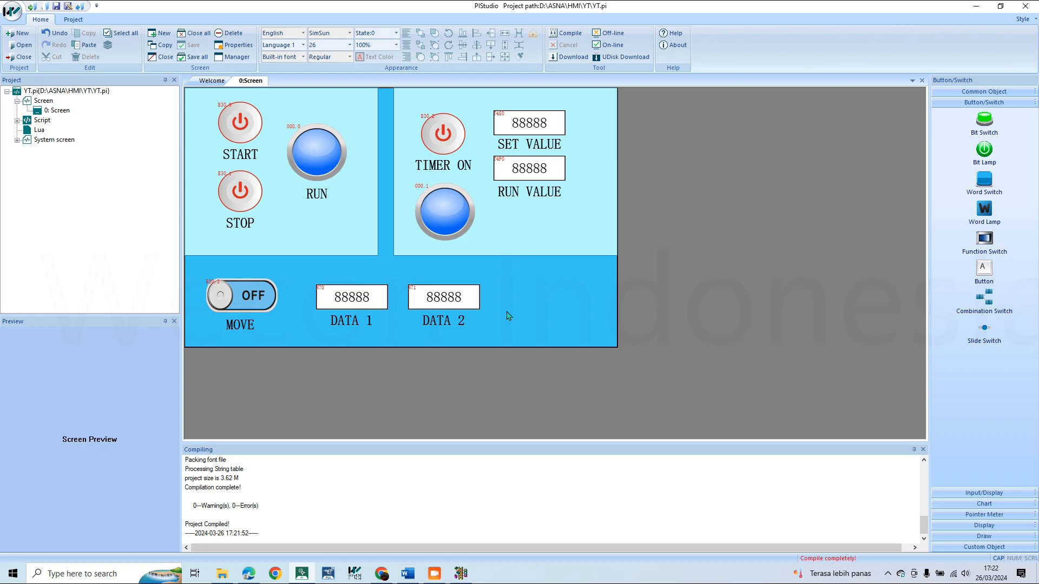
{"action": "left_click", "coordinate": [542, 301]}
Switch to Chrome and open the HMI's web page at 192.168.150.214 in a new tab.
{"action": "mouse_move", "coordinate": [381, 576]}
{"action": "left_click", "coordinate": [381, 573]}
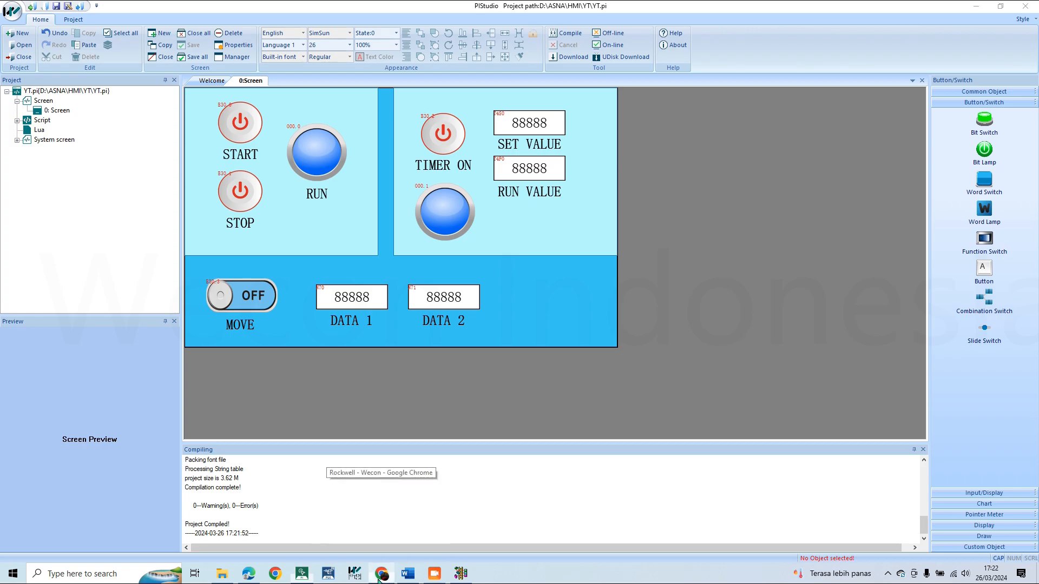
{"action": "left_click", "coordinate": [382, 573]}
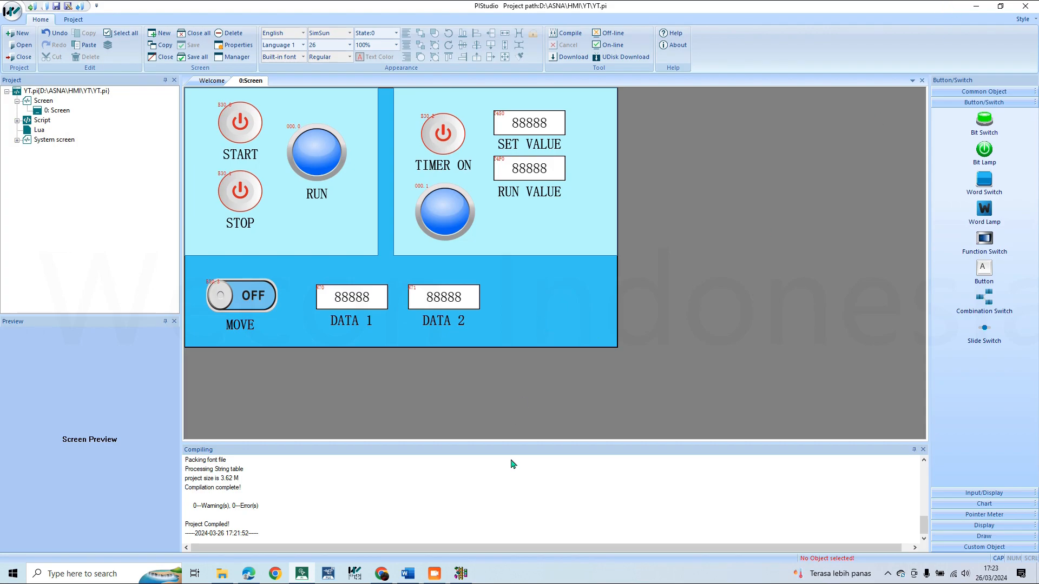
{"action": "left_click", "coordinate": [382, 573]}
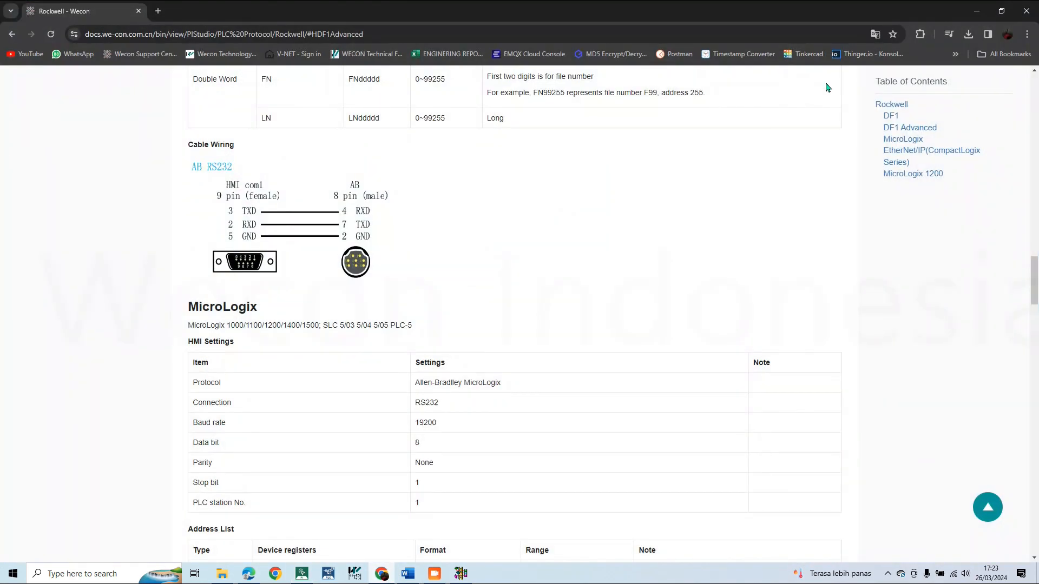
{"action": "left_click", "coordinate": [158, 10]}
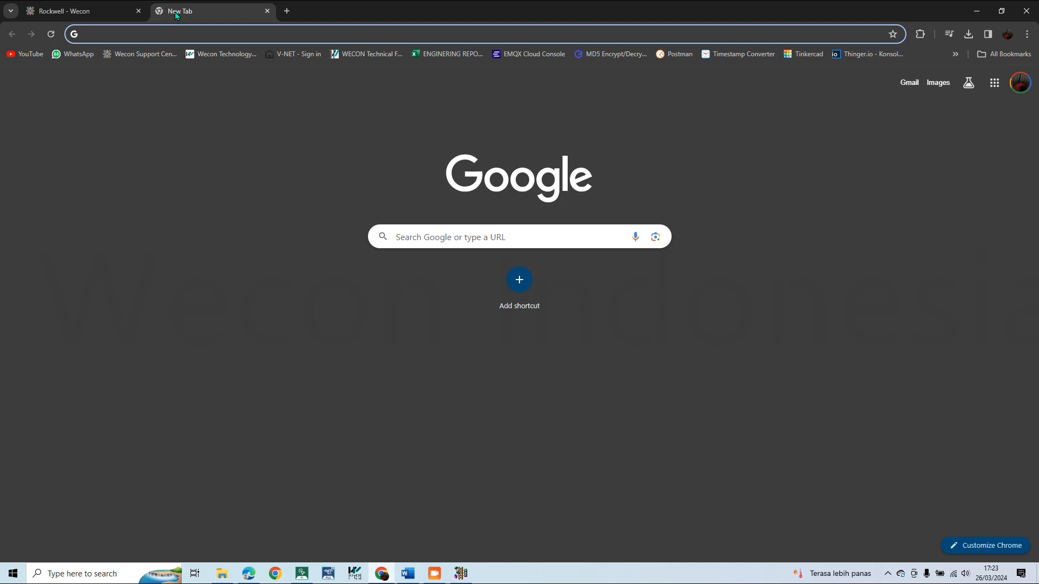
{"action": "type", "text": "192.168.150.115"}
{"action": "key", "text": "Right"}
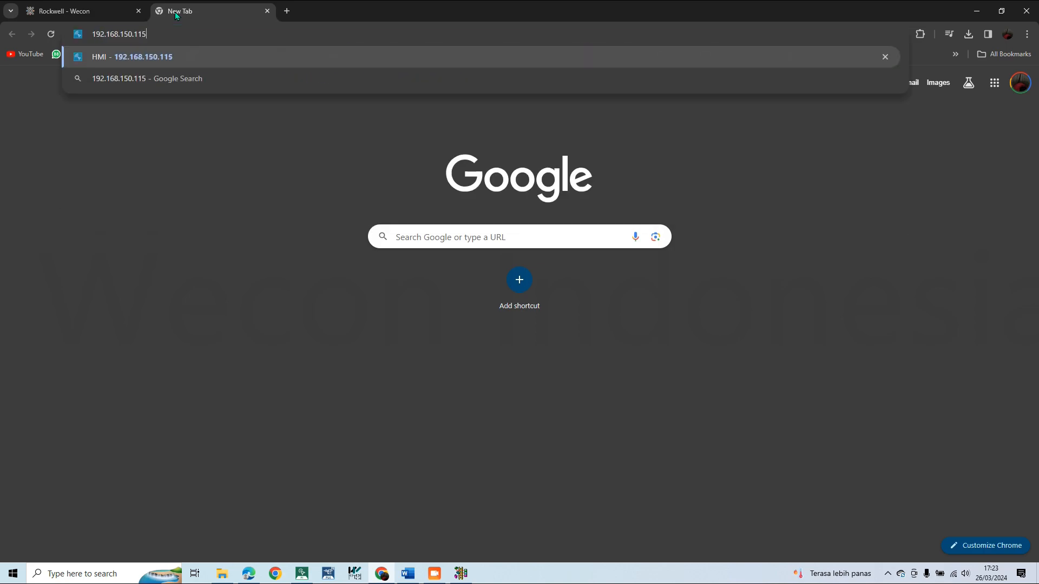
{"action": "key", "text": "BackSpace"}
{"action": "key", "text": "BackSpace"}
{"action": "key", "text": "BackSpace"}
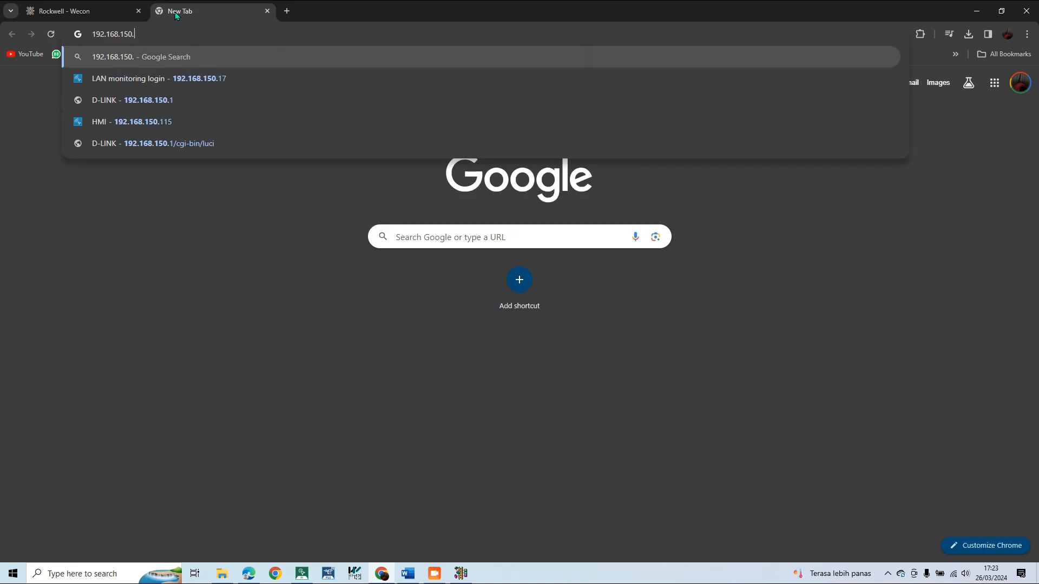
{"action": "type", "text": "214"}
{"action": "key", "text": "Return"}
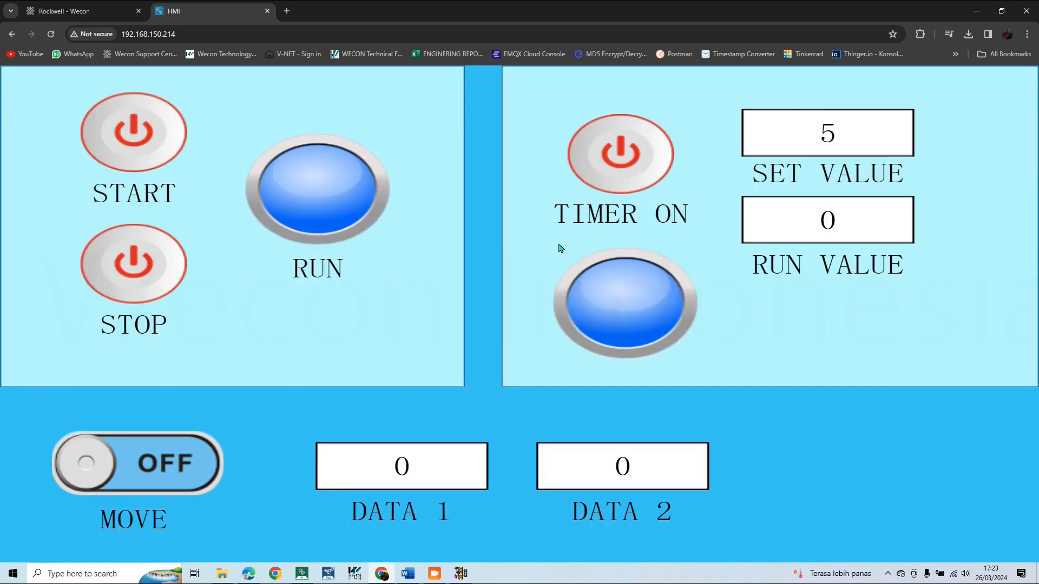
Reduce the HMI browser page to a smaller floating window and minimise PIStudio to leave the desktop behind it.
{"action": "left_click", "coordinate": [1001, 11]}
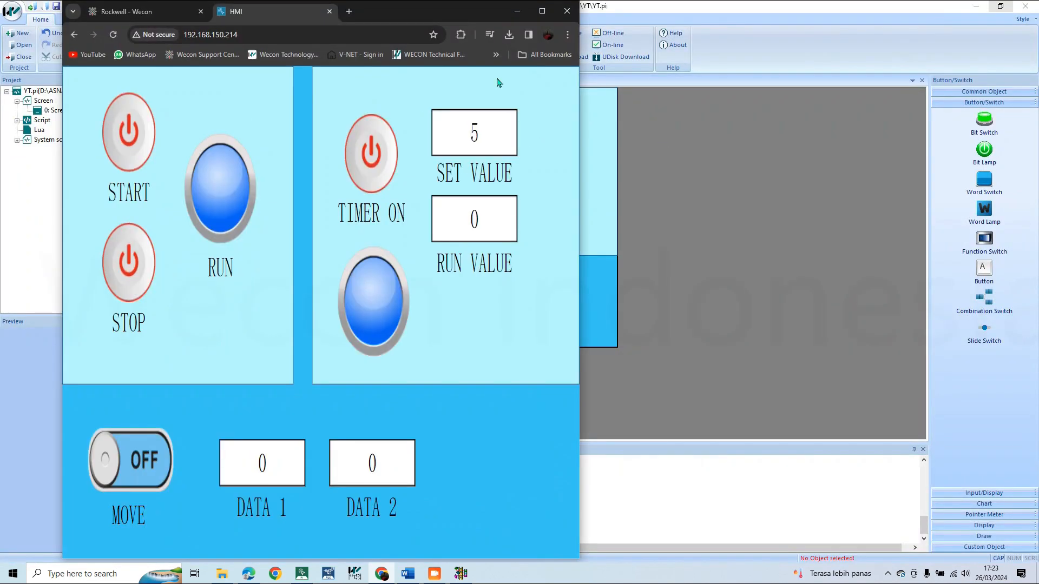
{"action": "left_click_drag", "start_coordinate": [476, 19], "coordinate": [784, 65]}
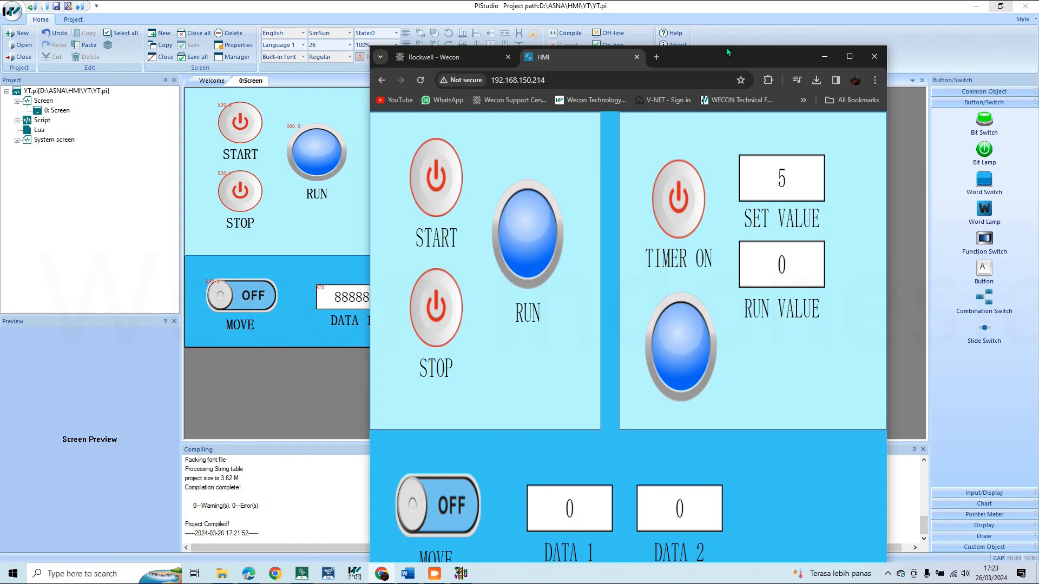
{"action": "left_click_drag", "start_coordinate": [726, 47], "coordinate": [771, 133]}
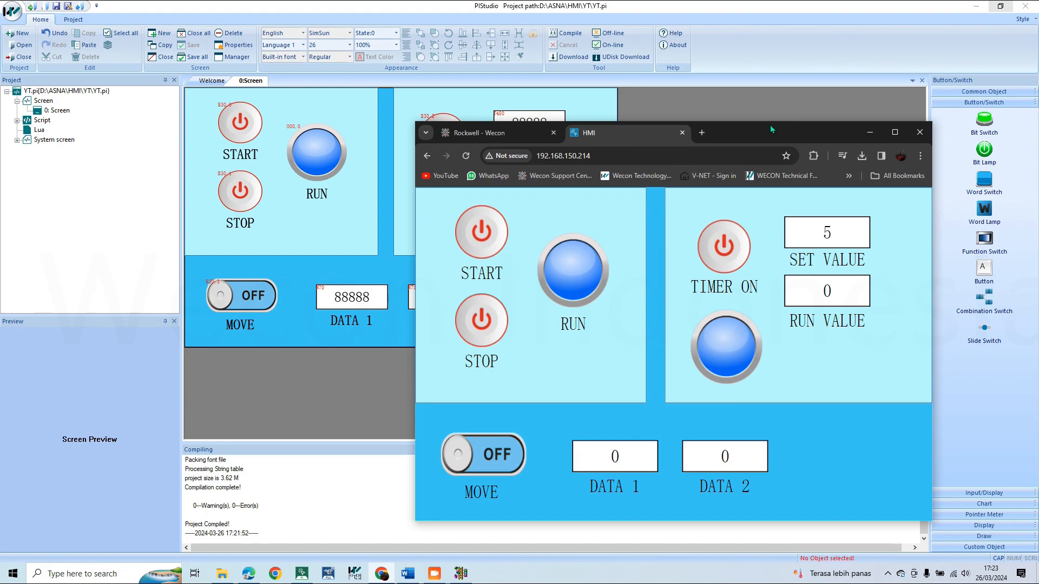
{"action": "left_click", "coordinate": [770, 119]}
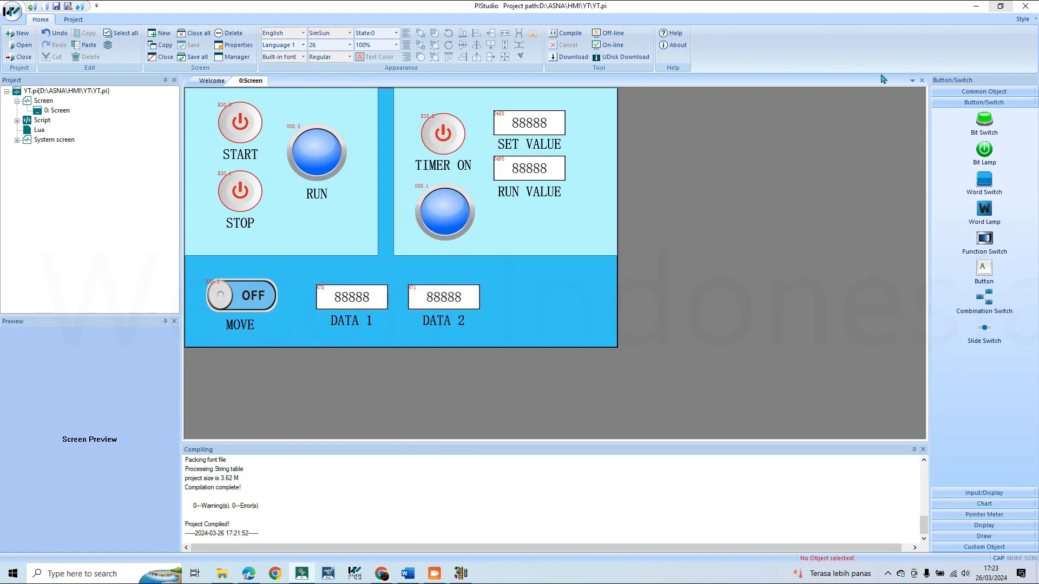
{"action": "left_click", "coordinate": [976, 6]}
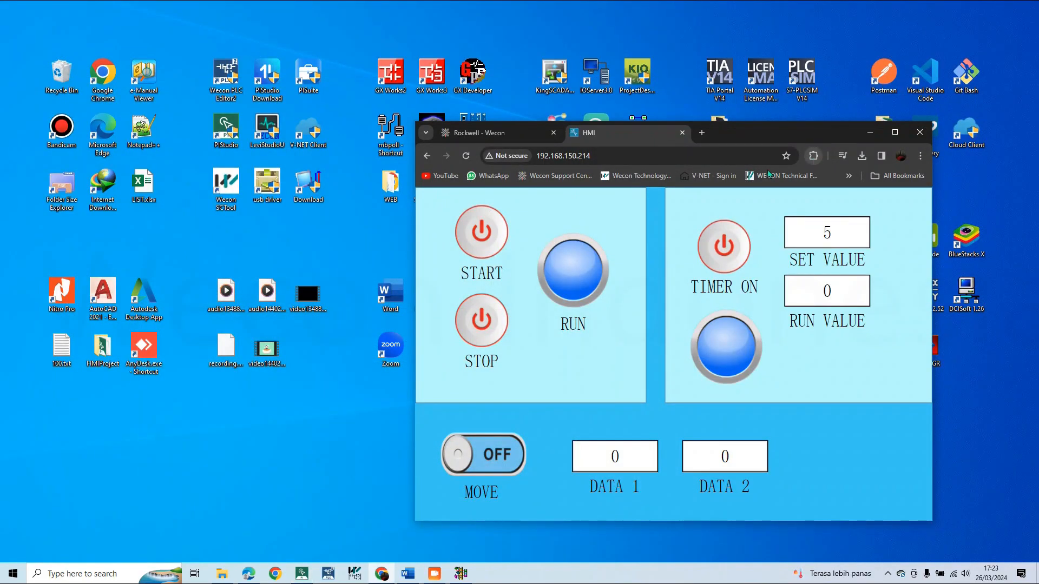
{"action": "left_click_drag", "start_coordinate": [770, 138], "coordinate": [804, 114]}
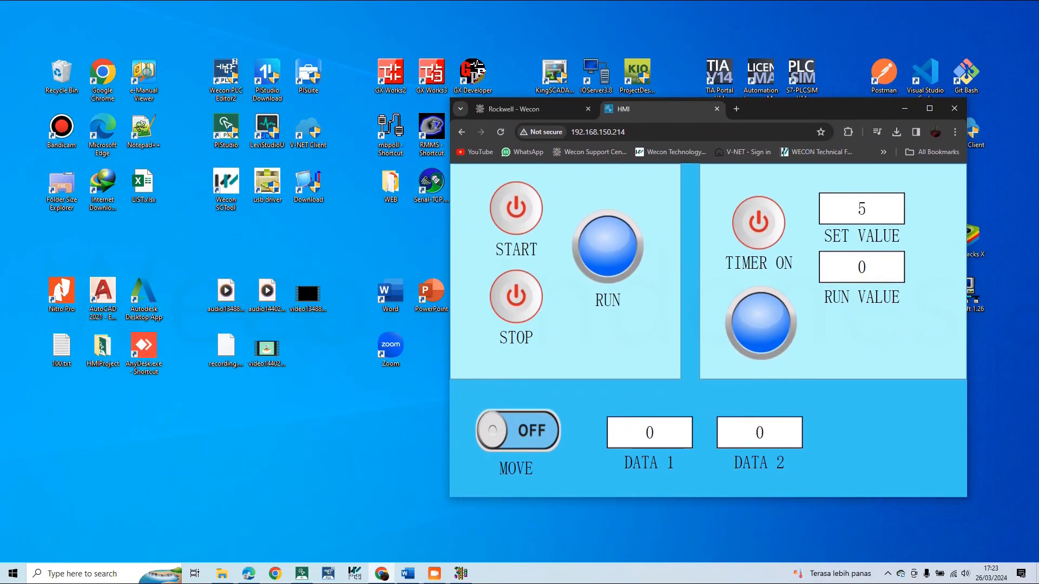
Switch to RSLogix 500, dock it to the left half of the desktop, and maximise the LAD 2 ladder inside it.
{"action": "left_click", "coordinate": [473, 578]}
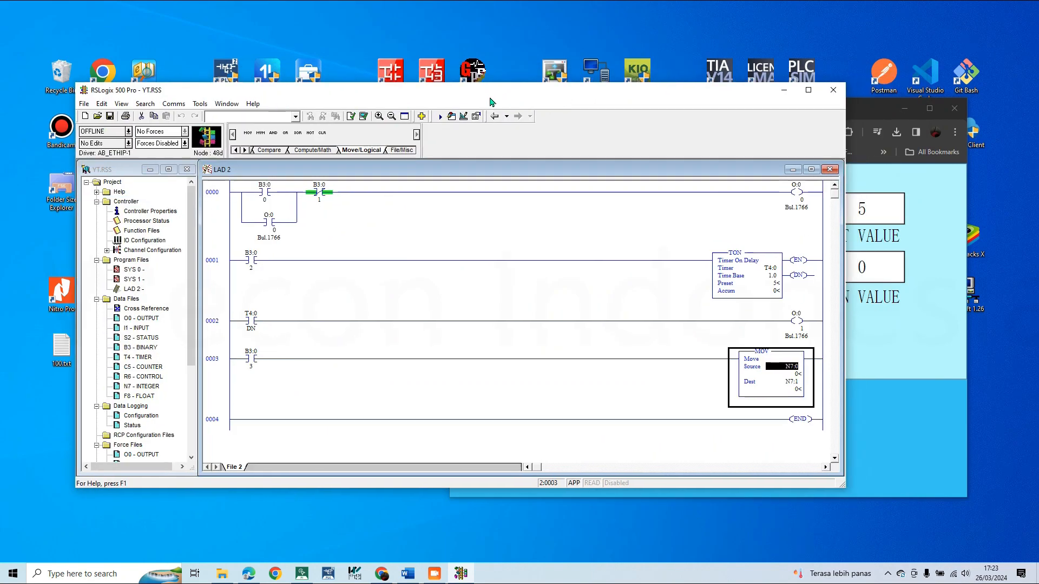
{"action": "left_click_drag", "start_coordinate": [490, 95], "coordinate": [1, 152]}
{"action": "left_click", "coordinate": [809, 116]}
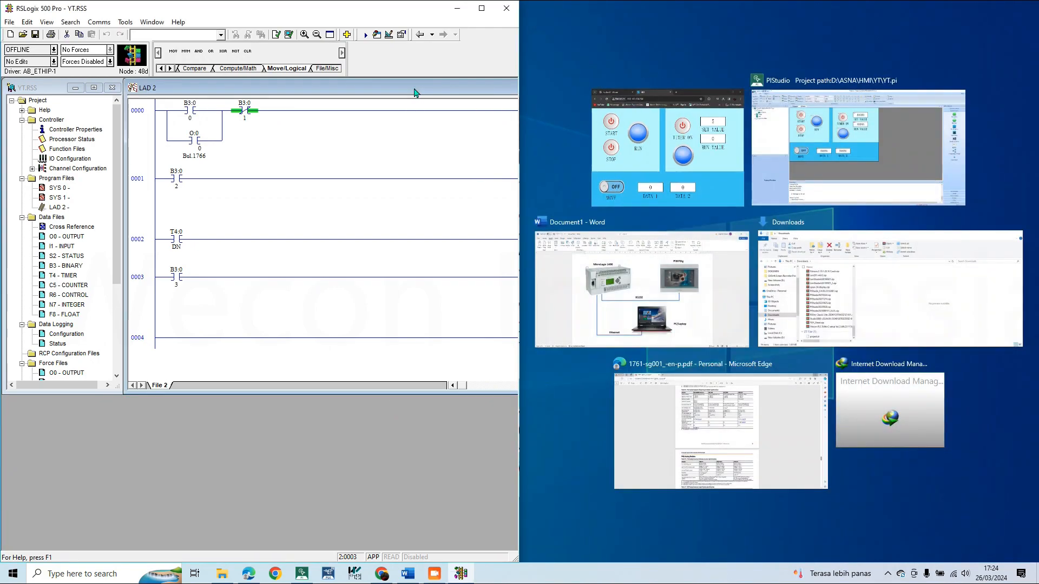
{"action": "double_click", "coordinate": [415, 90]}
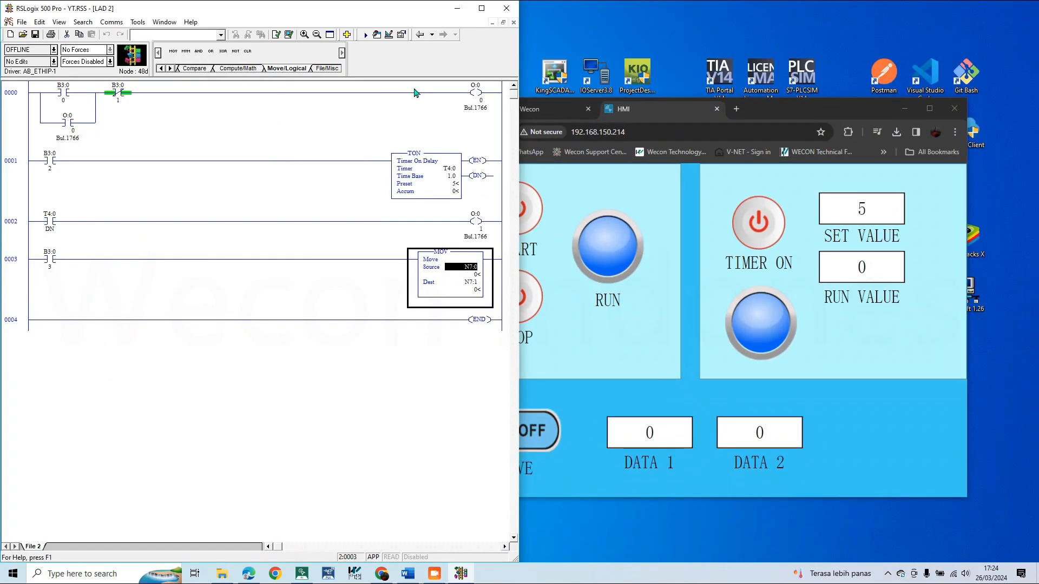
Go online with the PLC and move the HMI browser window beside the ladder so both are fully visible.
{"action": "left_click", "coordinate": [53, 61]}
{"action": "left_click", "coordinate": [52, 66]}
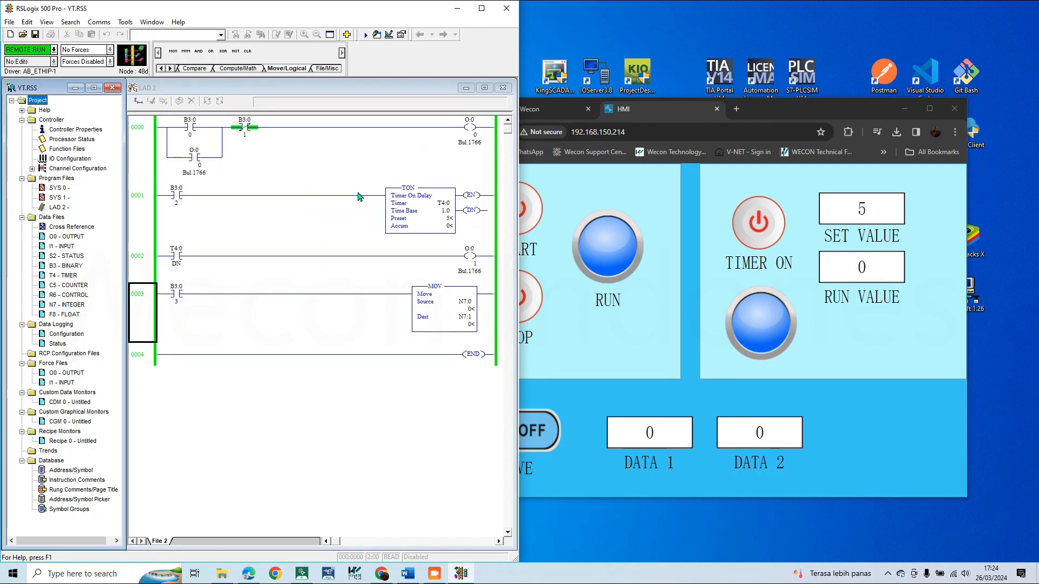
{"action": "left_click_drag", "start_coordinate": [823, 109], "coordinate": [889, 90]}
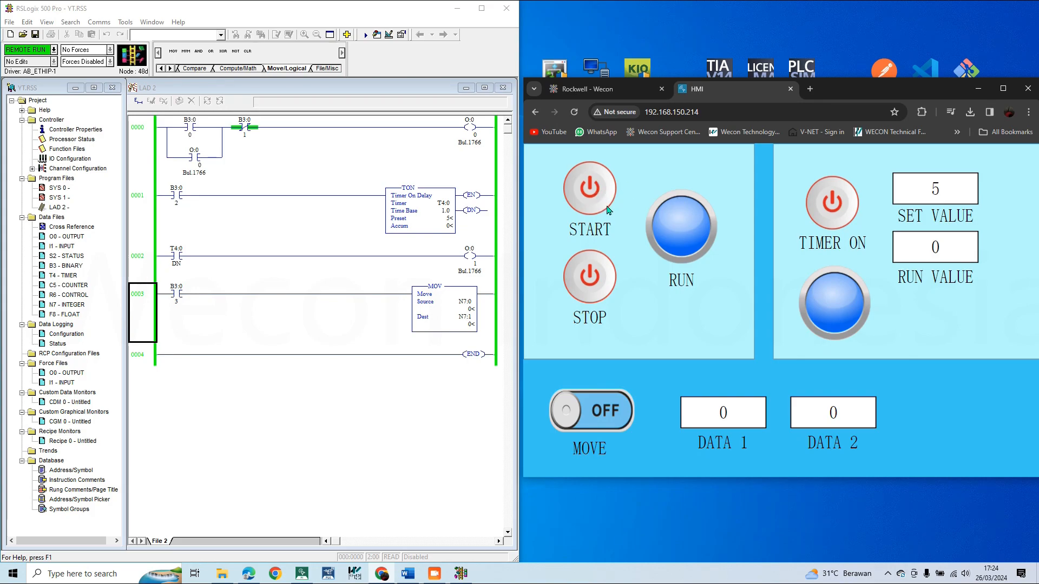
Test the START and STOP buttons on the HMI page against rung 0000, and select its B3:0/0 contact.
{"action": "left_click", "coordinate": [586, 204]}
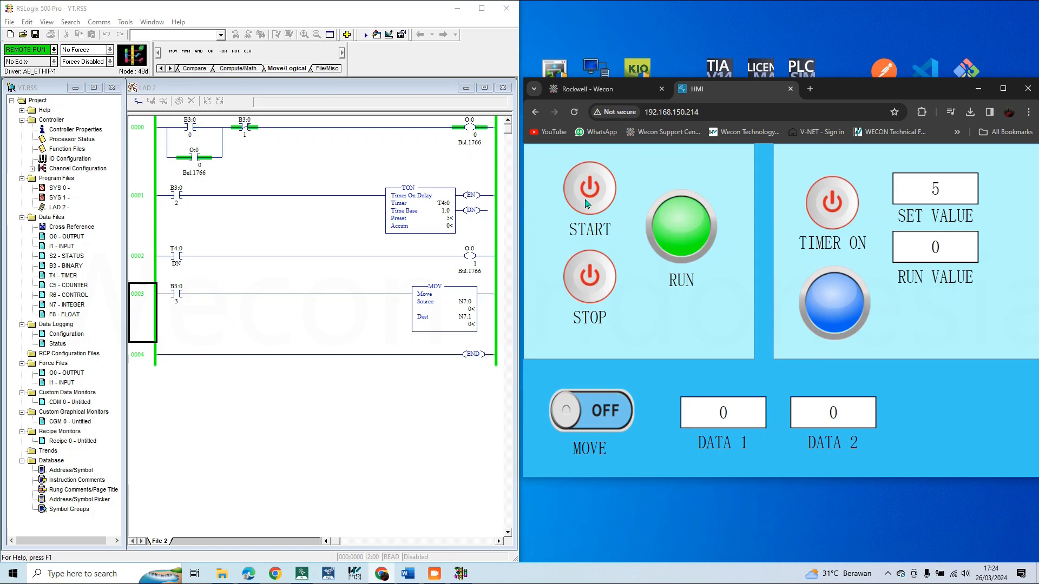
{"action": "left_click", "coordinate": [587, 195]}
{"action": "left_click", "coordinate": [586, 195]}
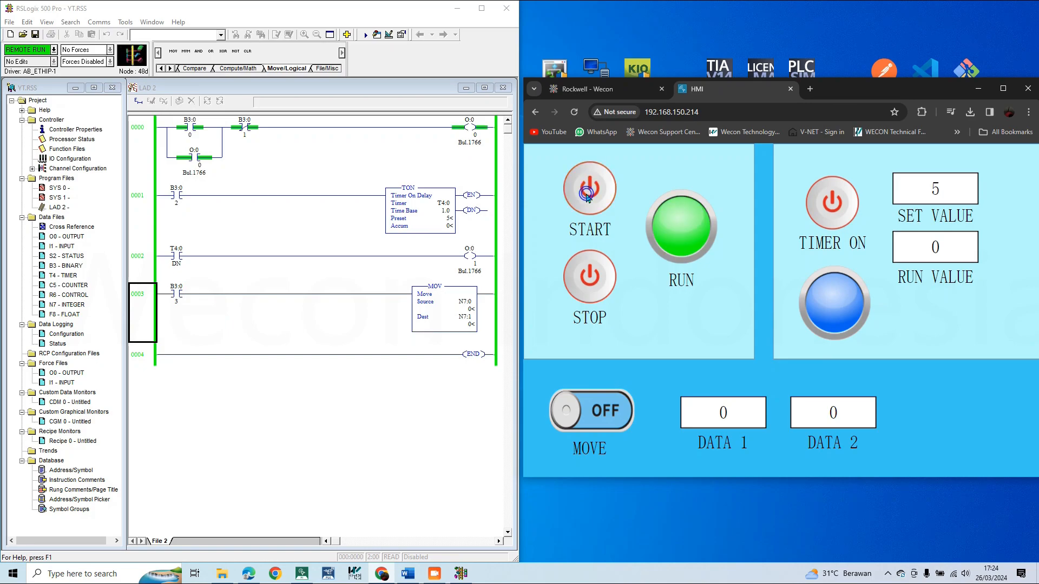
{"action": "left_click", "coordinate": [586, 195]}
{"action": "left_click", "coordinate": [591, 196]}
{"action": "left_click", "coordinate": [588, 278]}
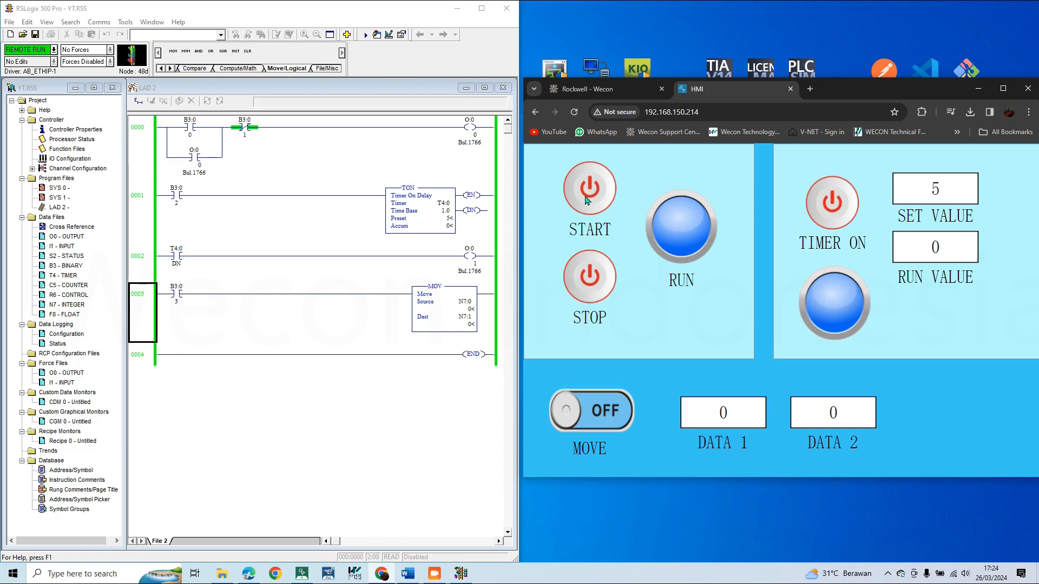
{"action": "left_click", "coordinate": [217, 128]}
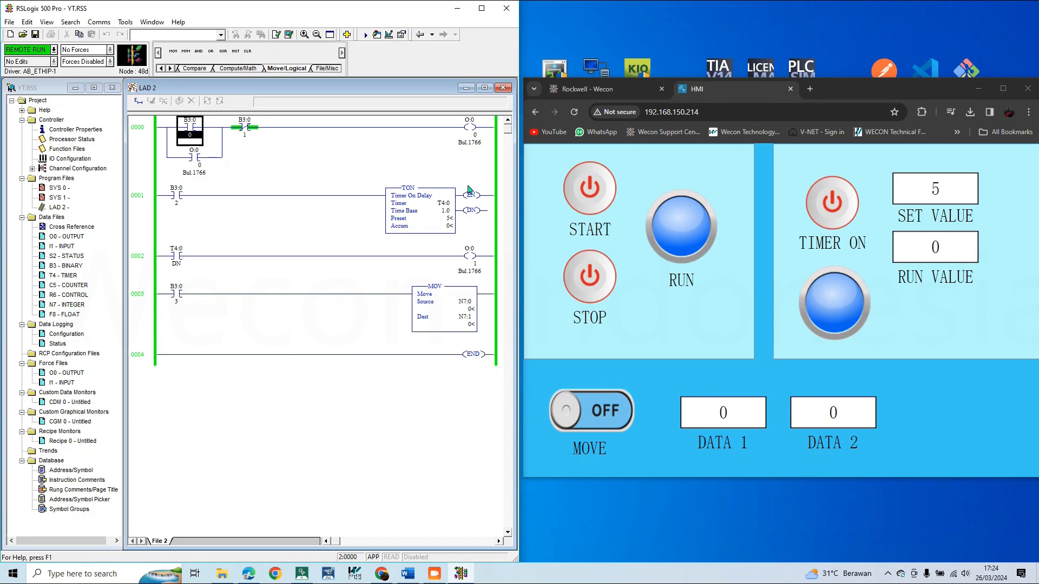
Activate START on the HMI page and compare the RUN lamp with the O:0/0 coil on rung 0000.
{"action": "left_click", "coordinate": [594, 196]}
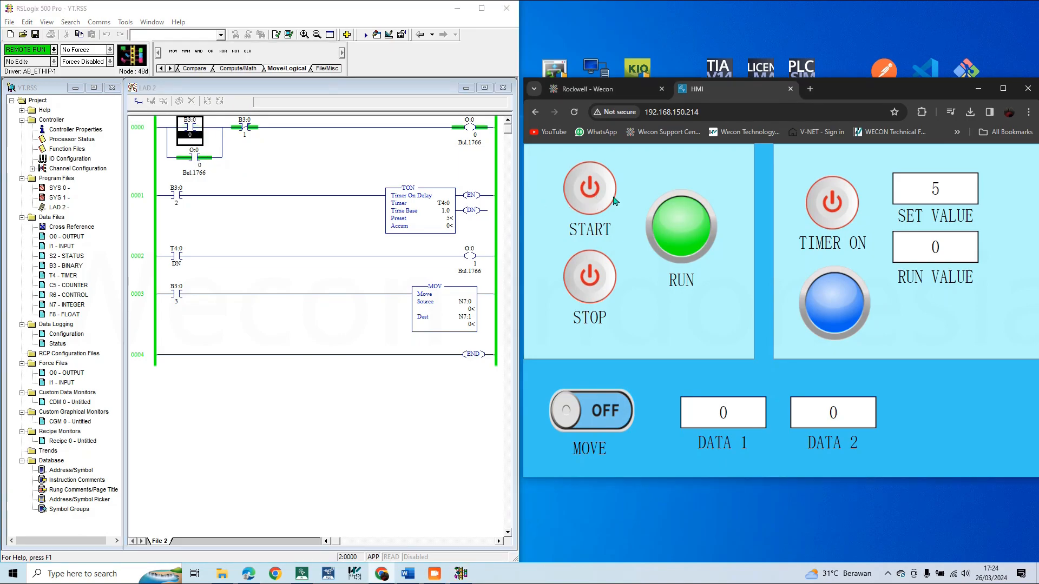
{"action": "left_click", "coordinate": [590, 189]}
{"action": "left_click", "coordinate": [589, 190]}
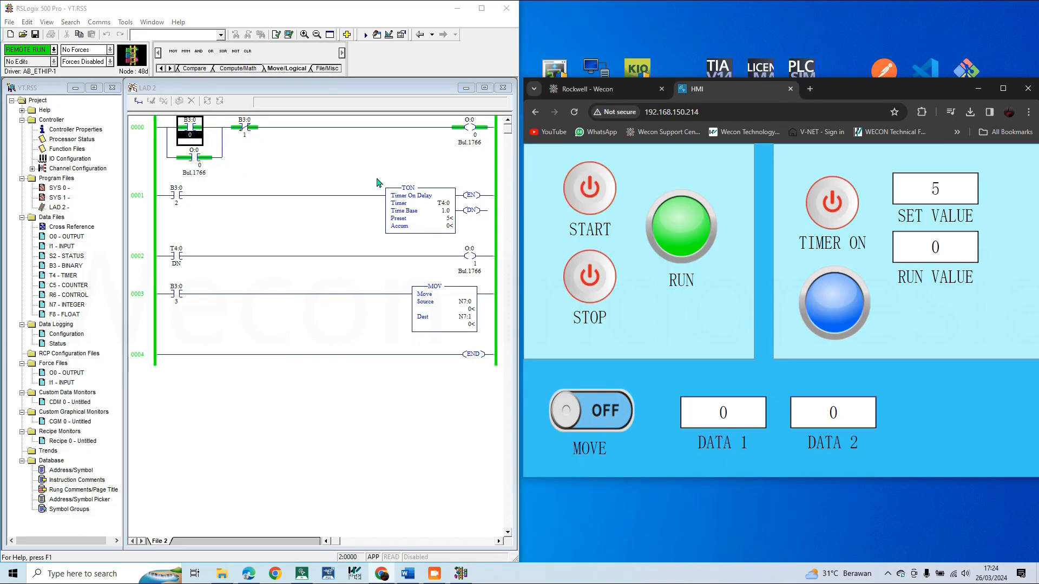
{"action": "left_click", "coordinate": [462, 145]}
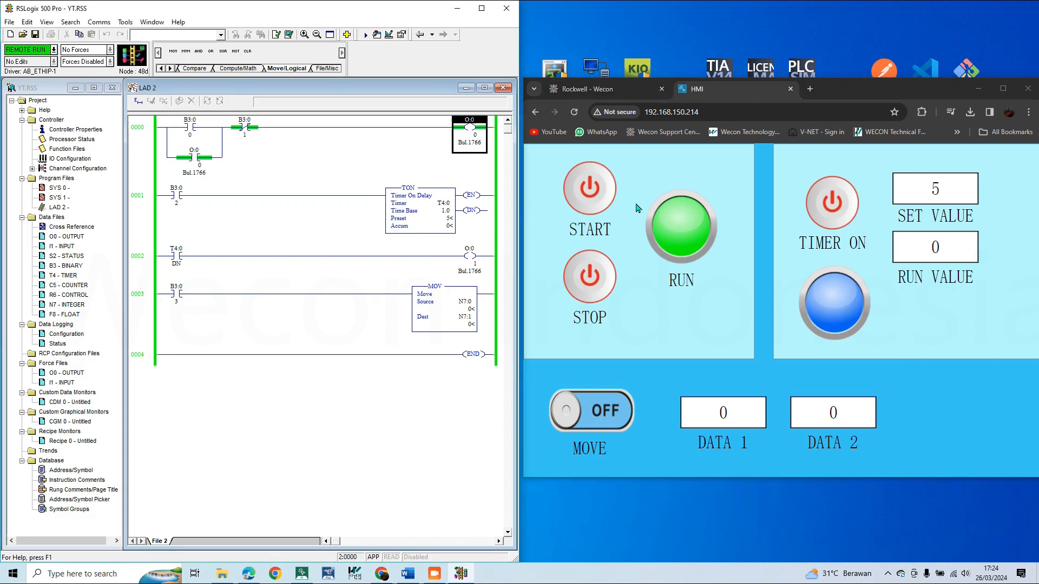
{"action": "left_click", "coordinate": [679, 248]}
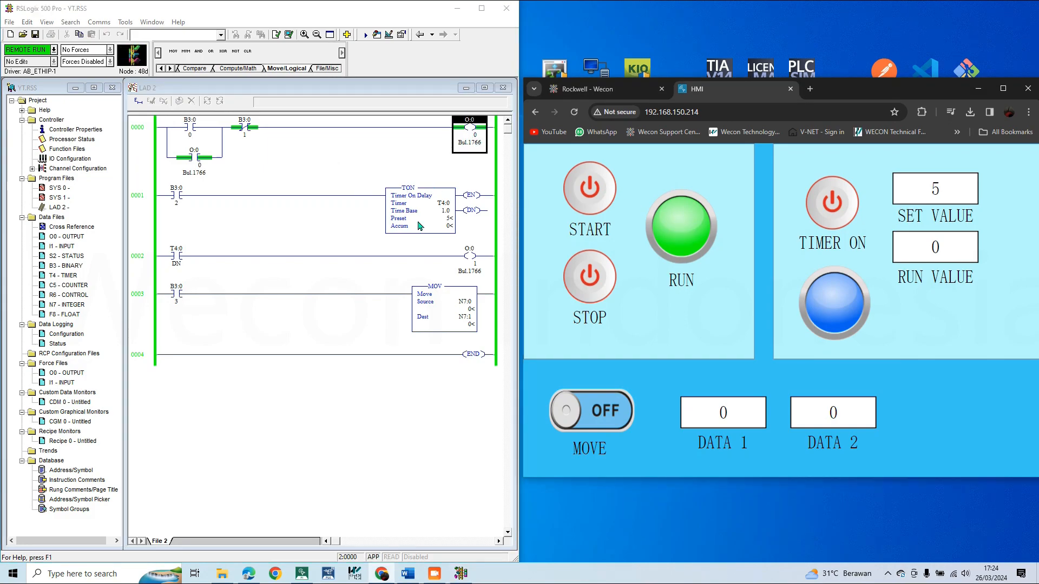
Alternate the HMI's STOP and START buttons several times to test rung 0000, finishing with STOP.
{"action": "left_click", "coordinate": [585, 283]}
{"action": "left_click", "coordinate": [581, 203]}
{"action": "left_click", "coordinate": [591, 272]}
{"action": "left_click", "coordinate": [596, 208]}
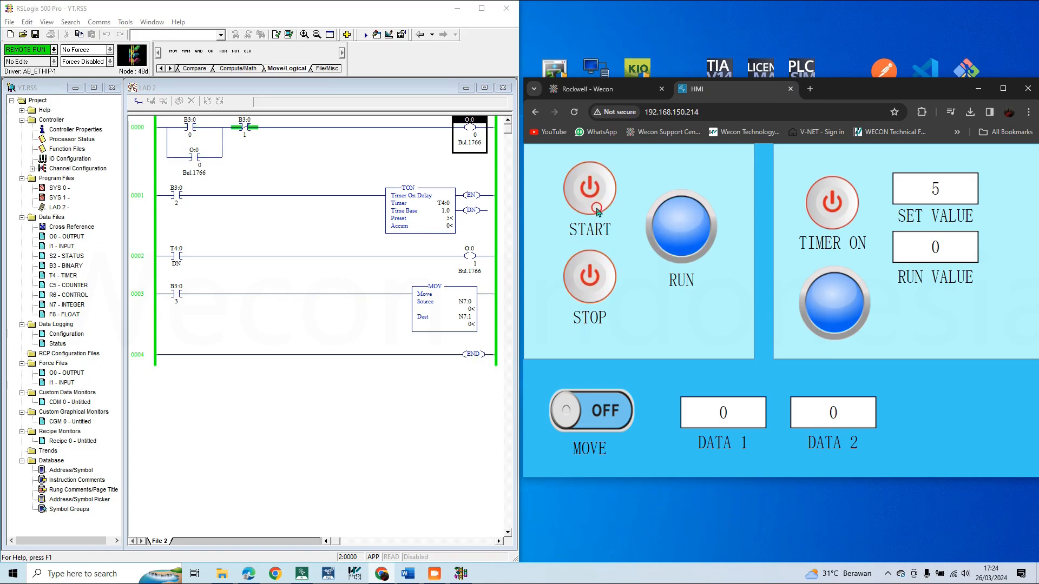
{"action": "left_click", "coordinate": [587, 277]}
{"action": "left_click", "coordinate": [575, 192]}
{"action": "left_click", "coordinate": [588, 273]}
{"action": "left_click", "coordinate": [587, 193]}
{"action": "left_click", "coordinate": [590, 271]}
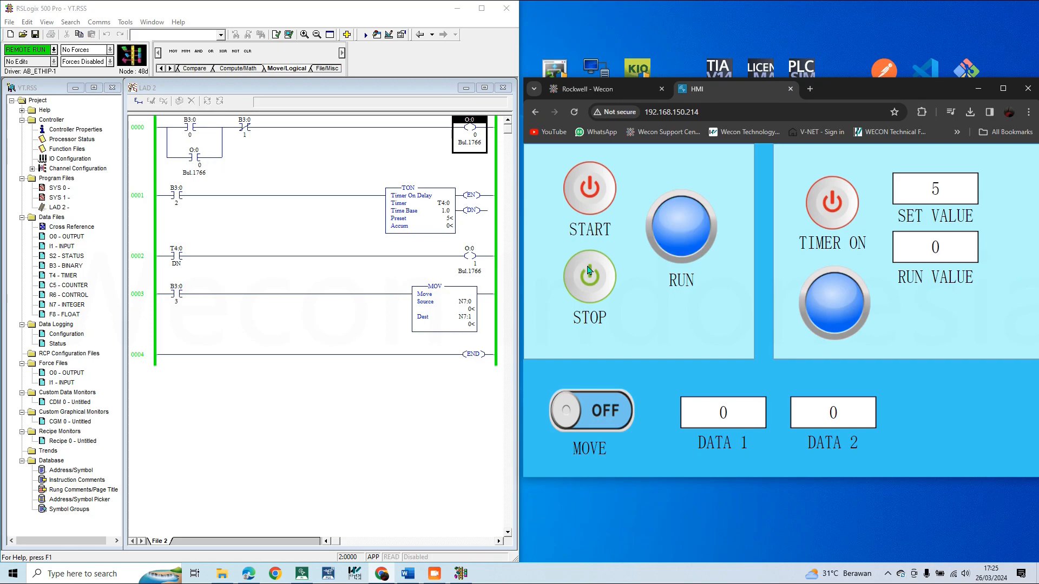
{"action": "left_click", "coordinate": [591, 208]}
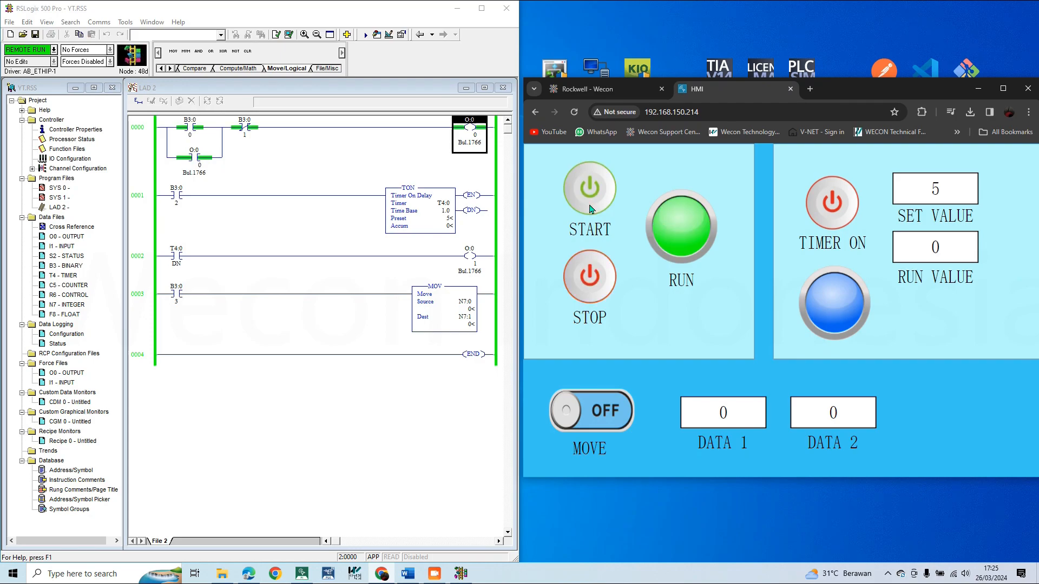
{"action": "left_click", "coordinate": [597, 278]}
{"action": "left_click", "coordinate": [593, 193]}
{"action": "left_click", "coordinate": [588, 263]}
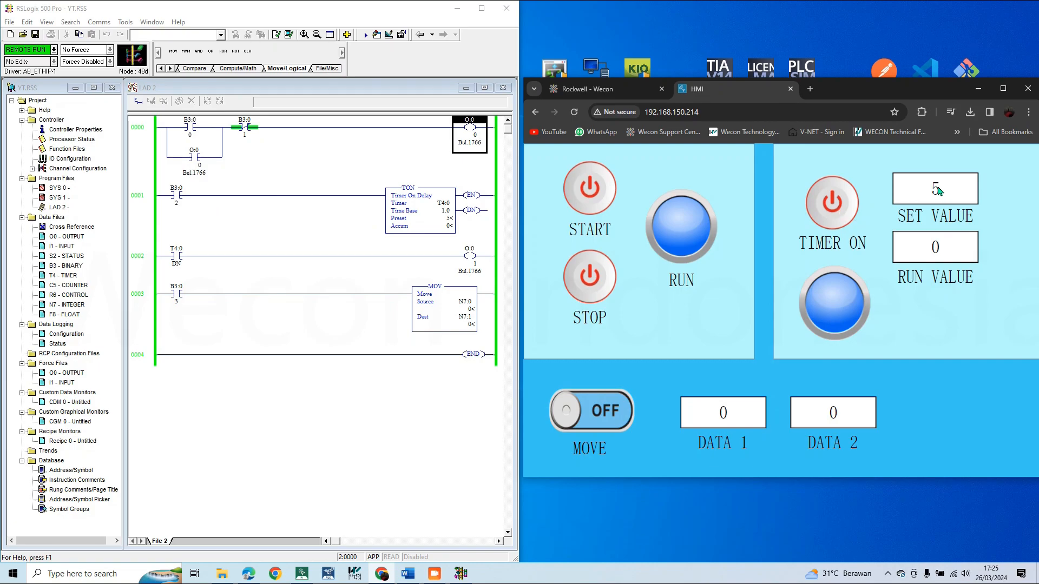
Switch TIMER ON on the HMI page and check the TON accumulator on rung 0001 against the timer lamp.
{"action": "left_click", "coordinate": [845, 203]}
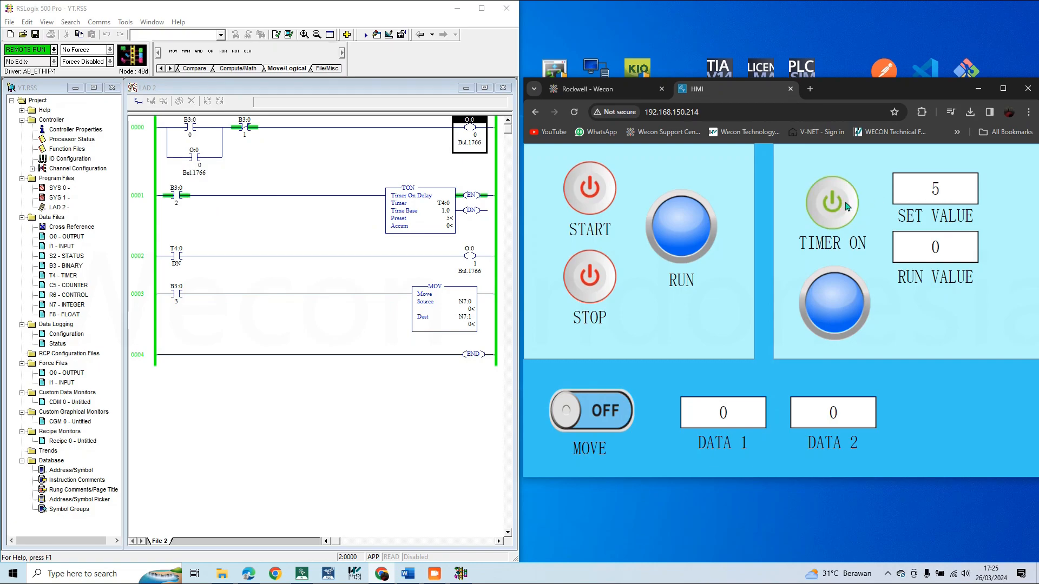
{"action": "left_click", "coordinate": [443, 229]}
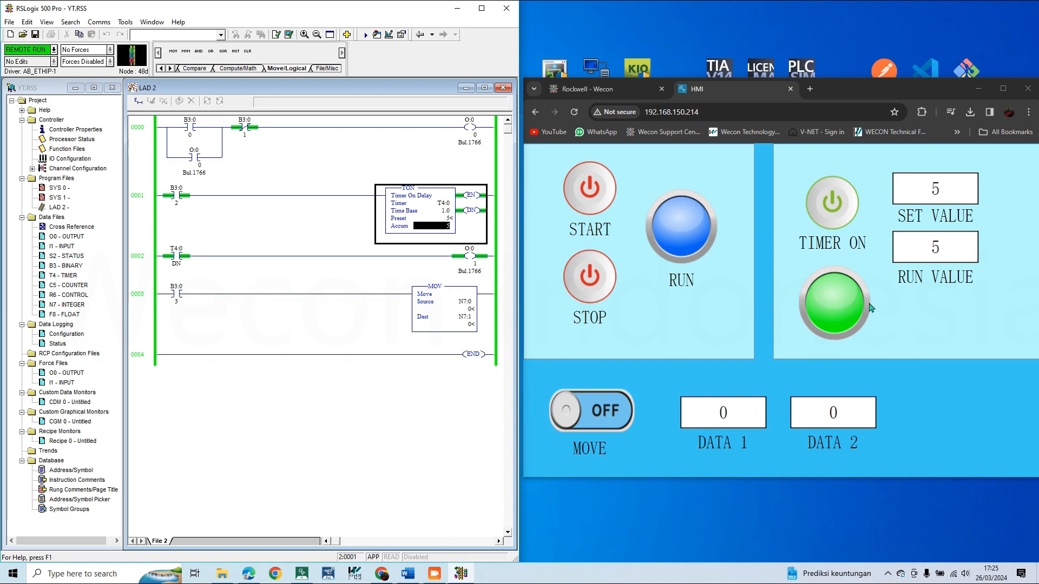
{"action": "left_click", "coordinate": [839, 307]}
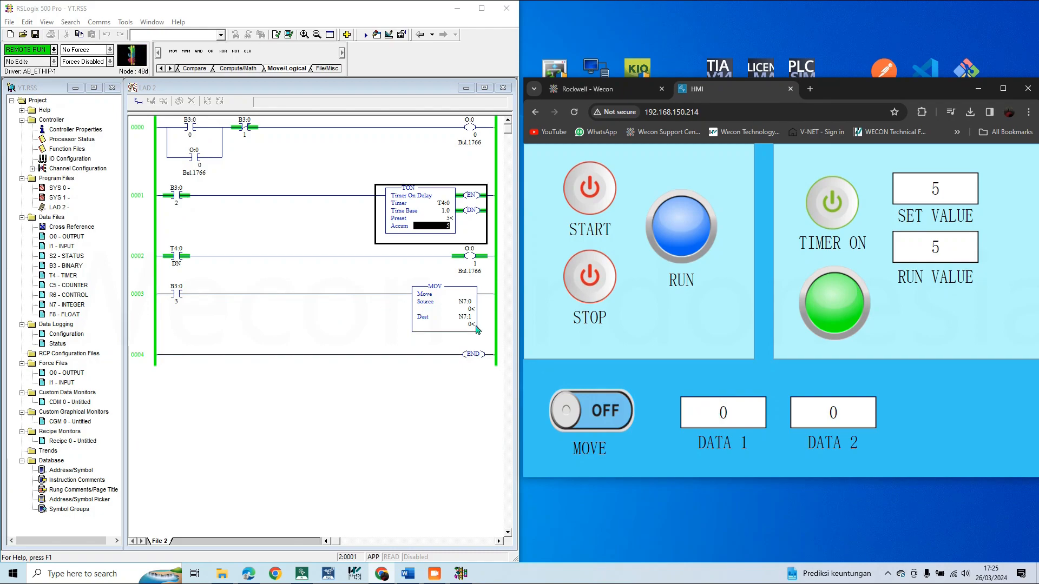
Set DATA 1 to 89 on the HMI and trigger MOVE to copy it to DATA 2, checking against rung 0003.
{"action": "left_click", "coordinate": [462, 303]}
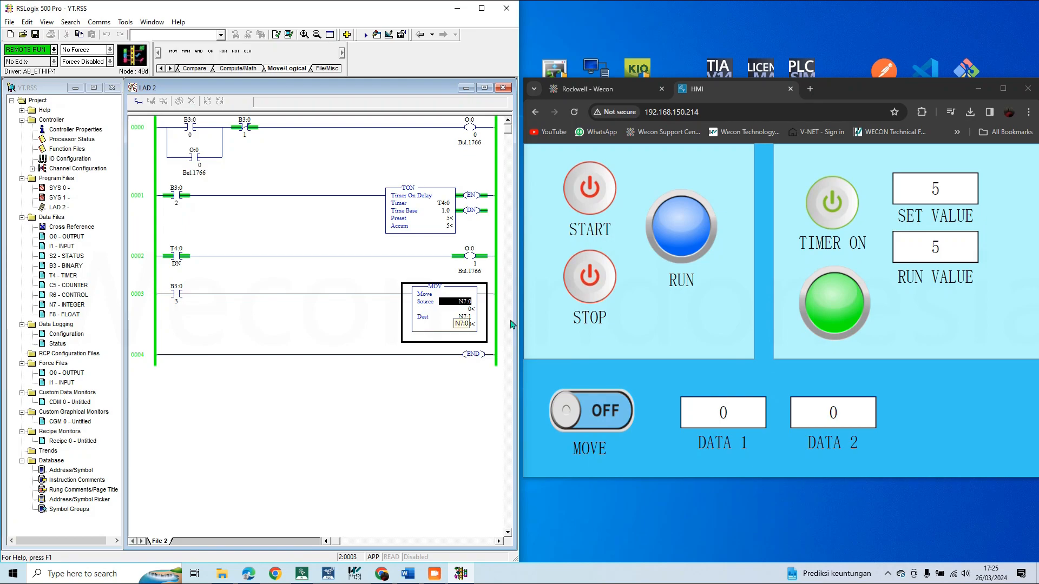
{"action": "left_click", "coordinate": [722, 413]}
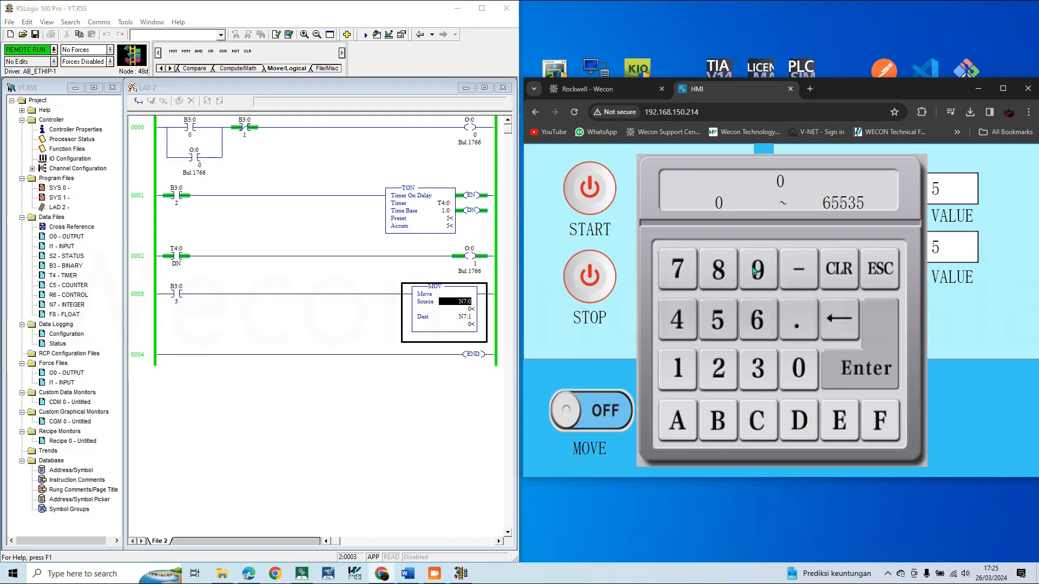
{"action": "left_click", "coordinate": [718, 269]}
{"action": "left_click", "coordinate": [757, 269]}
{"action": "left_click", "coordinate": [873, 360]}
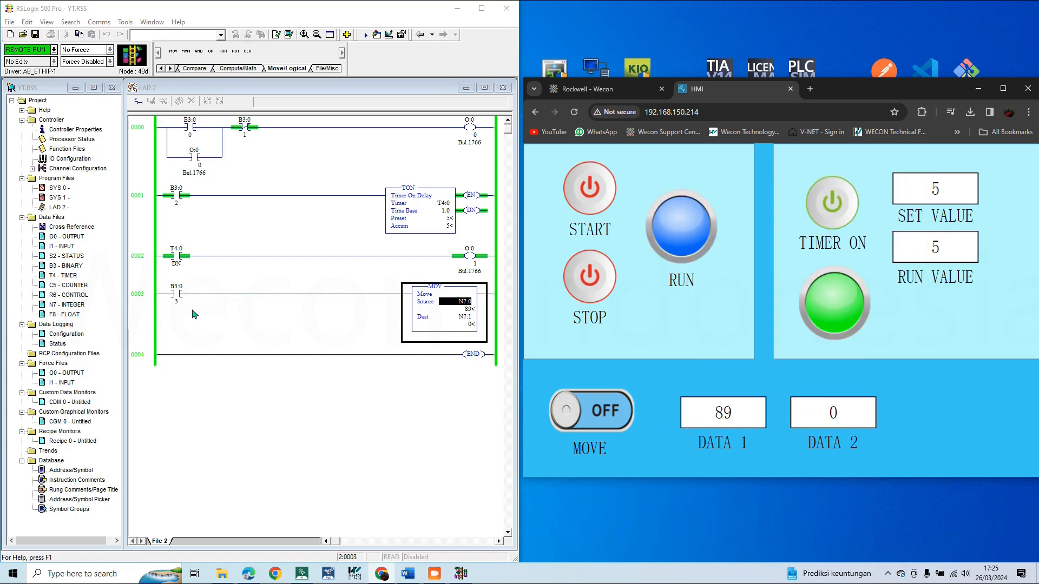
{"action": "left_click", "coordinate": [176, 296]}
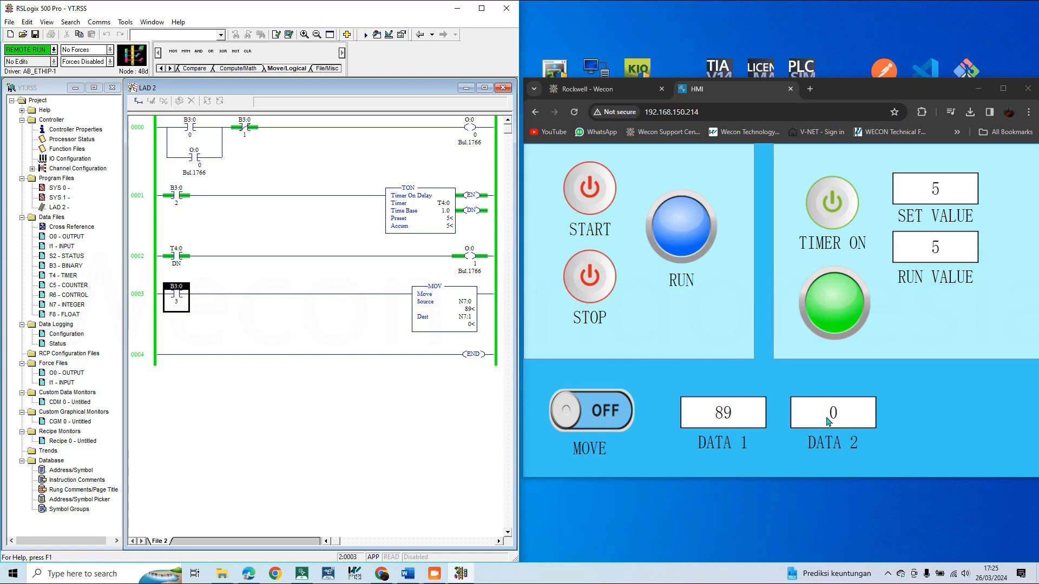
{"action": "left_click", "coordinate": [597, 416]}
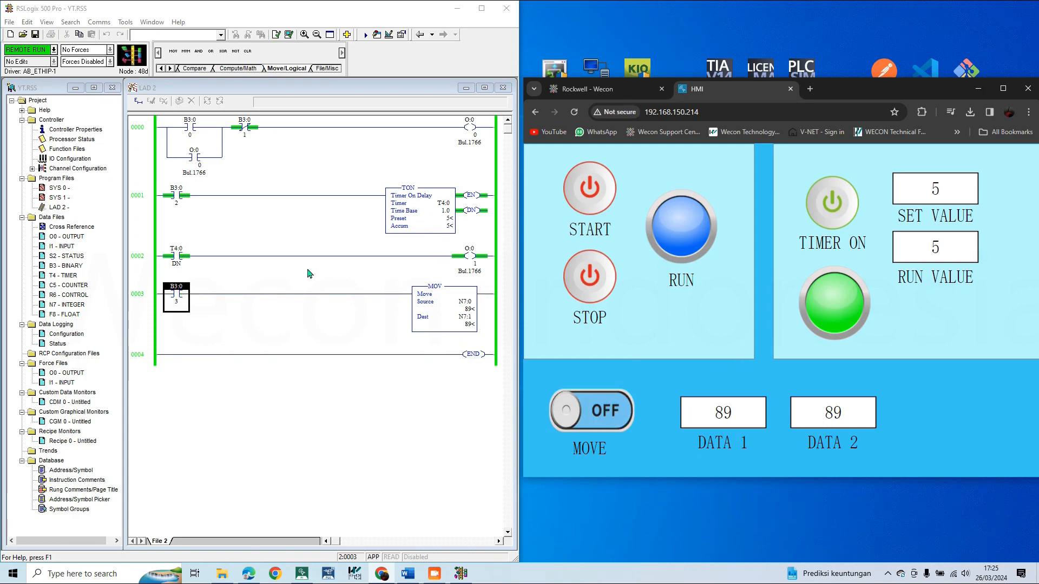
Examine the B3:0/2 contact on rung 0001, and the contacts, parallel O:0/0 branch and output coil of rung 0000.
{"action": "left_click", "coordinate": [177, 196]}
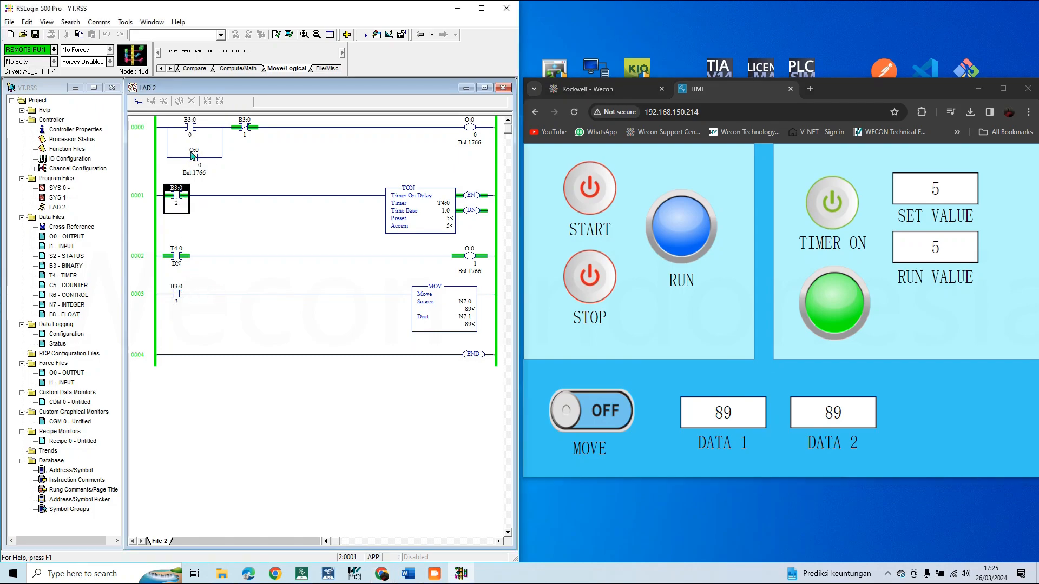
{"action": "left_click_drag", "start_coordinate": [192, 156], "coordinate": [193, 142]}
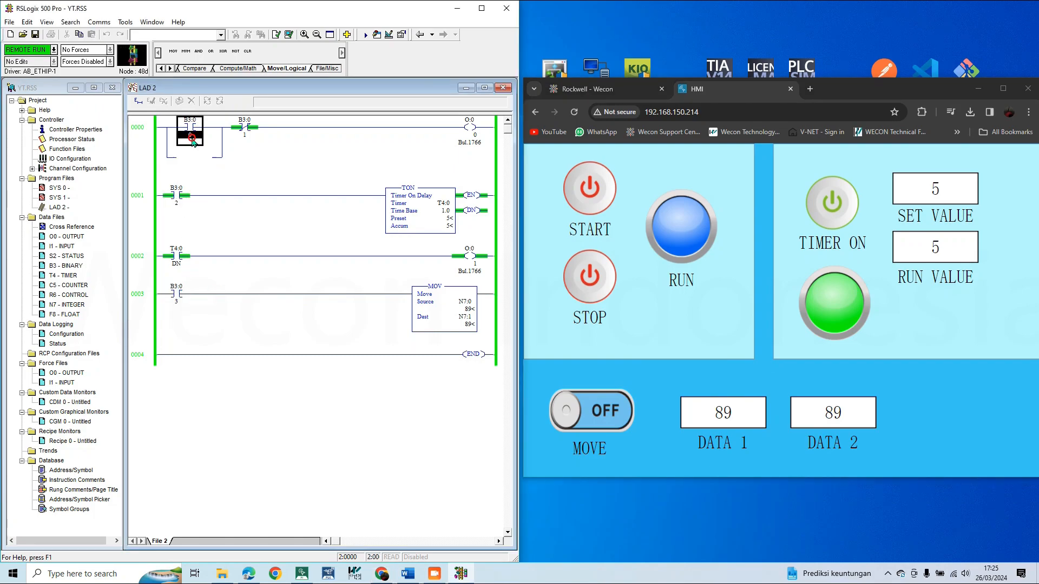
{"action": "left_click", "coordinate": [194, 156]}
{"action": "left_click", "coordinate": [192, 139]}
{"action": "left_click", "coordinate": [197, 158]}
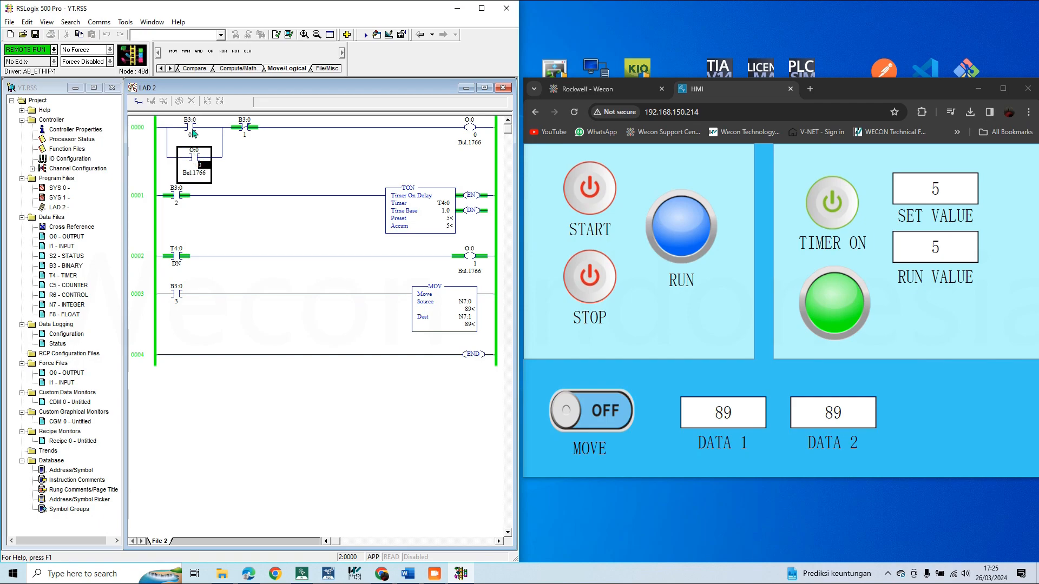
{"action": "left_click", "coordinate": [193, 132]}
{"action": "left_click", "coordinate": [199, 156]}
{"action": "left_click", "coordinate": [194, 135]}
{"action": "left_click", "coordinate": [201, 166]}
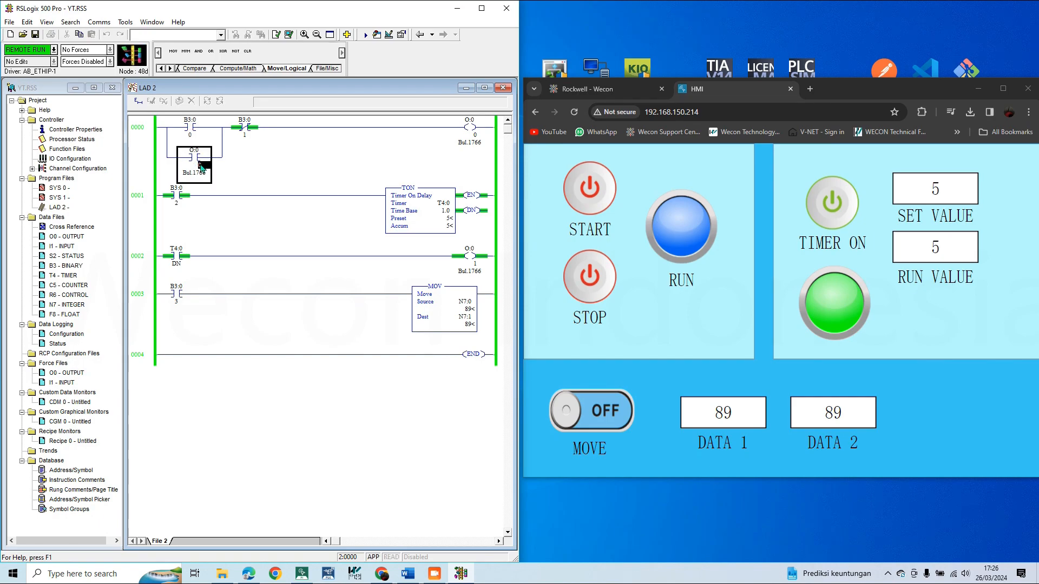
{"action": "left_click", "coordinate": [194, 135]}
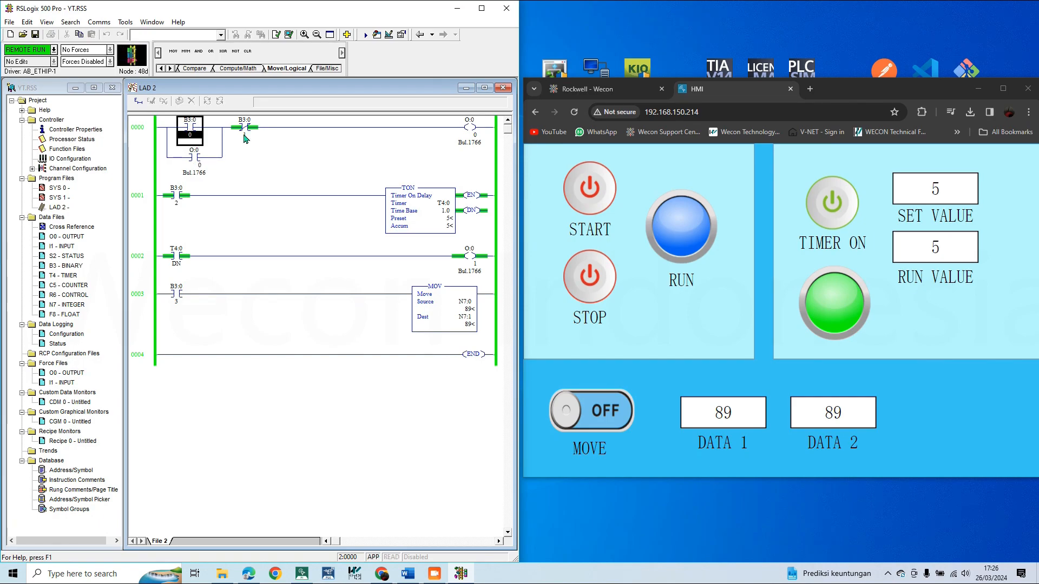
{"action": "left_click", "coordinate": [244, 135]}
{"action": "left_click", "coordinate": [193, 140]}
{"action": "left_click", "coordinate": [194, 163]}
{"action": "left_click", "coordinate": [192, 135]}
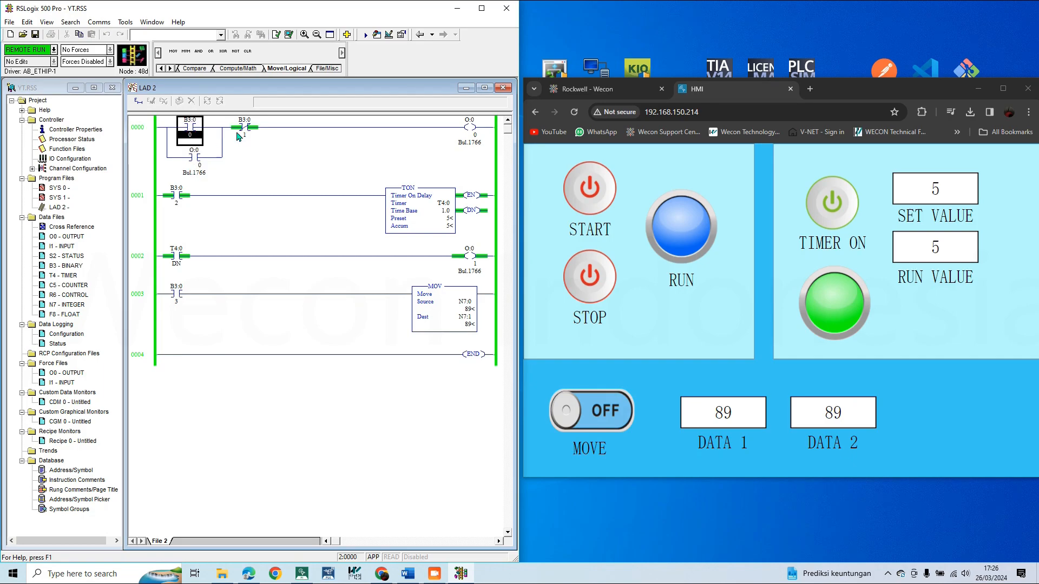
{"action": "left_click", "coordinate": [238, 134]}
{"action": "left_click", "coordinate": [468, 128]}
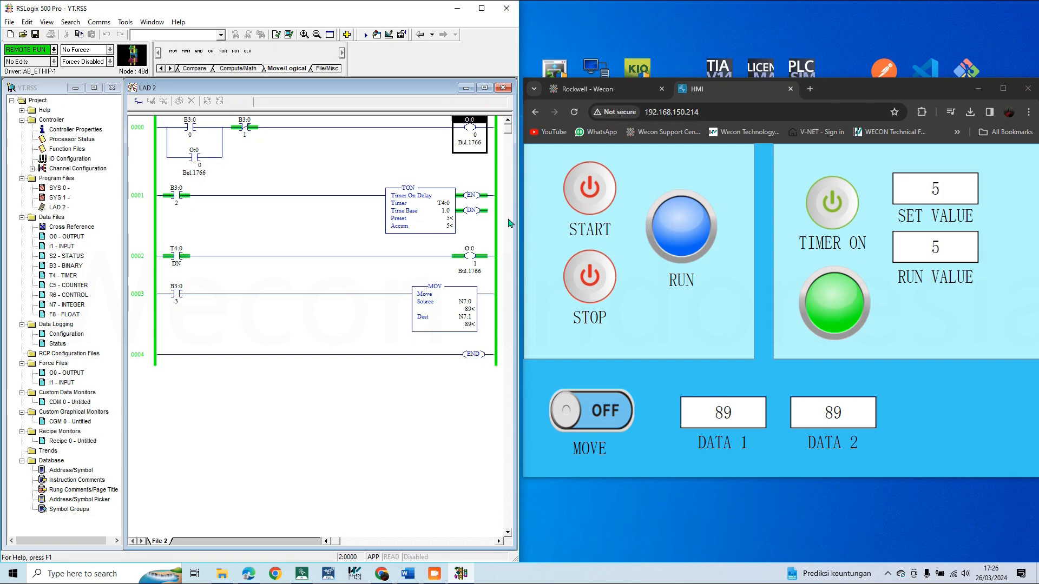
Switch to PIStudio to view the screen design, and minimise it again to return to the ladder and HMI page.
{"action": "left_click", "coordinate": [302, 574]}
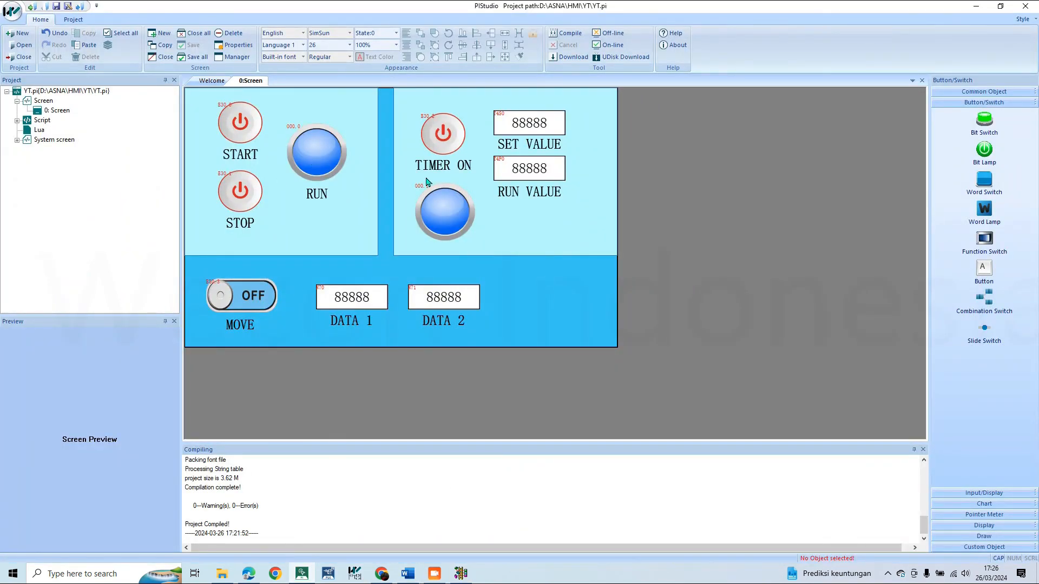
{"action": "left_click", "coordinate": [975, 7]}
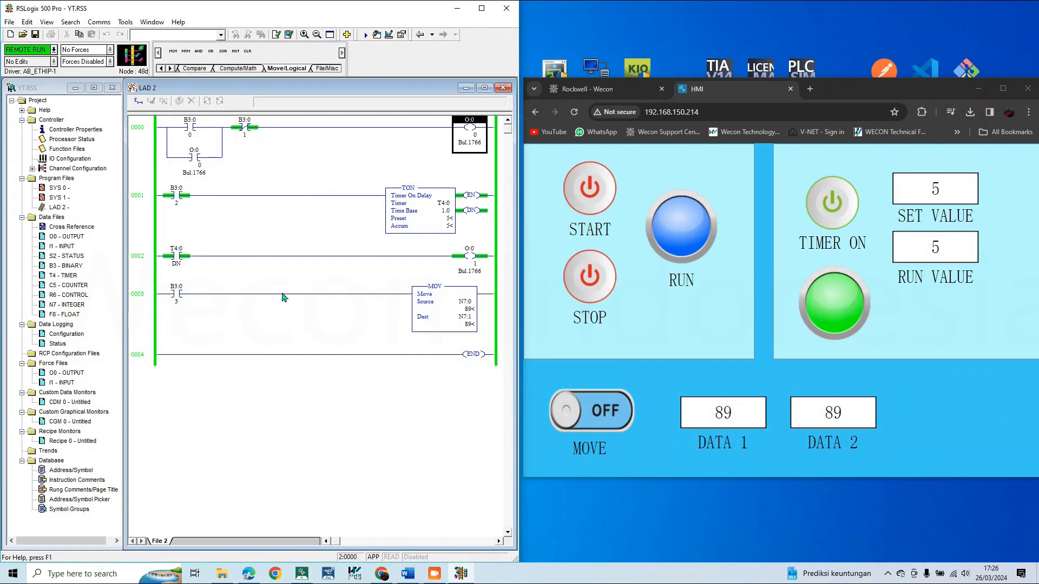